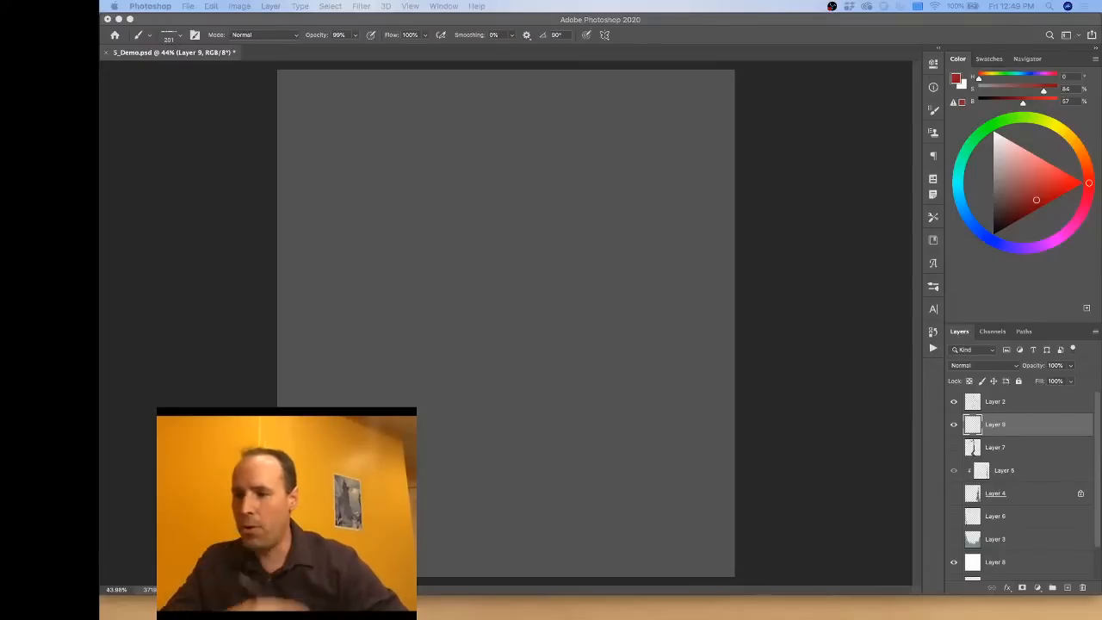
# Step: Switch to Photoshop with the S_Demo.psd painting in front
pyautogui.click(641, 19)
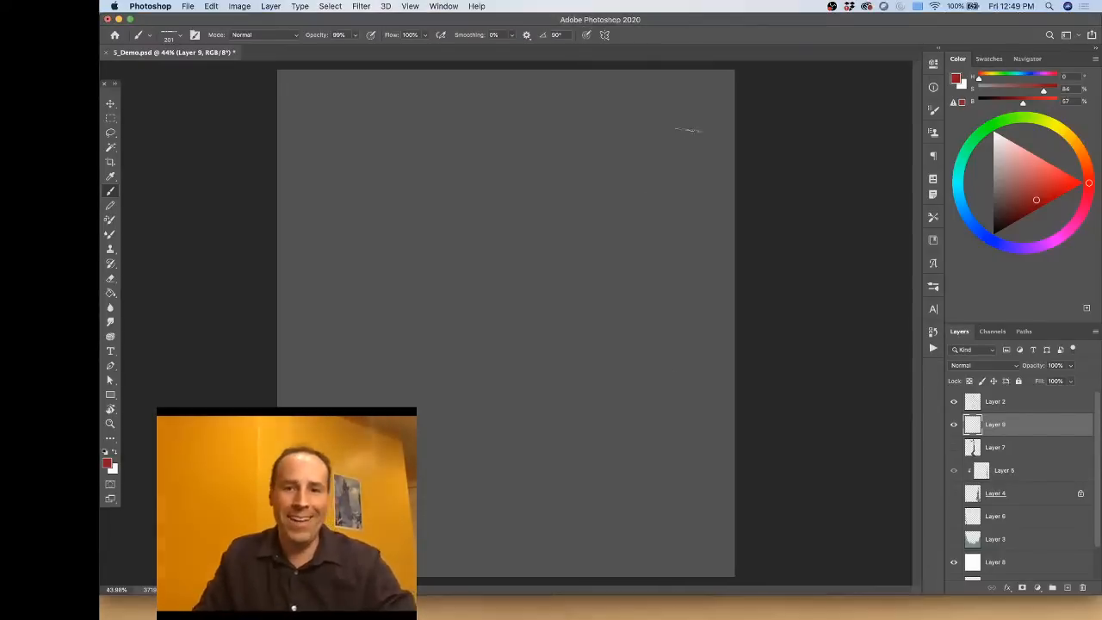
pyautogui.hotkey('ctrl', 'Up')
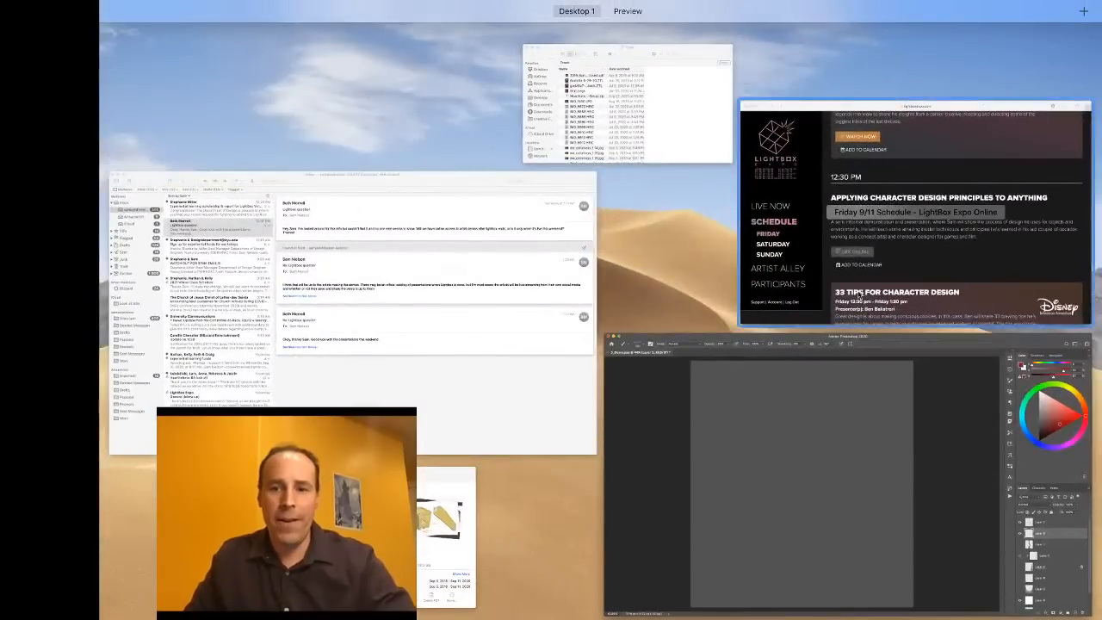
pyautogui.click(722, 486)
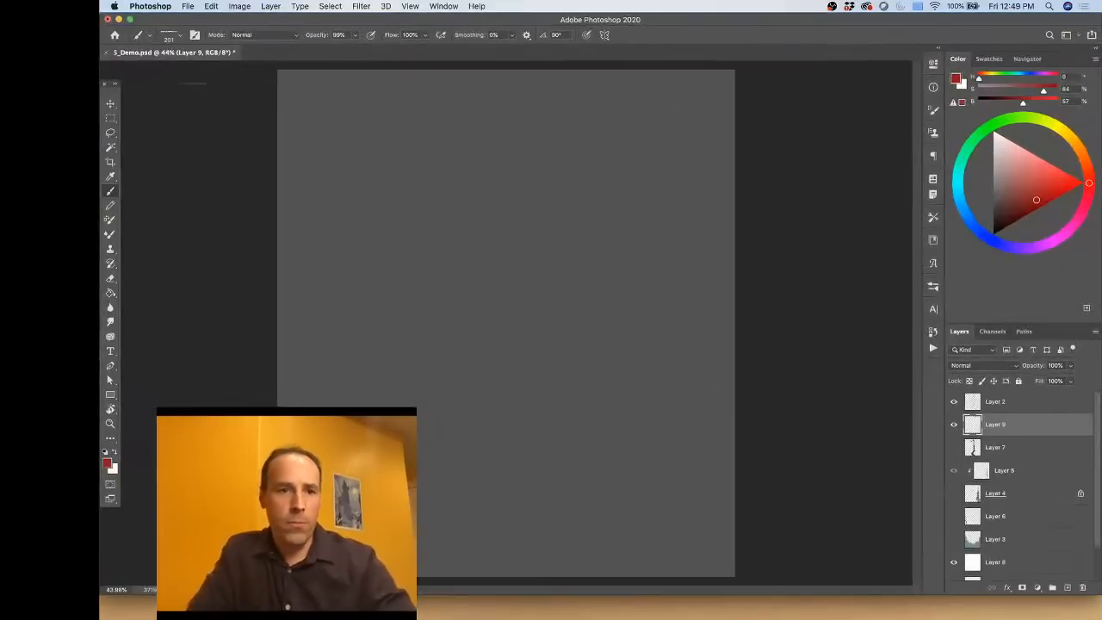
pyautogui.moveTo(282, 87)
pyautogui.mouseDown()
pyautogui.moveTo(279, 99)
pyautogui.moveTo(215, 52)
pyautogui.mouseUp()
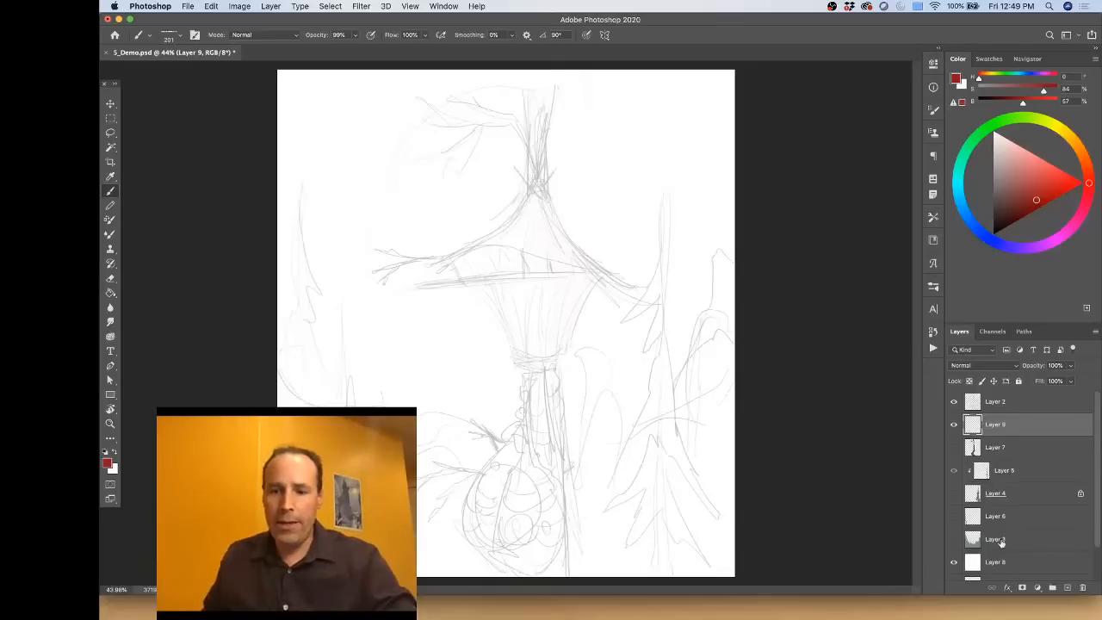
# Step: Show Layer 6, Layer 3 and Layer 4 with the background forest, leaving Layer 1 hidden
pyautogui.scroll(-1, 1008, 560)
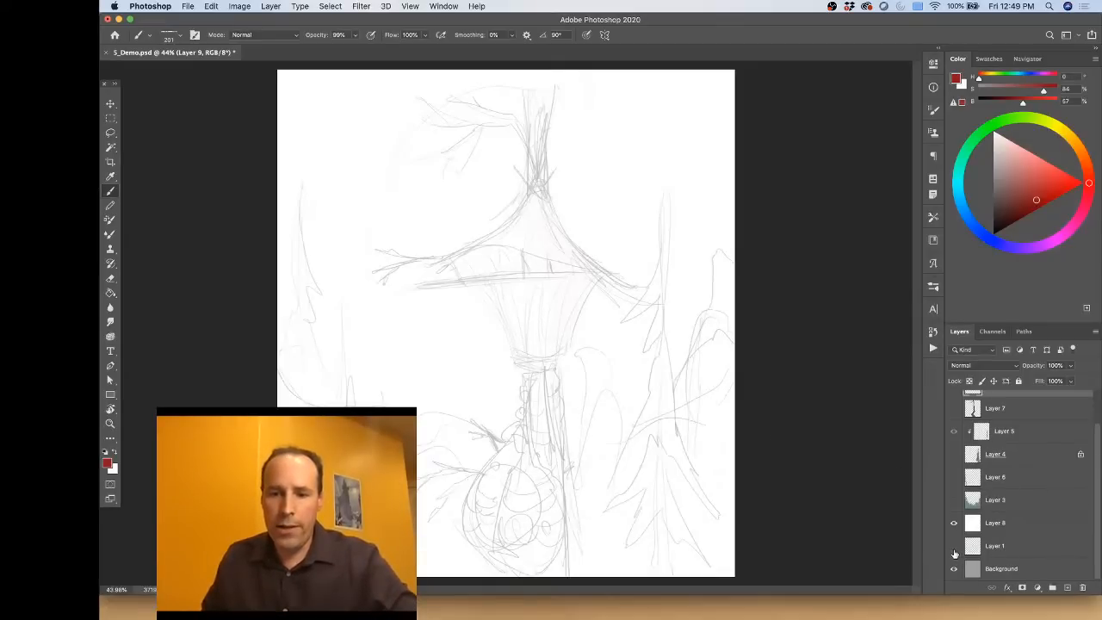
pyautogui.click(955, 546)
pyautogui.click(954, 476)
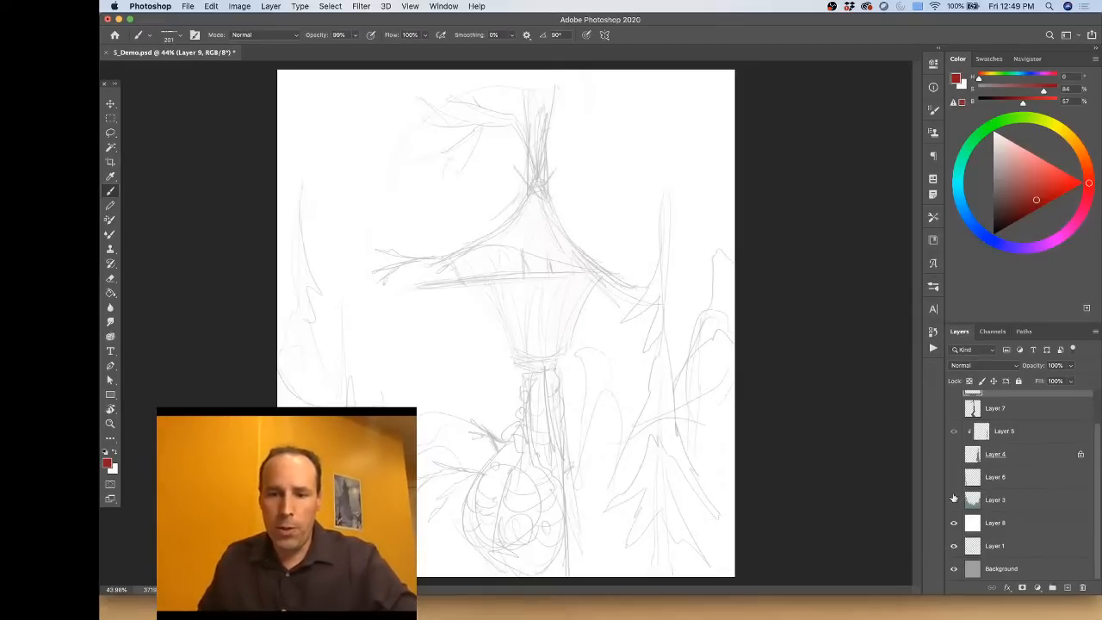
pyautogui.click(954, 500)
pyautogui.click(954, 454)
pyautogui.click(954, 546)
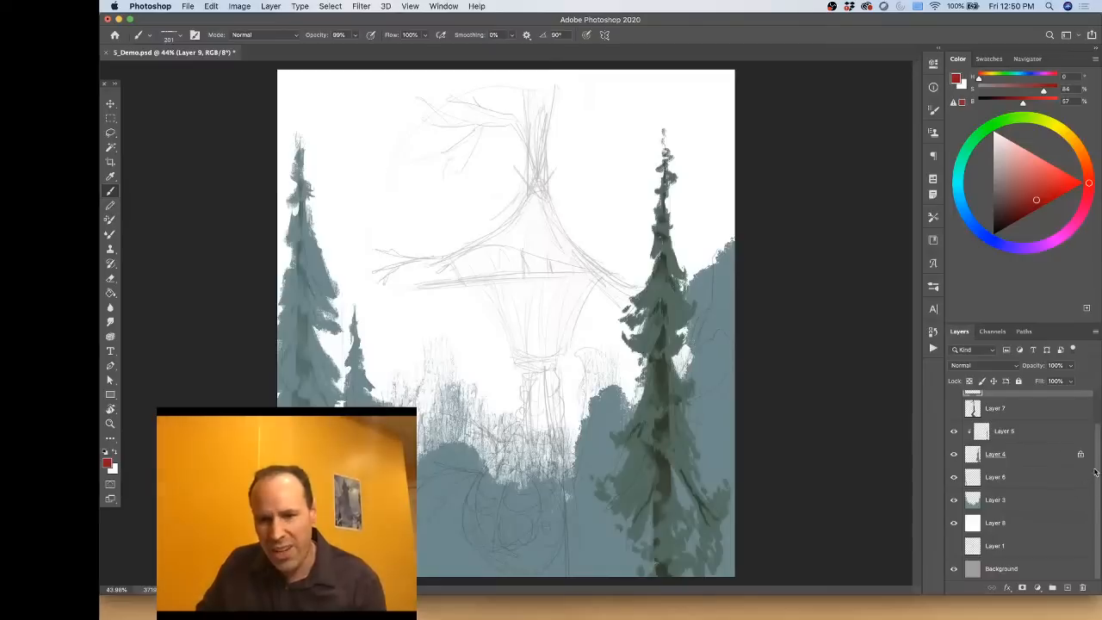
# Step: Show Layer 7 with the dark twisted trunk, toggling it off and on to compare it with the sketch
pyautogui.scroll(2, 1059, 465)
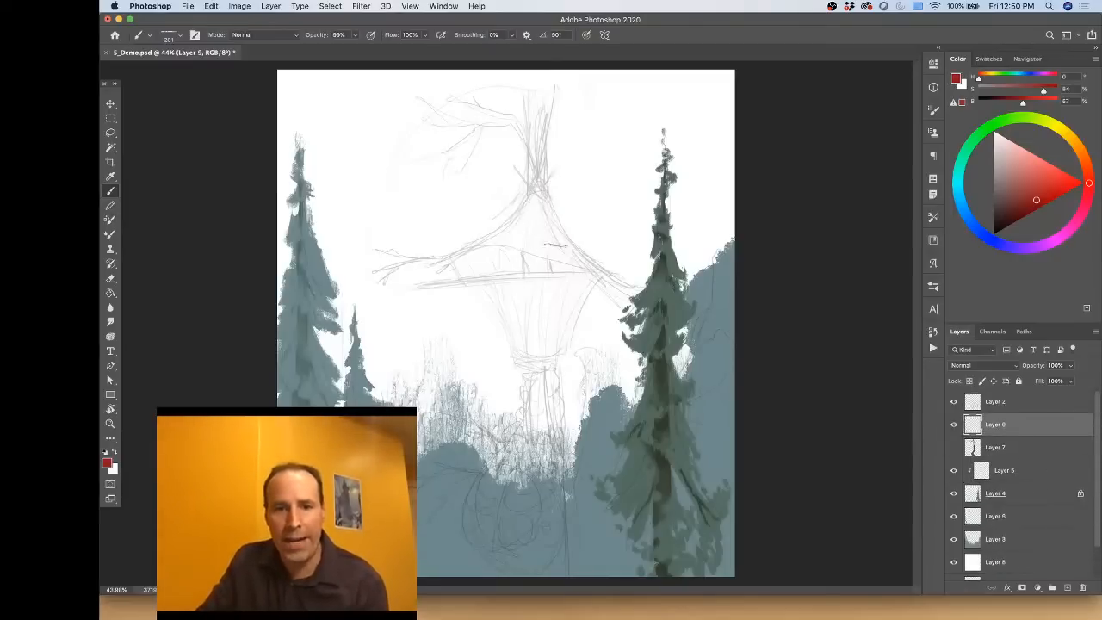
pyautogui.click(954, 448)
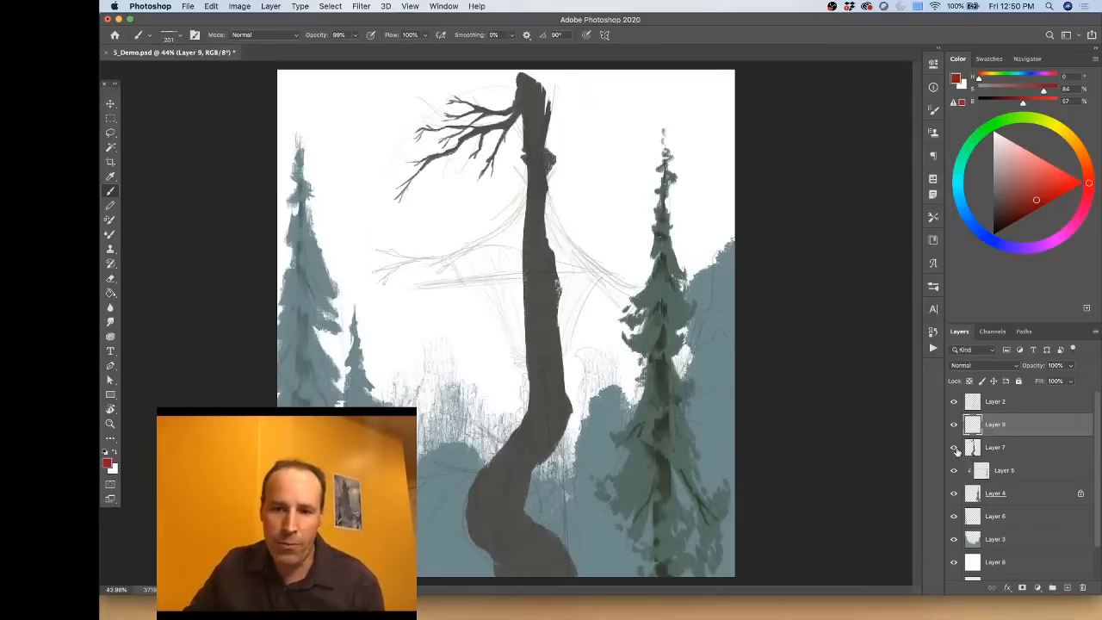
pyautogui.click(954, 449)
pyautogui.click(953, 453)
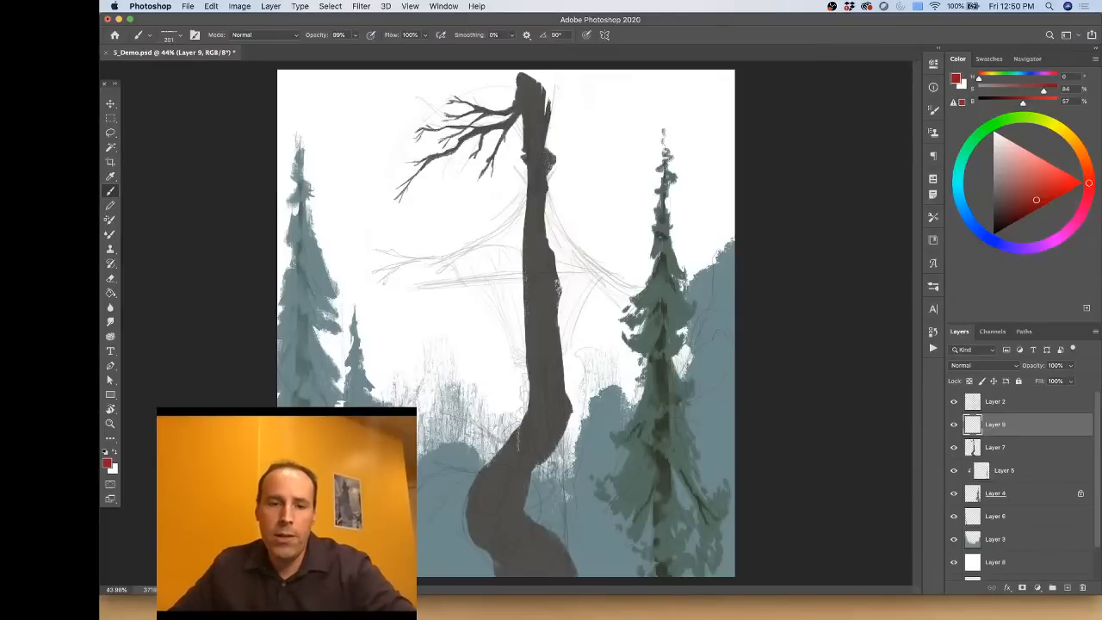
# Step: Review the Witches' Hideout brief in Preview and return to the S_Demo.psd painting in Photoshop
pyautogui.hotkey('ctrl', 'Up')
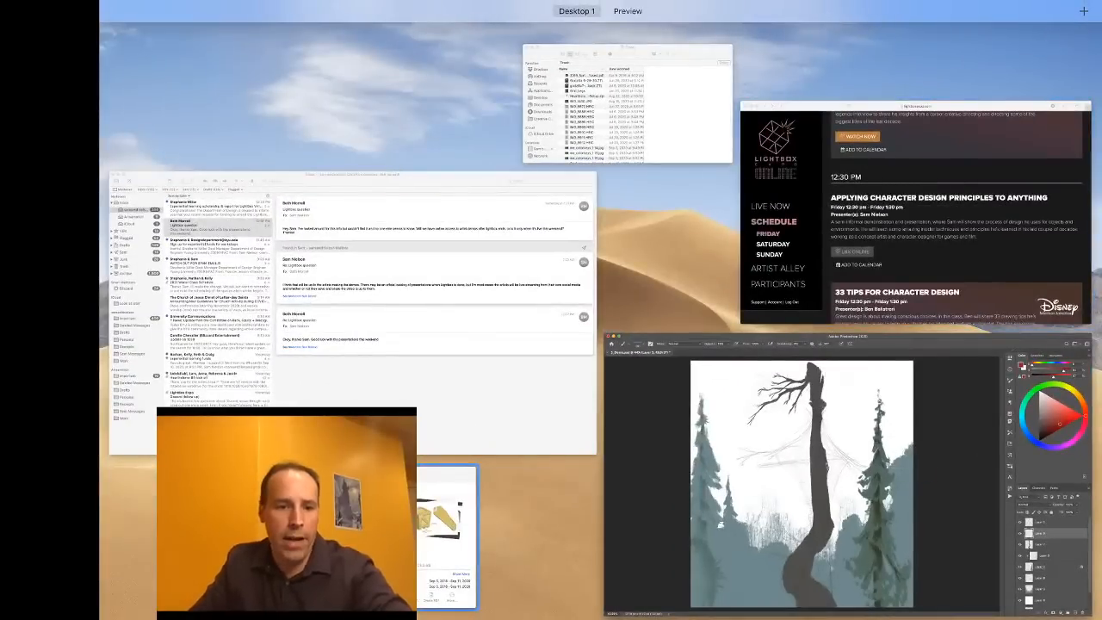
pyautogui.click(446, 517)
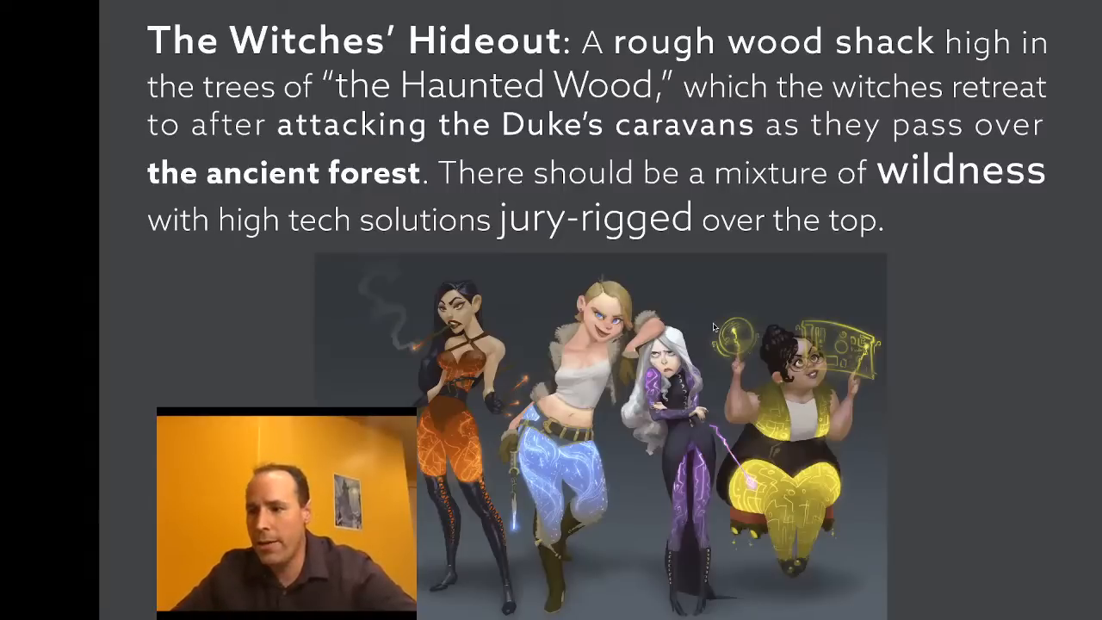
pyautogui.hotkey('ctrl', 'Up')
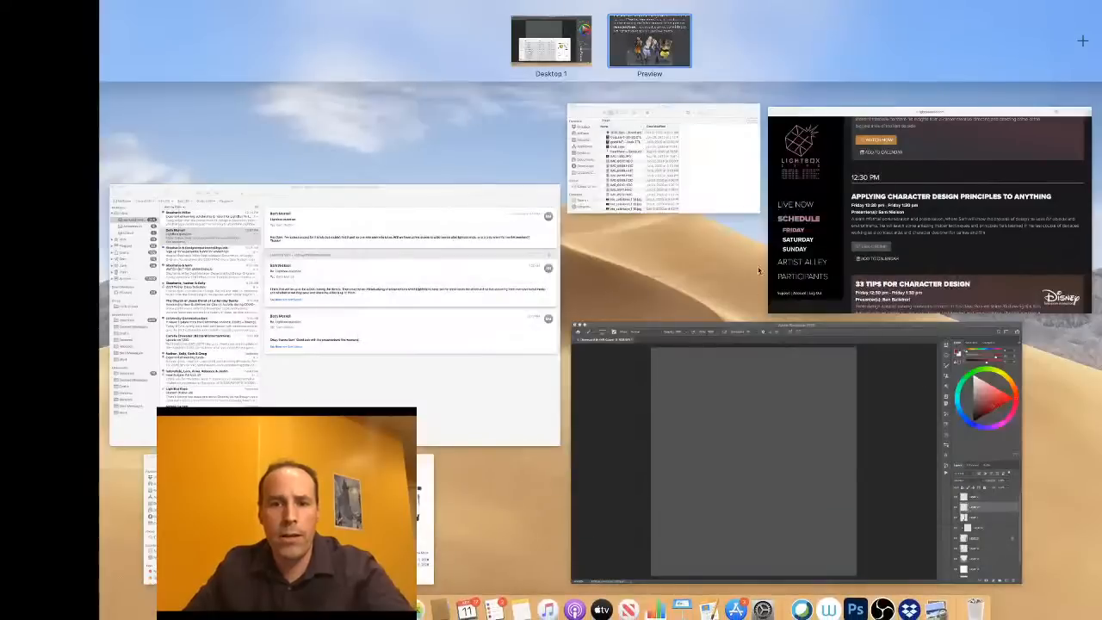
pyautogui.click(738, 443)
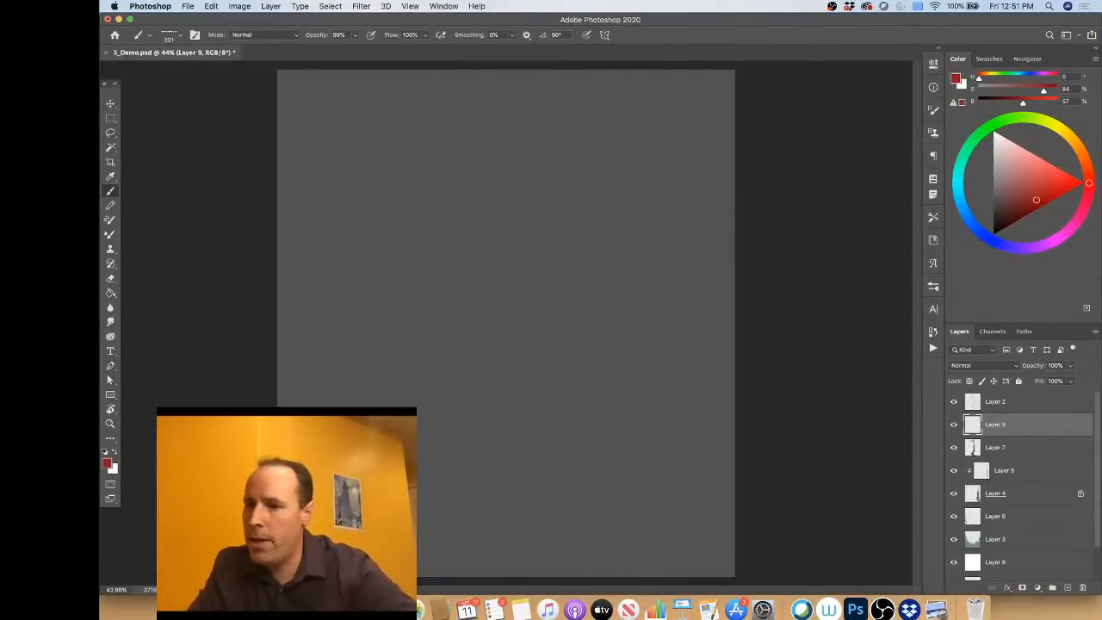
pyautogui.hotkey('ctrl', 'Up')
pyautogui.hotkey('ctrl', 'Up')
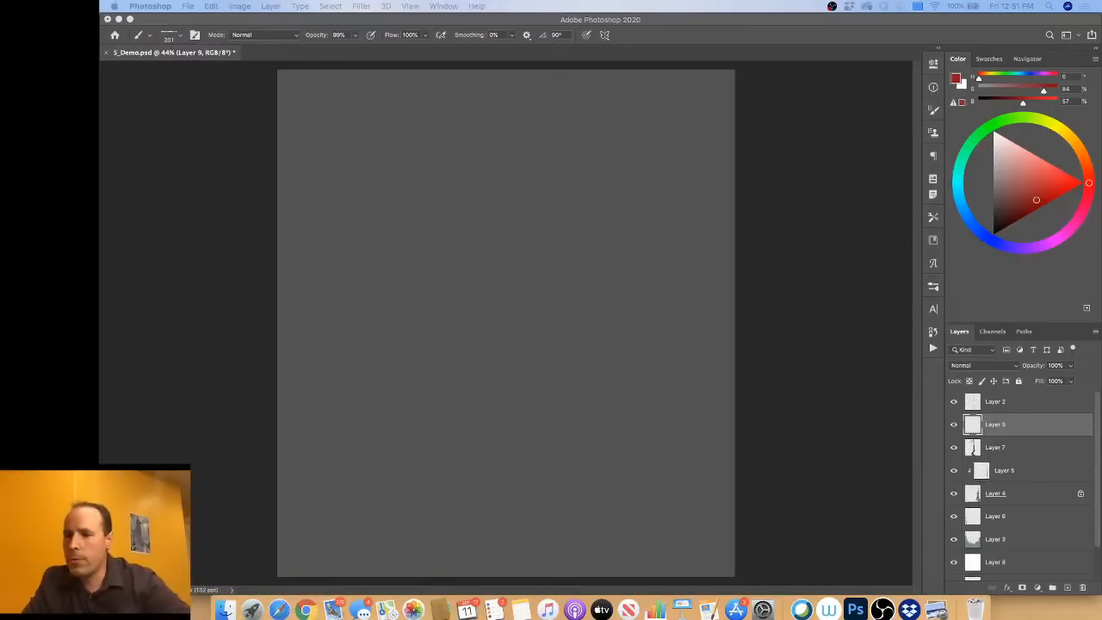
pyautogui.click(684, 38)
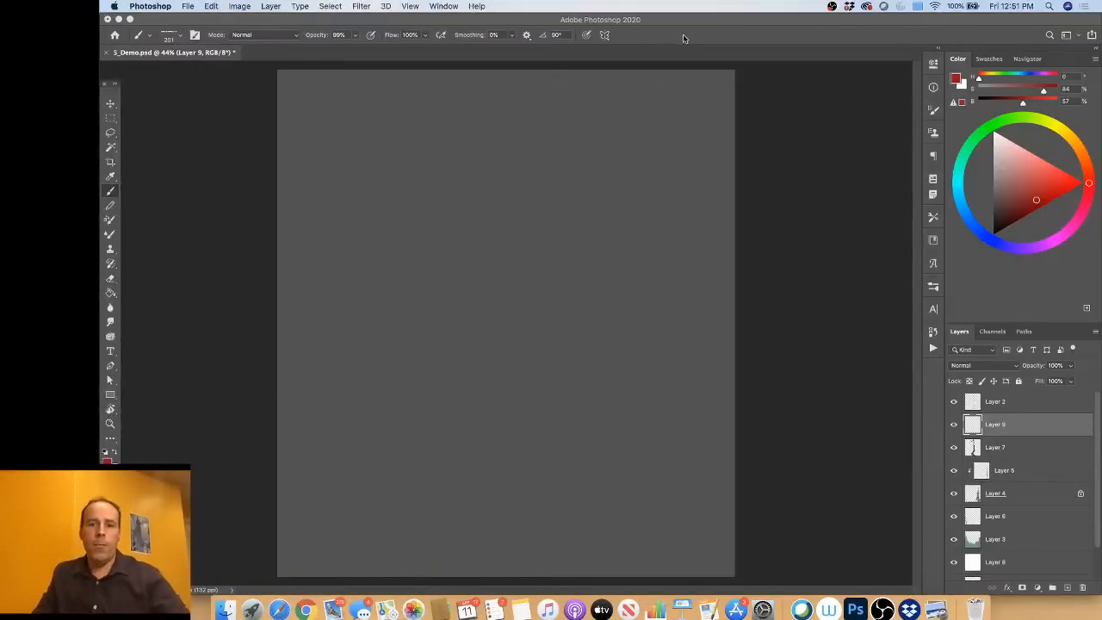
pyautogui.moveTo(195, 53); pyautogui.dragTo(236, 50)
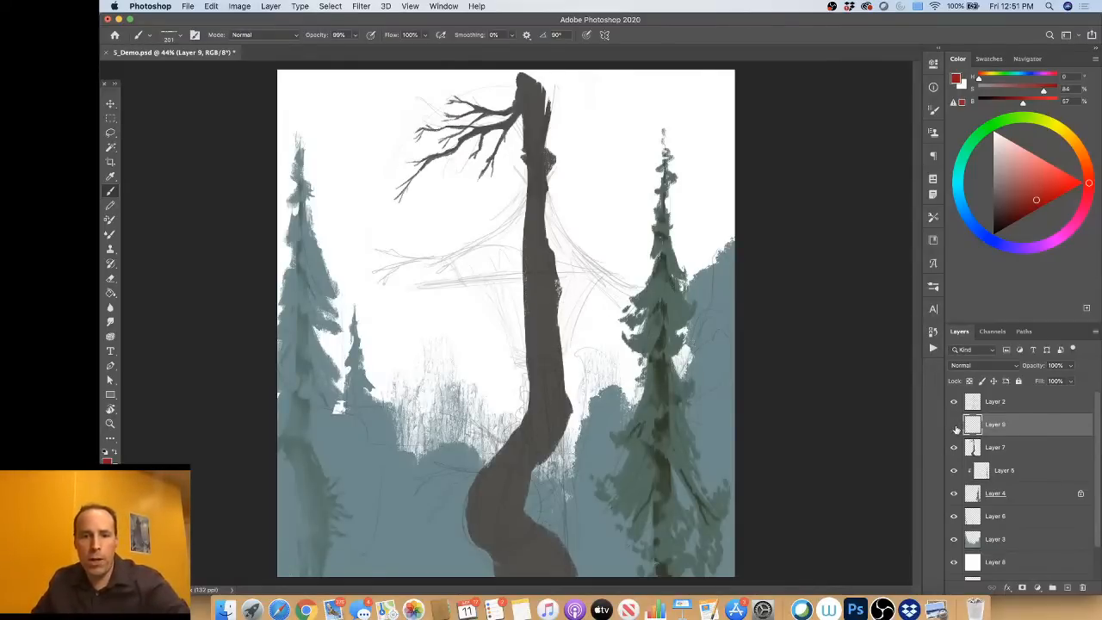
# Step: Hide Layer 8 and block in the diamond-shaped shack body around the trunk on Layer 9 in muted brown at 50% brightness
pyautogui.moveTo(1038, 196); pyautogui.dragTo(1004, 204)
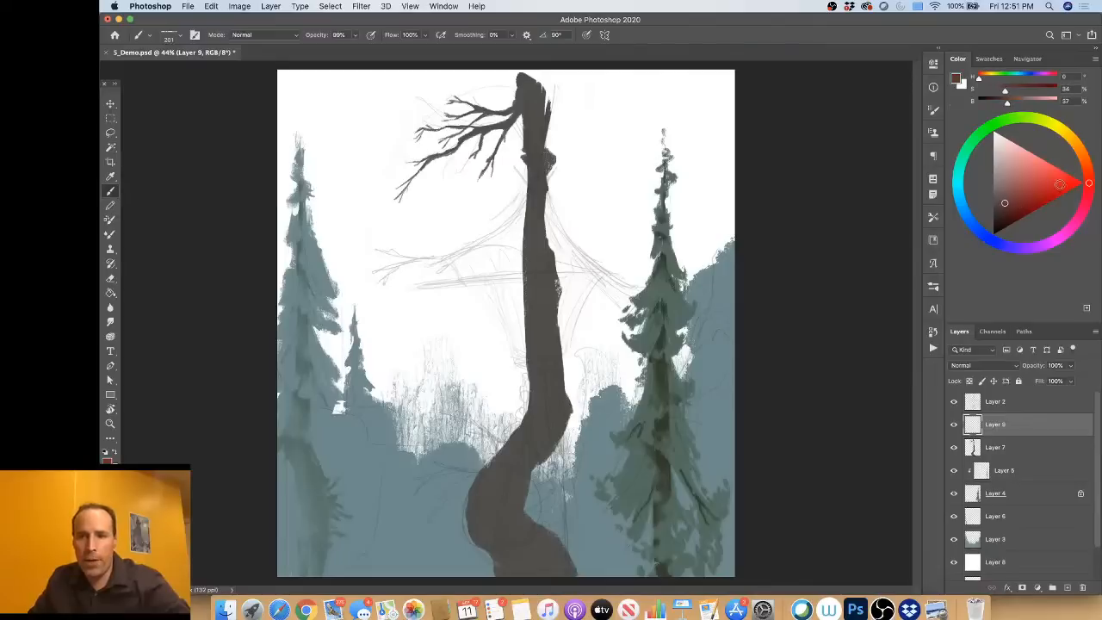
pyautogui.click(1083, 157)
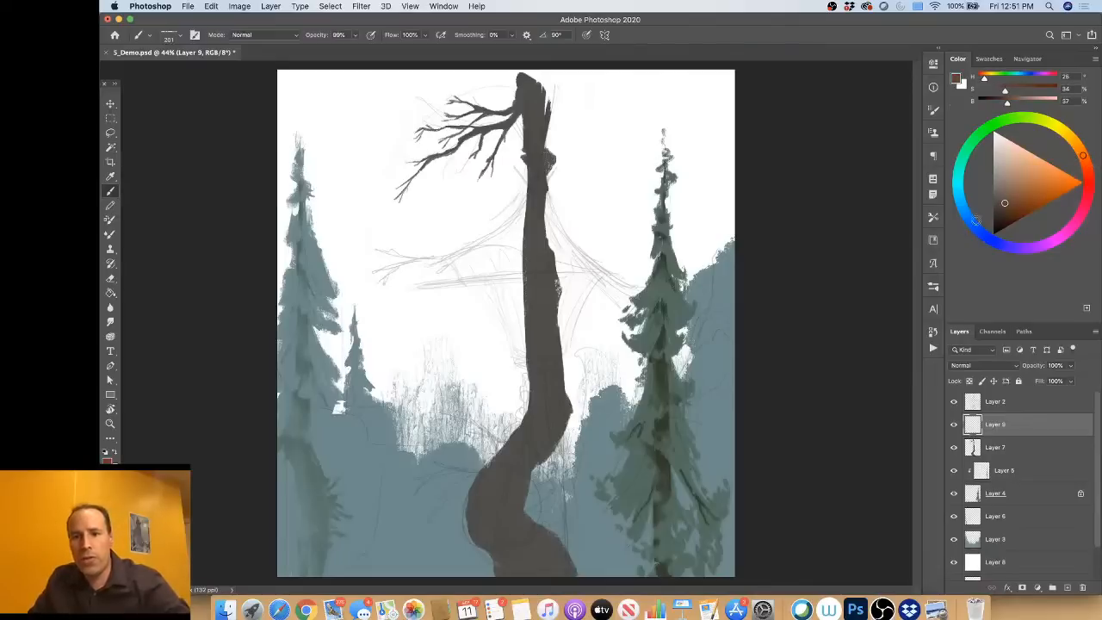
pyautogui.moveTo(1004, 201); pyautogui.dragTo(1007, 190)
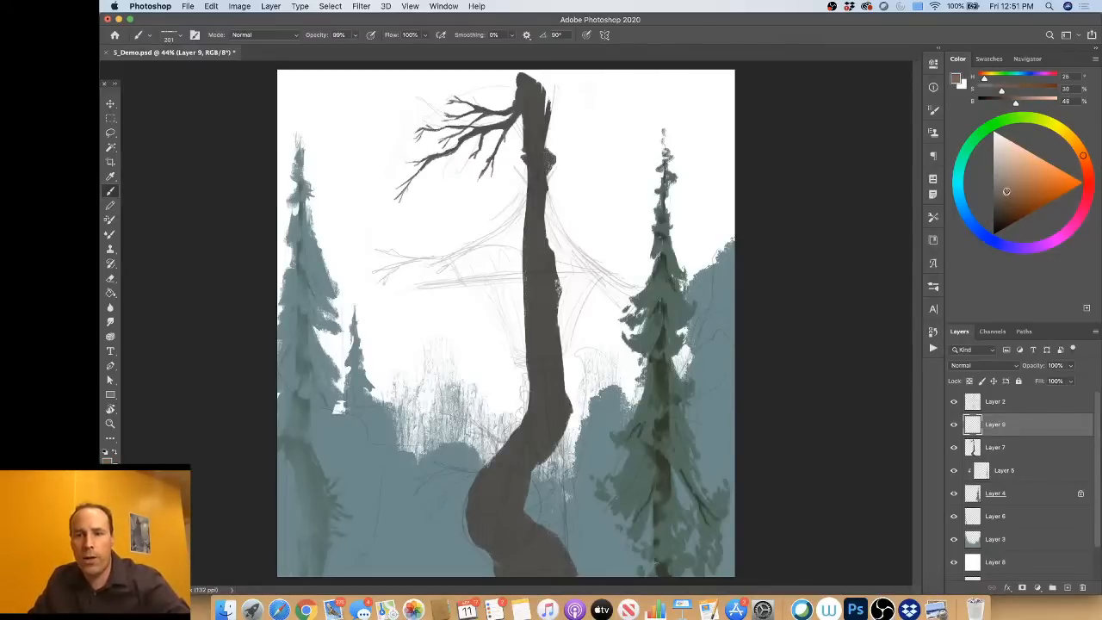
pyautogui.scroll(-2, 1010, 539)
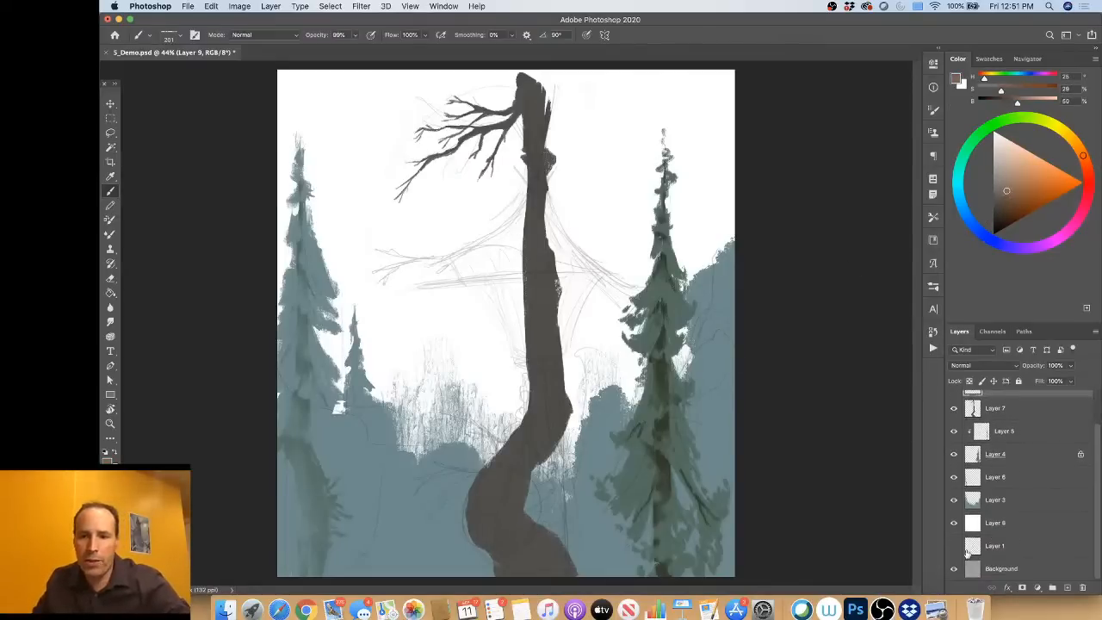
pyautogui.click(954, 523)
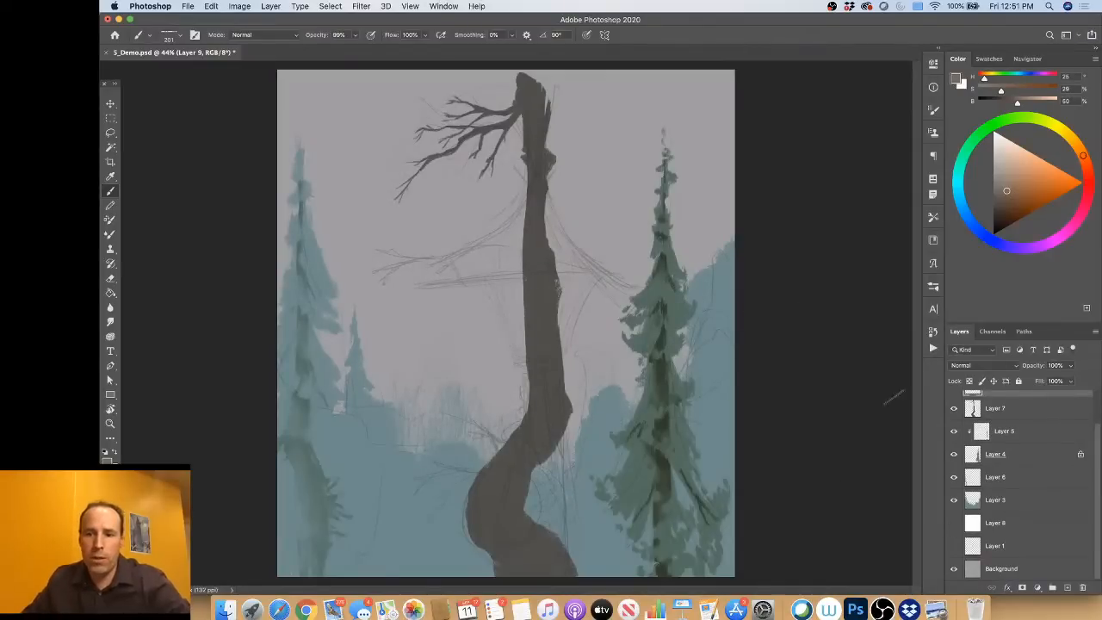
pyautogui.moveTo(535, 197)
pyautogui.mouseDown()
pyautogui.moveTo(541, 228)
pyautogui.moveTo(542, 208)
pyautogui.moveTo(594, 274)
pyautogui.mouseUp()
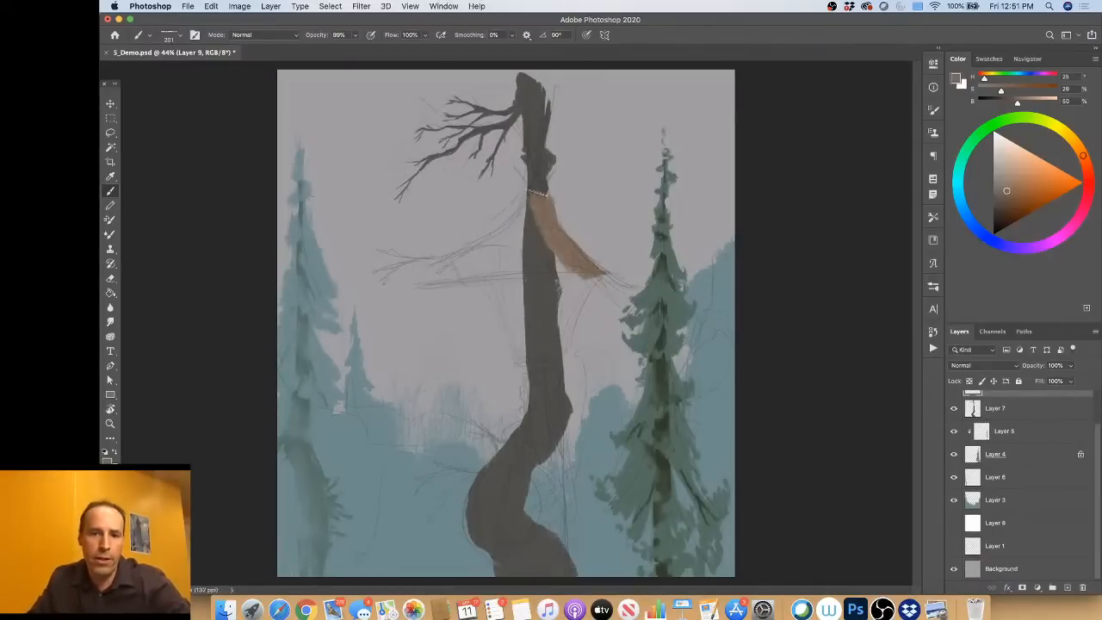
pyautogui.moveTo(534, 194)
pyautogui.mouseDown()
pyautogui.moveTo(479, 257)
pyautogui.moveTo(501, 234)
pyautogui.moveTo(456, 256)
pyautogui.moveTo(462, 284)
pyautogui.moveTo(471, 274)
pyautogui.moveTo(513, 309)
pyautogui.moveTo(534, 353)
pyautogui.moveTo(519, 344)
pyautogui.moveTo(542, 332)
pyautogui.moveTo(541, 355)
pyautogui.moveTo(565, 287)
pyautogui.moveTo(594, 274)
pyautogui.moveTo(546, 332)
pyautogui.moveTo(530, 298)
pyautogui.moveTo(490, 264)
pyautogui.moveTo(581, 262)
pyautogui.mouseUp()
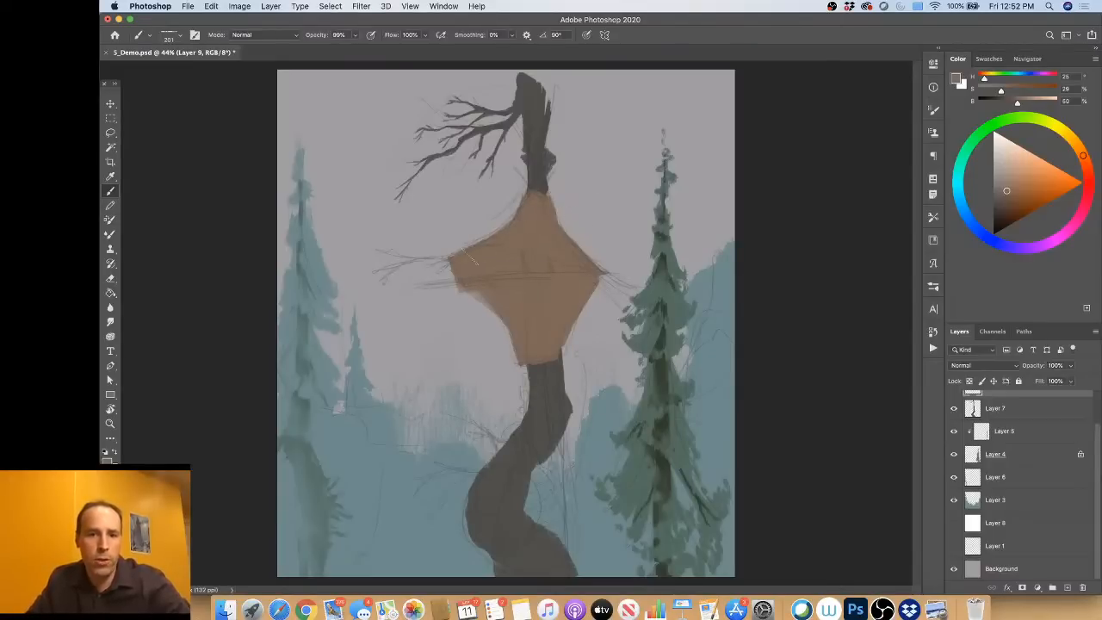
# Step: Paint spiky twigs at the shack's peak, branches projecting from both roof corners, and bindings around its base with a smaller brush
pyautogui.moveTo(481, 258)
pyautogui.mouseDown()
pyautogui.moveTo(430, 263)
pyautogui.moveTo(437, 273)
pyautogui.moveTo(505, 226)
pyautogui.moveTo(533, 200)
pyautogui.moveTo(520, 197)
pyautogui.moveTo(551, 199)
pyautogui.moveTo(516, 213)
pyautogui.mouseUp()
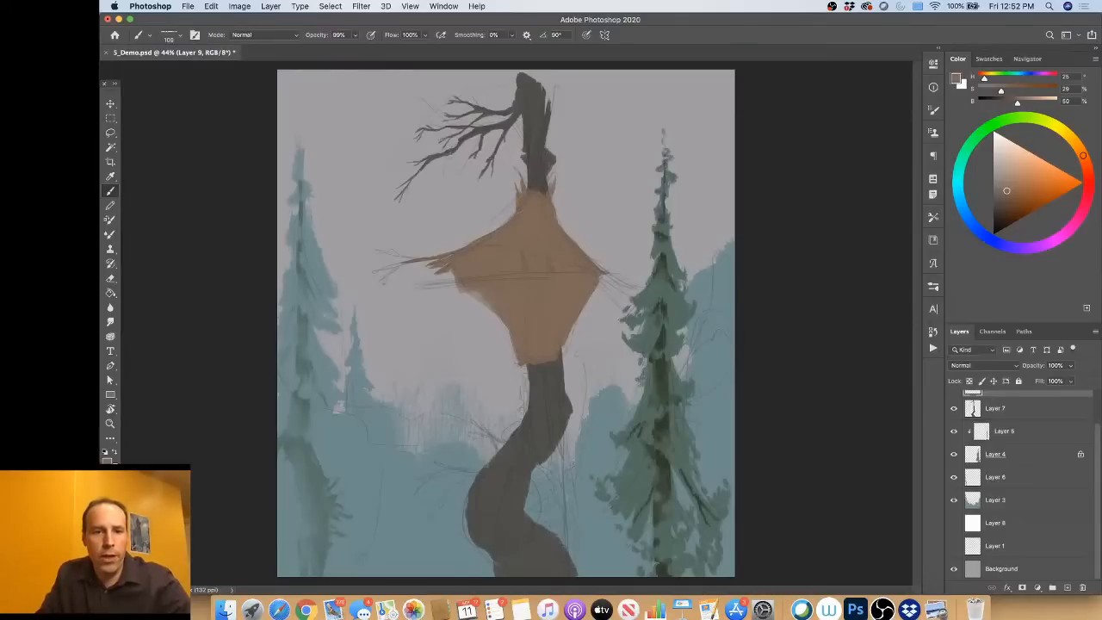
pyautogui.moveTo(391, 253)
pyautogui.mouseDown()
pyautogui.moveTo(412, 259)
pyautogui.moveTo(367, 275)
pyautogui.moveTo(383, 278)
pyautogui.mouseUp()
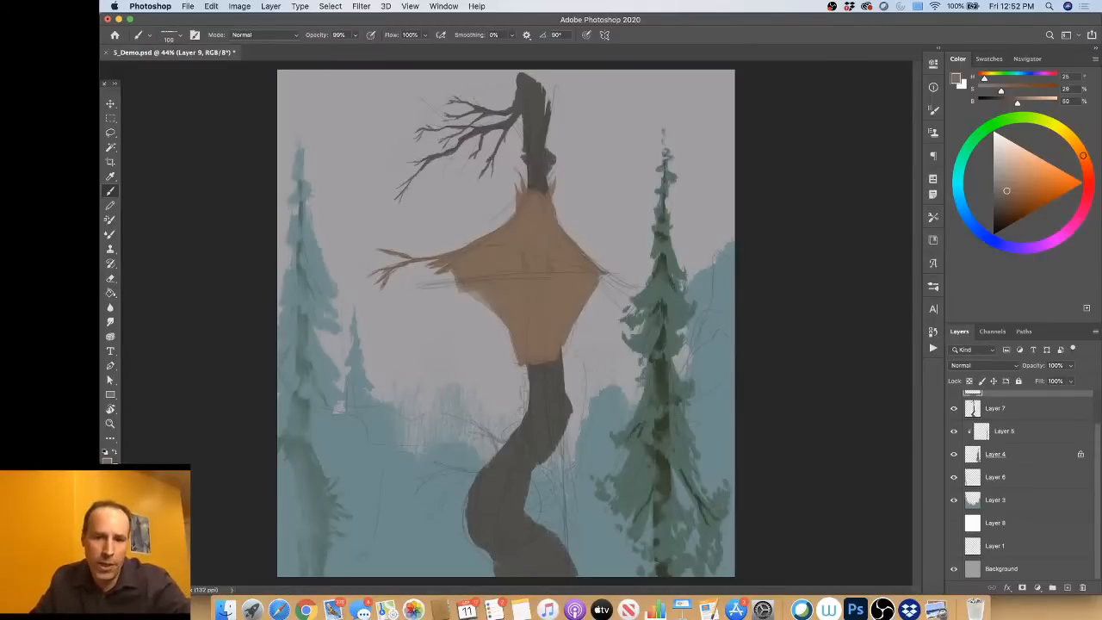
pyautogui.moveTo(605, 274)
pyautogui.mouseDown()
pyautogui.moveTo(629, 291)
pyautogui.moveTo(617, 278)
pyautogui.mouseUp()
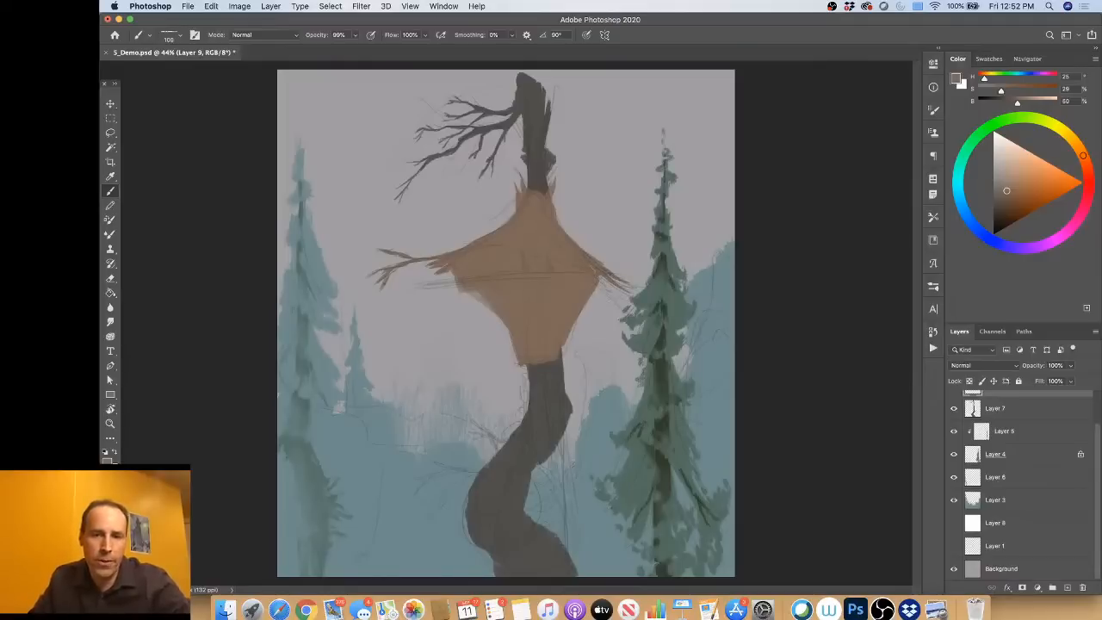
pyautogui.moveTo(597, 284); pyautogui.dragTo(614, 300)
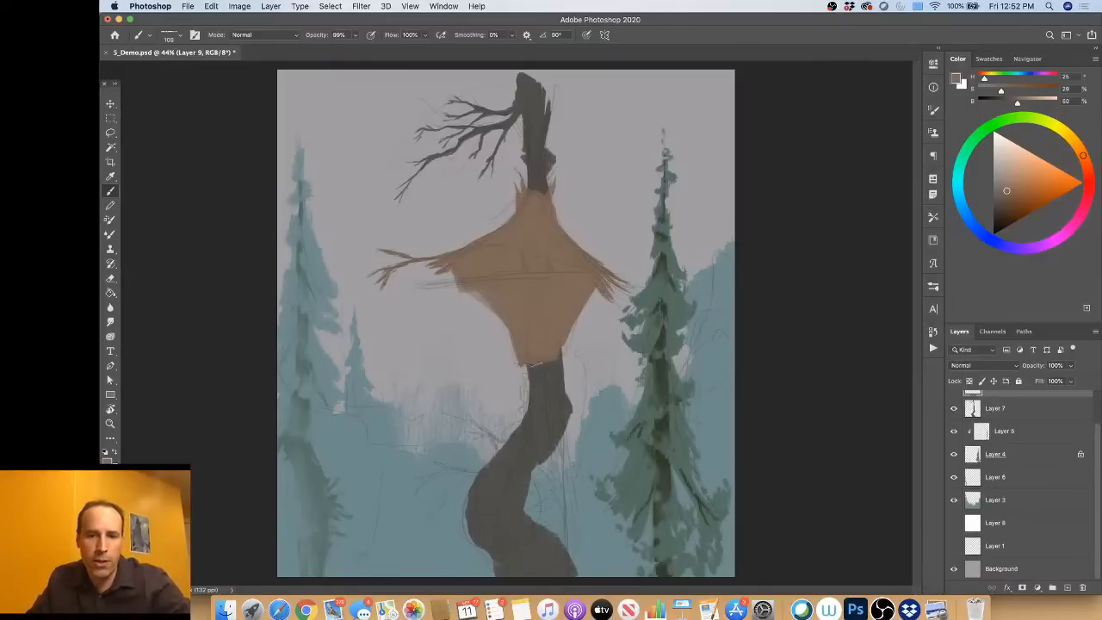
pyautogui.moveTo(537, 365); pyautogui.dragTo(563, 368)
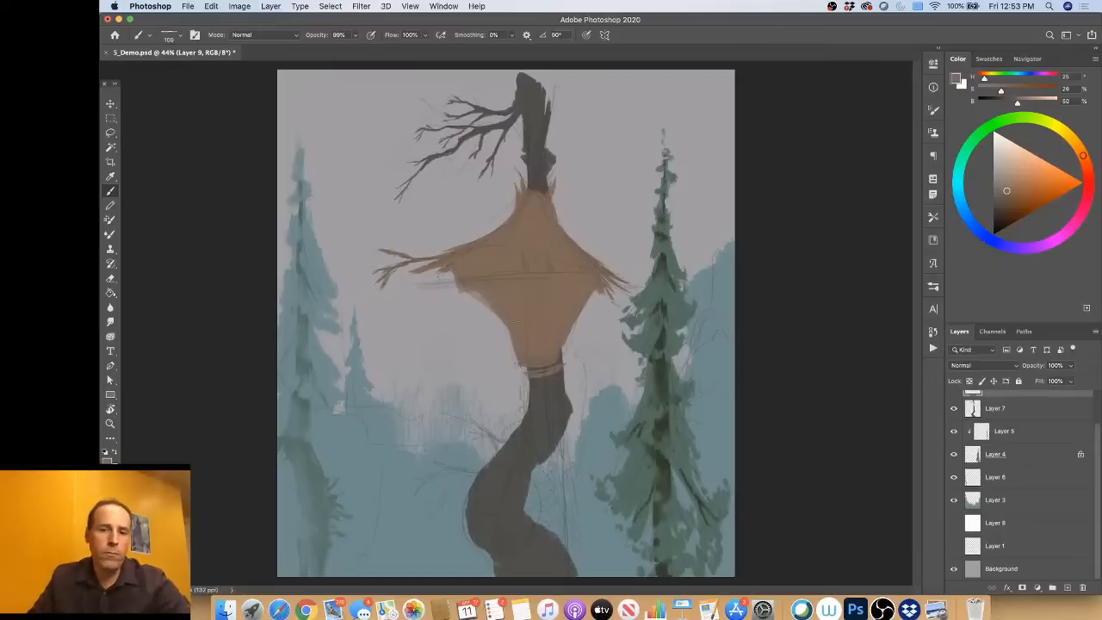
# Step: Paint a tapered platform across the shack's middle, jutting past its left side, in a darker brown at 41% brightness
pyautogui.click(1005, 217)
pyautogui.moveTo(1005, 217); pyautogui.dragTo(1003, 197)
pyautogui.moveTo(455, 282)
pyautogui.mouseDown()
pyautogui.moveTo(427, 285)
pyautogui.moveTo(574, 274)
pyautogui.mouseUp()
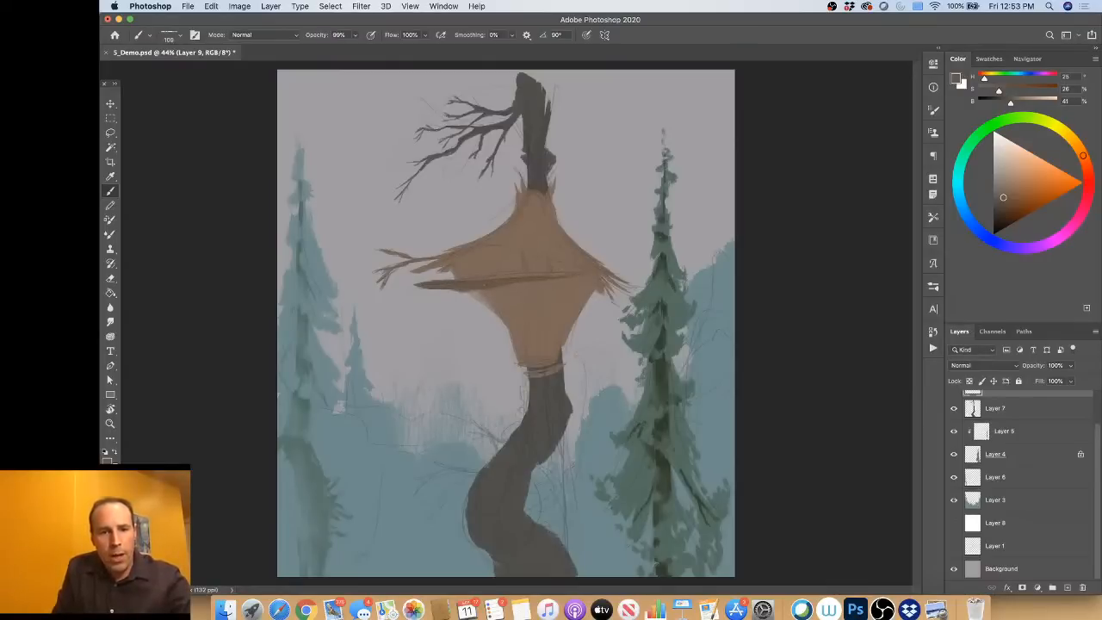
pyautogui.moveTo(466, 292); pyautogui.dragTo(401, 284)
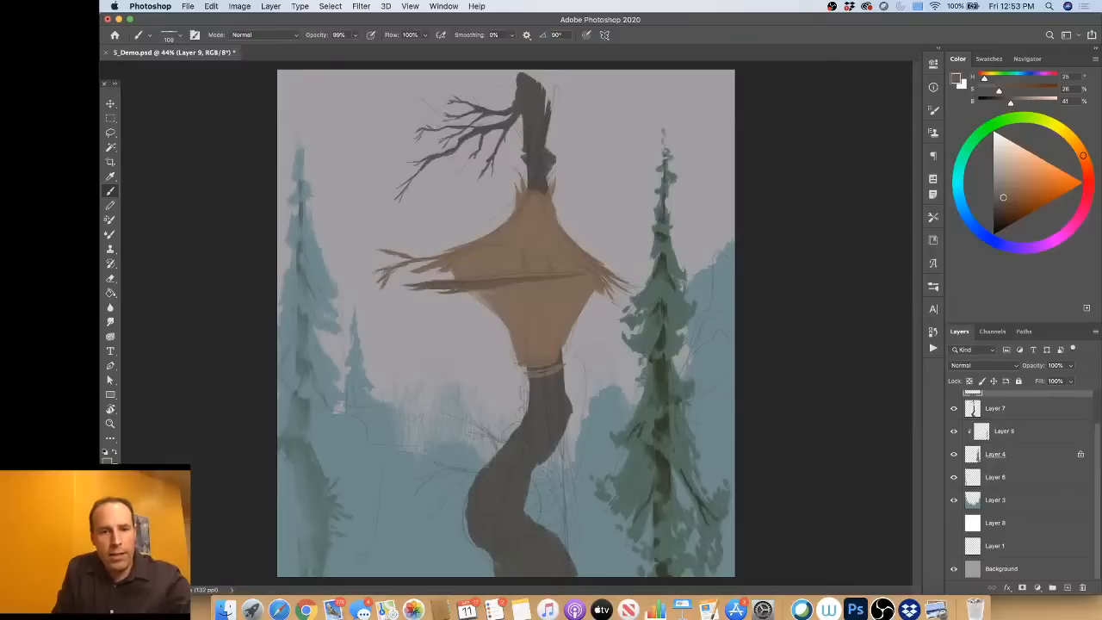
pyautogui.moveTo(515, 276); pyautogui.dragTo(467, 278)
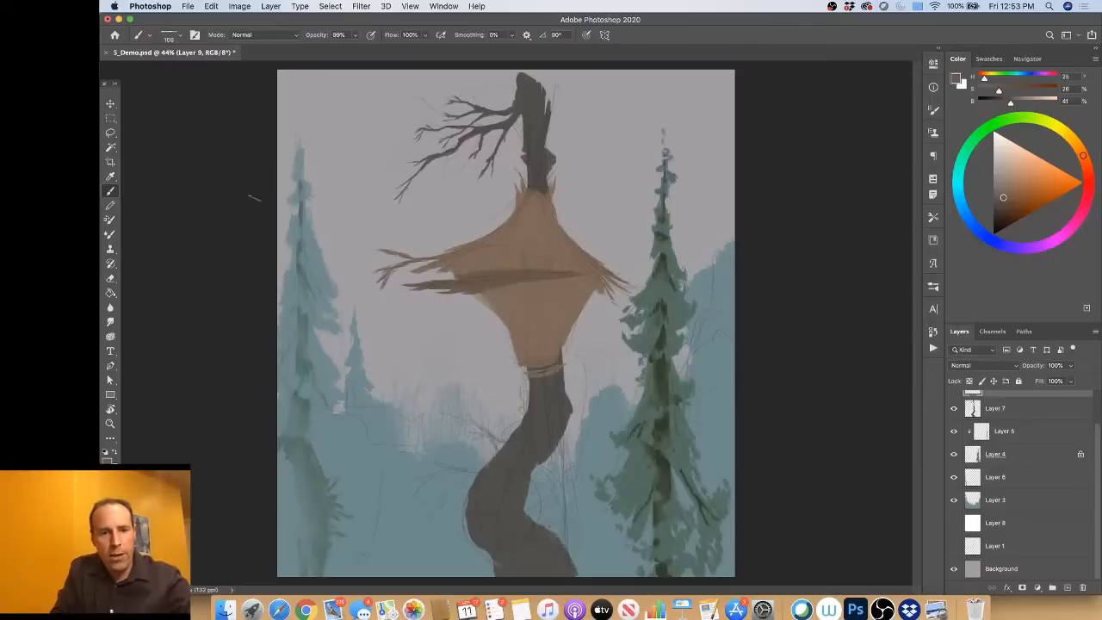
pyautogui.moveTo(444, 285); pyautogui.dragTo(470, 277)
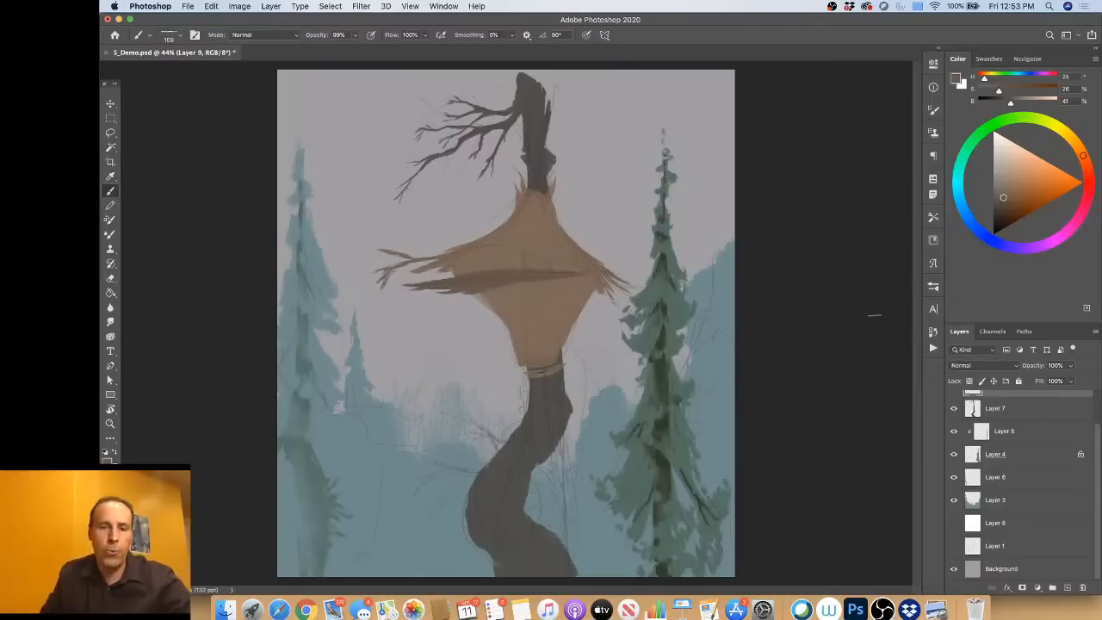
# Step: Paint the dark opening between the roof and the platform in a near-black brown at 14% brightness
pyautogui.moveTo(1003, 197); pyautogui.dragTo(999, 224)
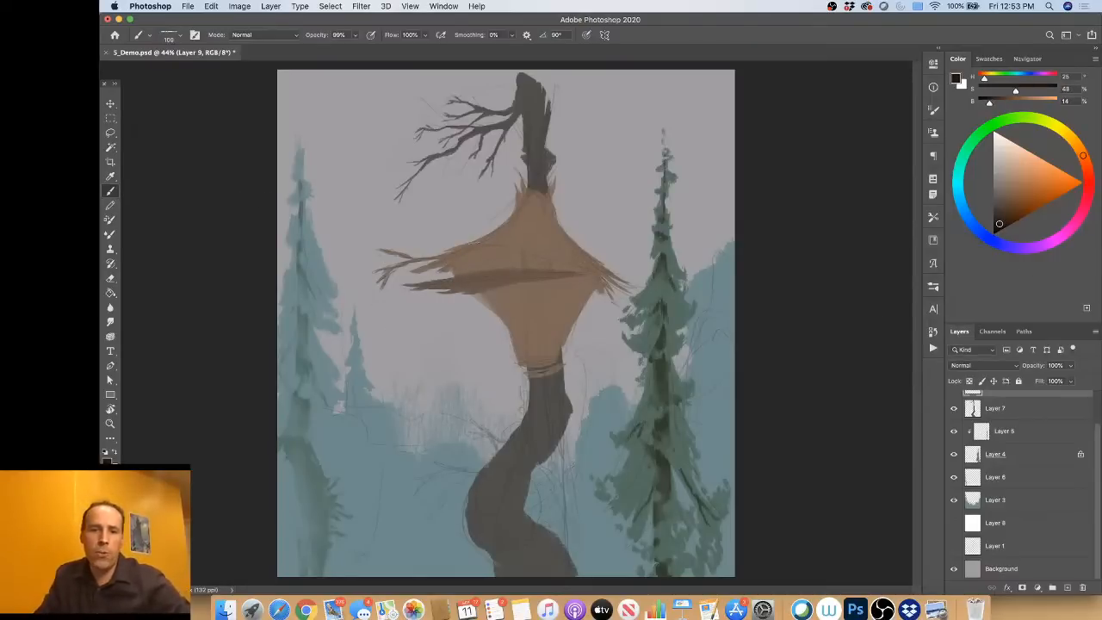
pyautogui.moveTo(475, 258)
pyautogui.mouseDown()
pyautogui.moveTo(586, 274)
pyautogui.moveTo(515, 255)
pyautogui.moveTo(471, 261)
pyautogui.moveTo(541, 270)
pyautogui.moveTo(481, 271)
pyautogui.moveTo(559, 268)
pyautogui.moveTo(457, 274)
pyautogui.moveTo(544, 276)
pyautogui.moveTo(494, 269)
pyautogui.moveTo(508, 256)
pyautogui.moveTo(461, 263)
pyautogui.moveTo(559, 272)
pyautogui.mouseUp()
pyautogui.keyDown('alt'); pyautogui.click(478, 283); pyautogui.keyUp('alt')
pyautogui.keyDown('alt'); pyautogui.click(506, 259); pyautogui.keyUp('alt')
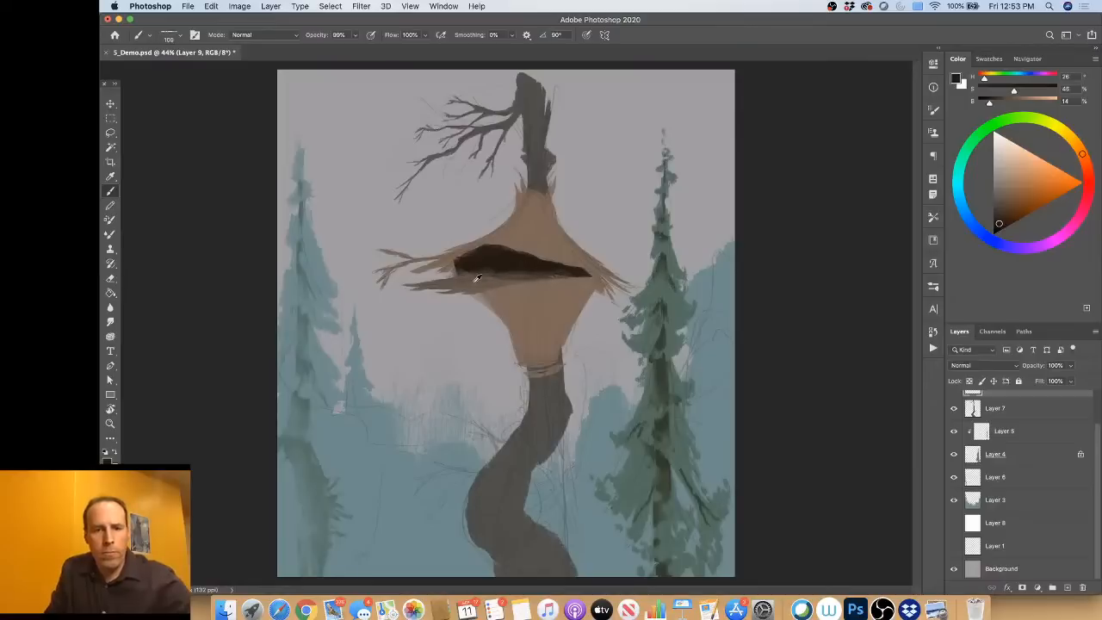
# Step: Roughen the roof's lower edge with jagged strokes over the dark opening in the sampled roof brown
pyautogui.keyDown('alt'); pyautogui.click(523, 235); pyautogui.keyUp('alt')
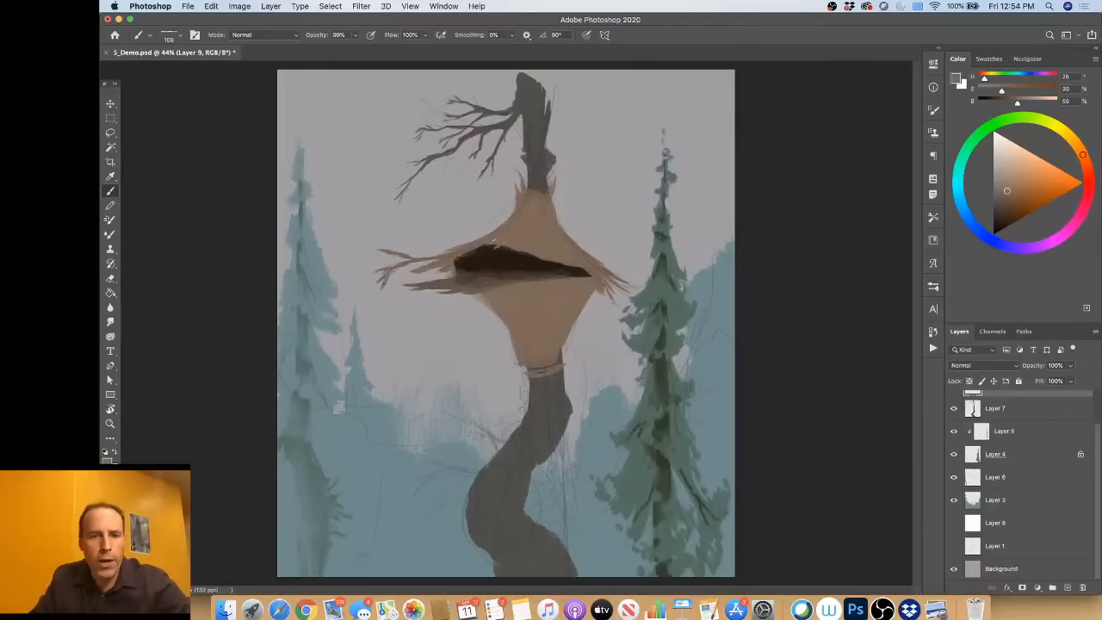
pyautogui.moveTo(493, 242); pyautogui.dragTo(473, 249)
pyautogui.keyDown('alt'); pyautogui.click(525, 243); pyautogui.keyUp('alt')
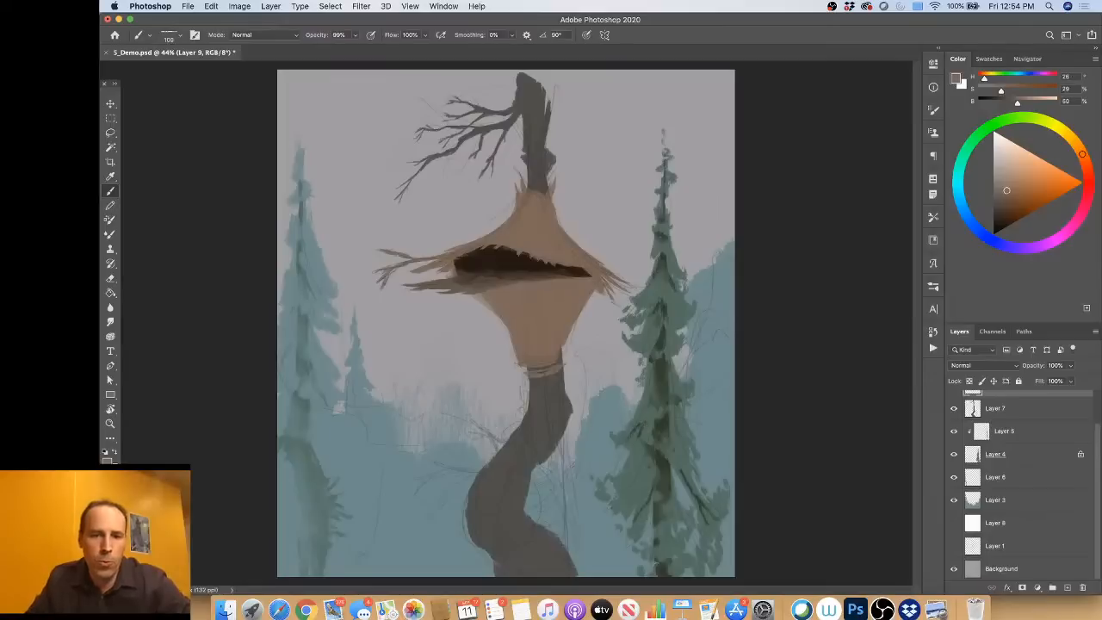
# Step: Paint vertical plank lines down the shack's lower body in brown at 30% brightness, with fine lighter streaks at 50% brightness between them
pyautogui.keyDown('alt'); pyautogui.click(526, 295); pyautogui.keyUp('alt')
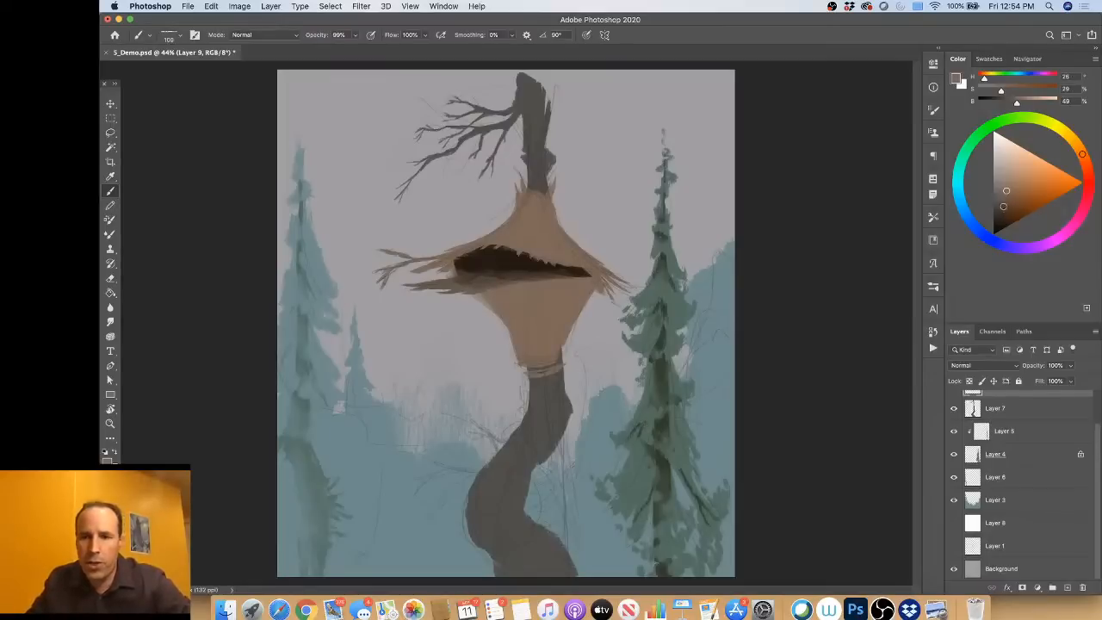
pyautogui.click(1002, 209)
pyautogui.click(1001, 208)
pyautogui.moveTo(524, 299)
pyautogui.mouseDown()
pyautogui.moveTo(514, 360)
pyautogui.moveTo(530, 342)
pyautogui.mouseUp()
pyautogui.moveTo(545, 284)
pyautogui.mouseDown()
pyautogui.moveTo(541, 356)
pyautogui.moveTo(549, 324)
pyautogui.moveTo(574, 305)
pyautogui.moveTo(559, 333)
pyautogui.mouseUp()
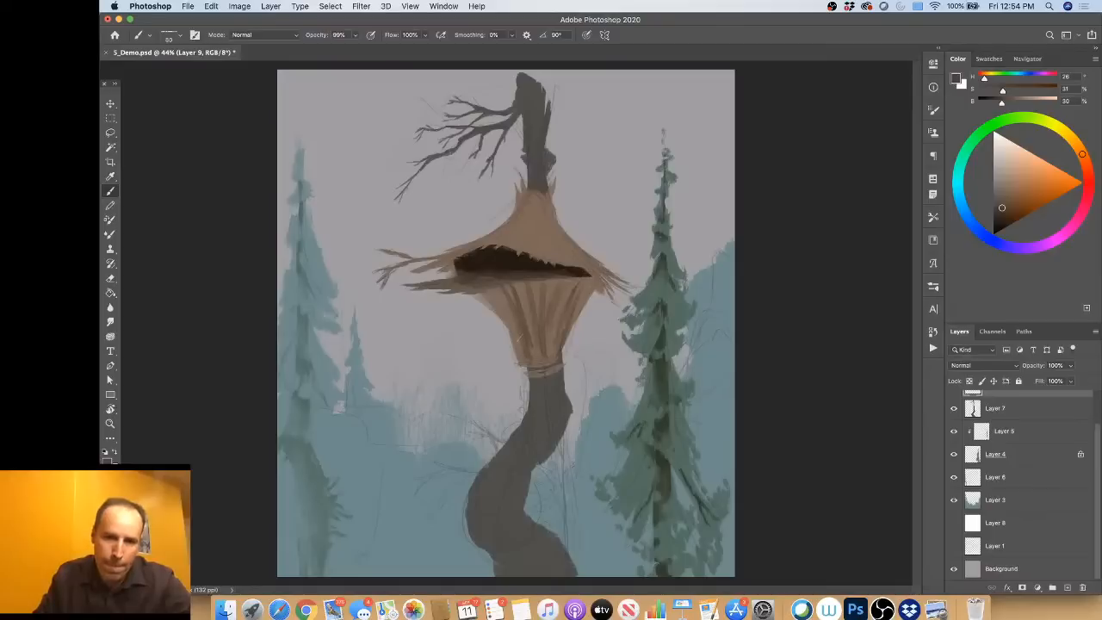
pyautogui.moveTo(505, 290); pyautogui.dragTo(525, 331)
pyautogui.keyDown('alt'); pyautogui.click(527, 287); pyautogui.keyUp('alt')
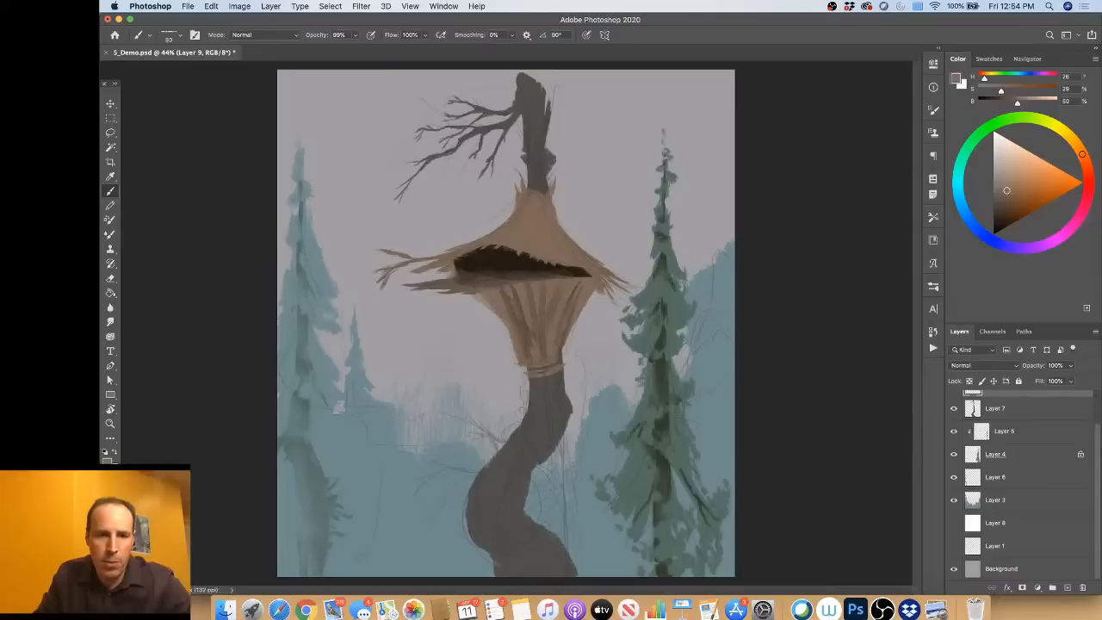
pyautogui.moveTo(521, 341); pyautogui.dragTo(509, 341)
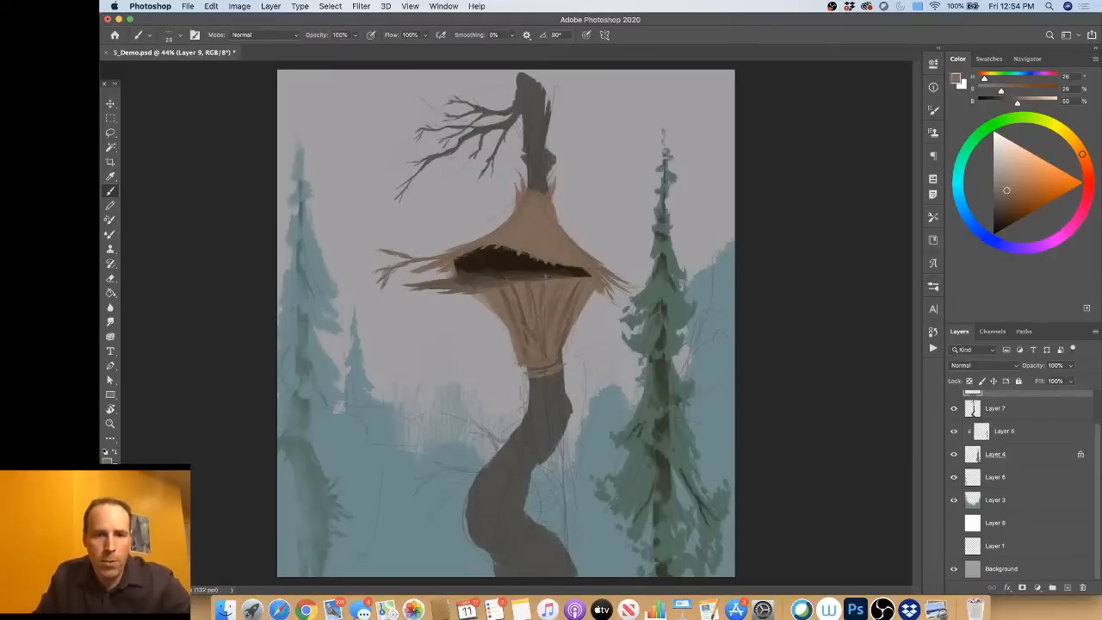
# Step: Shade the lower body beneath the platform with a larger brush in sampled dark browns, adding a narrow dark gap near its left edge
pyautogui.keyDown('alt'); pyautogui.click(495, 279); pyautogui.keyUp('alt')
pyautogui.moveTo(495, 280); pyautogui.dragTo(526, 292)
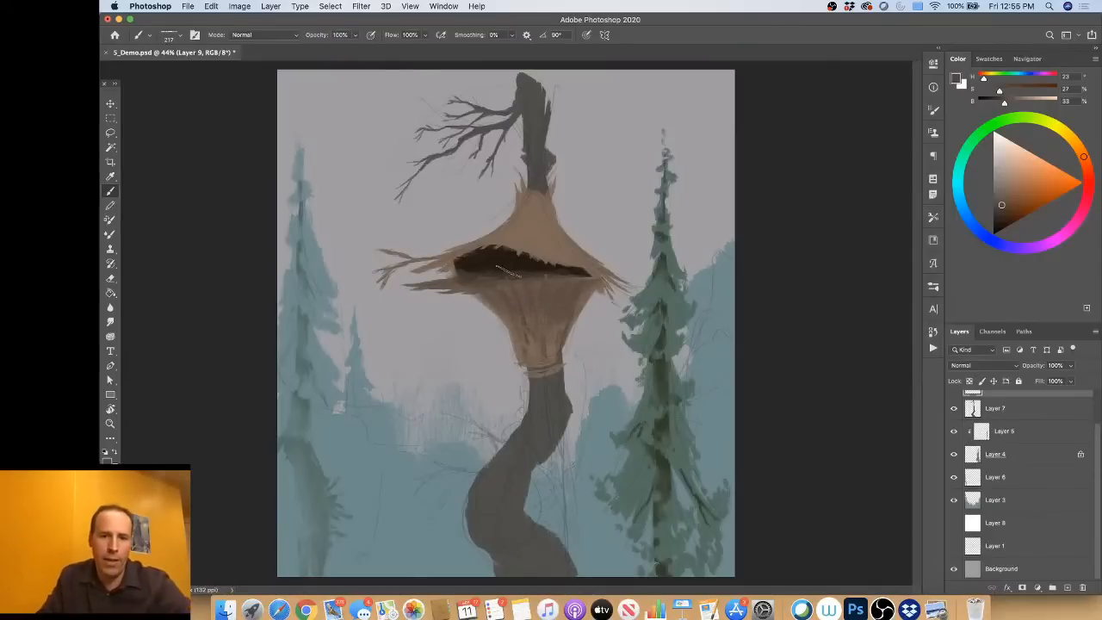
pyautogui.keyDown('alt'); pyautogui.click(510, 265); pyautogui.keyUp('alt')
pyautogui.moveTo(511, 291)
pyautogui.mouseDown()
pyautogui.moveTo(499, 303)
pyautogui.moveTo(534, 307)
pyautogui.mouseUp()
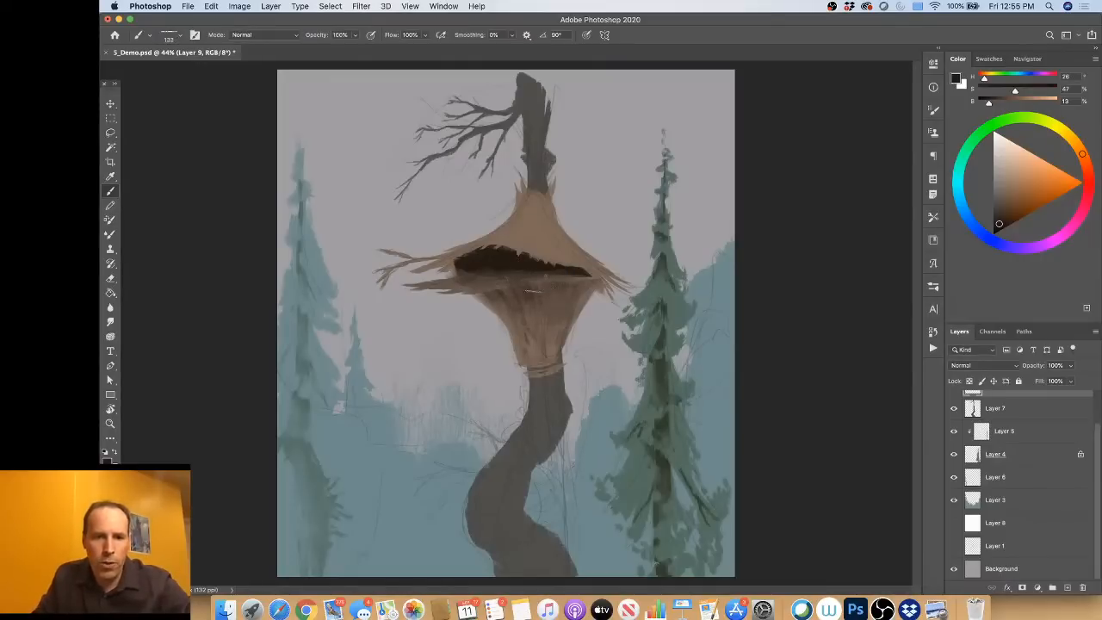
pyautogui.moveTo(535, 304); pyautogui.dragTo(506, 300)
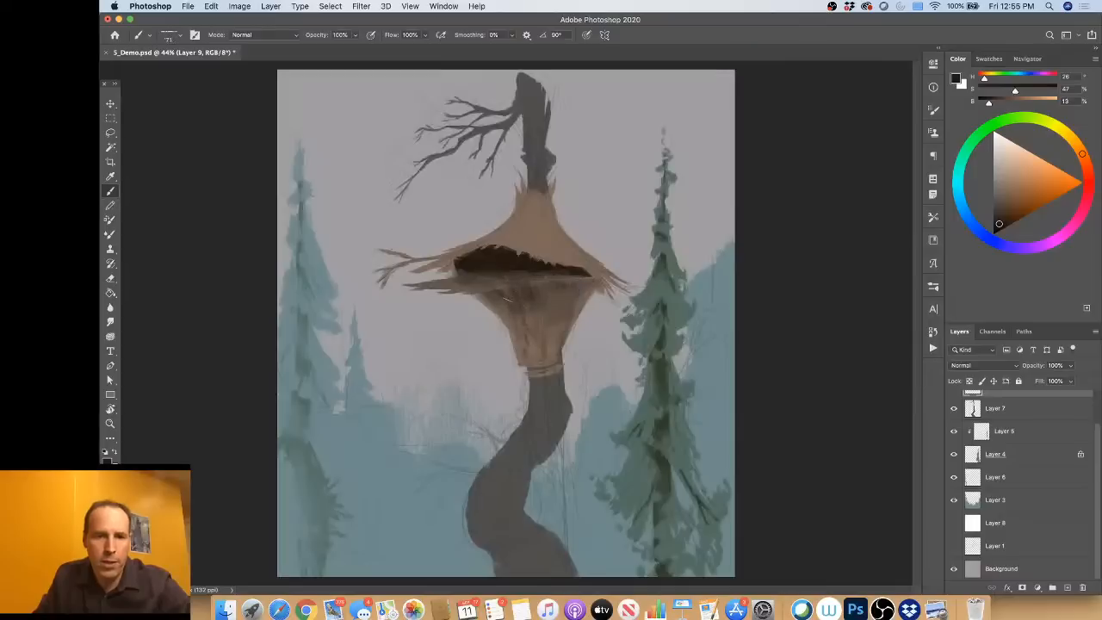
pyautogui.keyDown('alt'); pyautogui.click(509, 313); pyautogui.keyUp('alt')
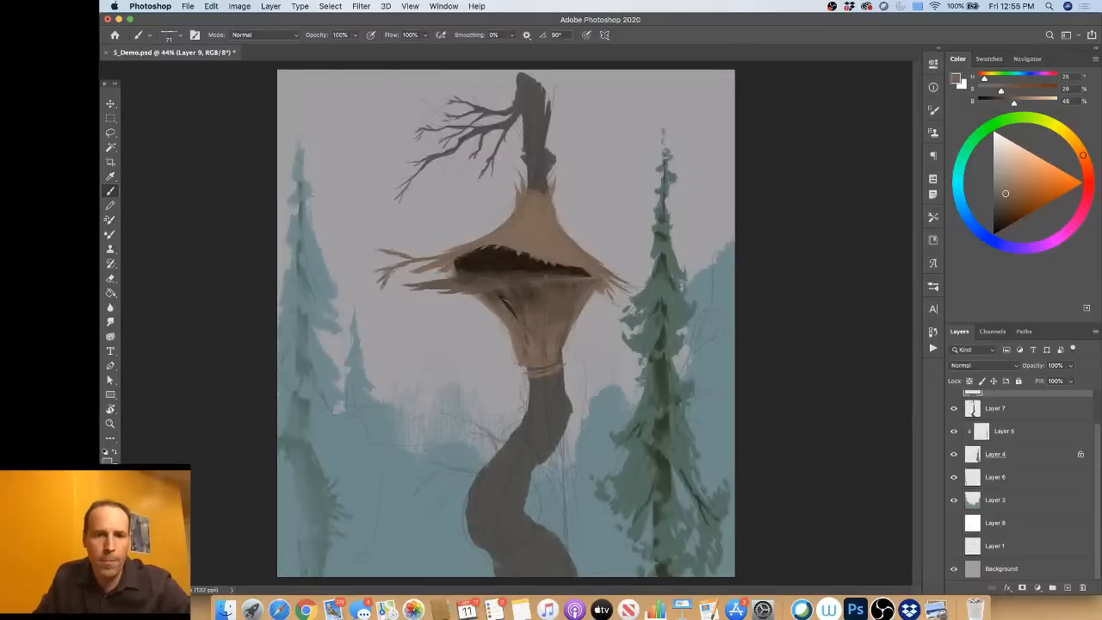
pyautogui.keyDown('alt'); pyautogui.click(516, 297); pyautogui.keyUp('alt')
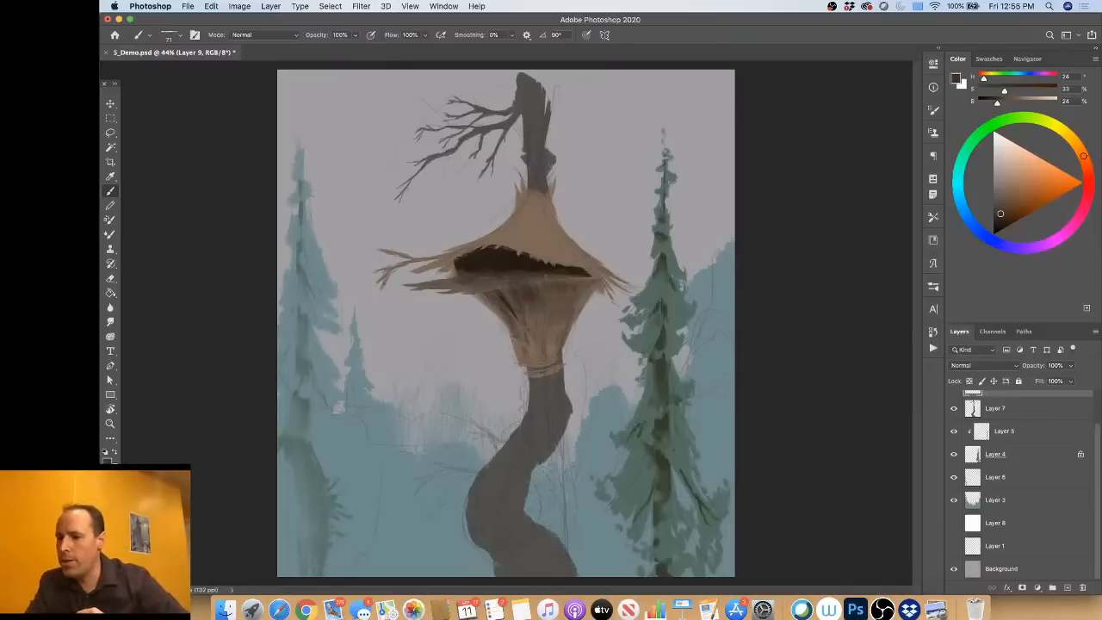
pyautogui.hotkey('ctrl', 'Up')
pyautogui.hotkey('ctrl', 'Up')
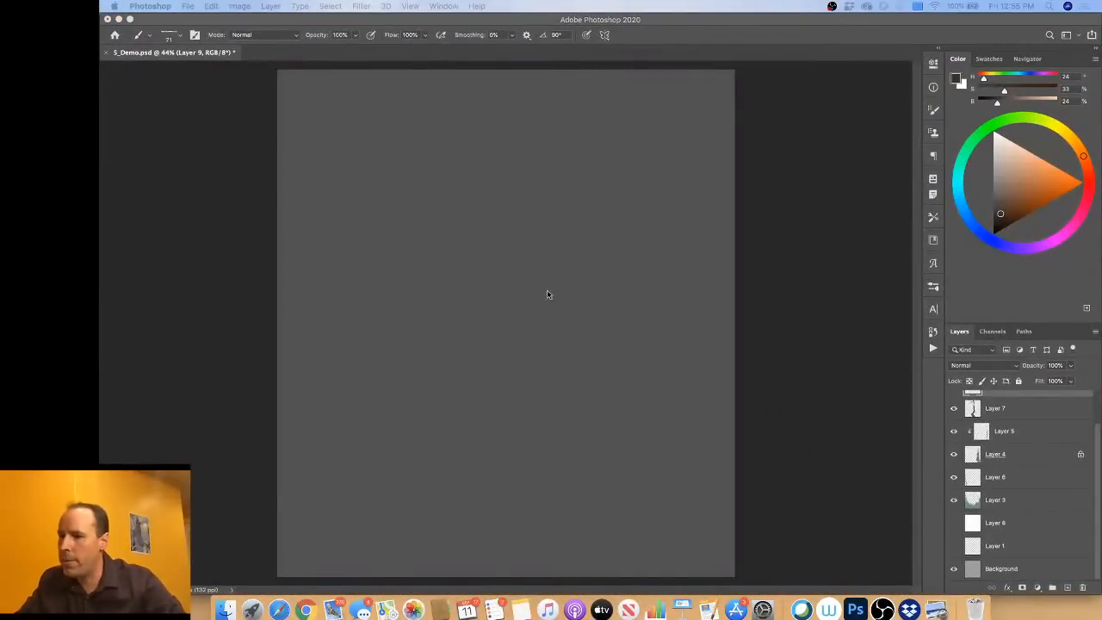
pyautogui.click(176, 54)
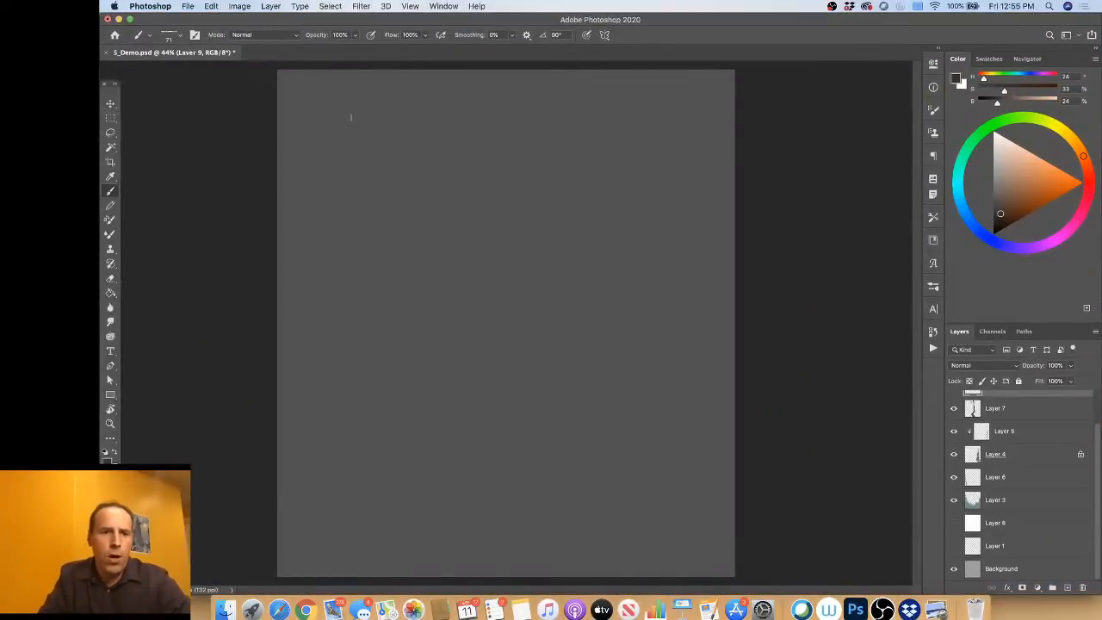
pyautogui.moveTo(186, 54); pyautogui.dragTo(270, 76)
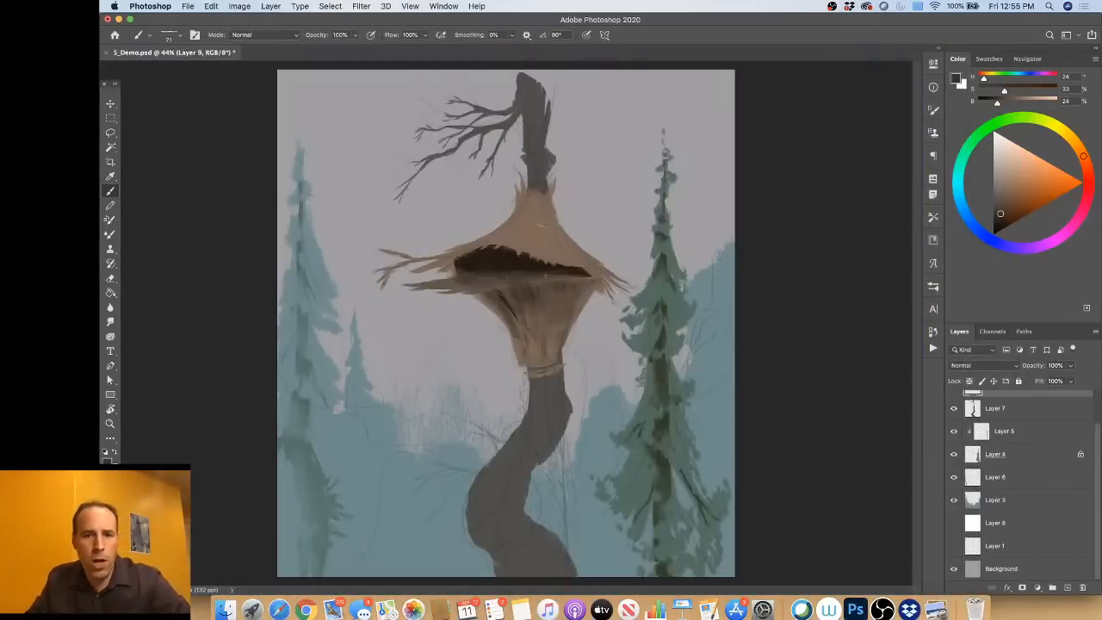
# Step: Paint light strands along the platform's edge and left overhang in the sampled roof brown at 50% brightness
pyautogui.keyDown('alt'); pyautogui.click(541, 224); pyautogui.keyUp('alt')
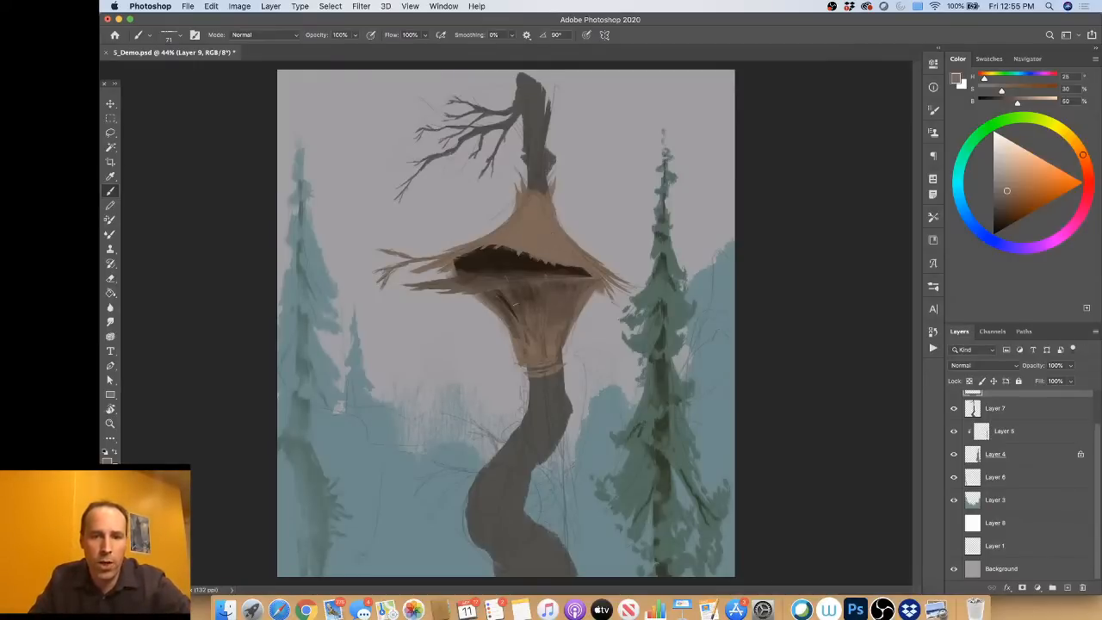
pyautogui.moveTo(530, 281); pyautogui.dragTo(442, 287)
pyautogui.moveTo(525, 276); pyautogui.dragTo(465, 279)
pyautogui.moveTo(524, 277); pyautogui.dragTo(502, 280)
pyautogui.keyDown('alt'); pyautogui.click(521, 259); pyautogui.keyUp('alt')
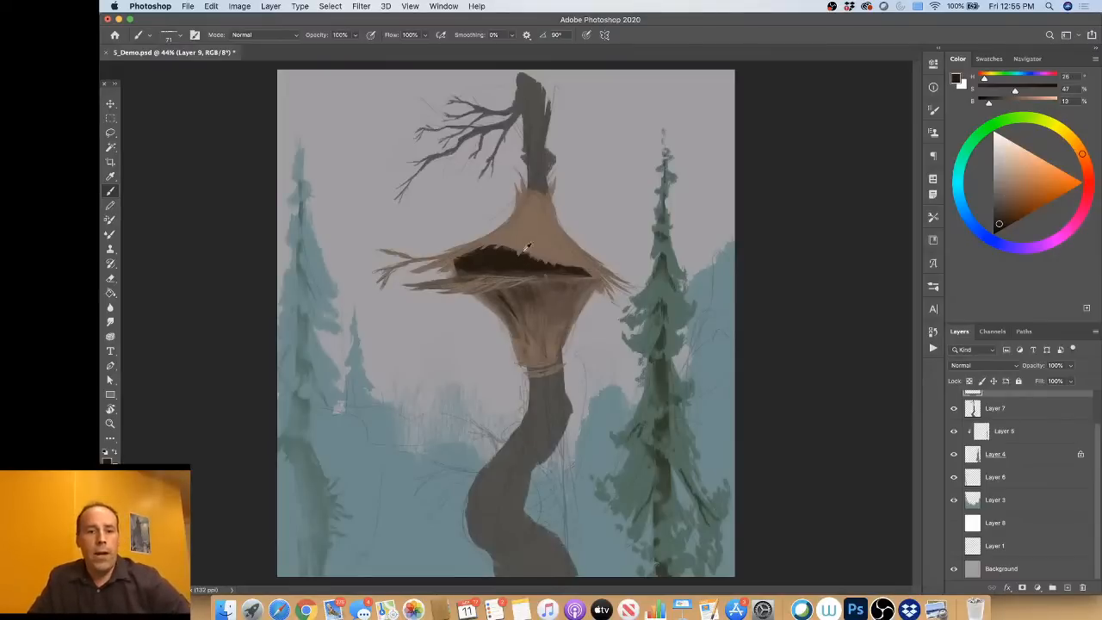
pyautogui.moveTo(545, 191)
pyautogui.mouseDown()
pyautogui.moveTo(560, 191)
pyautogui.moveTo(539, 204)
pyautogui.moveTo(537, 235)
pyautogui.moveTo(524, 236)
pyautogui.moveTo(557, 261)
pyautogui.mouseUp()
pyautogui.press('super+z')
# Step: Replace the heavy line on the roof with soft grooves fanning down both sides in a dark brown at 15% brightness
pyautogui.keyDown('alt'); pyautogui.click(541, 268); pyautogui.keyUp('alt')
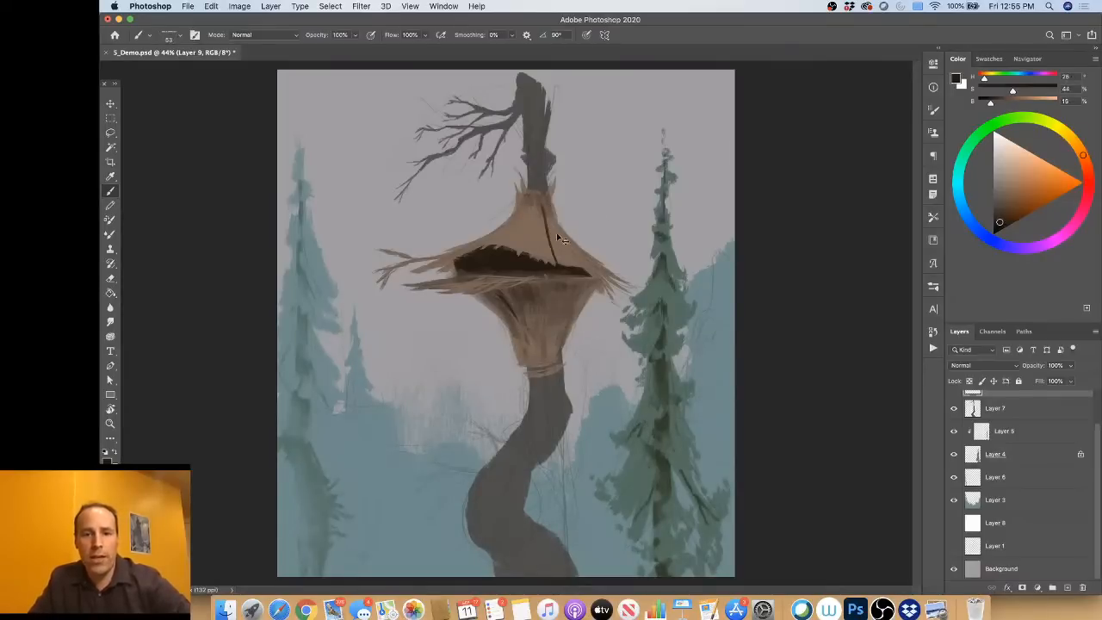
pyautogui.press('super+z')
pyautogui.moveTo(539, 202)
pyautogui.mouseDown()
pyautogui.moveTo(551, 247)
pyautogui.moveTo(570, 259)
pyautogui.mouseUp()
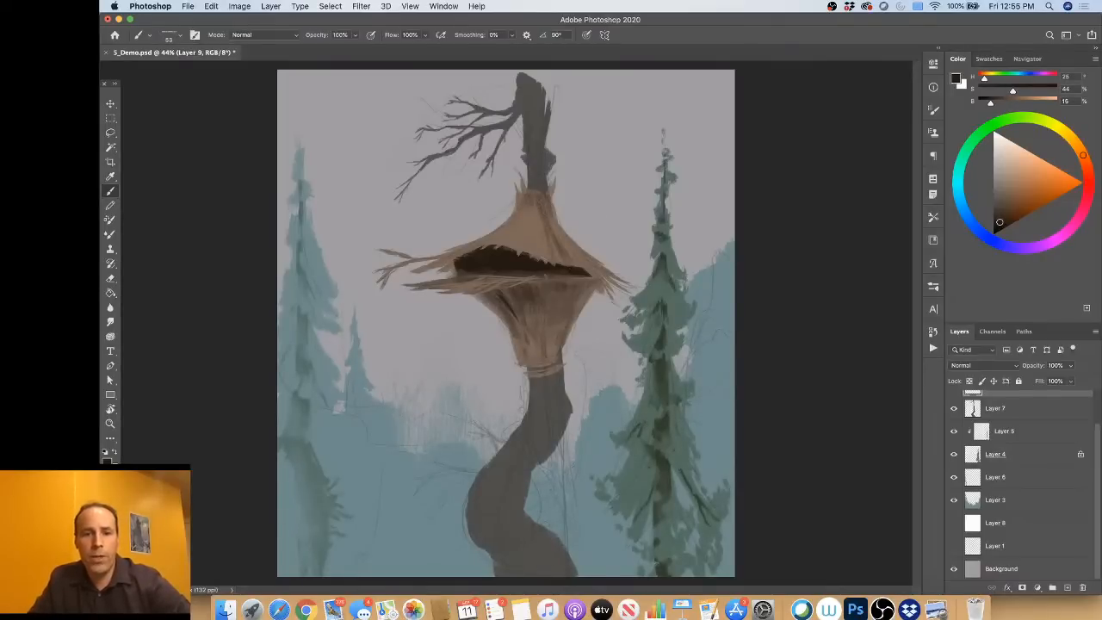
pyautogui.moveTo(527, 226)
pyautogui.mouseDown()
pyautogui.moveTo(531, 251)
pyautogui.moveTo(517, 248)
pyautogui.mouseUp()
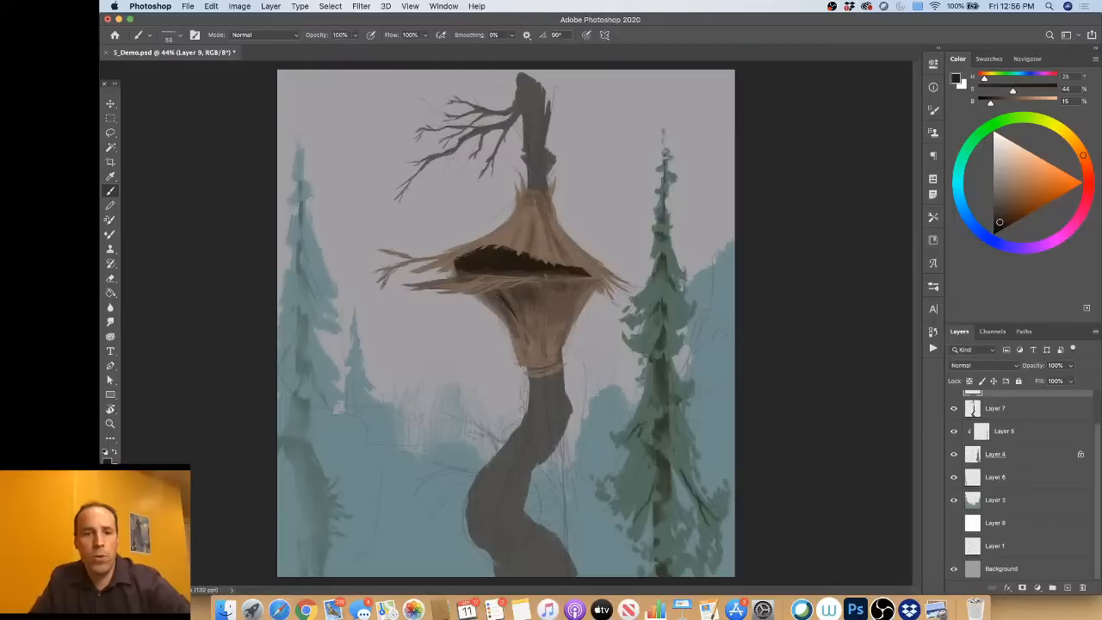
pyautogui.keyDown('alt'); pyautogui.click(526, 229); pyautogui.keyUp('alt')
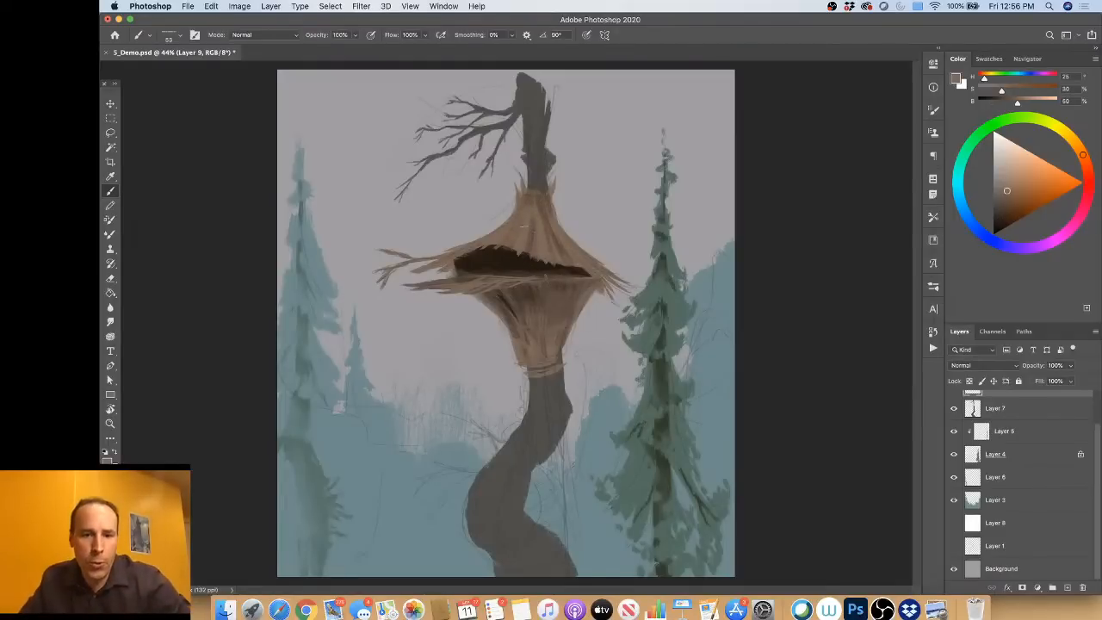
# Step: Paint wrapped bindings around the roof's peak and the shack's base in dark brown, with lighter strands over the base wrapping
pyautogui.keyDown('alt'); pyautogui.click(531, 258); pyautogui.keyUp('alt')
pyautogui.moveTo(517, 197)
pyautogui.mouseDown()
pyautogui.moveTo(550, 198)
pyautogui.moveTo(528, 208)
pyautogui.moveTo(521, 196)
pyautogui.moveTo(549, 199)
pyautogui.mouseUp()
pyautogui.keyDown('alt'); pyautogui.click(549, 213); pyautogui.keyUp('alt')
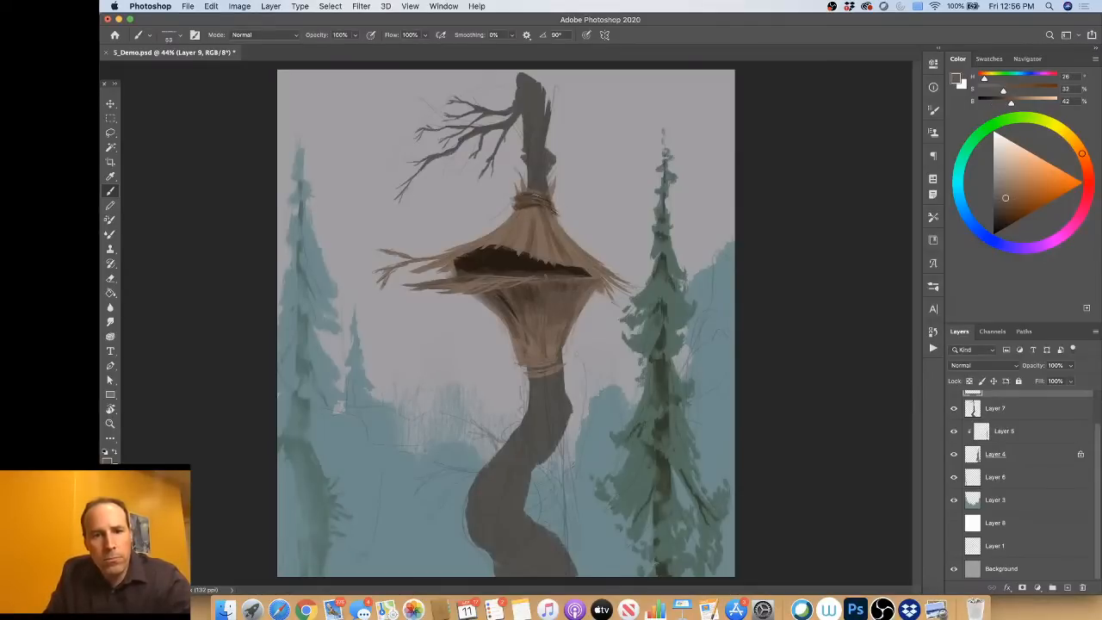
pyautogui.keyDown('alt'); pyautogui.click(521, 304); pyautogui.keyUp('alt')
pyautogui.moveTo(530, 365); pyautogui.dragTo(559, 366)
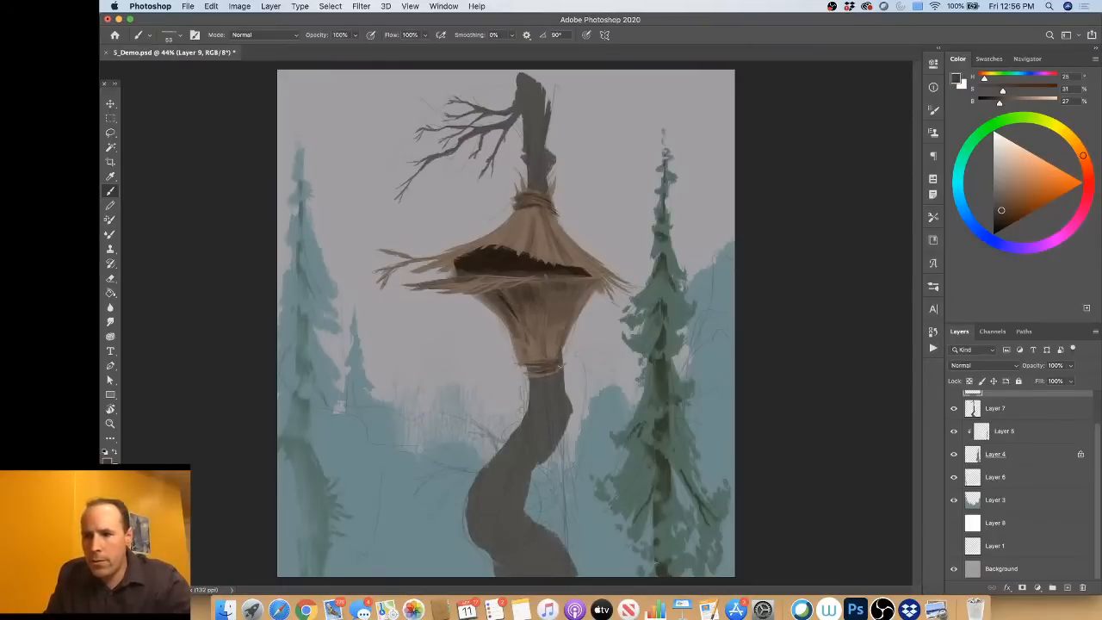
pyautogui.keyDown('alt'); pyautogui.click(554, 347); pyautogui.keyUp('alt')
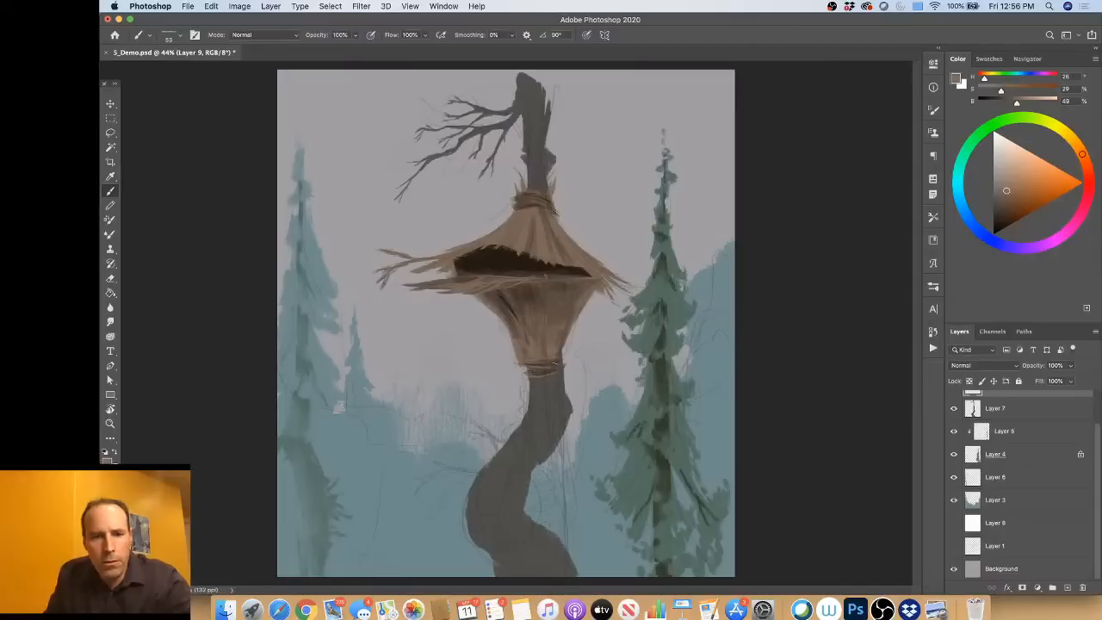
pyautogui.moveTo(532, 370)
pyautogui.mouseDown()
pyautogui.moveTo(561, 368)
pyautogui.moveTo(529, 339)
pyautogui.moveTo(525, 357)
pyautogui.moveTo(544, 362)
pyautogui.mouseUp()
# Step: Deepen the vertical grooves on the lower body's center and right side with dark brown, blending them with sampled mid-browns
pyautogui.keyDown('alt'); pyautogui.click(531, 266); pyautogui.keyUp('alt')
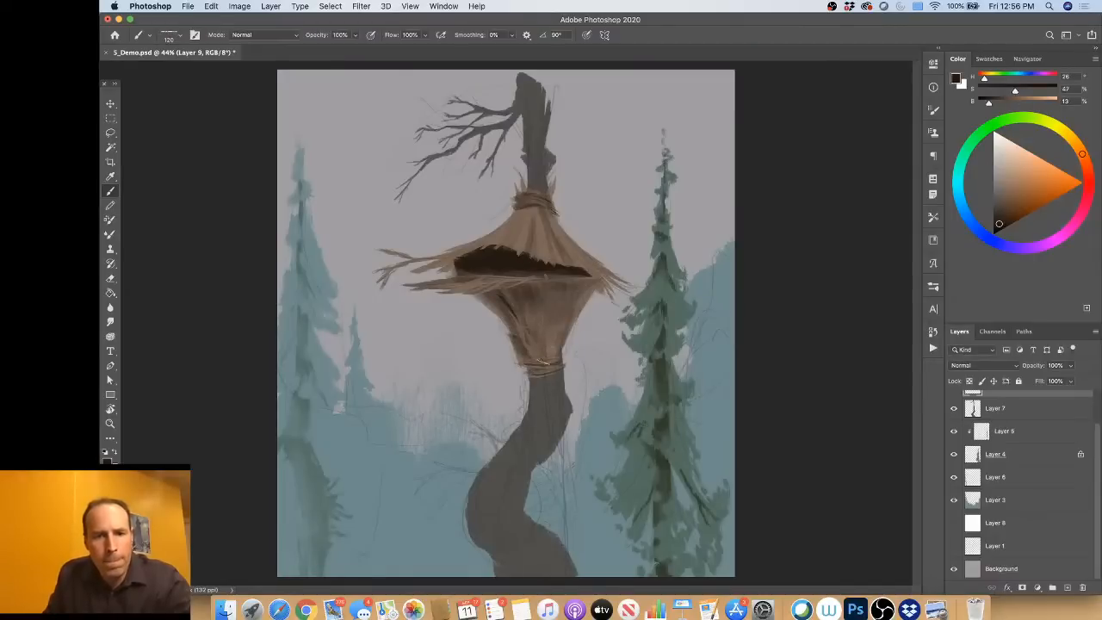
pyautogui.moveTo(564, 292); pyautogui.dragTo(552, 298)
pyautogui.moveTo(565, 285); pyautogui.dragTo(558, 313)
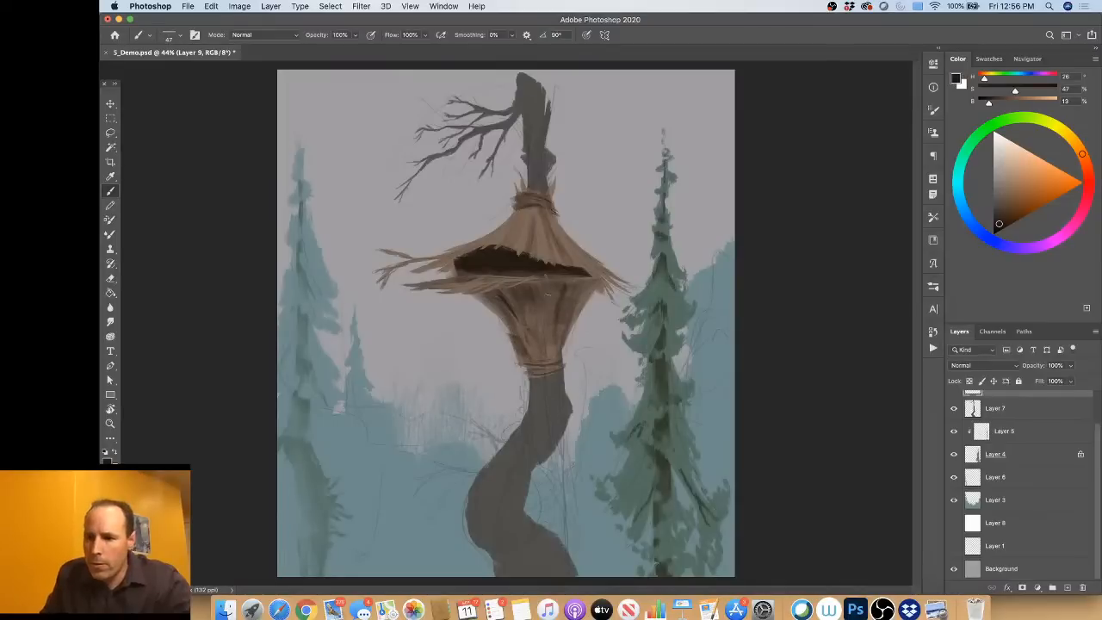
pyautogui.keyDown('alt'); pyautogui.click(554, 298); pyautogui.keyUp('alt')
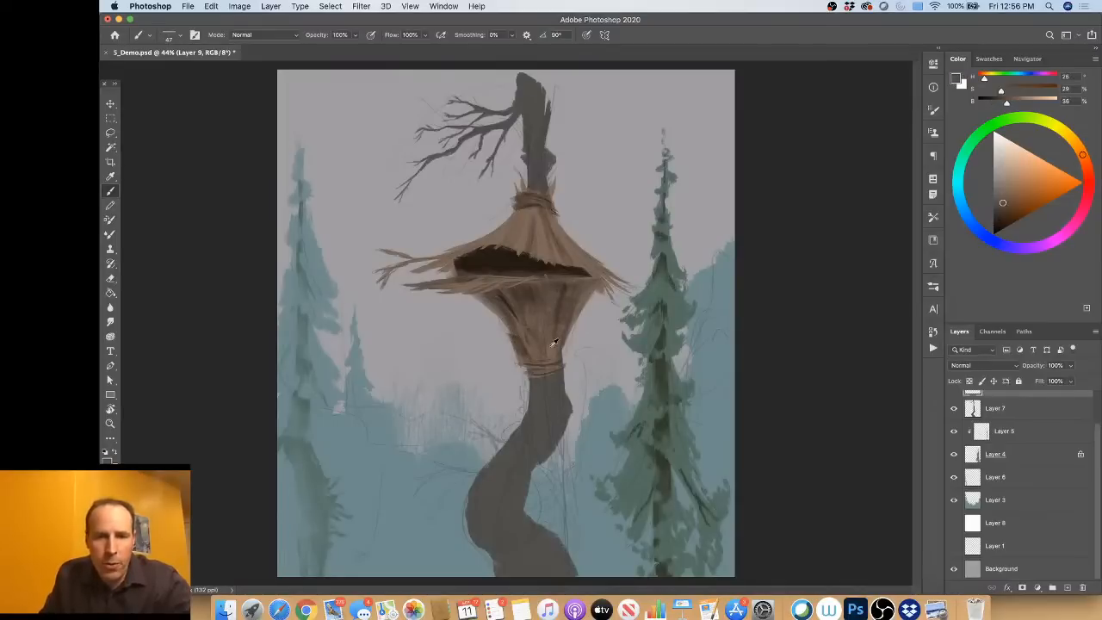
pyautogui.keyDown('alt'); pyautogui.click(569, 290); pyautogui.keyUp('alt')
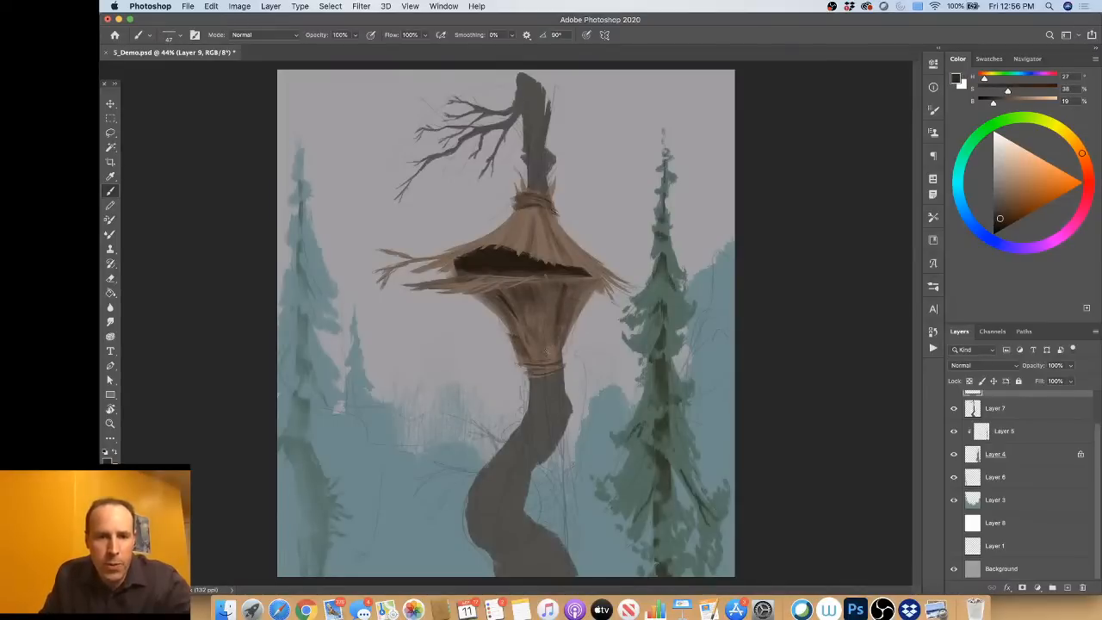
pyautogui.moveTo(544, 306); pyautogui.dragTo(539, 347)
pyautogui.keyDown('alt'); pyautogui.click(553, 311); pyautogui.keyUp('alt')
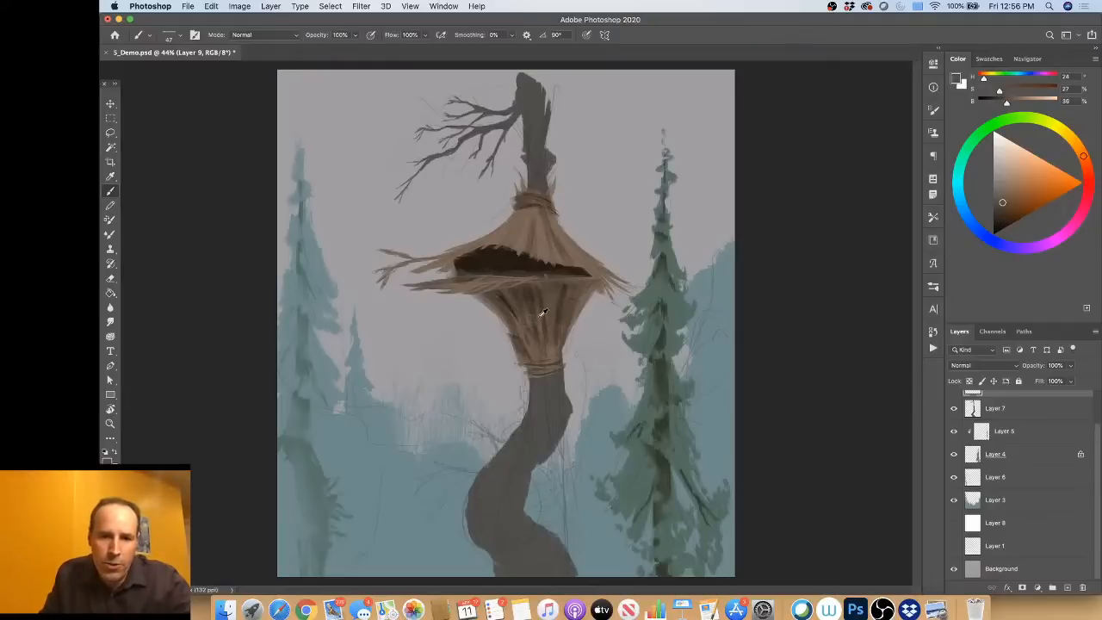
pyautogui.keyDown('alt'); pyautogui.click(543, 315); pyautogui.keyUp('alt')
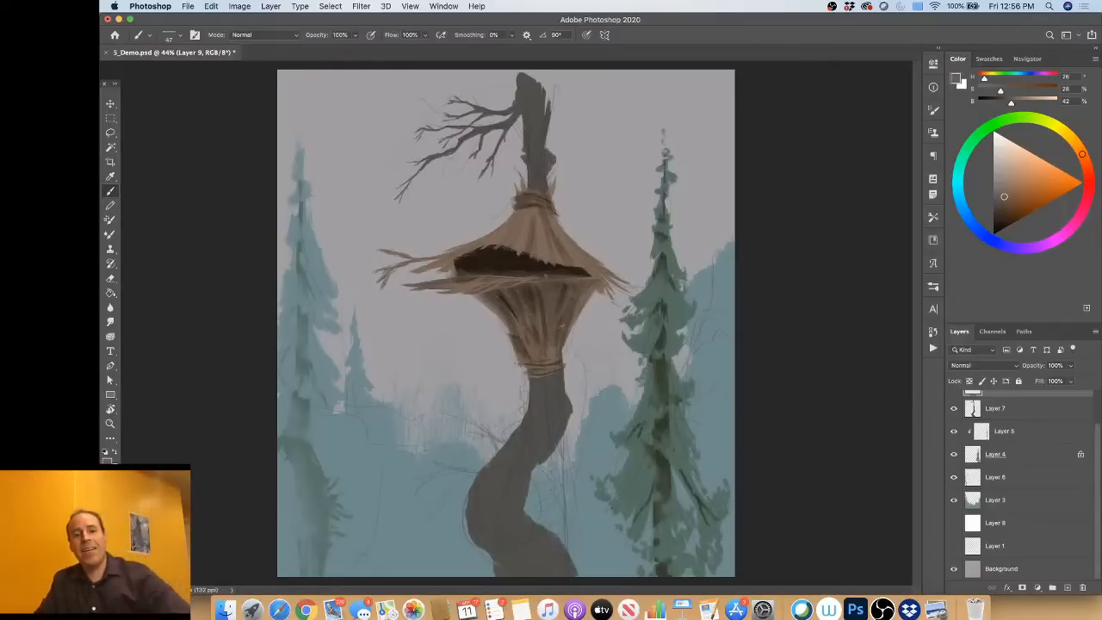
# Step: Shade the roof just beneath its top bindings with a larger brush in near-black brown at 13% brightness
pyautogui.keyDown('alt'); pyautogui.click(523, 256); pyautogui.keyUp('alt')
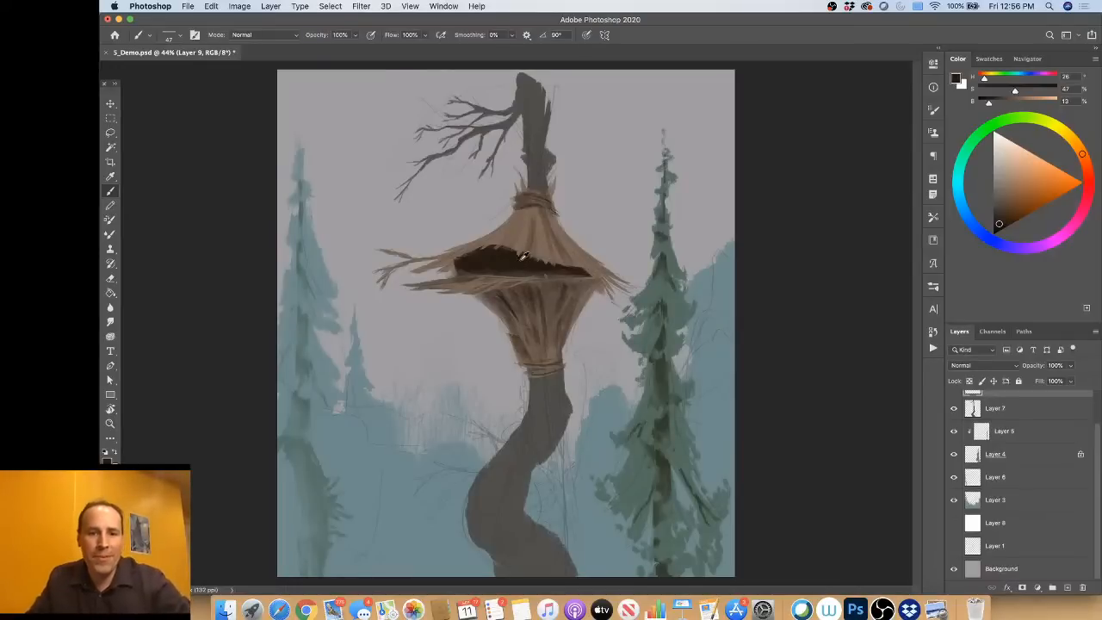
pyautogui.moveTo(526, 216); pyautogui.dragTo(539, 217)
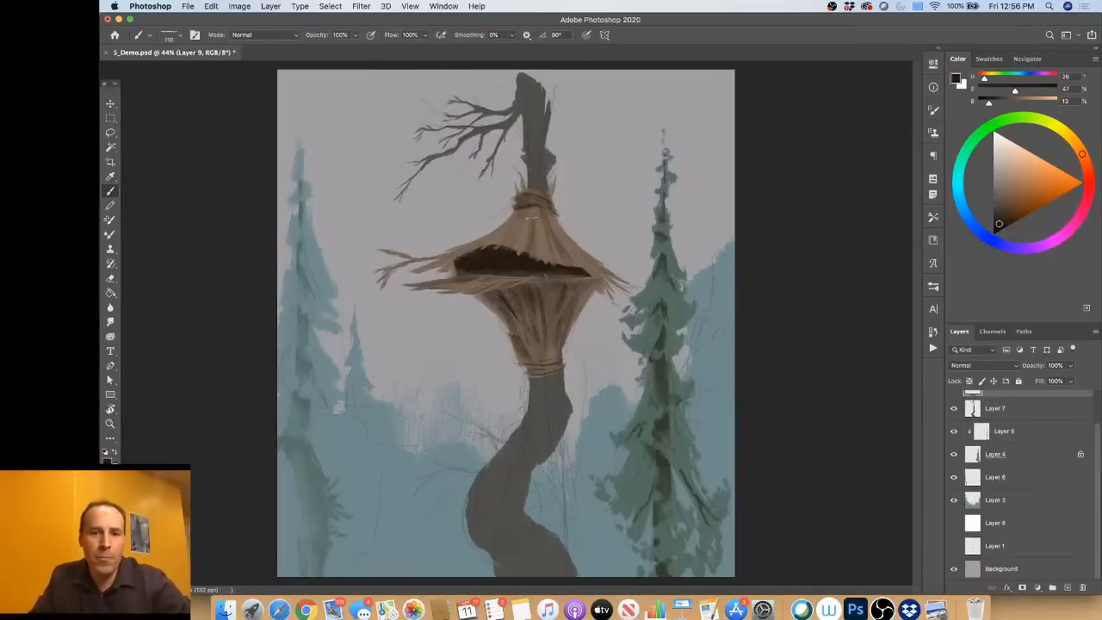
pyautogui.moveTo(539, 224); pyautogui.dragTo(531, 225)
# Step: Paint thin upright posts across the dark opening between roof and platform, using browns at 50% and 36% brightness
pyautogui.keyDown('alt'); pyautogui.click(532, 225); pyautogui.keyUp('alt')
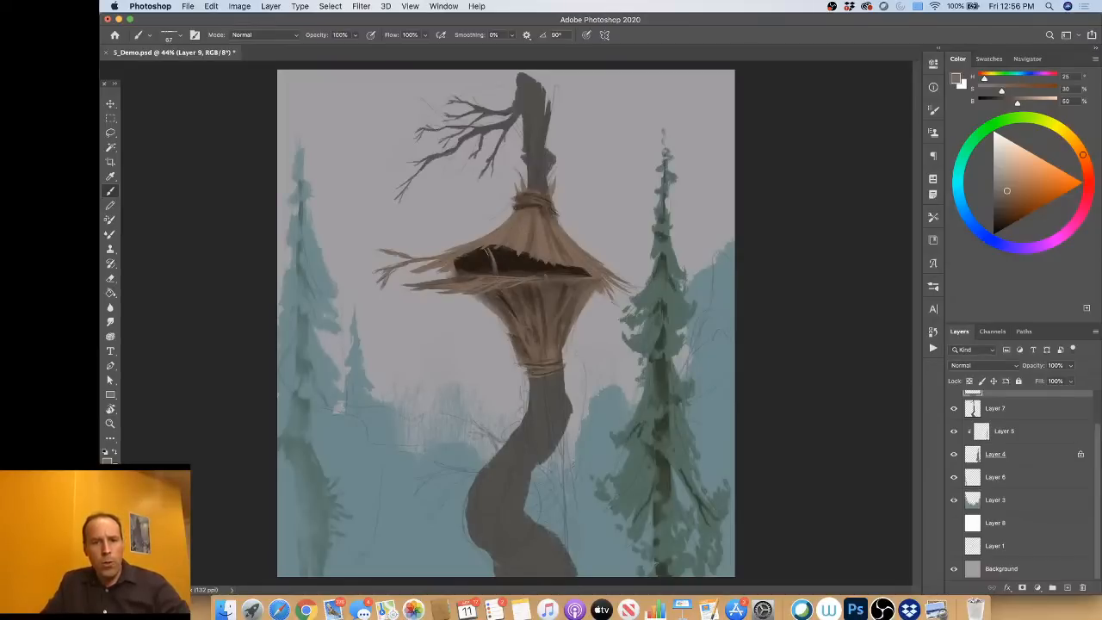
pyautogui.keyDown('alt'); pyautogui.click(549, 293); pyautogui.keyUp('alt')
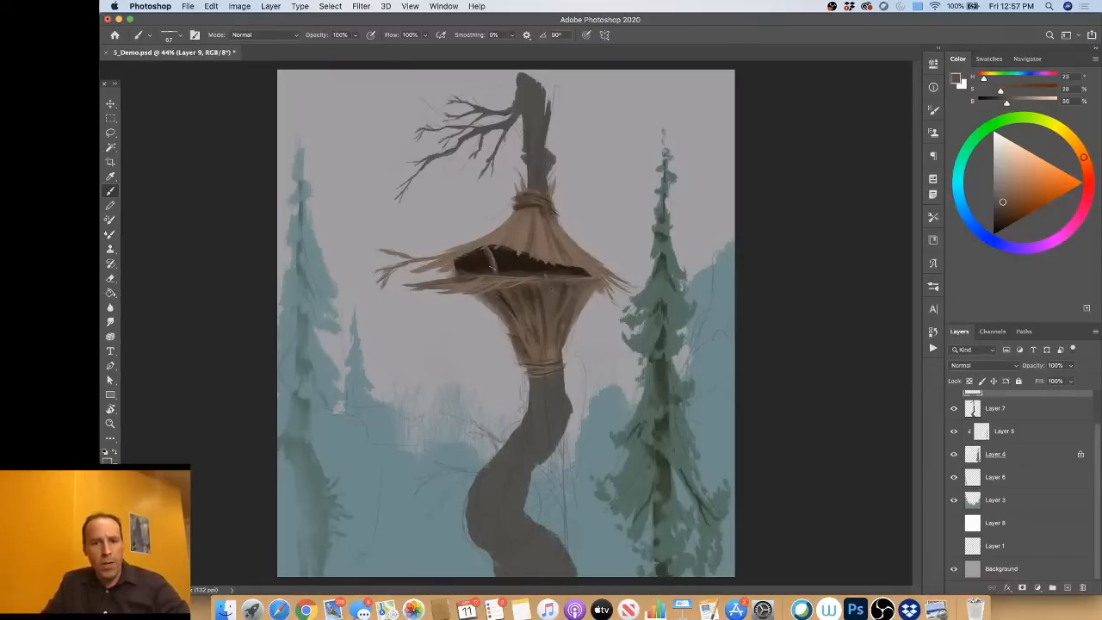
pyautogui.moveTo(478, 261)
pyautogui.mouseDown()
pyautogui.moveTo(457, 262)
pyautogui.moveTo(473, 273)
pyautogui.moveTo(524, 271)
pyautogui.mouseUp()
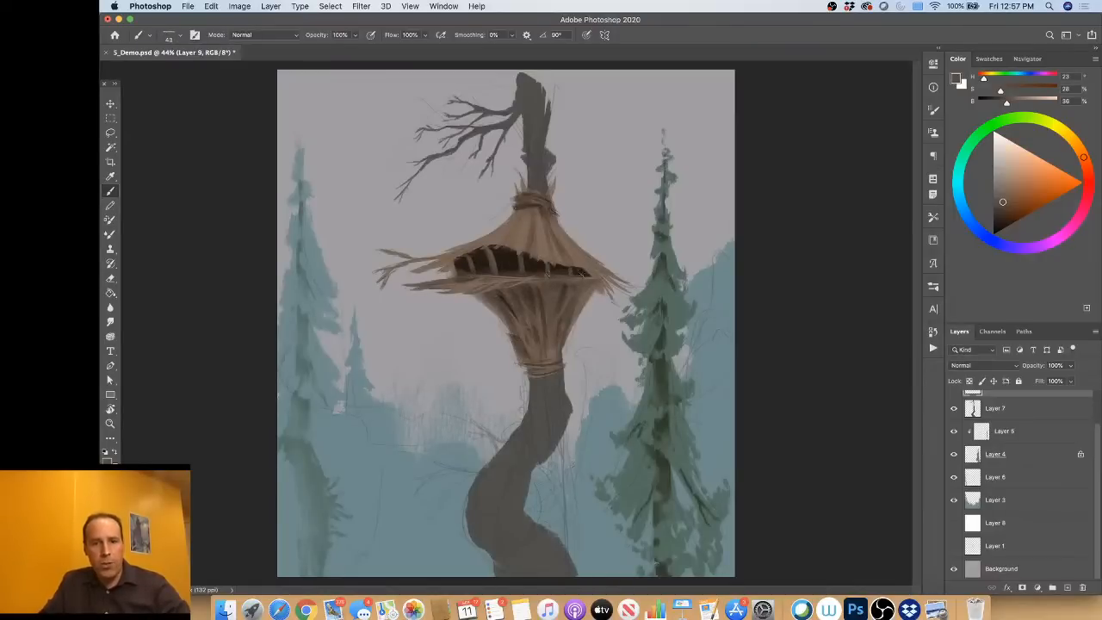
pyautogui.keyDown('alt'); pyautogui.click(504, 258); pyautogui.keyUp('alt')
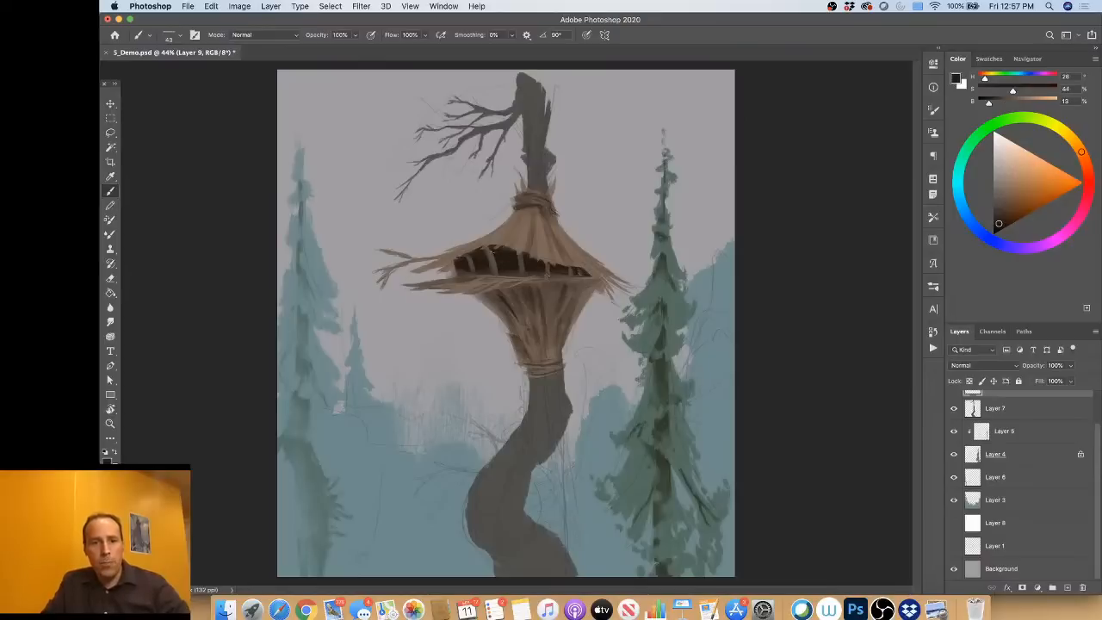
# Step: Refine the posts in the opening between roof and platform with brown at 45% brightness, separating them with near-black brown at 14% brightness
pyautogui.keyDown('alt'); pyautogui.click(504, 238); pyautogui.keyUp('alt')
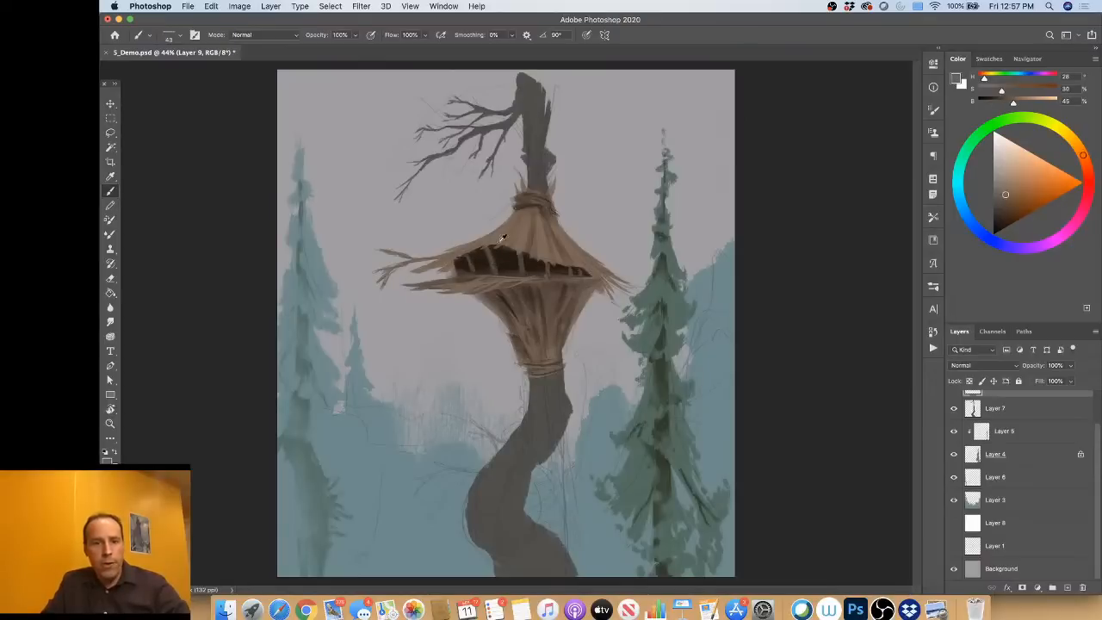
pyautogui.moveTo(485, 248); pyautogui.dragTo(488, 259)
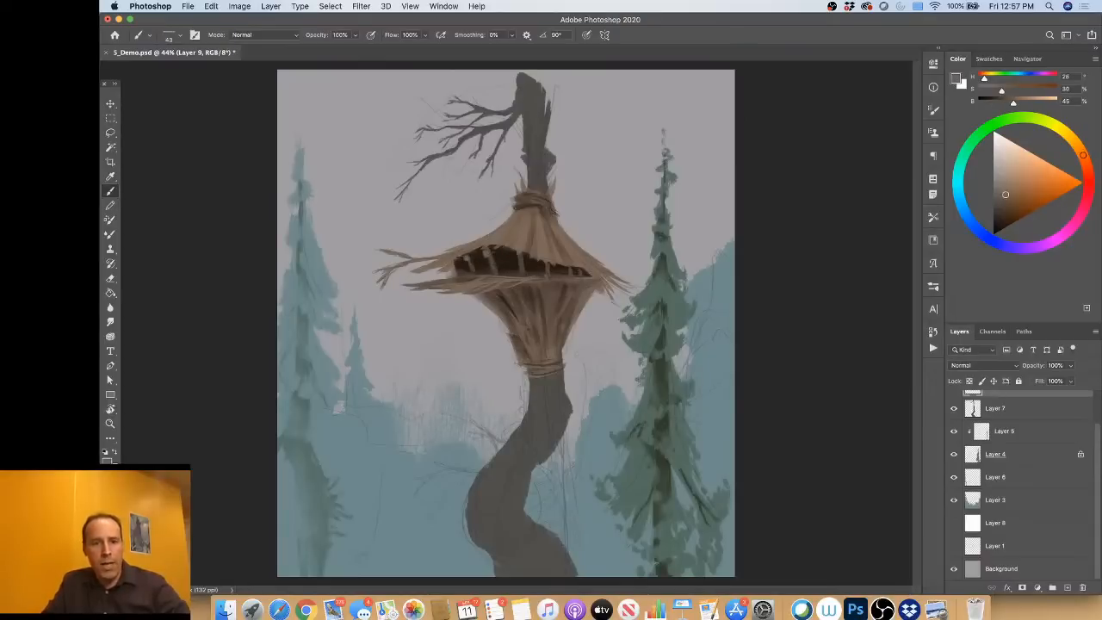
pyautogui.moveTo(489, 266); pyautogui.dragTo(492, 275)
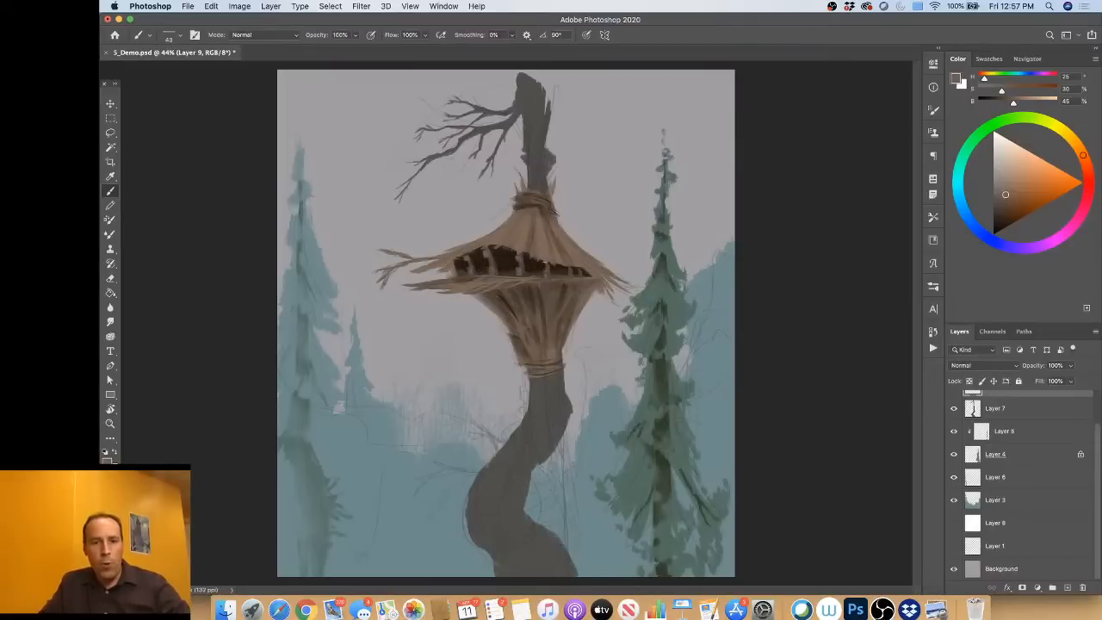
pyautogui.keyDown('alt'); pyautogui.click(508, 256); pyautogui.keyUp('alt')
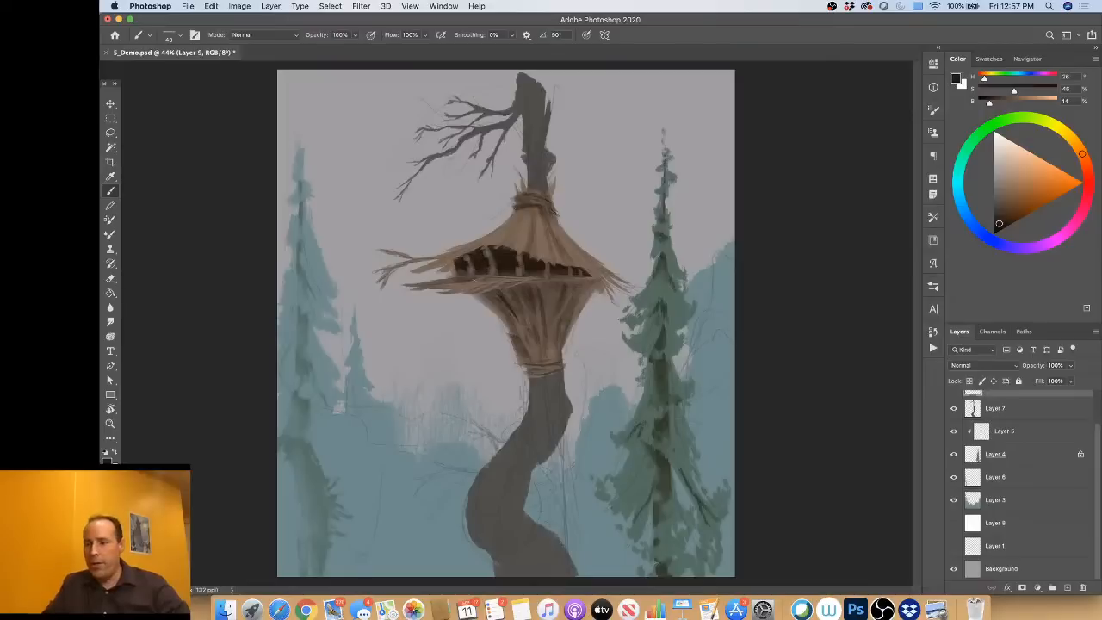
pyautogui.keyDown('alt'); pyautogui.click(503, 227); pyautogui.keyUp('alt')
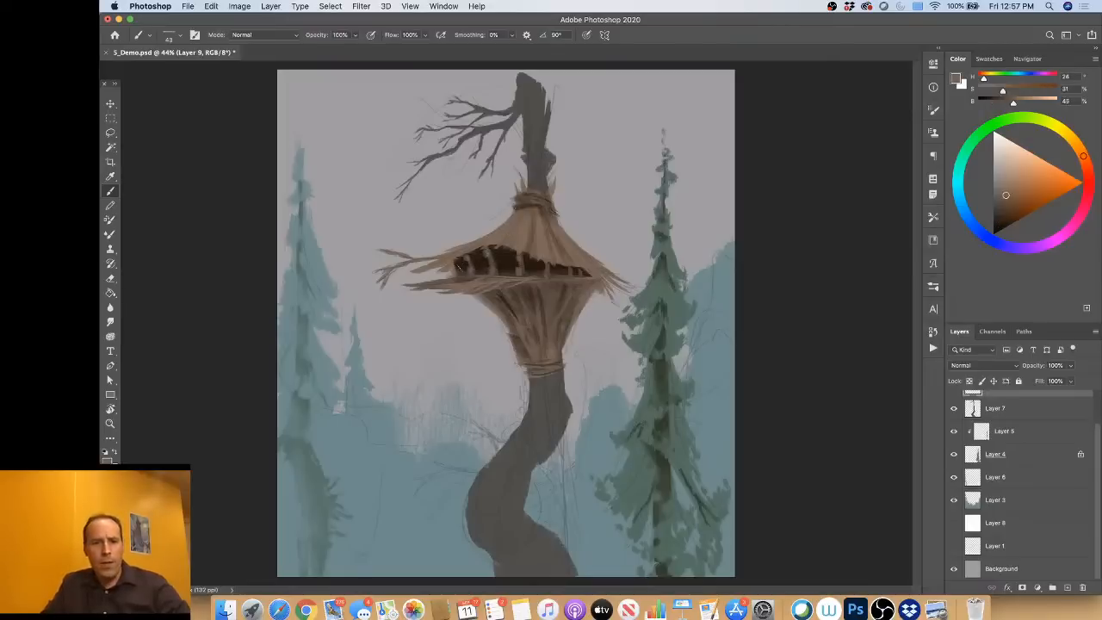
pyautogui.keyDown('alt'); pyautogui.click(464, 265); pyautogui.keyUp('alt')
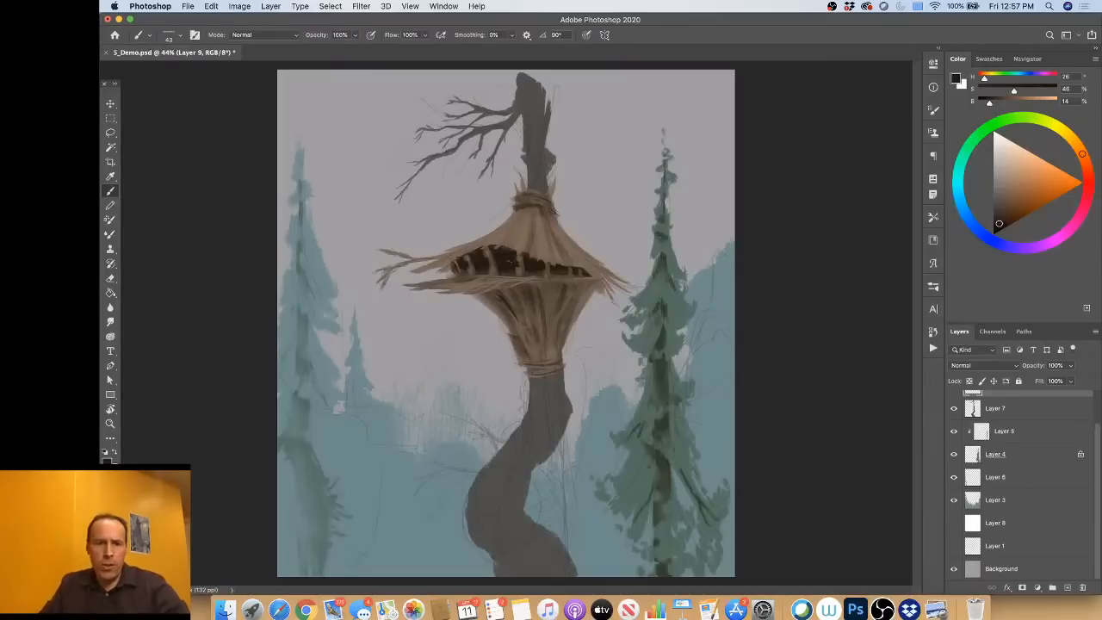
pyautogui.moveTo(497, 257); pyautogui.dragTo(503, 256)
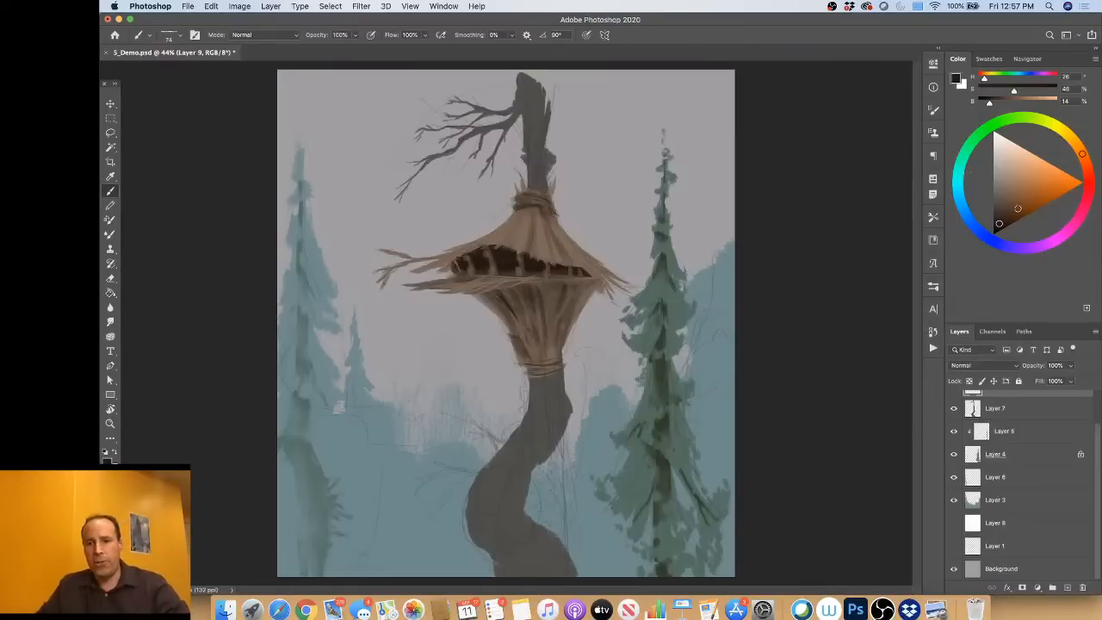
# Step: Try muted blue strokes (hue 210, saturation 24%, brightness 42%) beside the shack and inside its dark opening
pyautogui.click(1025, 205)
pyautogui.click(967, 217)
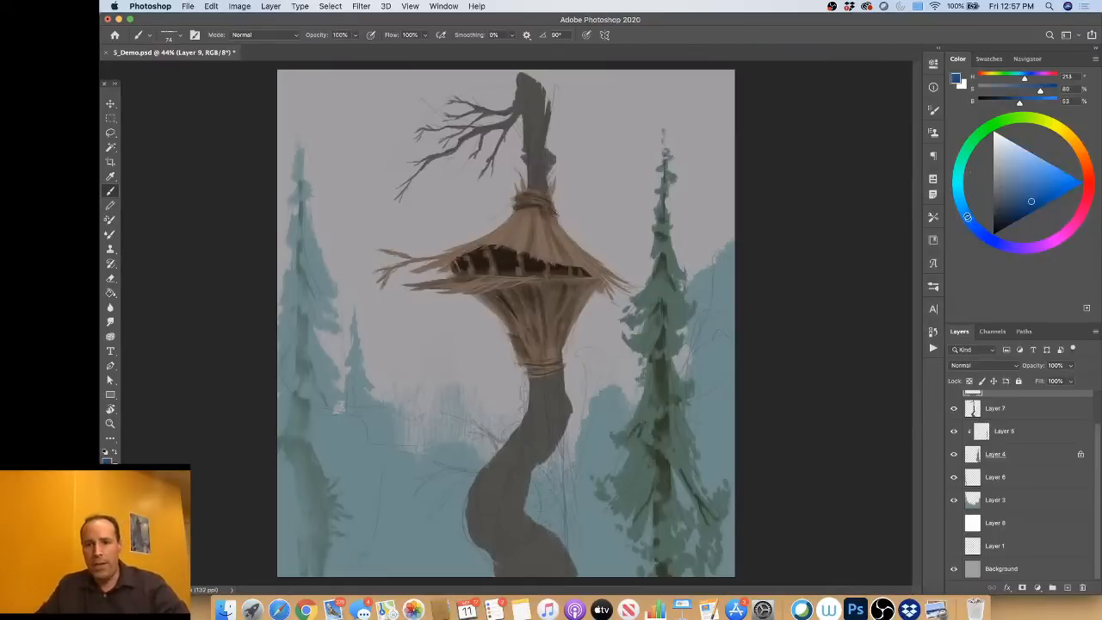
pyautogui.moveTo(1021, 193); pyautogui.dragTo(1003, 196)
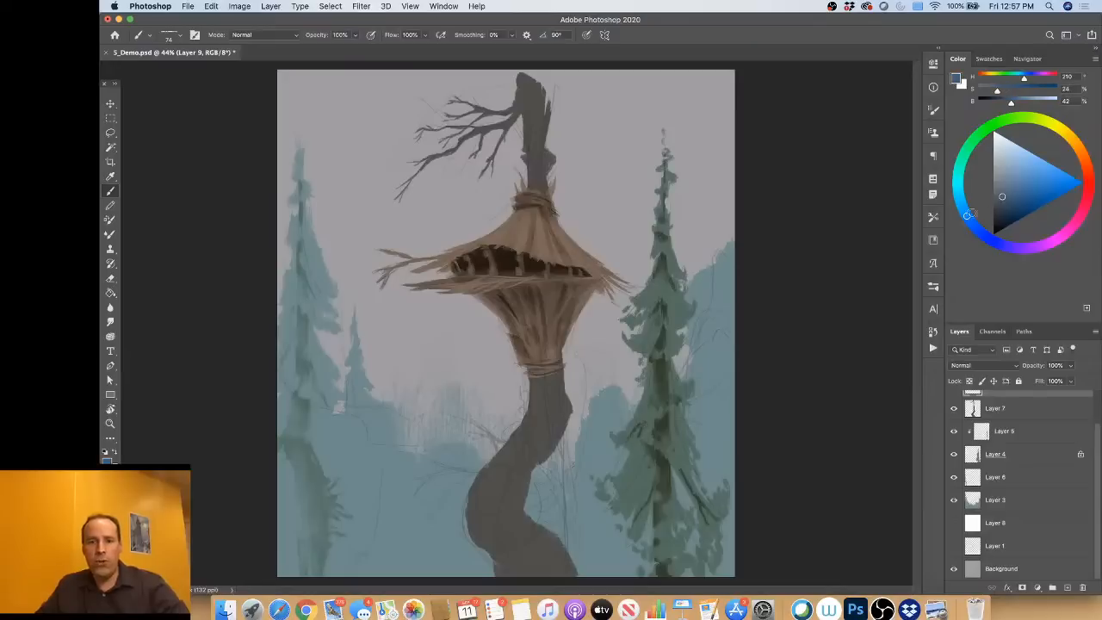
pyautogui.moveTo(558, 320)
pyautogui.mouseDown()
pyautogui.moveTo(617, 314)
pyautogui.moveTo(607, 162)
pyautogui.moveTo(570, 245)
pyautogui.moveTo(653, 277)
pyautogui.mouseUp()
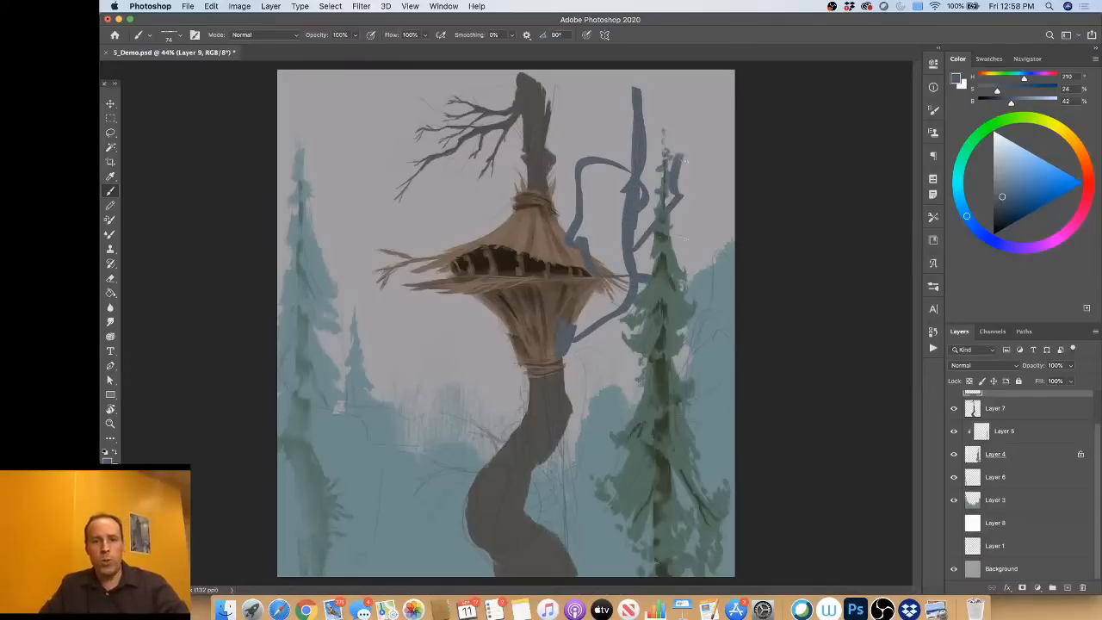
pyautogui.press('super+z')
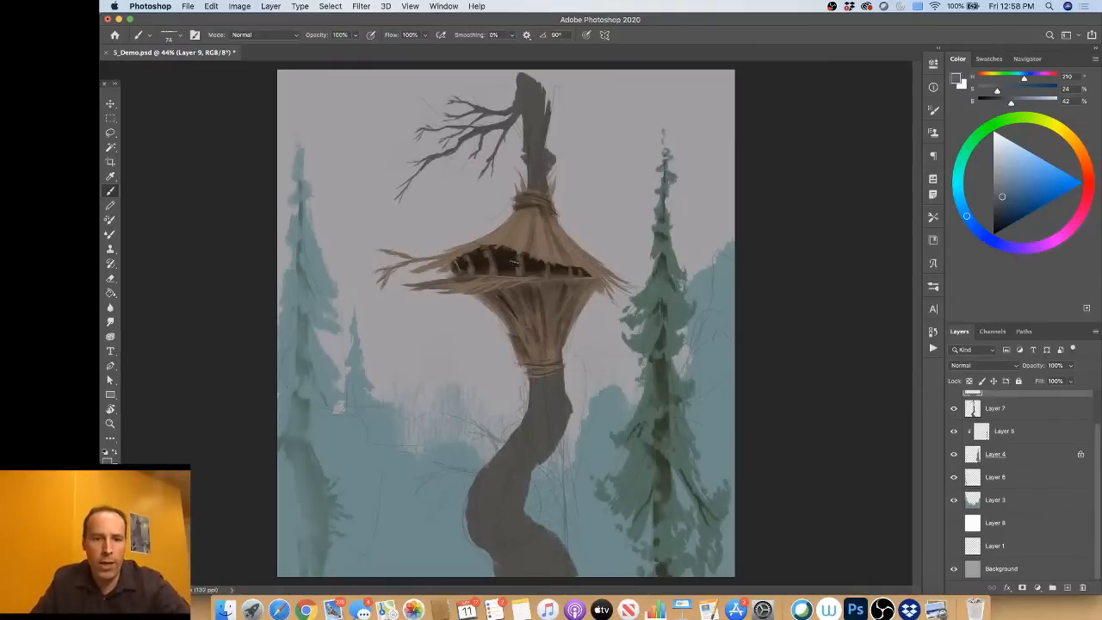
pyautogui.moveTo(515, 266); pyautogui.dragTo(507, 270)
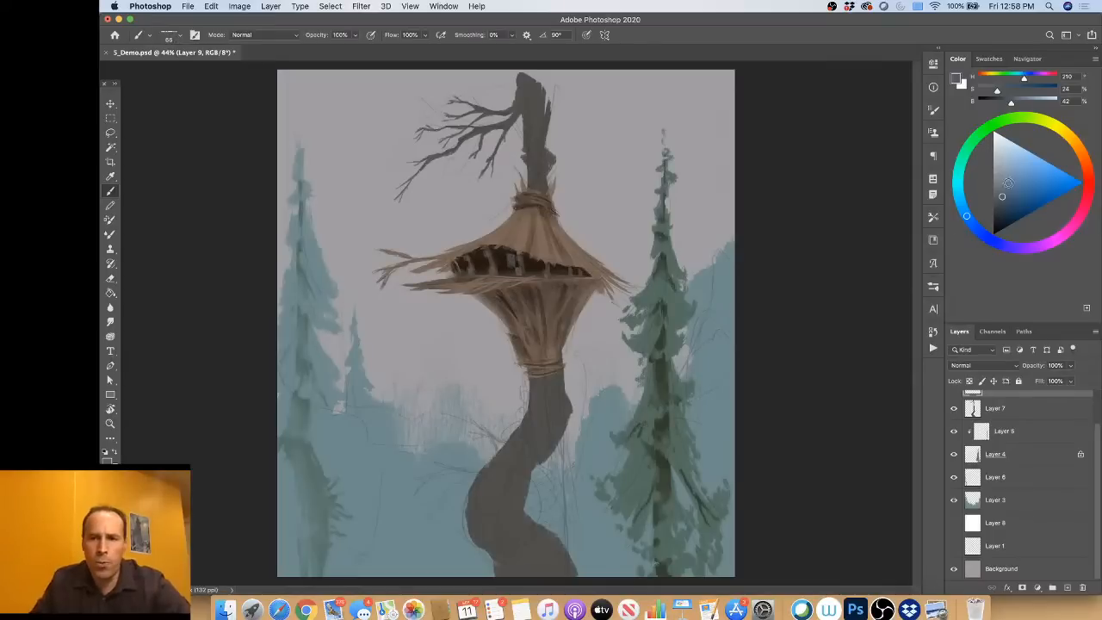
# Step: Fill the gaps between the posts with a warm orange window glow at hue 35, 79% saturation and 58% brightness
pyautogui.click(1082, 152)
pyautogui.moveTo(1081, 152); pyautogui.dragTo(1068, 135)
pyautogui.click(1012, 199)
pyautogui.moveTo(1011, 199); pyautogui.dragTo(1019, 195)
pyautogui.moveTo(507, 256)
pyautogui.mouseDown()
pyautogui.moveTo(513, 267)
pyautogui.moveTo(506, 257)
pyautogui.mouseUp()
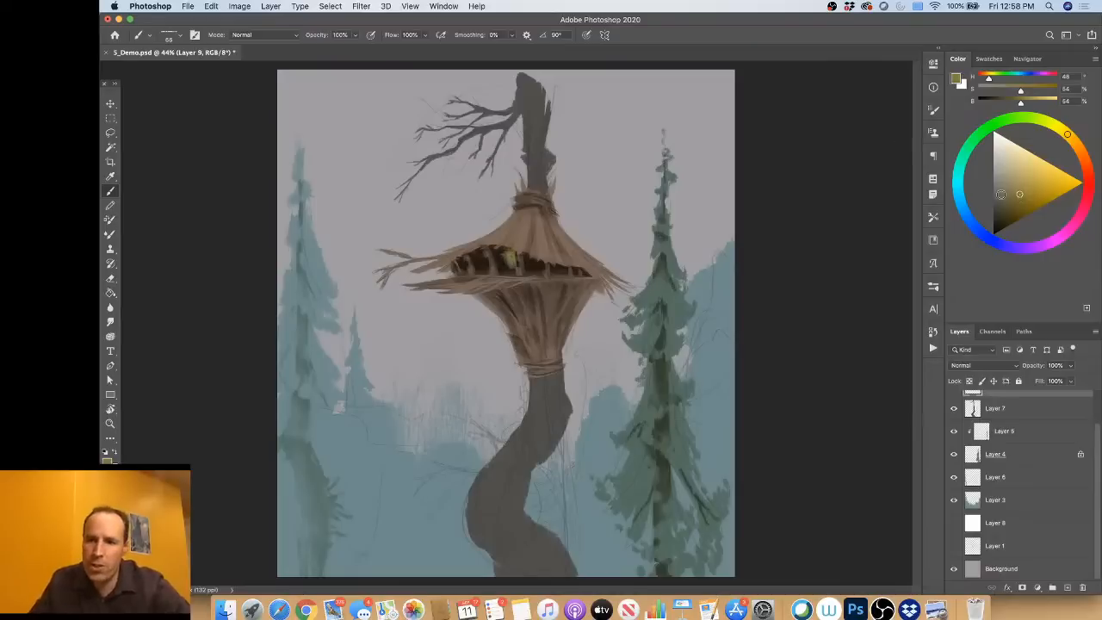
pyautogui.moveTo(1020, 195); pyautogui.dragTo(1034, 198)
pyautogui.moveTo(1068, 135); pyautogui.dragTo(1077, 145)
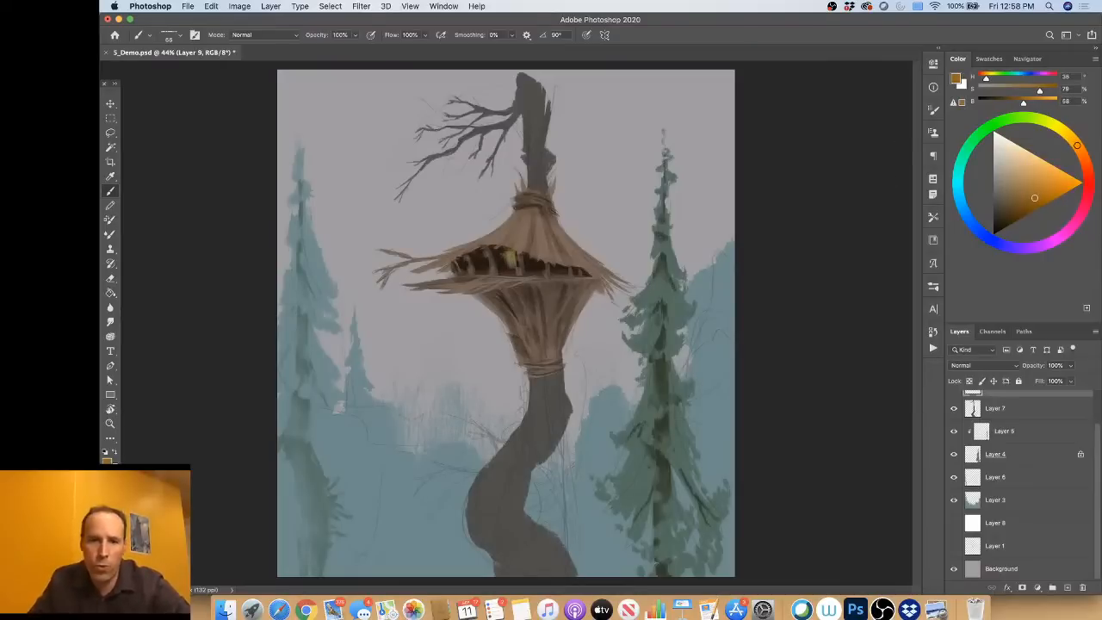
pyautogui.moveTo(508, 252)
pyautogui.mouseDown()
pyautogui.moveTo(507, 265)
pyautogui.moveTo(479, 259)
pyautogui.moveTo(571, 278)
pyautogui.mouseUp()
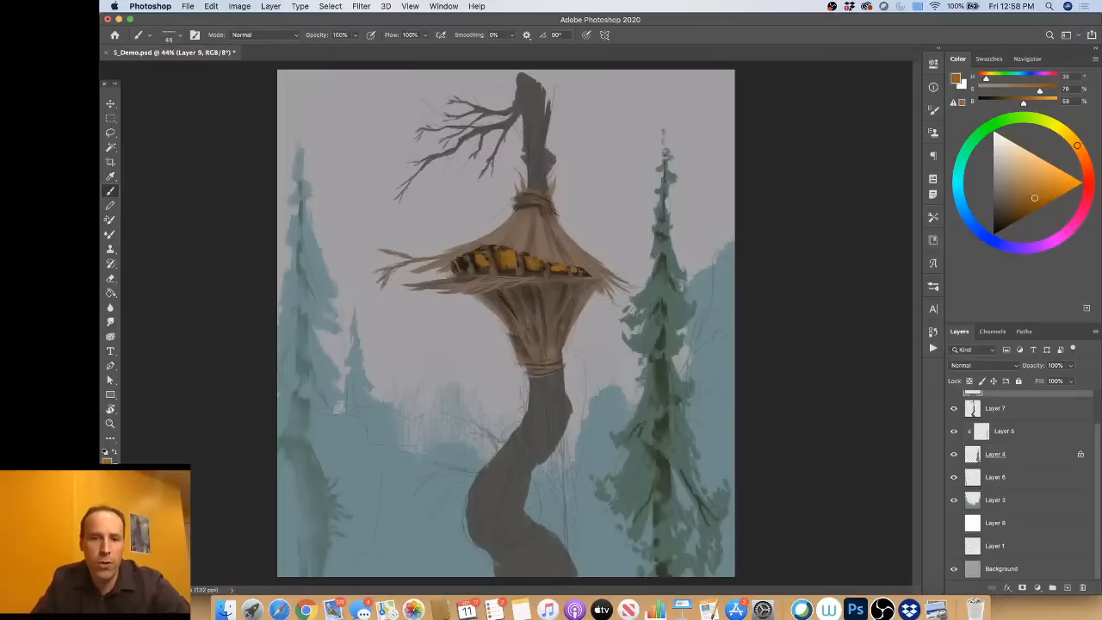
pyautogui.moveTo(461, 260); pyautogui.dragTo(503, 249)
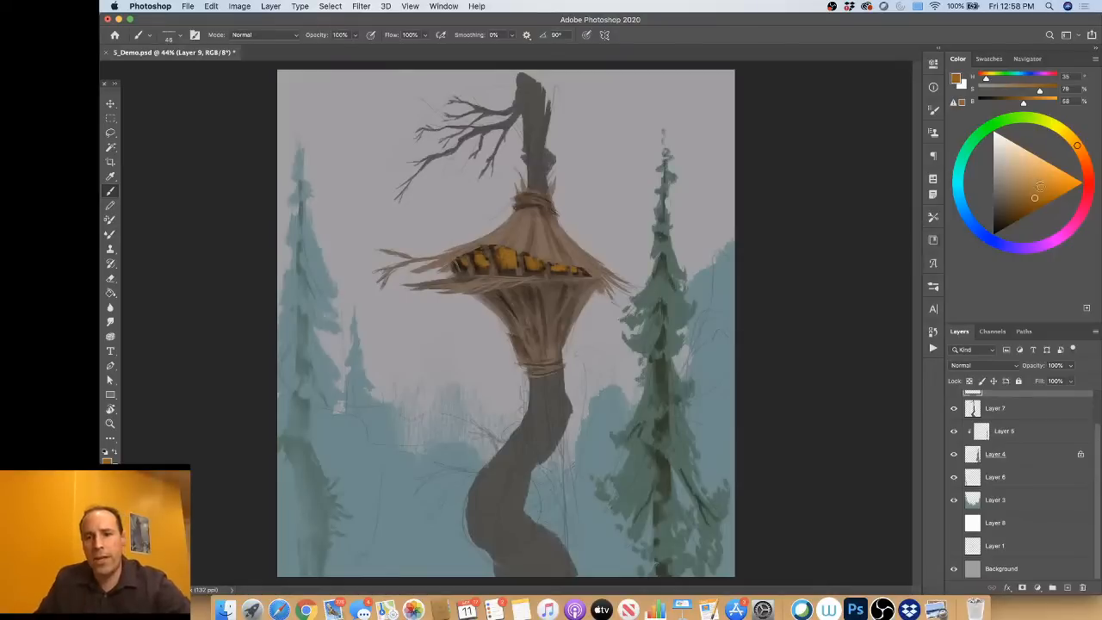
# Step: Brighten the centers of the glowing windows with light yellow-orange at hue 40, 68% saturation and 99% brightness
pyautogui.moveTo(1036, 195); pyautogui.dragTo(1074, 140)
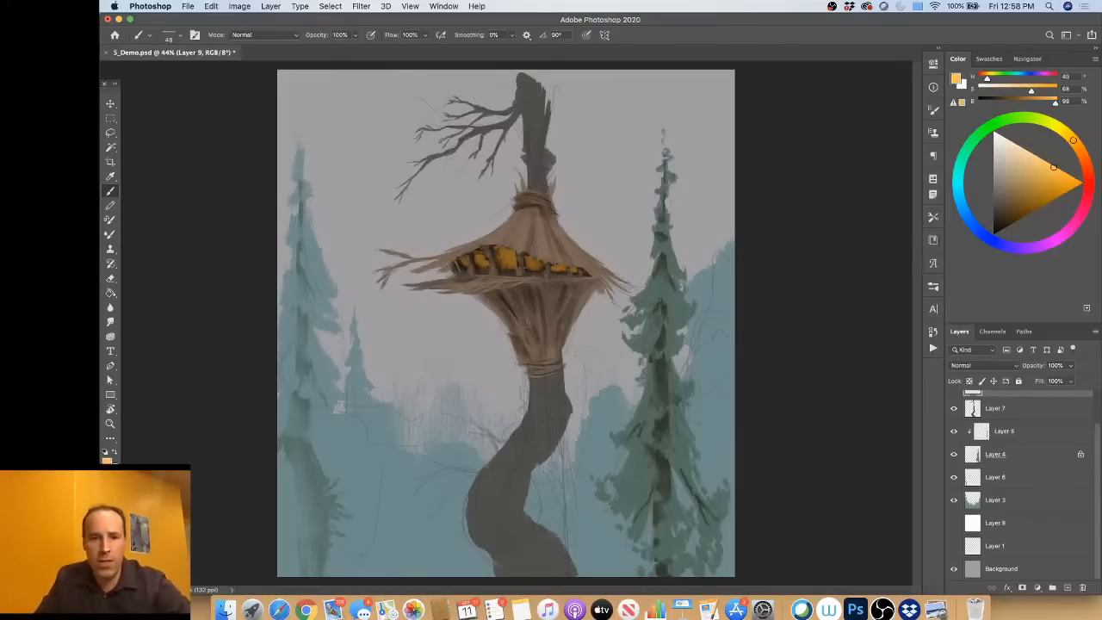
pyautogui.moveTo(510, 255)
pyautogui.mouseDown()
pyautogui.moveTo(532, 260)
pyautogui.moveTo(483, 256)
pyautogui.mouseUp()
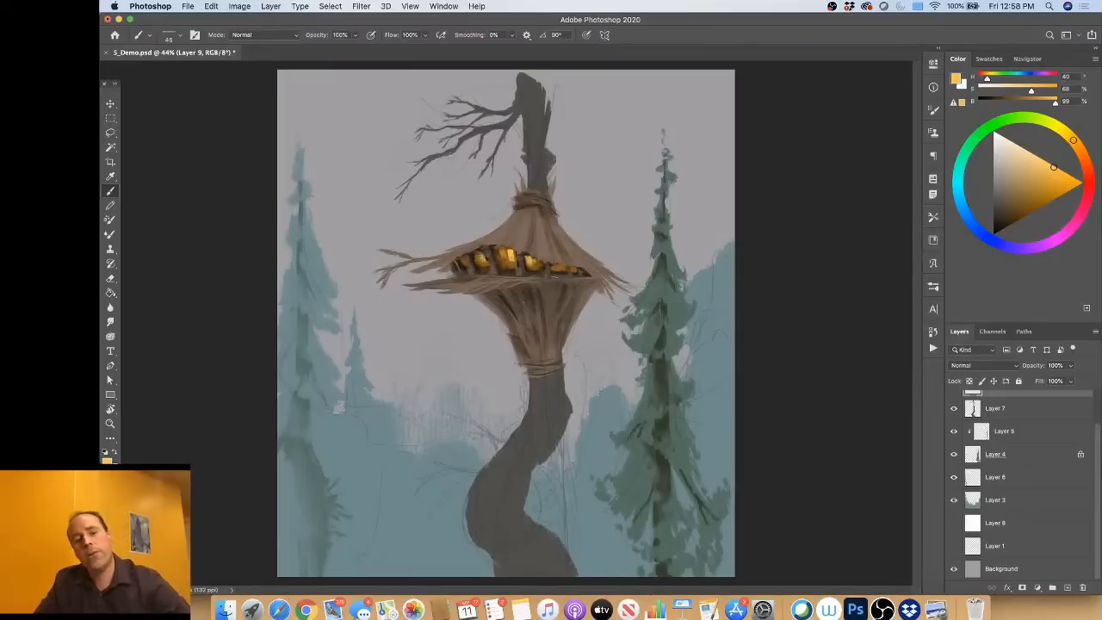
pyautogui.keyDown('alt'); pyautogui.click(564, 267); pyautogui.keyUp('alt')
pyautogui.keyDown('alt'); pyautogui.click(529, 259); pyautogui.keyUp('alt')
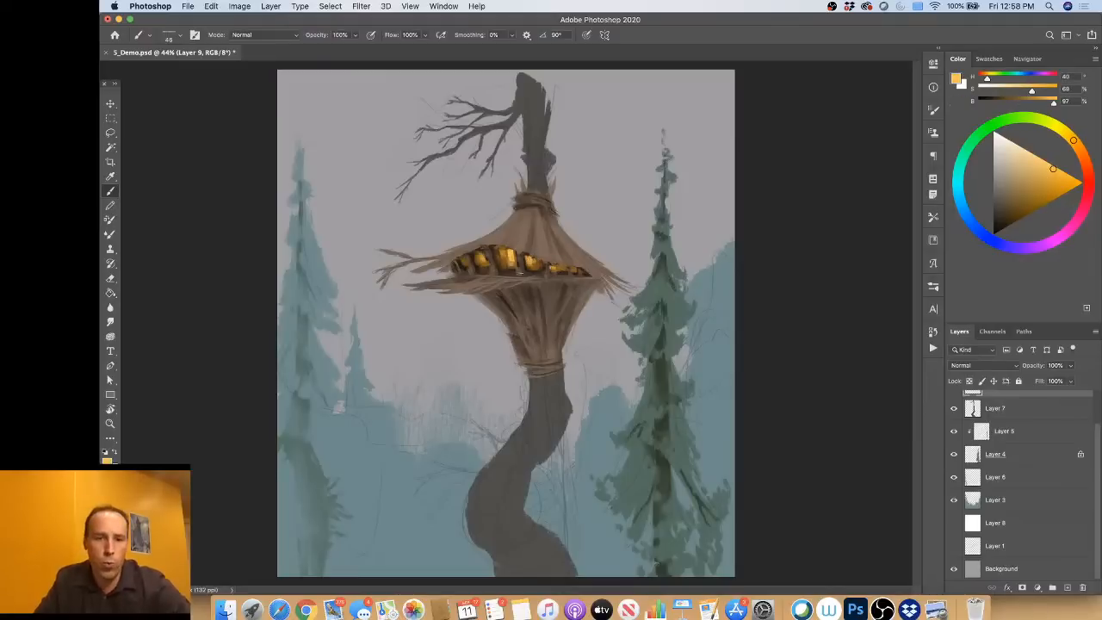
# Step: Paint thin window bars, frames and shadows over the glowing openings in near-black brown at 13% brightness with a smaller brush
pyautogui.keyDown('alt'); pyautogui.click(529, 262); pyautogui.keyUp('alt')
pyautogui.scroll(5, 530, 263)
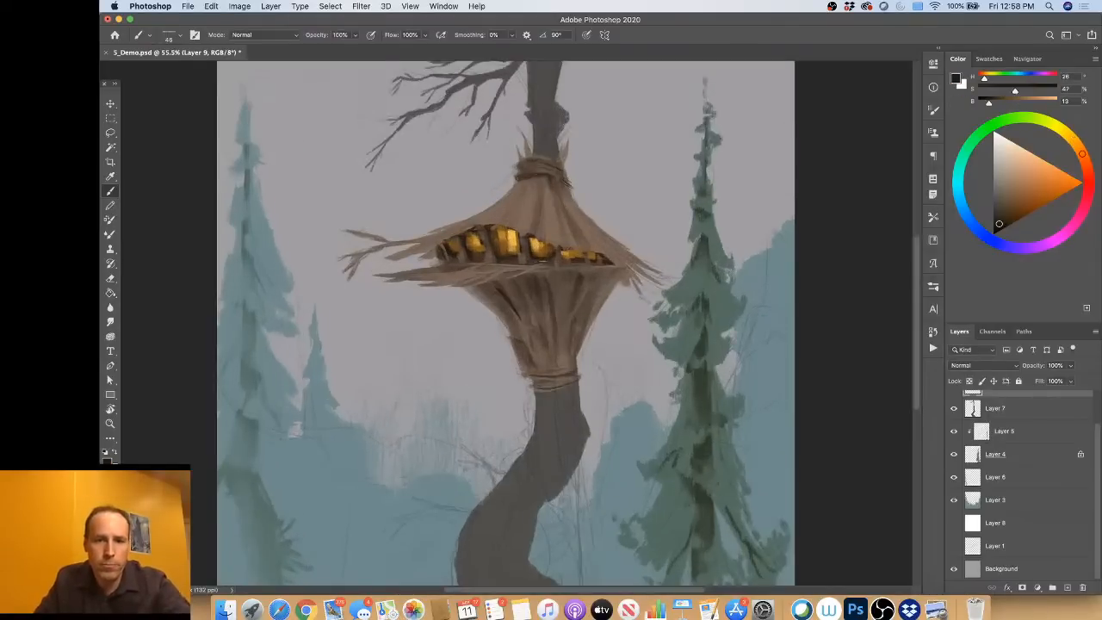
pyautogui.scroll(3, 562, 250)
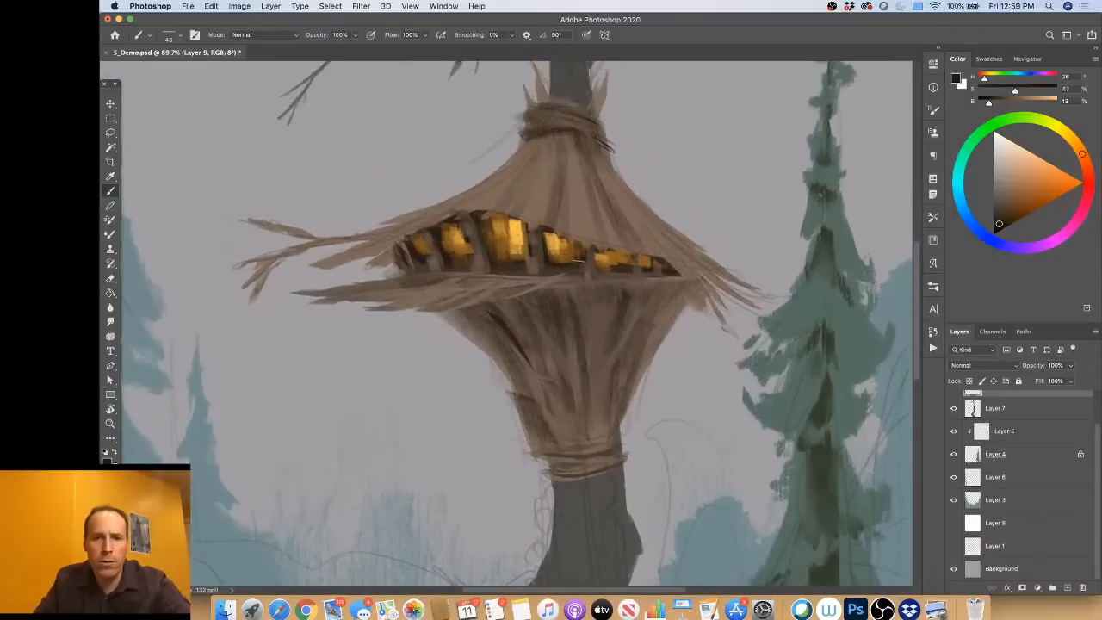
pyautogui.moveTo(574, 259)
pyautogui.mouseDown()
pyautogui.moveTo(557, 260)
pyautogui.moveTo(582, 251)
pyautogui.moveTo(563, 254)
pyautogui.moveTo(581, 237)
pyautogui.mouseUp()
pyautogui.press('super+z')
pyautogui.moveTo(544, 243); pyautogui.dragTo(577, 241)
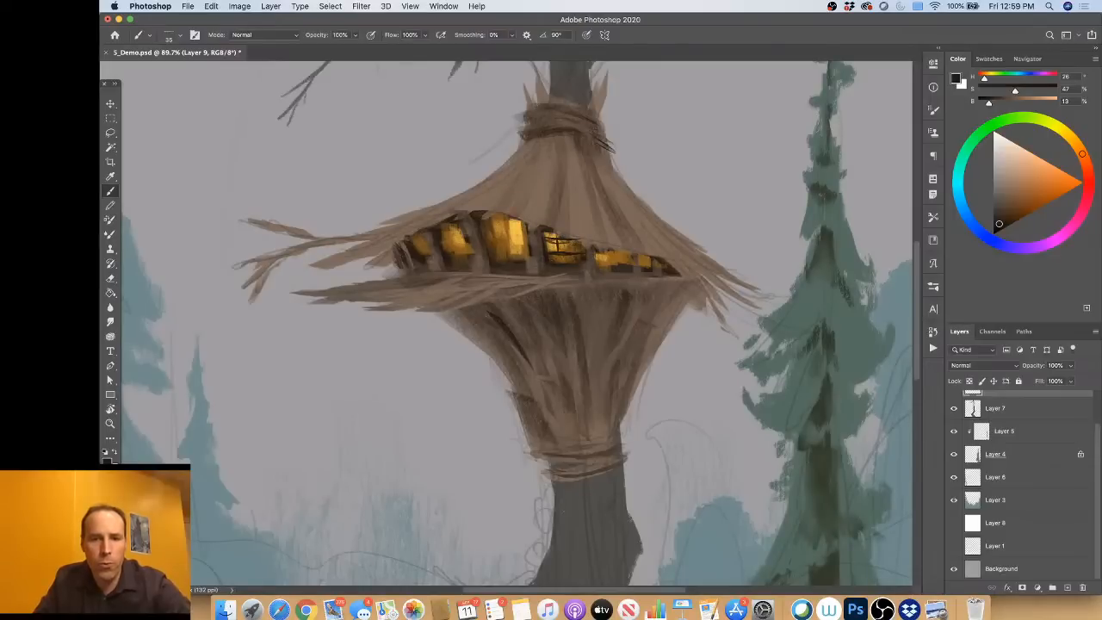
pyautogui.moveTo(548, 244); pyautogui.dragTo(632, 251)
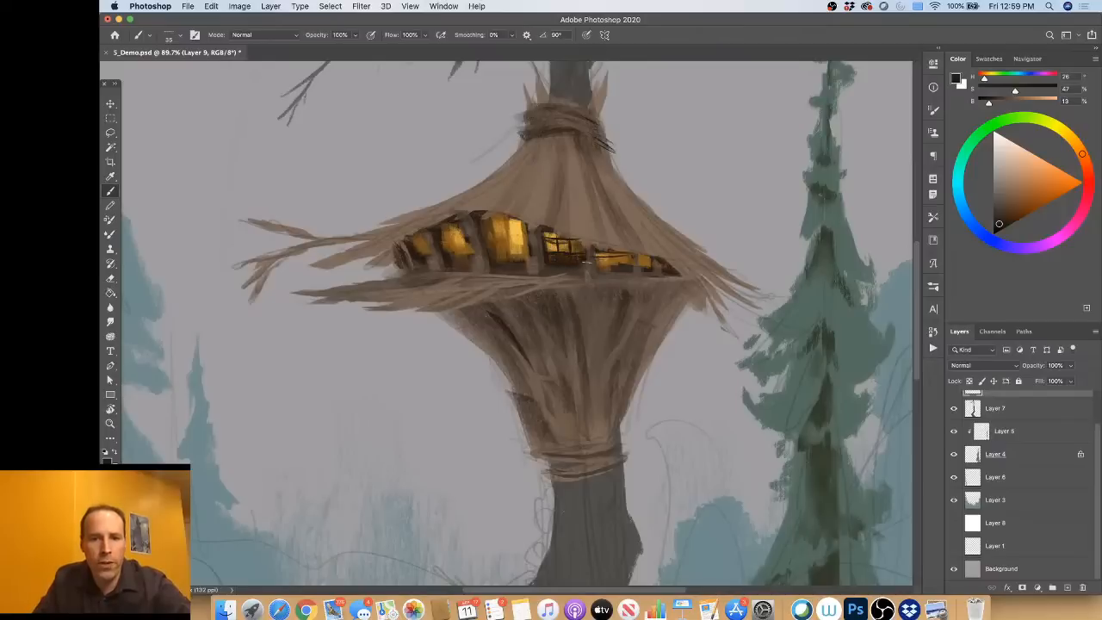
pyautogui.moveTo(596, 265)
pyautogui.mouseDown()
pyautogui.moveTo(635, 258)
pyautogui.moveTo(609, 261)
pyautogui.mouseUp()
pyautogui.moveTo(622, 249)
pyautogui.mouseDown()
pyautogui.moveTo(623, 263)
pyautogui.moveTo(651, 262)
pyautogui.mouseUp()
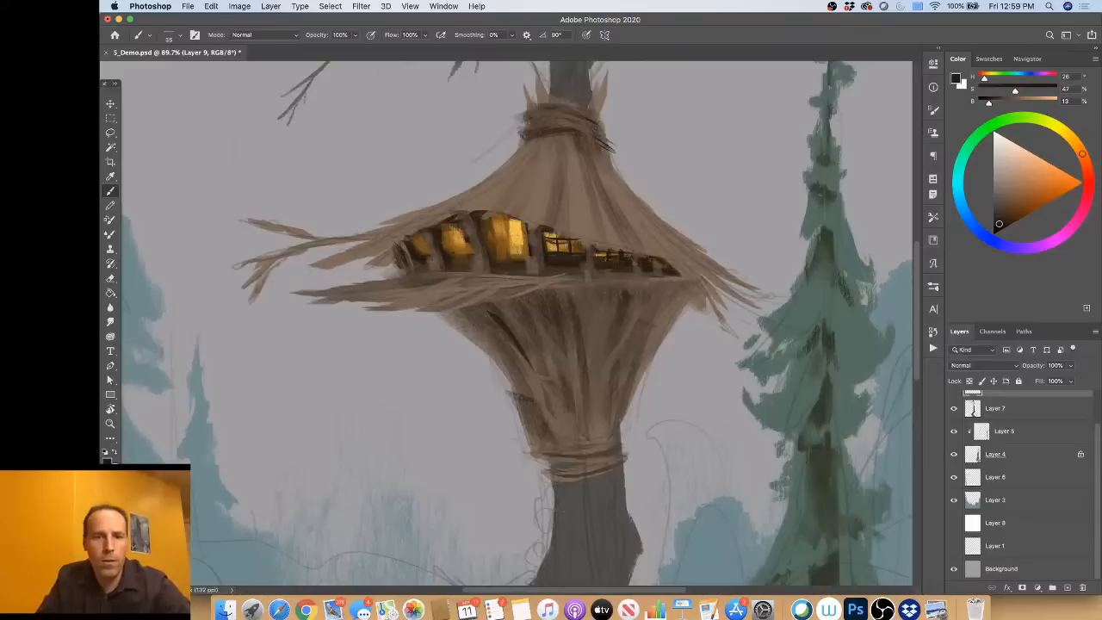
pyautogui.moveTo(418, 232); pyautogui.dragTo(420, 247)
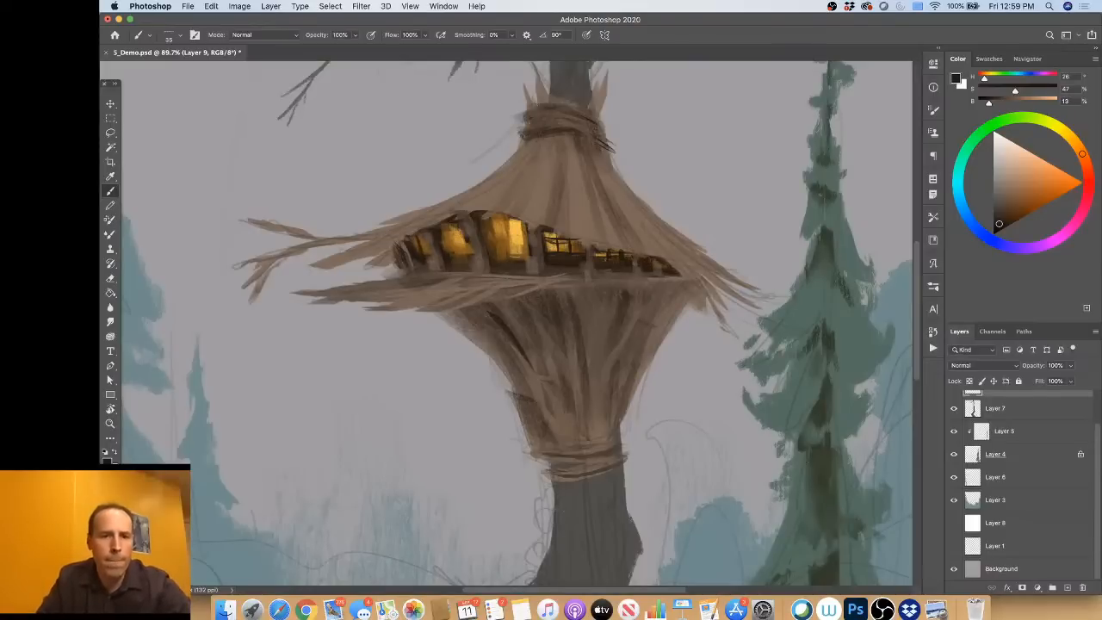
pyautogui.moveTo(447, 223)
pyautogui.mouseDown()
pyautogui.moveTo(451, 243)
pyautogui.moveTo(497, 244)
pyautogui.moveTo(493, 212)
pyautogui.moveTo(485, 253)
pyautogui.mouseUp()
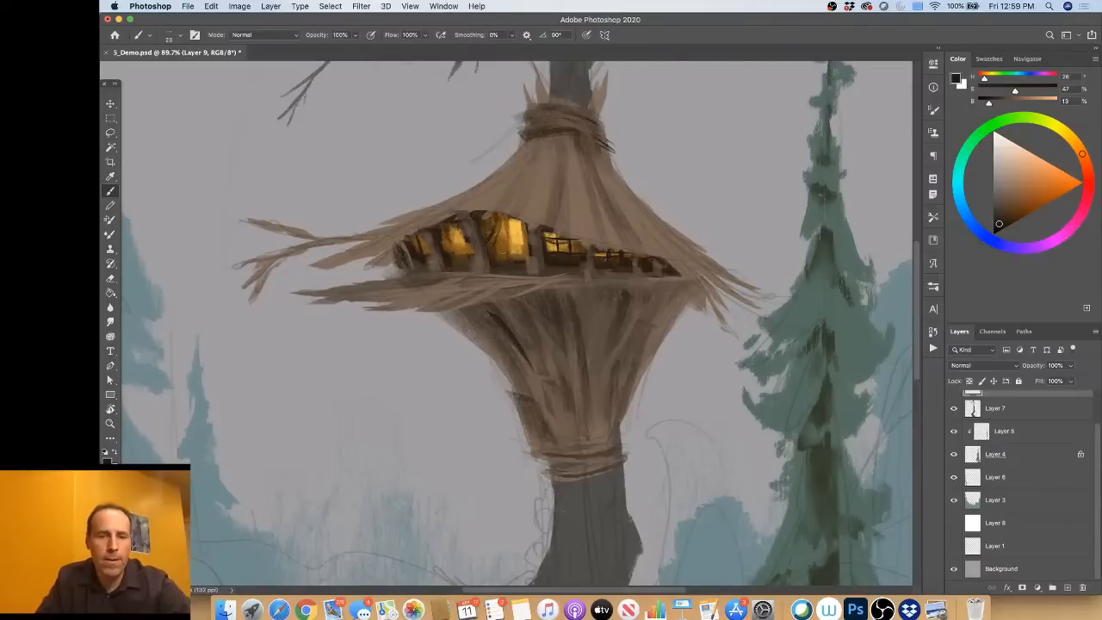
# Step: Paint a small pale oval sign with faint wood grain and a brown rim on the platform edge below the leftmost windows
pyautogui.moveTo(1009, 186); pyautogui.dragTo(1003, 196)
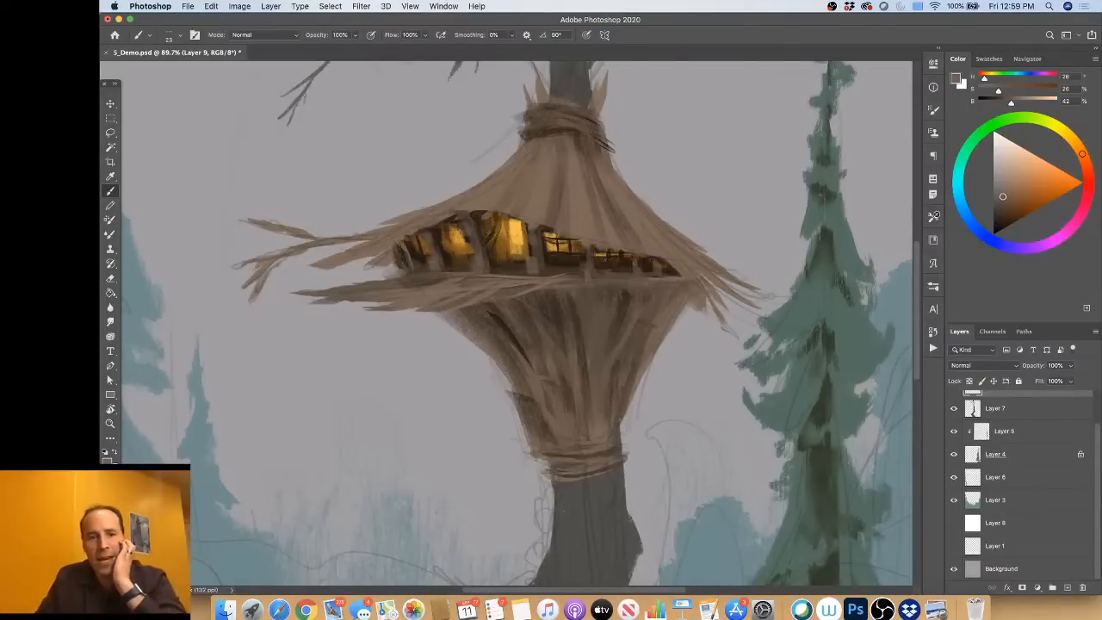
pyautogui.moveTo(431, 295); pyautogui.dragTo(433, 296)
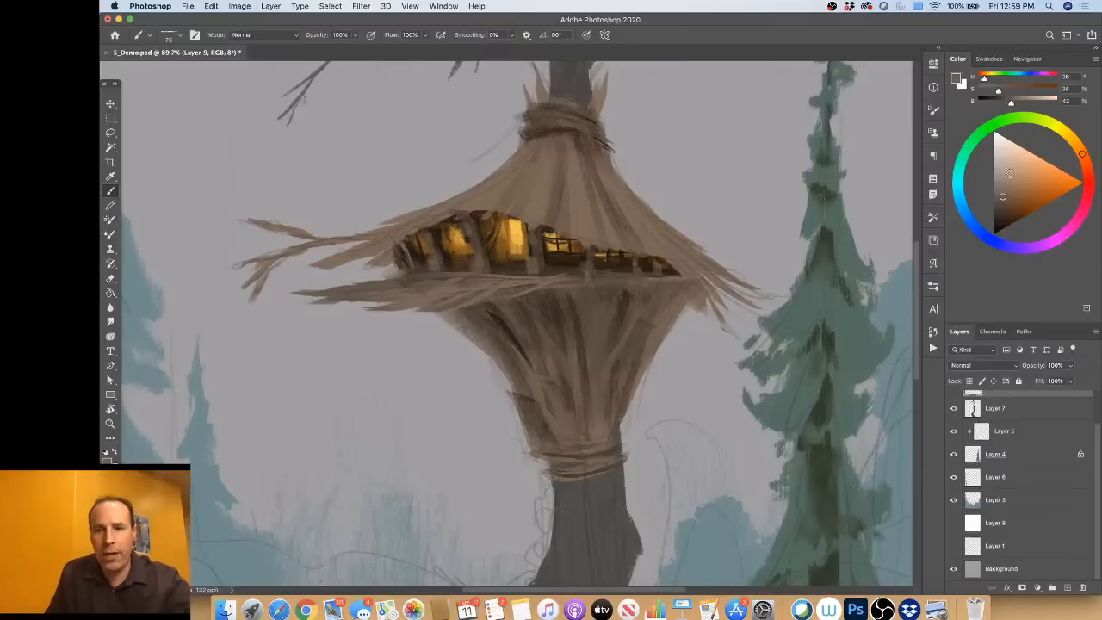
pyautogui.keyDown('alt'); pyautogui.click(651, 254); pyautogui.keyUp('alt')
pyautogui.moveTo(438, 279)
pyautogui.mouseDown()
pyautogui.moveTo(405, 293)
pyautogui.moveTo(486, 278)
pyautogui.moveTo(398, 298)
pyautogui.moveTo(448, 303)
pyautogui.moveTo(436, 299)
pyautogui.moveTo(469, 291)
pyautogui.moveTo(403, 291)
pyautogui.moveTo(426, 275)
pyautogui.moveTo(440, 297)
pyautogui.moveTo(409, 278)
pyautogui.mouseUp()
pyautogui.keyDown('alt'); pyautogui.click(469, 264); pyautogui.keyUp('alt')
pyautogui.press('super+z')
pyautogui.keyDown('alt'); pyautogui.click(458, 282); pyautogui.keyUp('alt')
pyautogui.moveTo(396, 291)
pyautogui.mouseDown()
pyautogui.moveTo(411, 297)
pyautogui.moveTo(453, 272)
pyautogui.moveTo(401, 283)
pyautogui.mouseUp()
pyautogui.keyDown('alt'); pyautogui.click(429, 265); pyautogui.keyUp('alt')
pyautogui.keyDown('alt'); pyautogui.click(443, 270); pyautogui.keyUp('alt')
# Step: Paint a dark crossed emblem on the pale oval sign at hue 331, 22% saturation and 21% brightness
pyautogui.keyDown('alt'); pyautogui.click(441, 257); pyautogui.keyUp('alt')
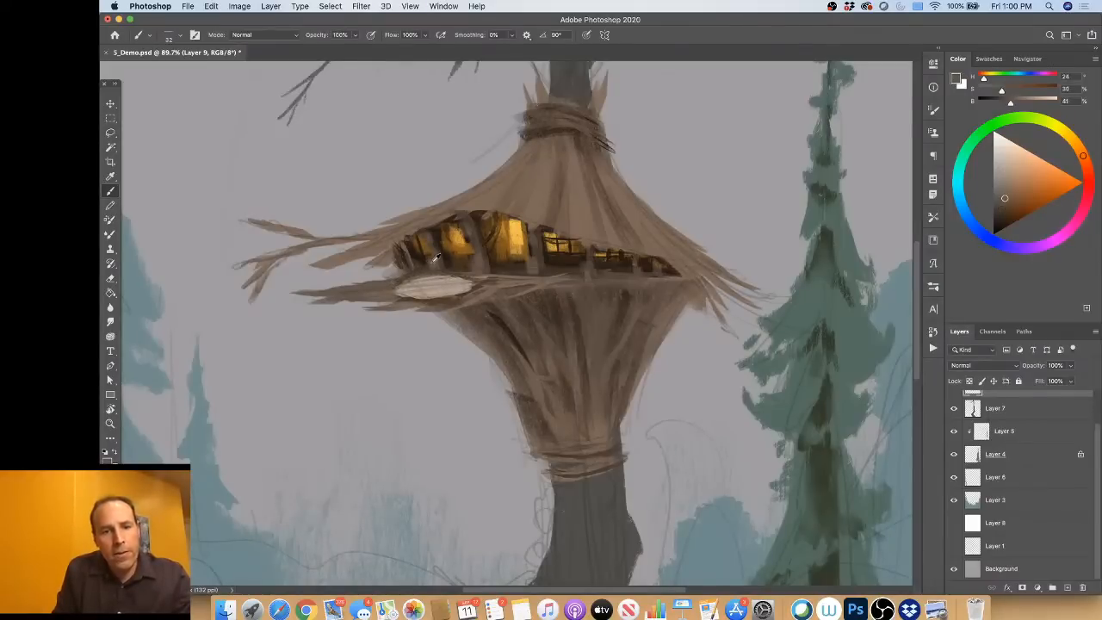
pyautogui.keyDown('alt'); pyautogui.click(454, 287); pyautogui.keyUp('alt')
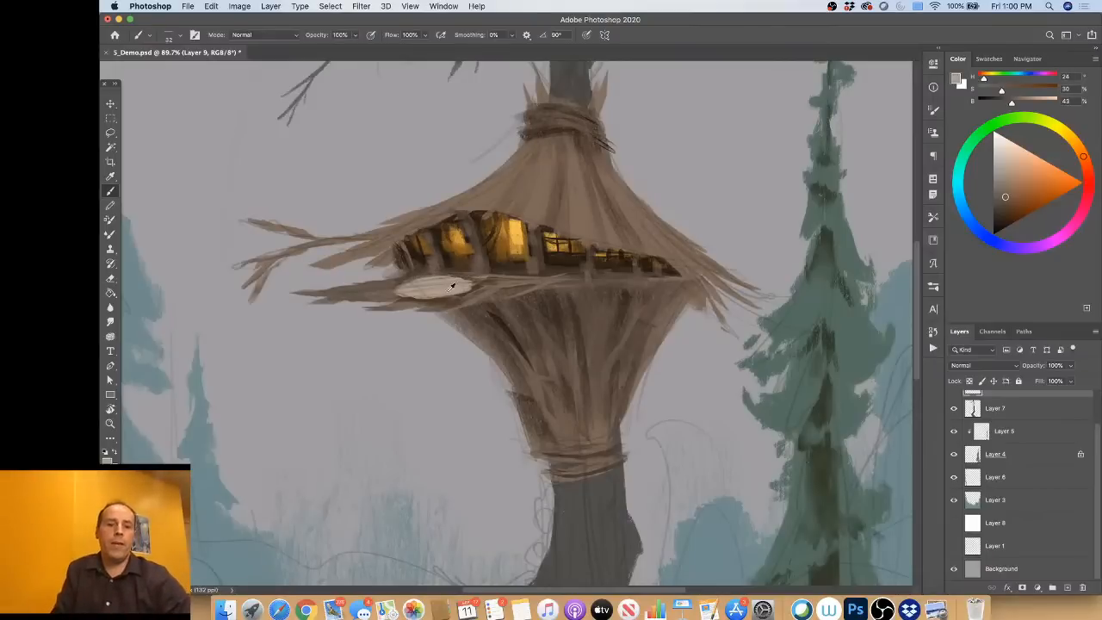
pyautogui.keyDown('alt'); pyautogui.click(497, 254); pyautogui.keyUp('alt')
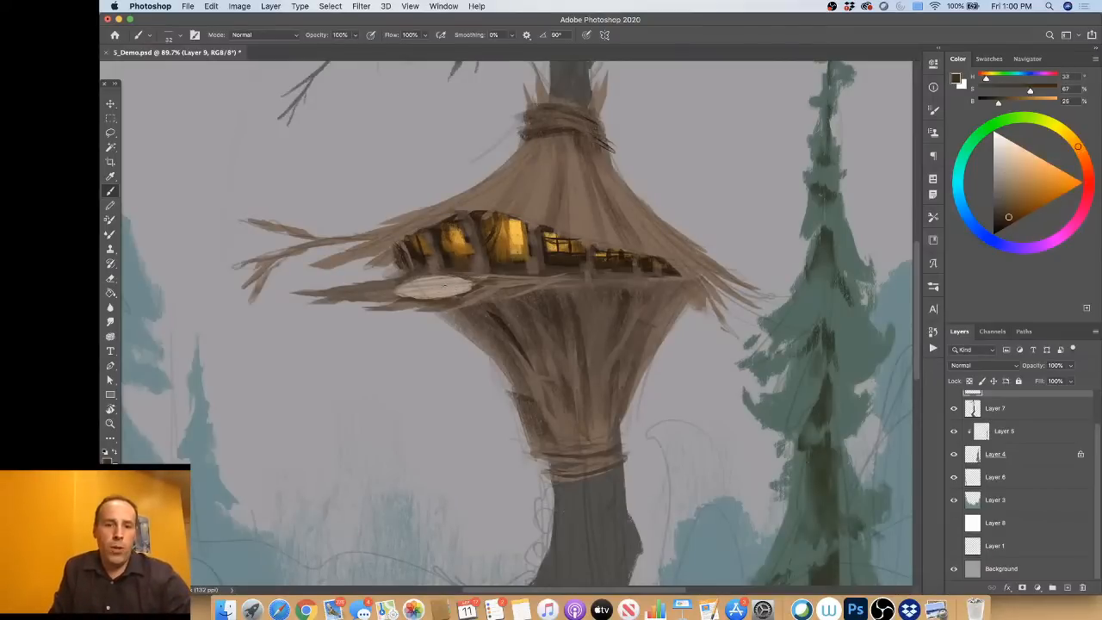
pyautogui.click(1000, 211)
pyautogui.moveTo(999, 211); pyautogui.dragTo(998, 214)
pyautogui.click(971, 220)
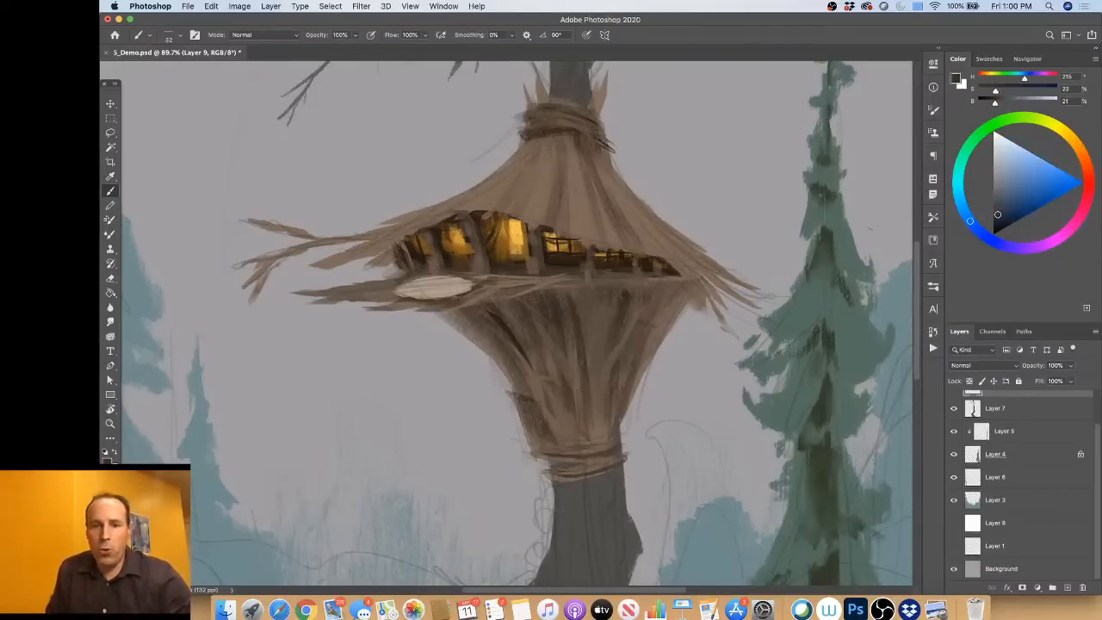
pyautogui.click(1081, 214)
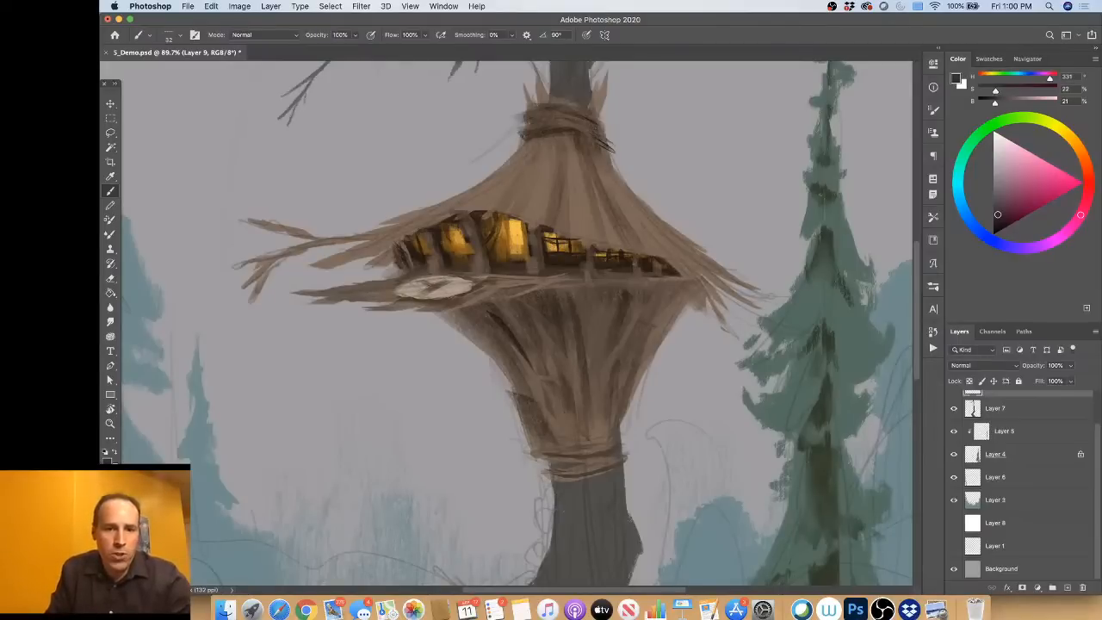
# Step: Refine the crossed emblem by alternating the sign's pale tone and the emblem's dark tone around its arms
pyautogui.keyDown('alt'); pyautogui.click(462, 281); pyautogui.keyUp('alt')
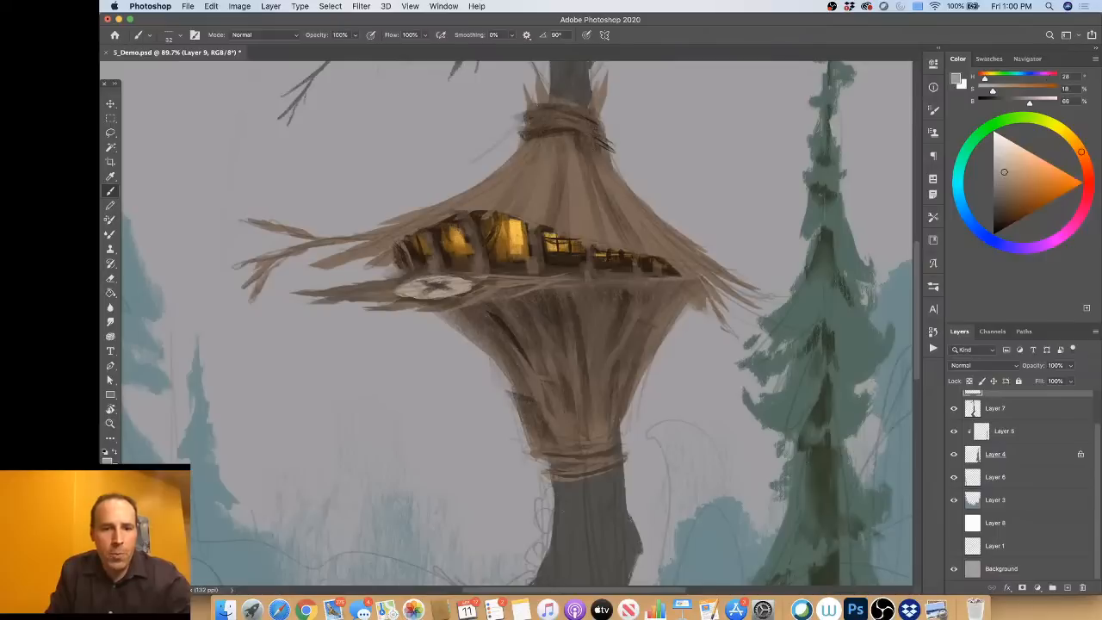
pyautogui.keyDown('alt'); pyautogui.click(436, 282); pyautogui.keyUp('alt')
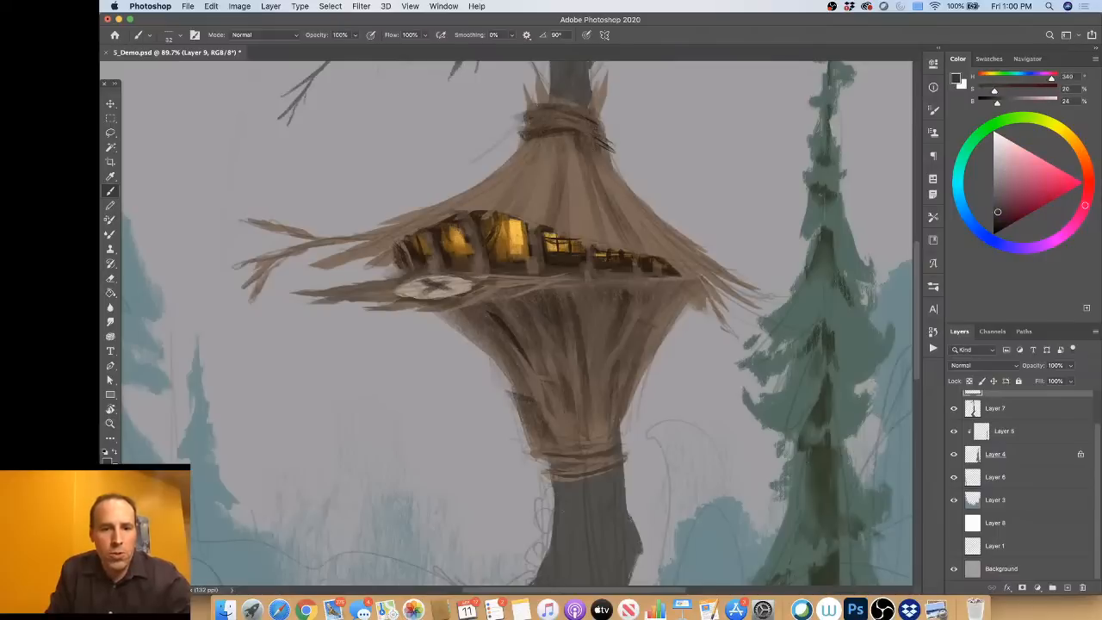
pyautogui.keyDown('alt'); pyautogui.click(447, 291); pyautogui.keyUp('alt')
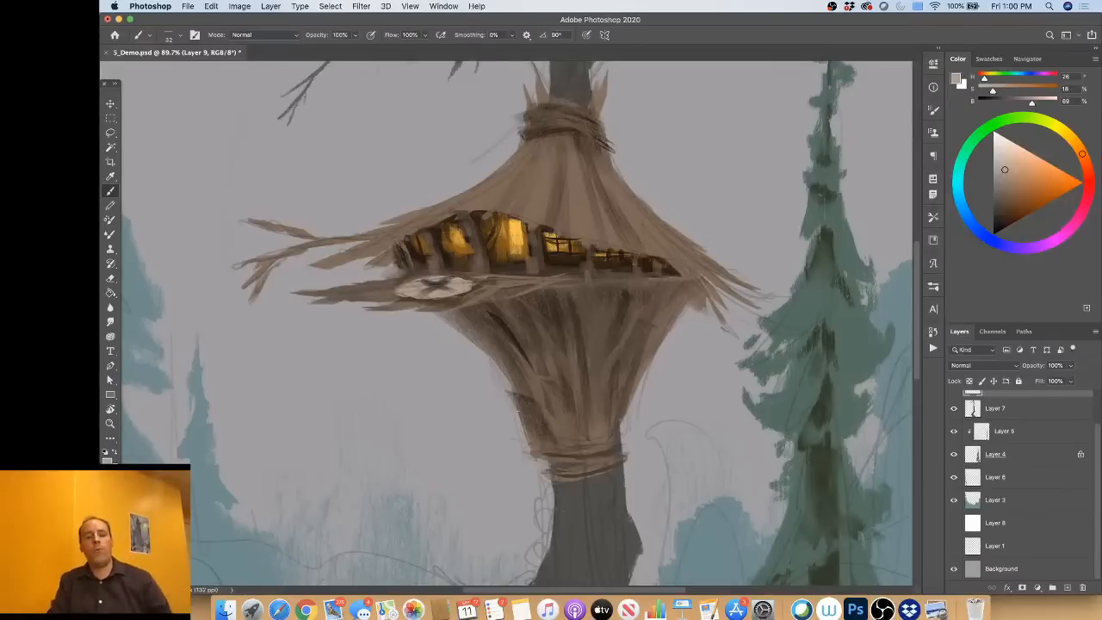
pyautogui.keyDown('alt'); pyautogui.click(443, 282); pyautogui.keyUp('alt')
pyautogui.keyDown('alt'); pyautogui.click(421, 286); pyautogui.keyUp('alt')
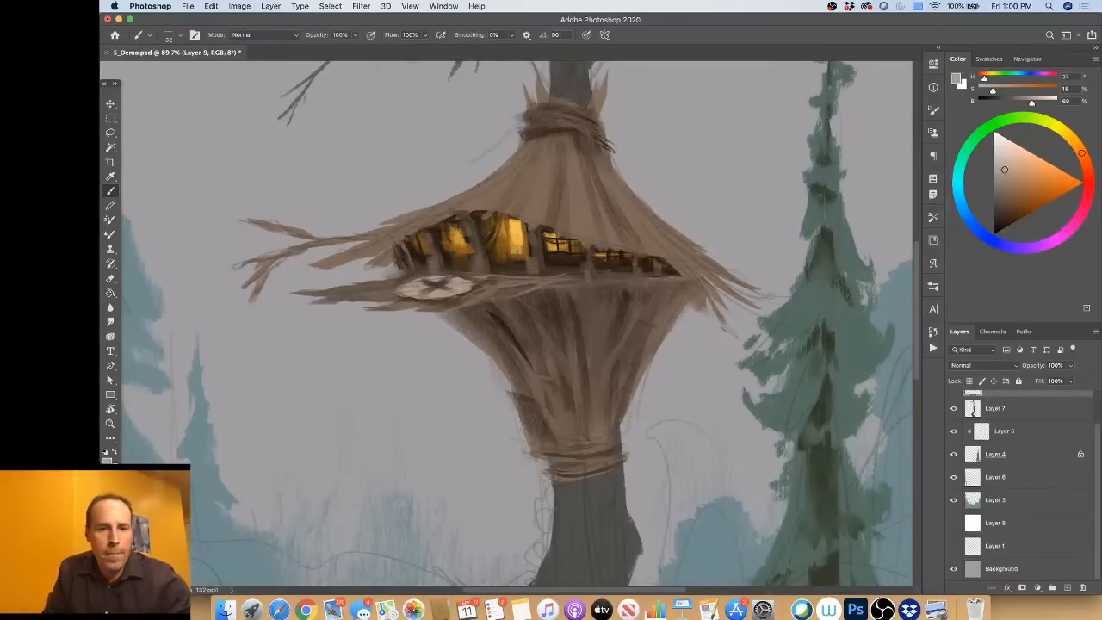
# Step: Reduce the opacity of the sketch on Layer 2 to 4%
pyautogui.scroll(2, 977, 426)
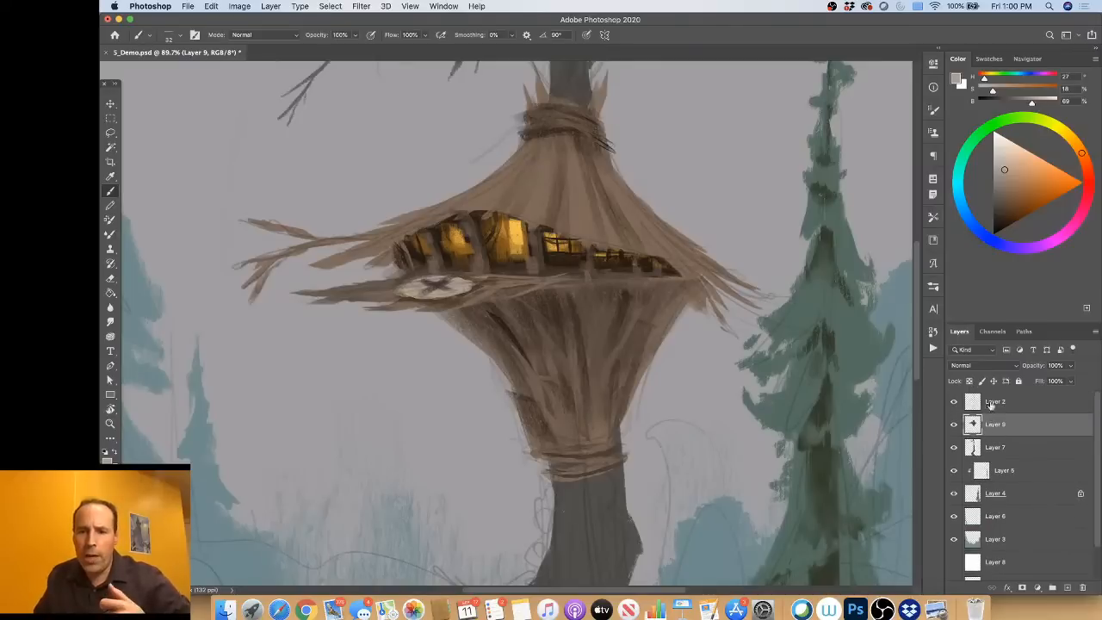
pyautogui.click(996, 403)
pyautogui.moveTo(1034, 368); pyautogui.dragTo(1011, 369)
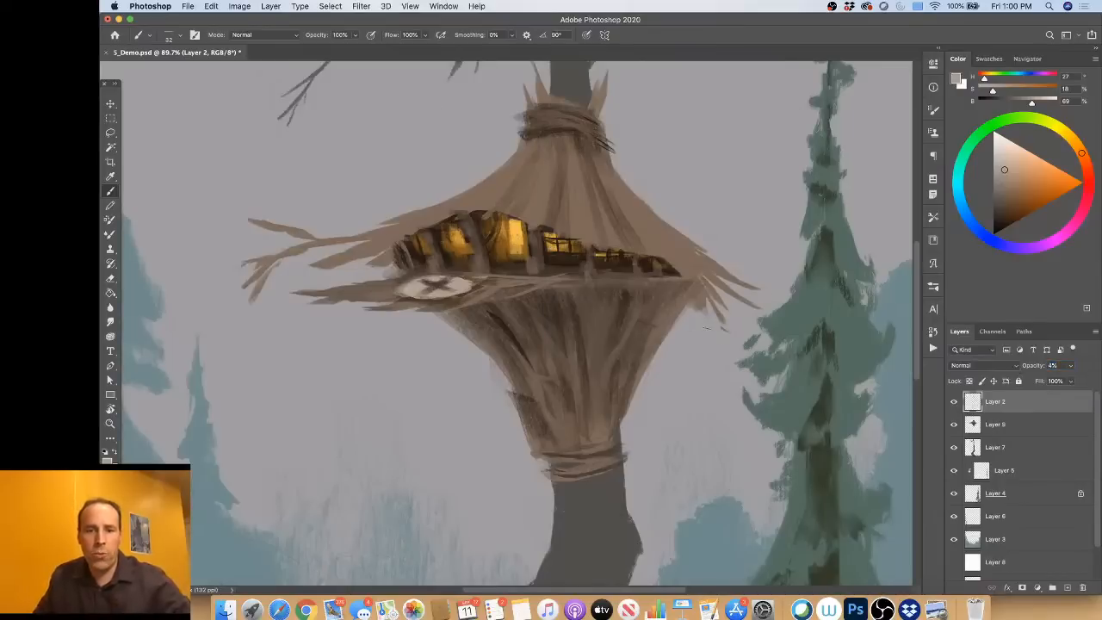
pyautogui.scroll(-5, 707, 328)
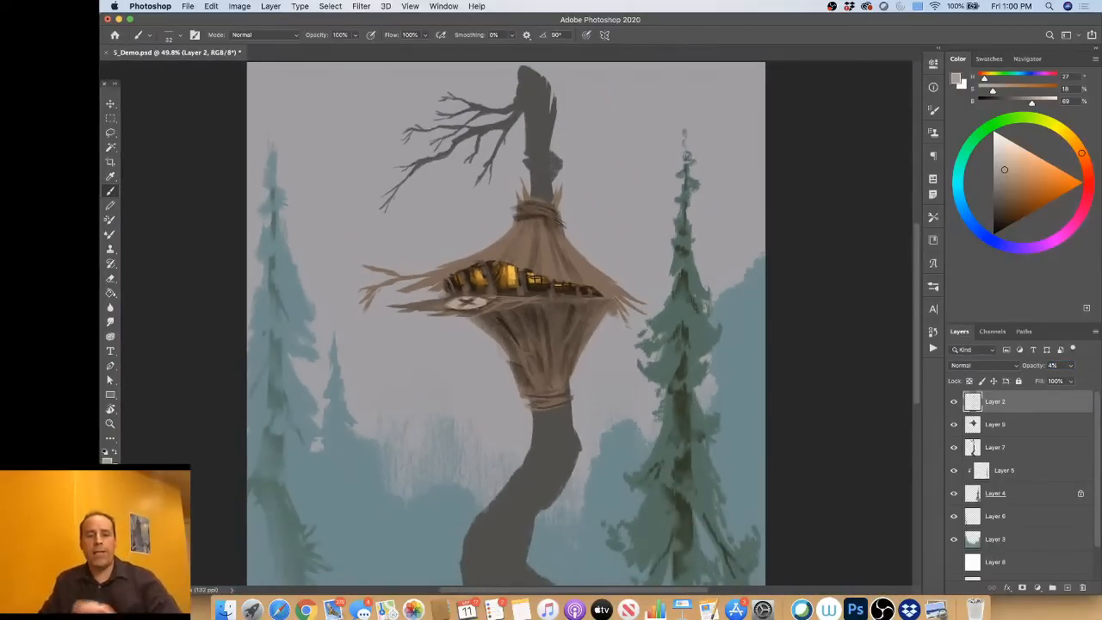
pyautogui.scroll(5, 508, 325)
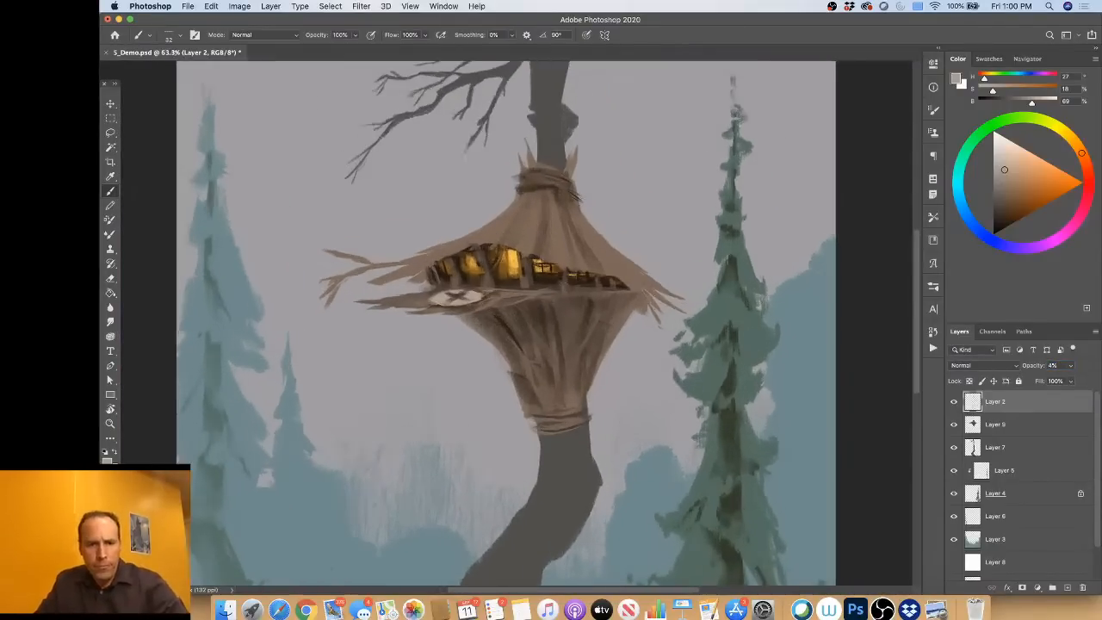
pyautogui.scroll(1, 524, 314)
pyautogui.moveTo(528, 285); pyautogui.dragTo(528, 317)
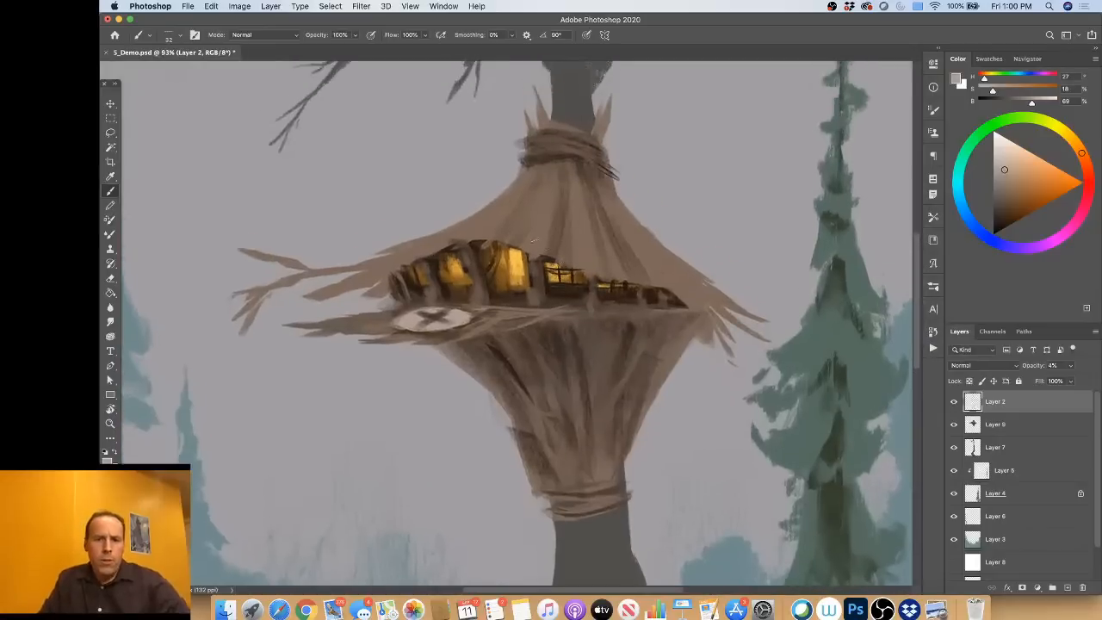
# Step: Paint lighter straw highlights on Layer 9 along the roof's left slope and middle at 28% saturation and 65% brightness
pyautogui.keyDown('alt'); pyautogui.click(541, 231); pyautogui.keyUp('alt')
pyautogui.click(1010, 176)
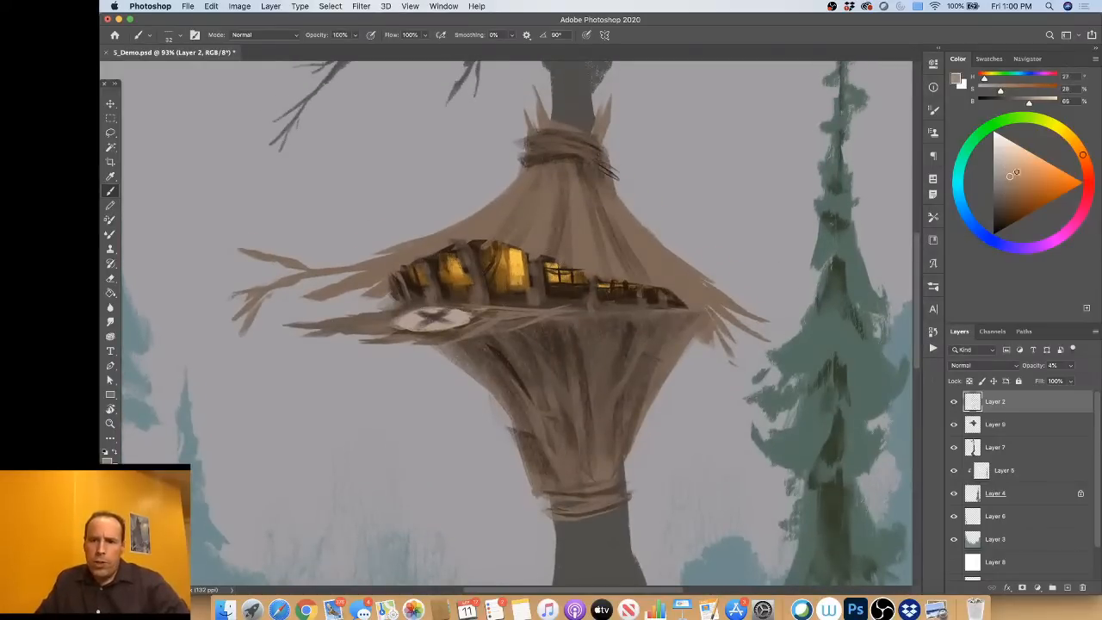
pyautogui.click(1074, 146)
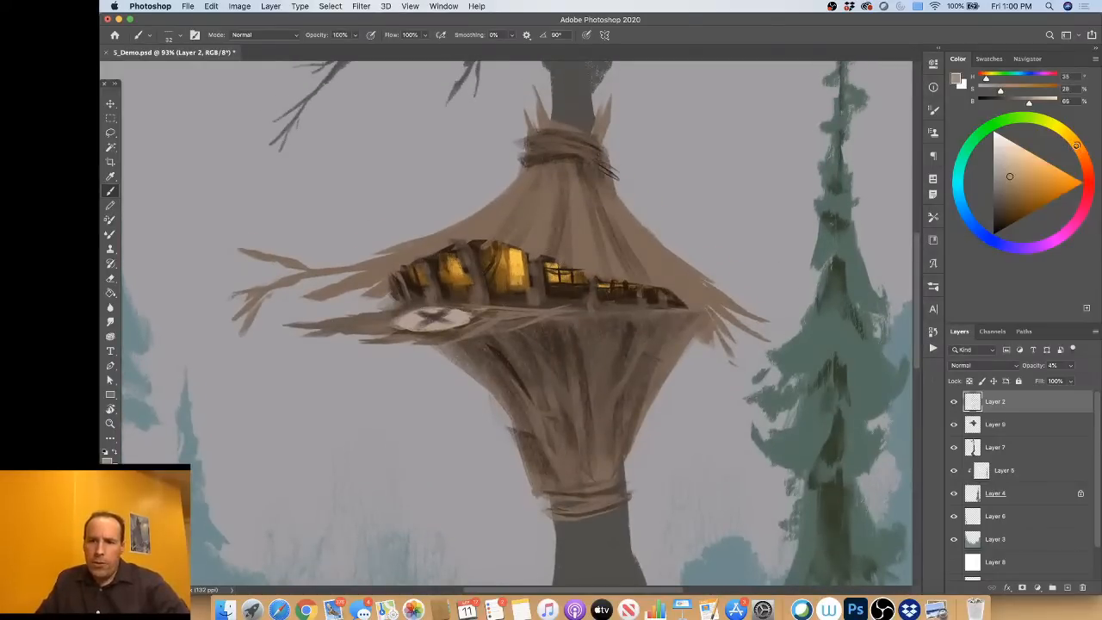
pyautogui.click(1007, 431)
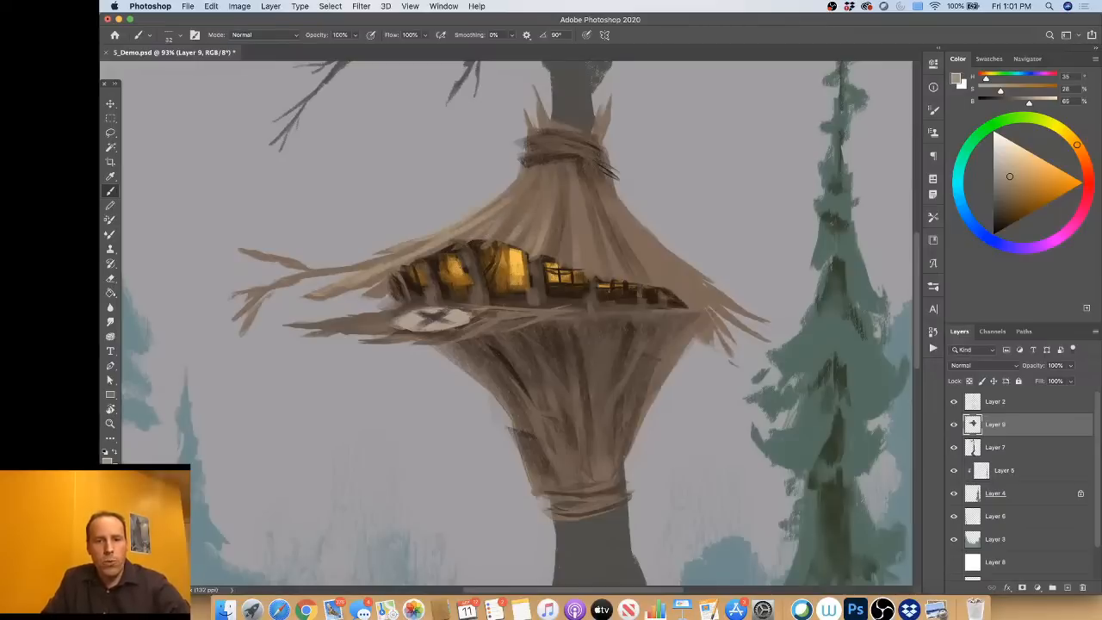
pyautogui.moveTo(589, 273); pyautogui.dragTo(582, 230)
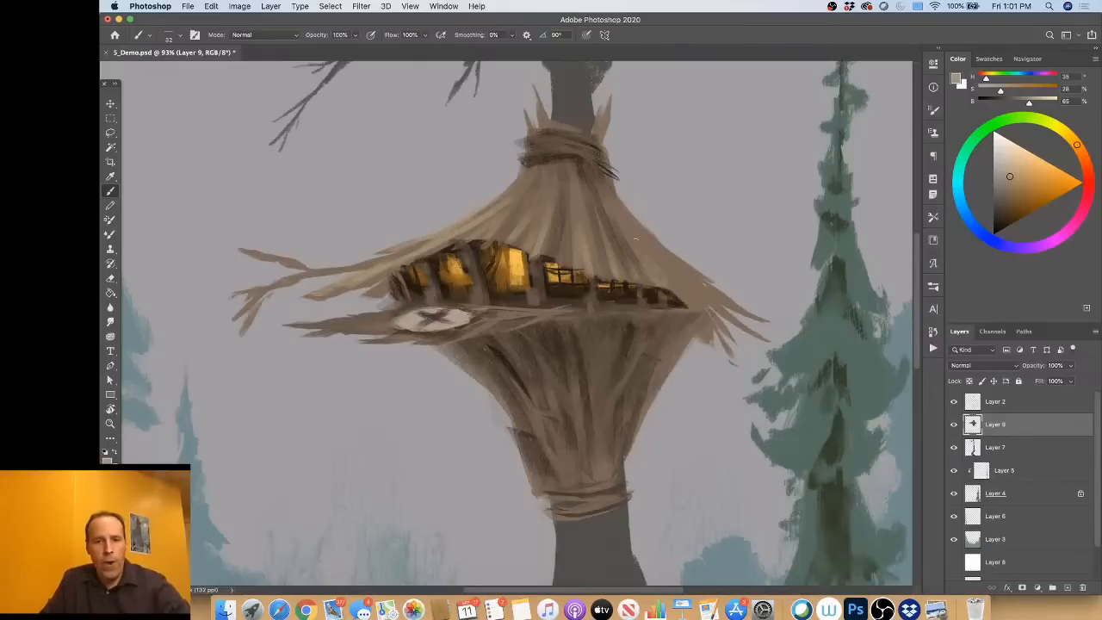
# Step: Extend the straw strokes down the roof's right slope and add darker brown strokes near its lower right eave
pyautogui.keyDown('alt'); pyautogui.click(584, 167); pyautogui.keyUp('alt')
pyautogui.moveTo(629, 232); pyautogui.dragTo(650, 232)
pyautogui.moveTo(603, 177)
pyautogui.mouseDown()
pyautogui.moveTo(626, 217)
pyautogui.moveTo(706, 296)
pyautogui.moveTo(703, 309)
pyautogui.moveTo(670, 292)
pyautogui.moveTo(671, 282)
pyautogui.moveTo(676, 303)
pyautogui.moveTo(715, 302)
pyautogui.mouseUp()
pyautogui.keyDown('alt'); pyautogui.click(678, 272); pyautogui.keyUp('alt')
pyautogui.keyDown('alt'); pyautogui.click(678, 301); pyautogui.keyUp('alt')
pyautogui.keyDown('alt'); pyautogui.click(722, 303); pyautogui.keyUp('alt')
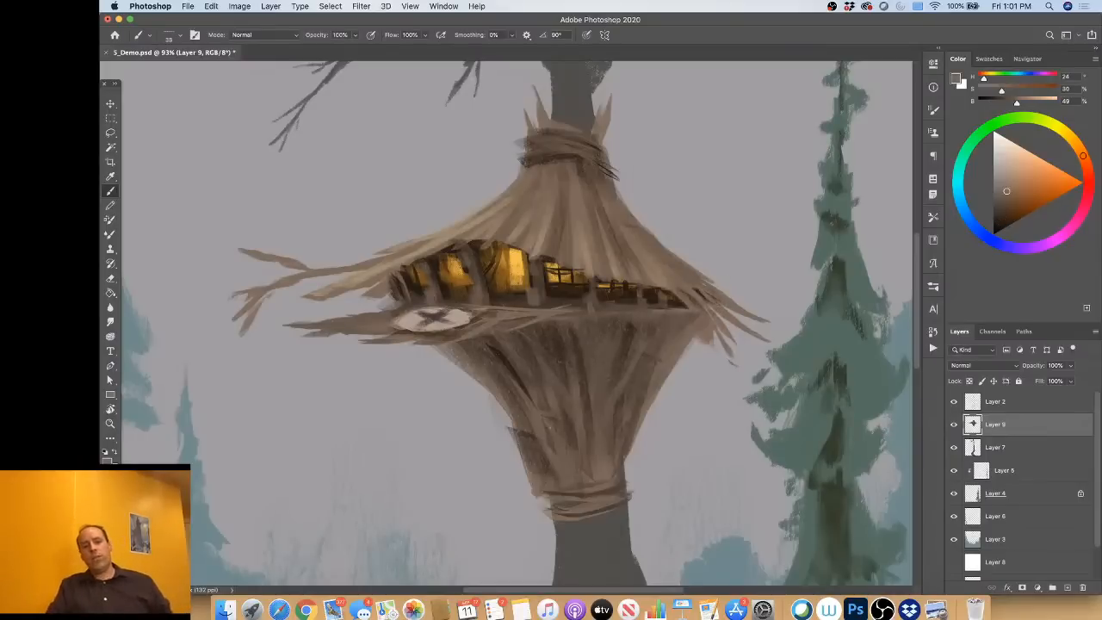
# Step: Paint a small dark brown twig sticking out from the left side of the lower funnel
pyautogui.keyDown('alt'); pyautogui.click(514, 367); pyautogui.keyUp('alt')
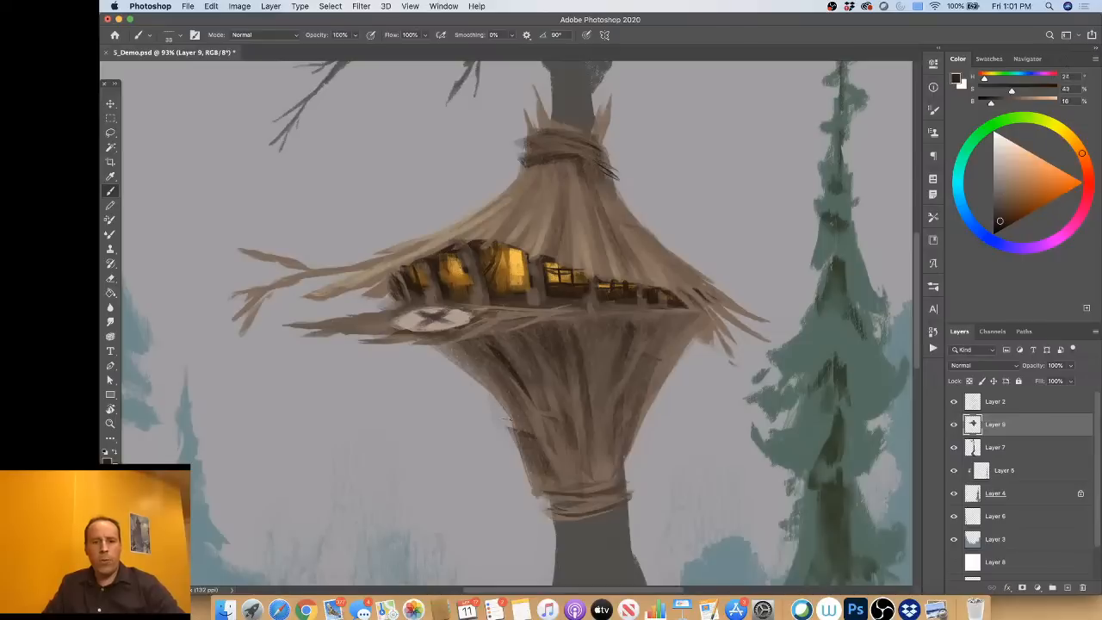
pyautogui.moveTo(515, 430)
pyautogui.mouseDown()
pyautogui.moveTo(476, 442)
pyautogui.moveTo(502, 432)
pyautogui.mouseUp()
pyautogui.keyDown('alt'); pyautogui.click(535, 417); pyautogui.keyUp('alt')
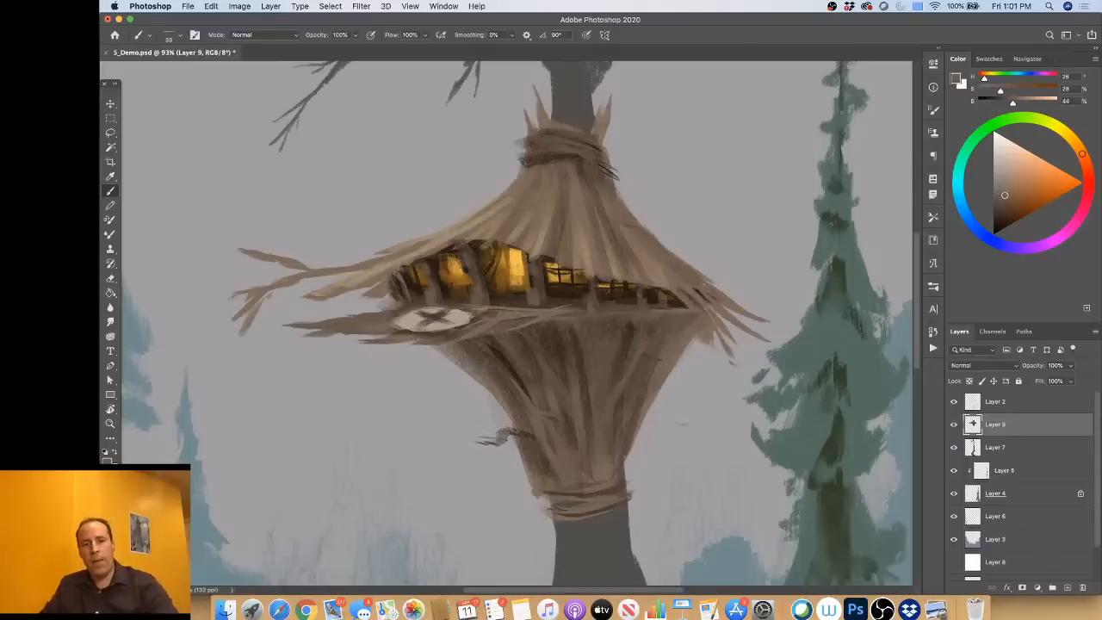
# Step: Add a new layer and paint two crooked chimney pipes above the right roof slope at hue 216, 10% saturation and 23% brightness
pyautogui.scroll(-3, 500, 319)
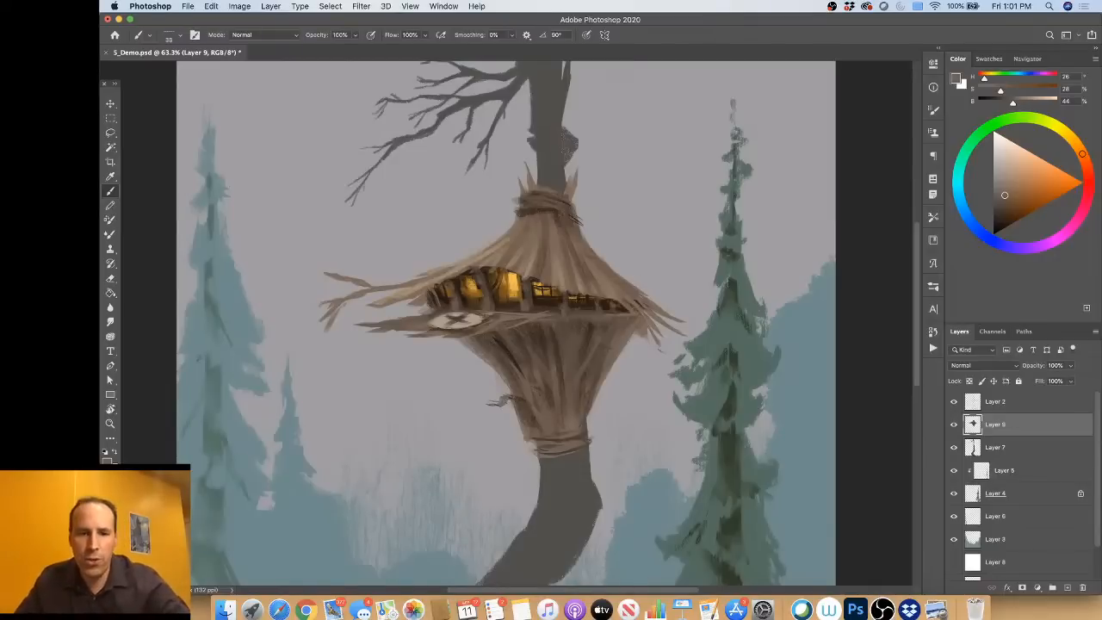
pyautogui.press('super+shift+n')
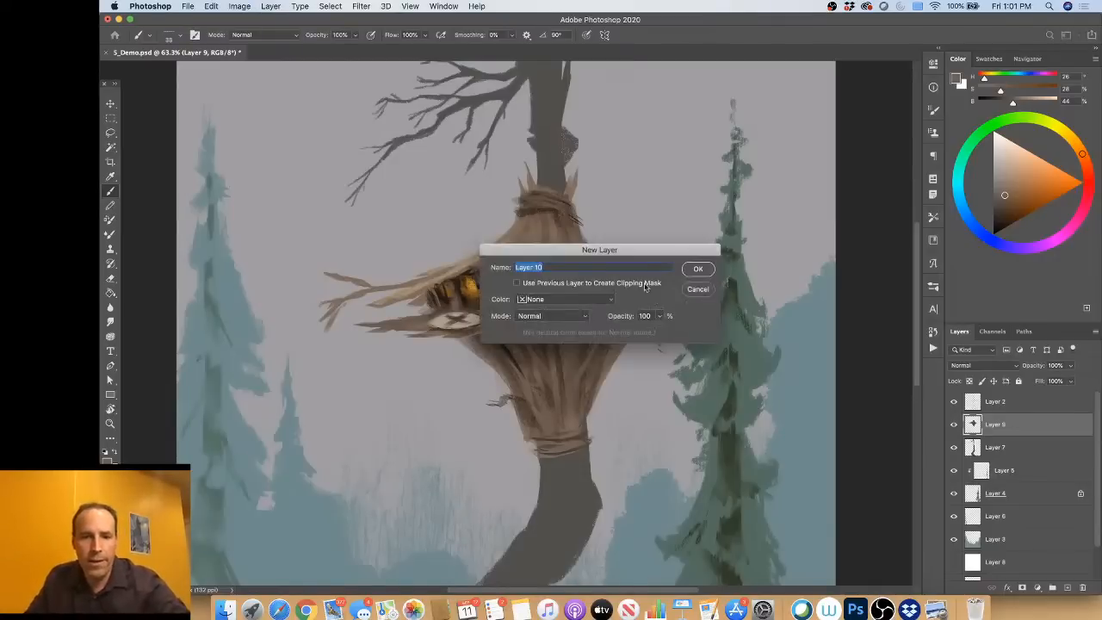
pyautogui.click(697, 269)
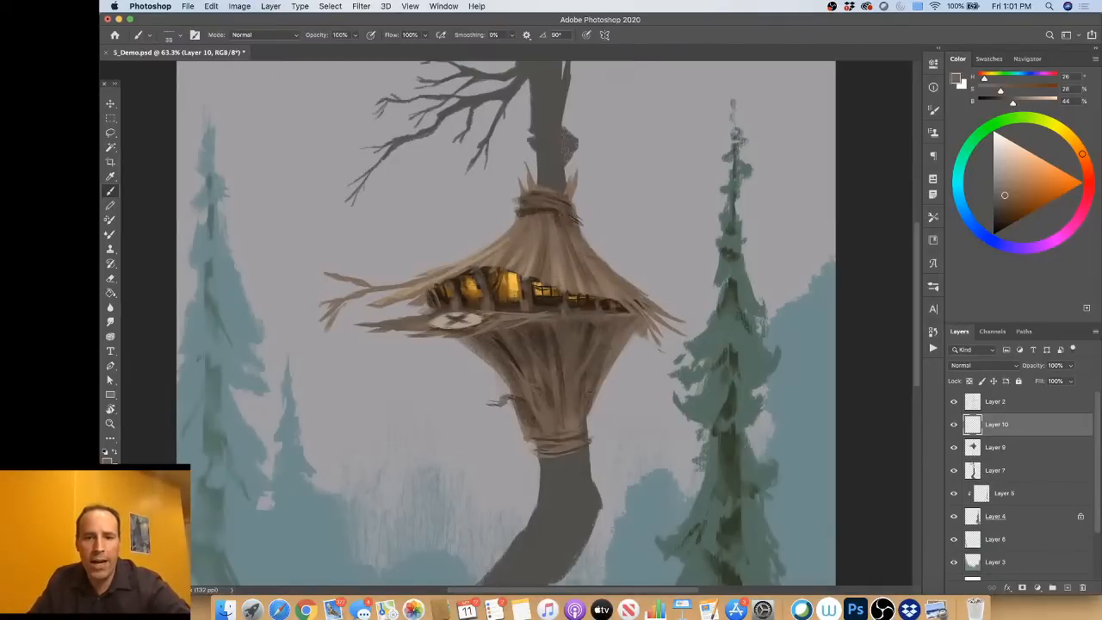
pyautogui.keyDown('alt'); pyautogui.click(542, 138); pyautogui.keyUp('alt')
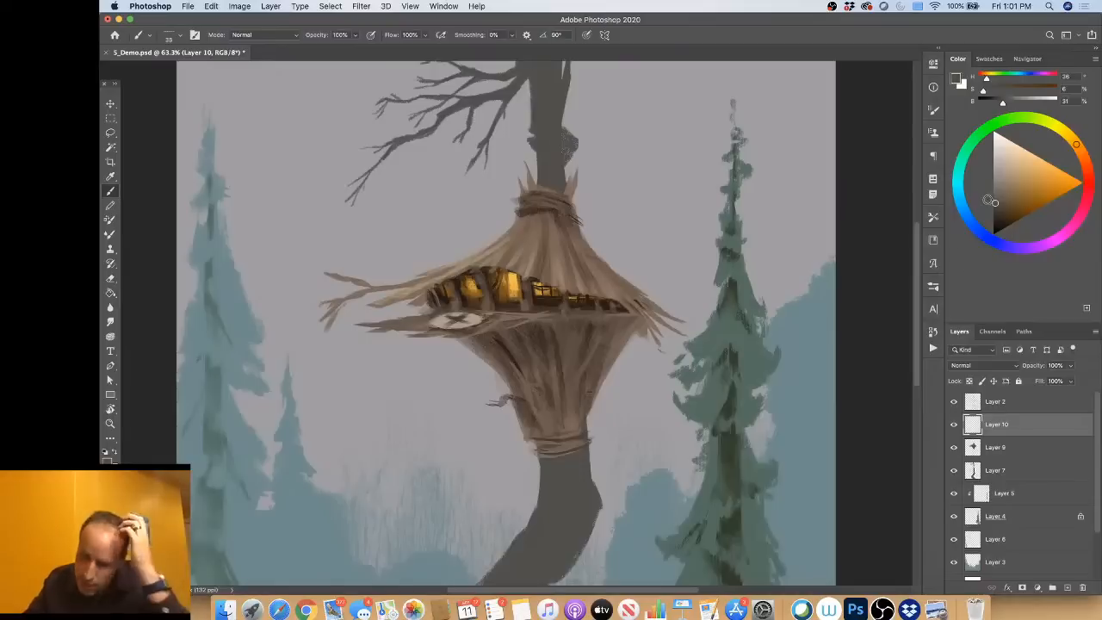
pyautogui.moveTo(996, 202); pyautogui.dragTo(996, 211)
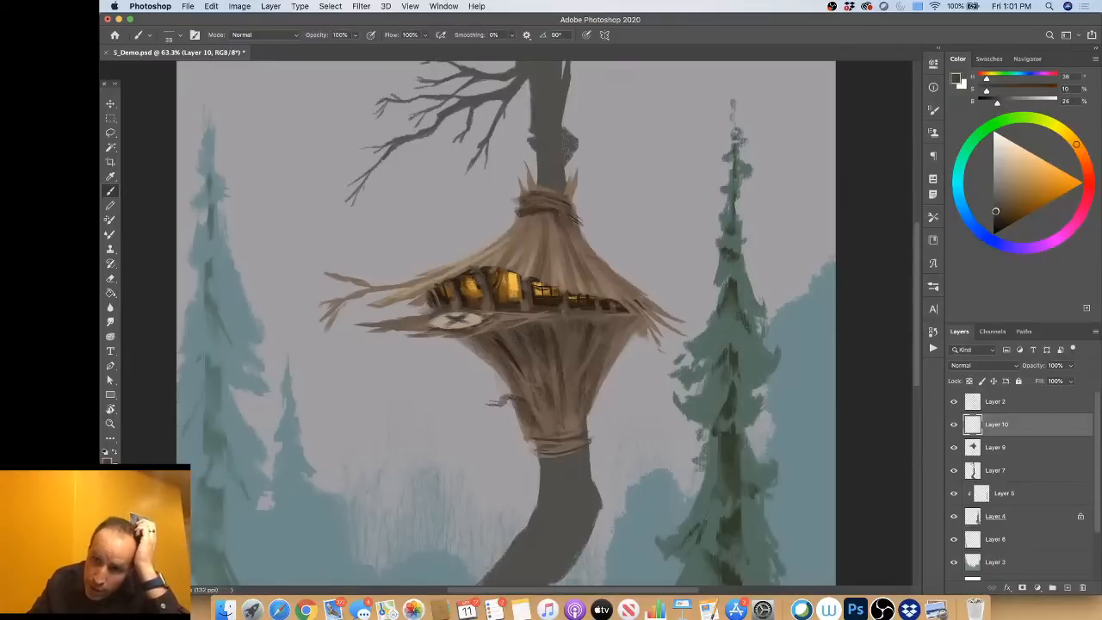
pyautogui.click(970, 221)
pyautogui.moveTo(615, 258)
pyautogui.mouseDown()
pyautogui.moveTo(605, 263)
pyautogui.moveTo(603, 194)
pyautogui.moveTo(627, 164)
pyautogui.moveTo(627, 130)
pyautogui.mouseUp()
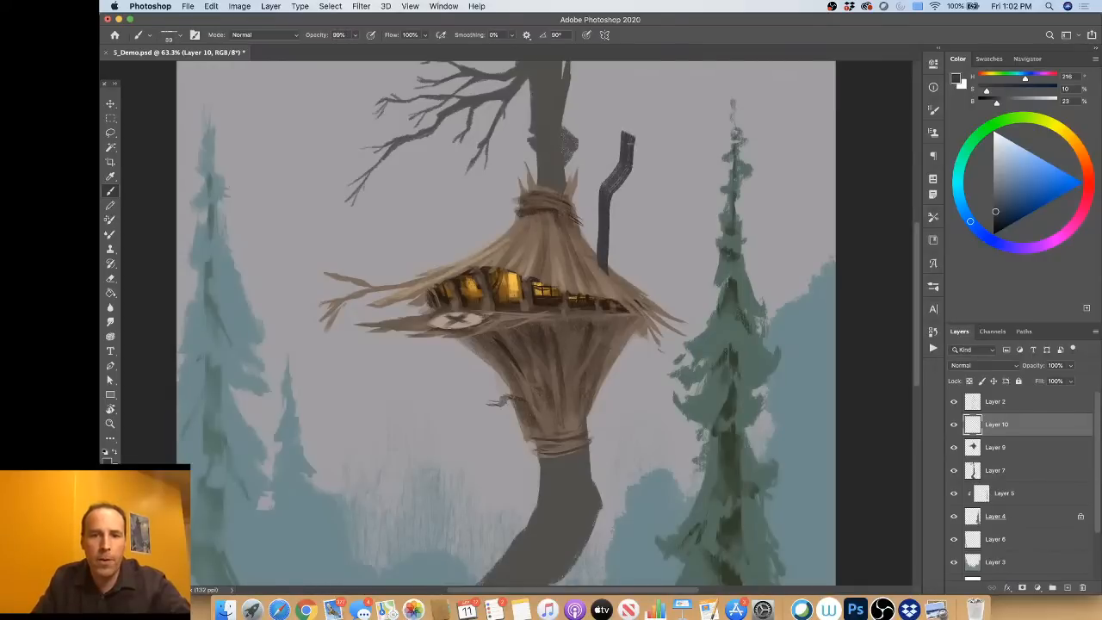
pyautogui.moveTo(613, 280)
pyautogui.mouseDown()
pyautogui.moveTo(641, 182)
pyautogui.moveTo(633, 162)
pyautogui.moveTo(636, 190)
pyautogui.mouseUp()
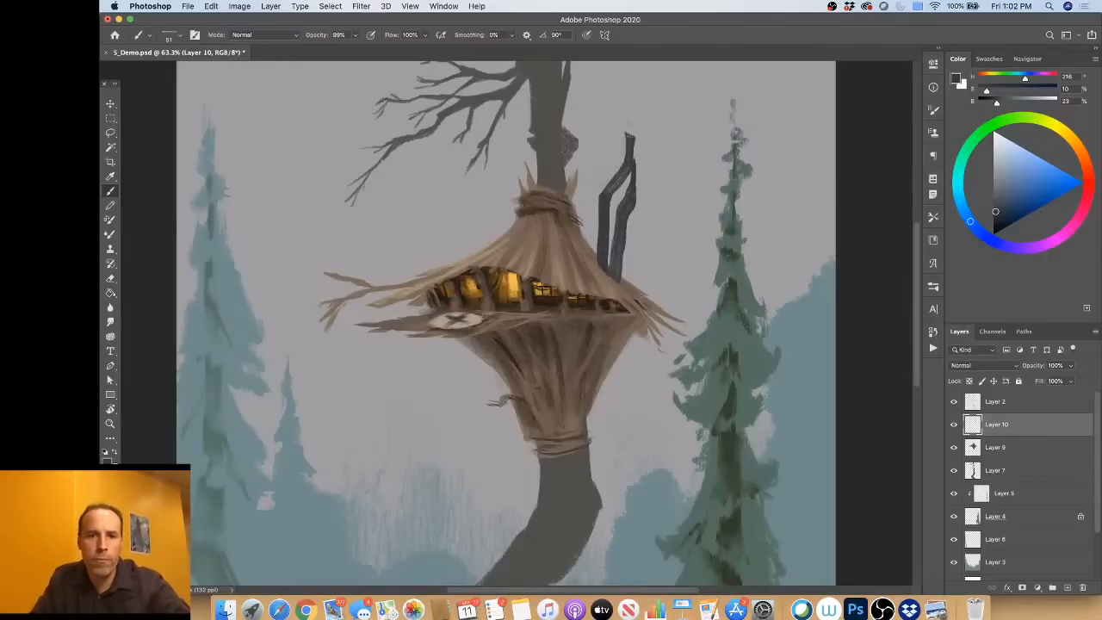
# Step: Add a pointed cap, pipe joints, a thin bent side pipe and a solid dark base to the chimney
pyautogui.moveTo(627, 138)
pyautogui.mouseDown()
pyautogui.moveTo(644, 235)
pyautogui.moveTo(628, 232)
pyautogui.moveTo(620, 285)
pyautogui.mouseUp()
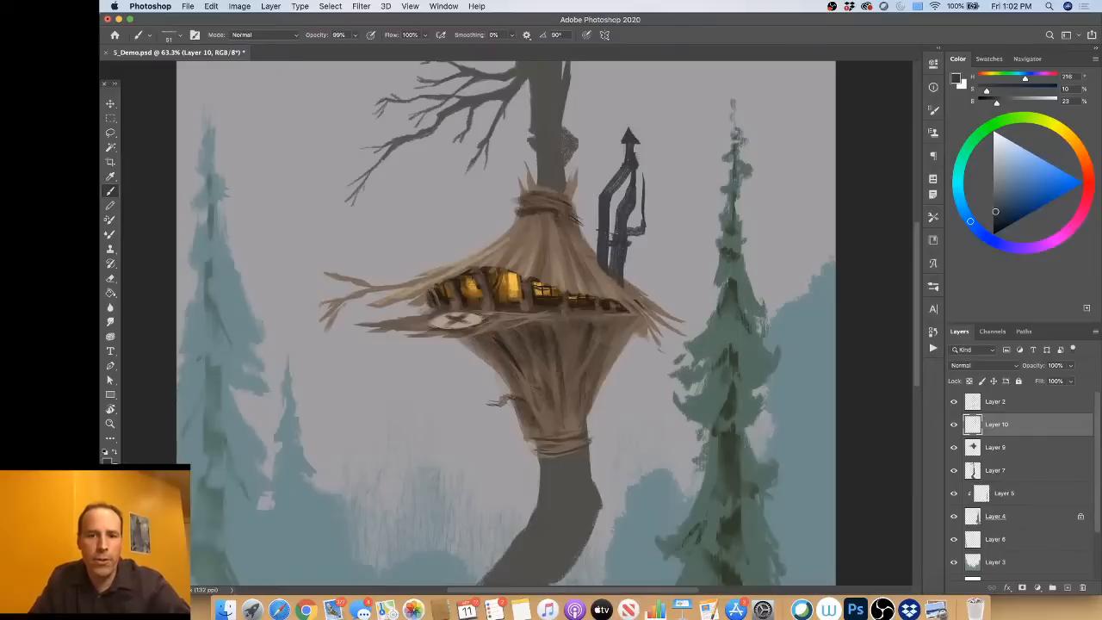
pyautogui.moveTo(611, 179); pyautogui.dragTo(637, 174)
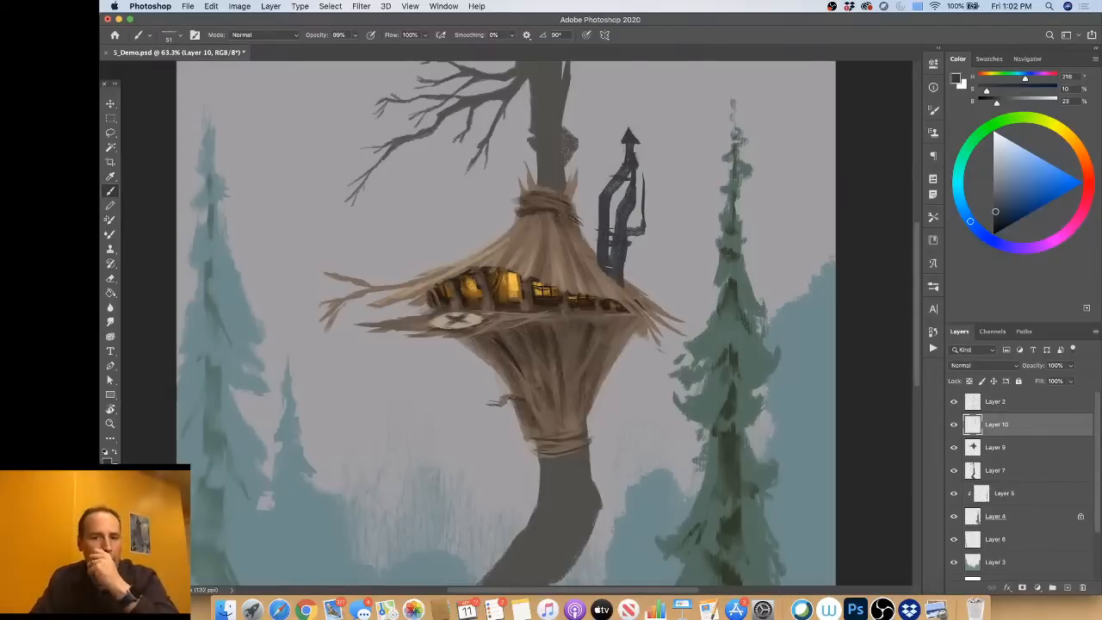
pyautogui.moveTo(628, 255)
pyautogui.mouseDown()
pyautogui.moveTo(602, 252)
pyautogui.moveTo(634, 267)
pyautogui.moveTo(625, 288)
pyautogui.moveTo(639, 257)
pyautogui.moveTo(593, 248)
pyautogui.moveTo(635, 265)
pyautogui.moveTo(642, 254)
pyautogui.moveTo(639, 273)
pyautogui.mouseUp()
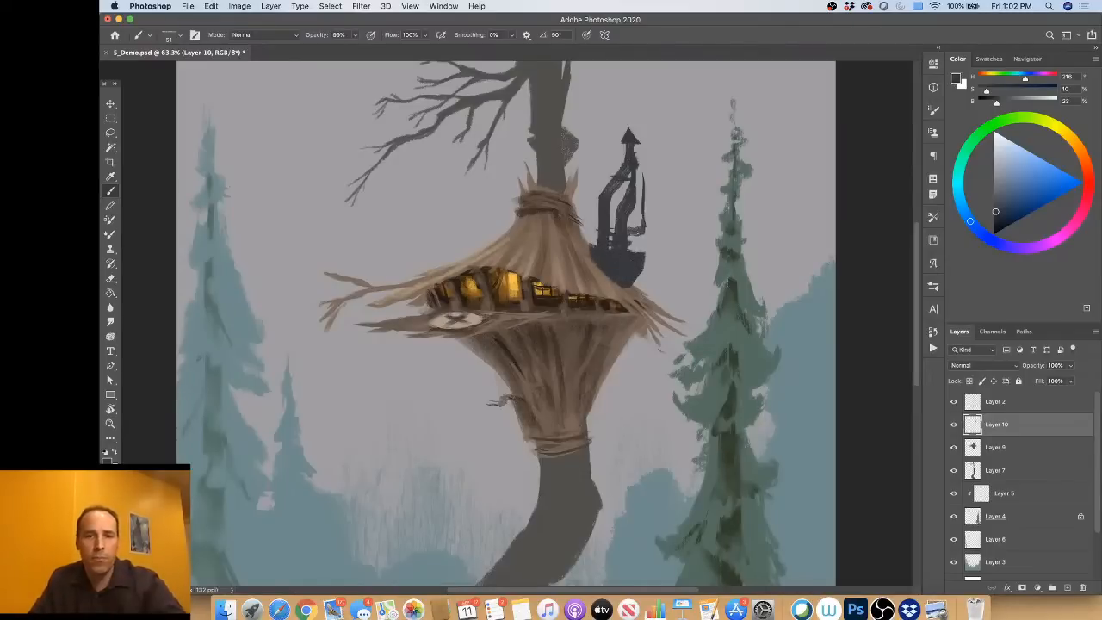
pyautogui.moveTo(642, 176); pyautogui.dragTo(642, 227)
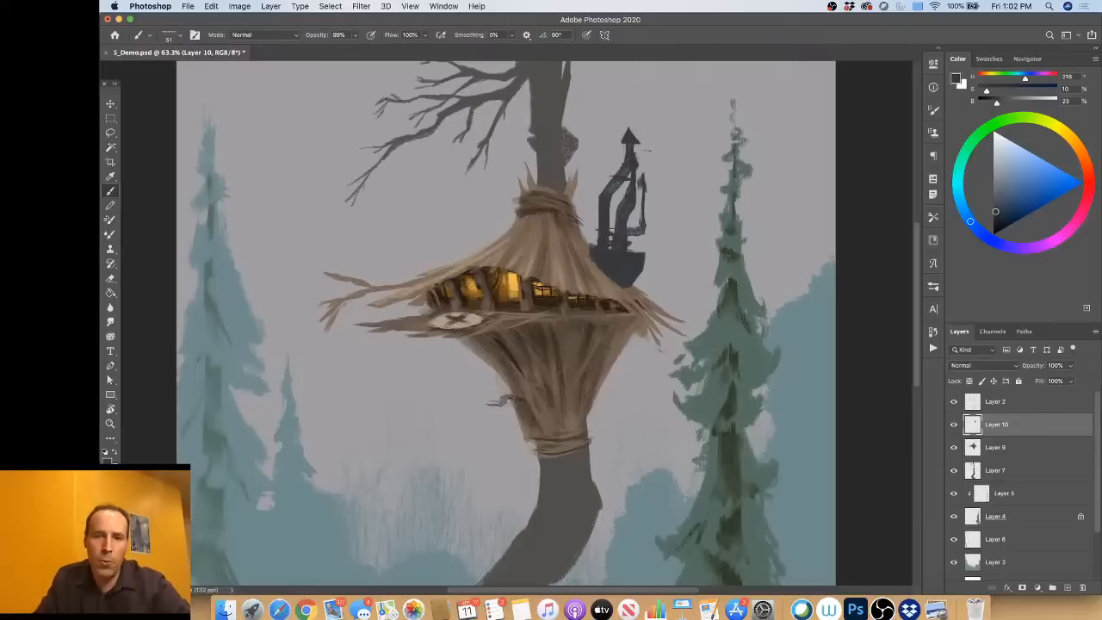
# Step: Brush smoke plumes drifting up and right from both chimney tips and soften them with the Smudge tool
pyautogui.moveTo(640, 149)
pyautogui.mouseDown()
pyautogui.moveTo(651, 116)
pyautogui.moveTo(706, 80)
pyautogui.moveTo(667, 136)
pyautogui.moveTo(648, 134)
pyautogui.moveTo(704, 78)
pyautogui.mouseUp()
pyautogui.moveTo(641, 186); pyautogui.dragTo(687, 136)
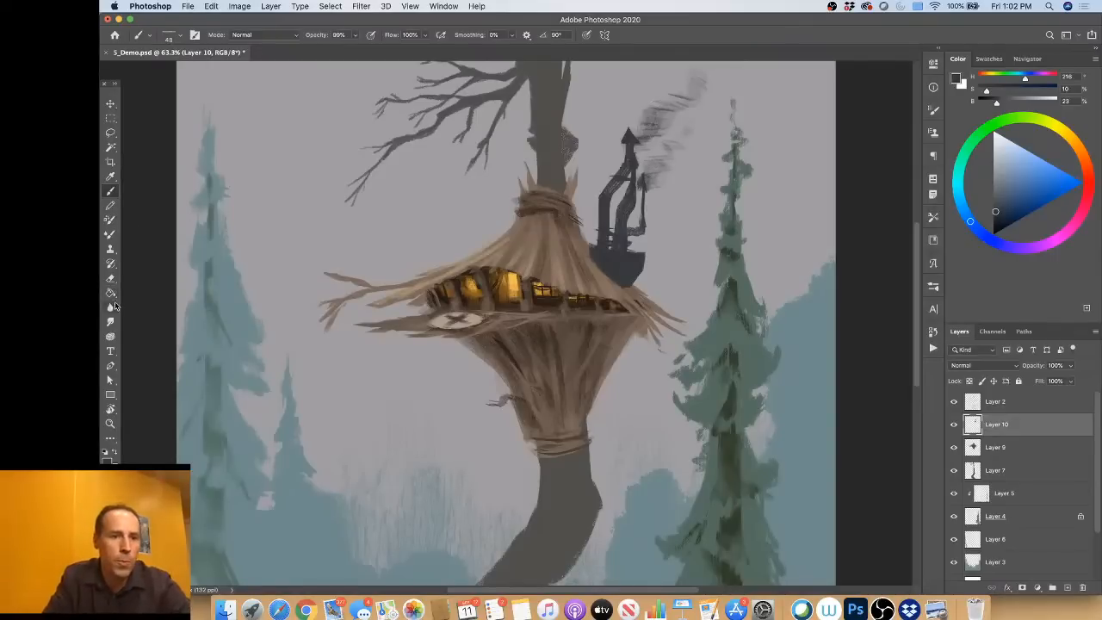
pyautogui.click(112, 323)
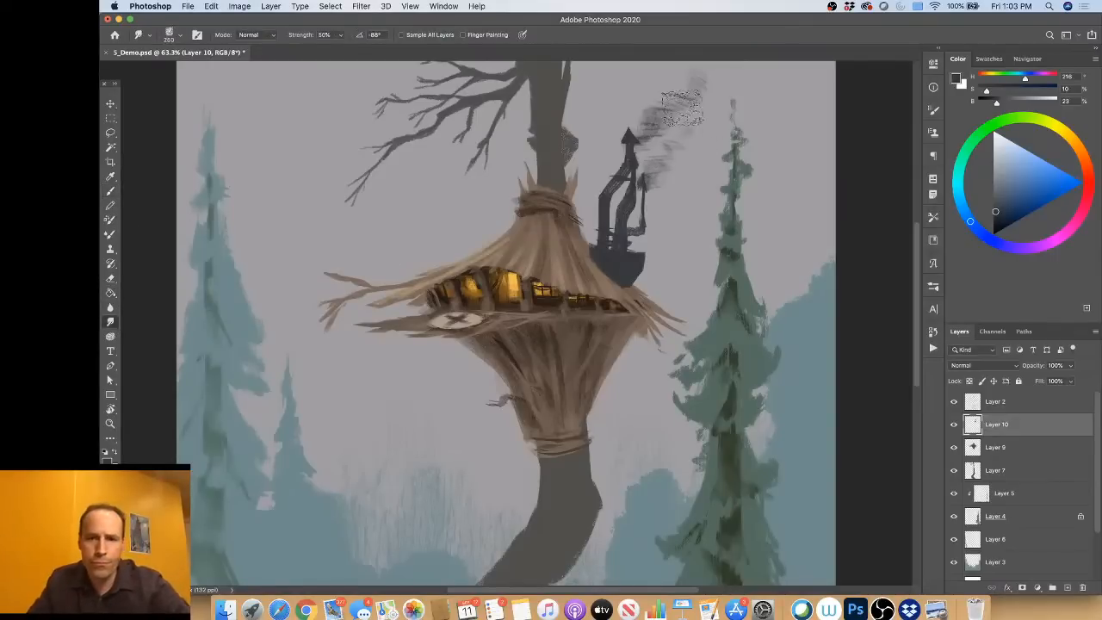
pyautogui.moveTo(668, 112)
pyautogui.mouseDown()
pyautogui.moveTo(670, 92)
pyautogui.moveTo(694, 83)
pyautogui.mouseUp()
pyautogui.moveTo(672, 151)
pyautogui.mouseDown()
pyautogui.moveTo(653, 168)
pyautogui.moveTo(687, 125)
pyautogui.moveTo(644, 131)
pyautogui.moveTo(709, 74)
pyautogui.mouseUp()
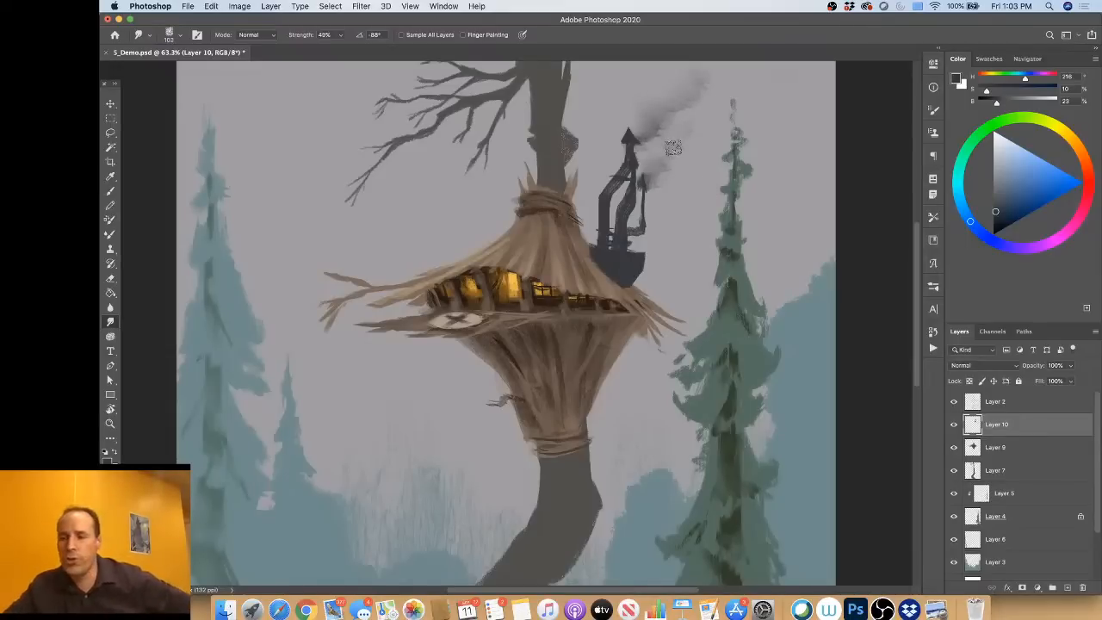
# Step: Brush mid-grey highlights onto the top face of the chimney's dark base, the pipe joints and the pointed cap
pyautogui.click(111, 191)
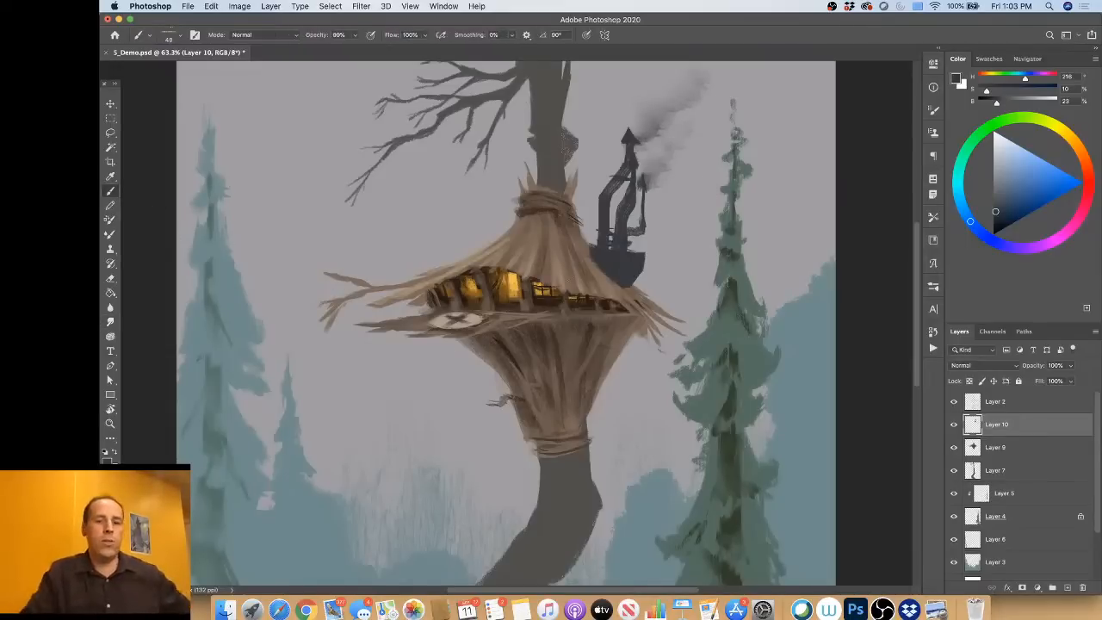
pyautogui.keyDown('alt'); pyautogui.click(654, 118); pyautogui.keyUp('alt')
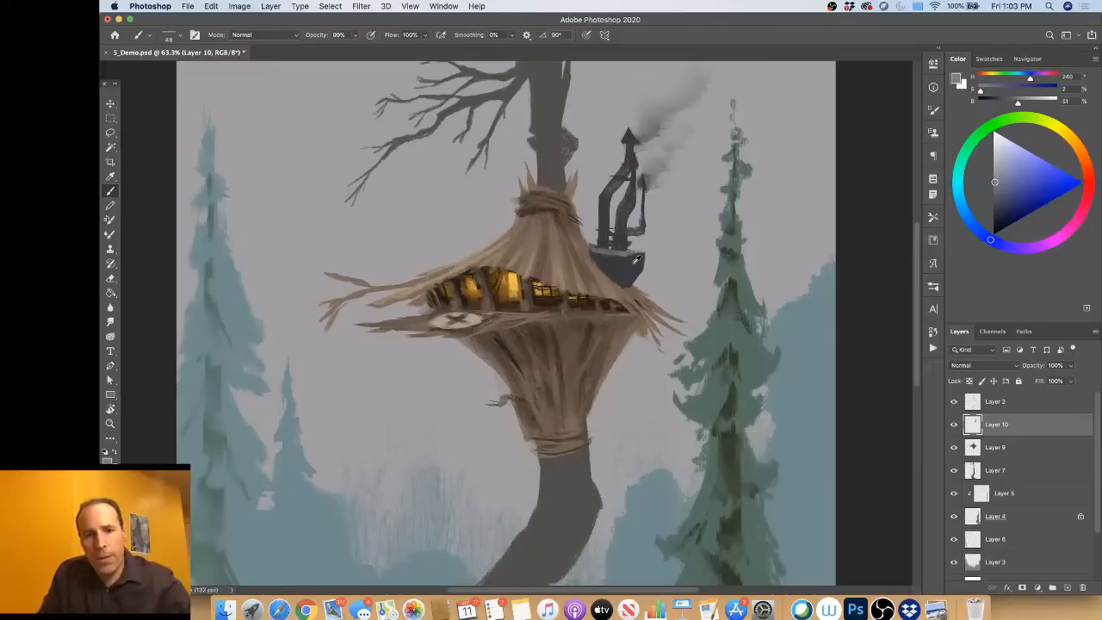
pyautogui.keyDown('alt'); pyautogui.click(639, 258); pyautogui.keyUp('alt')
pyautogui.keyDown('alt'); pyautogui.click(617, 263); pyautogui.keyUp('alt')
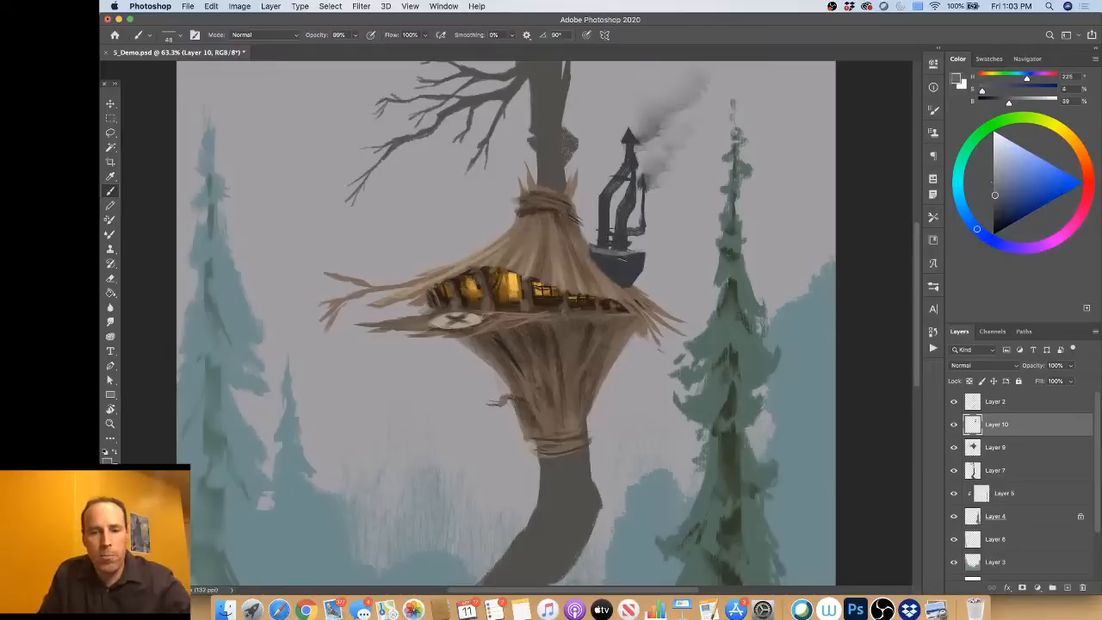
pyautogui.keyDown('alt'); pyautogui.click(626, 257); pyautogui.keyUp('alt')
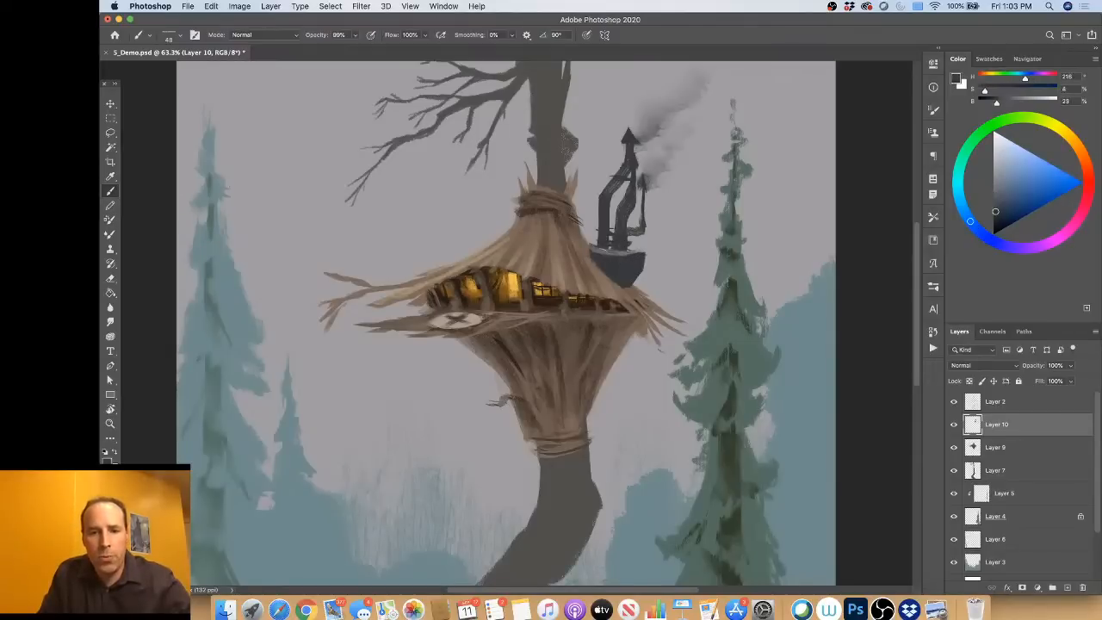
pyautogui.keyDown('alt'); pyautogui.click(628, 251); pyautogui.keyUp('alt')
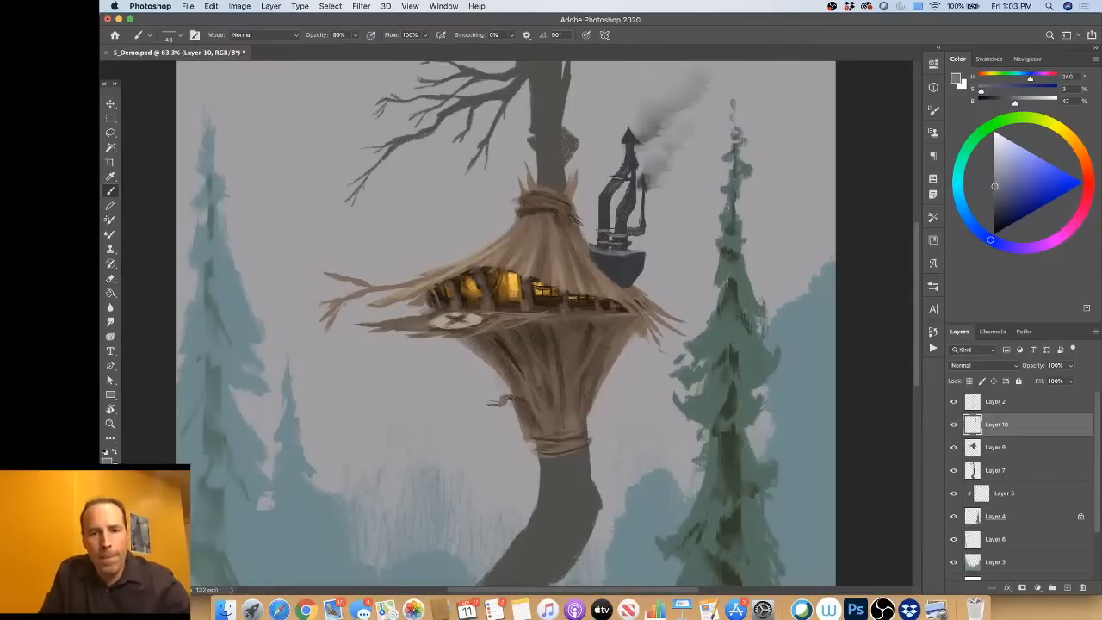
pyautogui.moveTo(612, 177); pyautogui.dragTo(629, 178)
pyautogui.moveTo(625, 138); pyautogui.dragTo(616, 137)
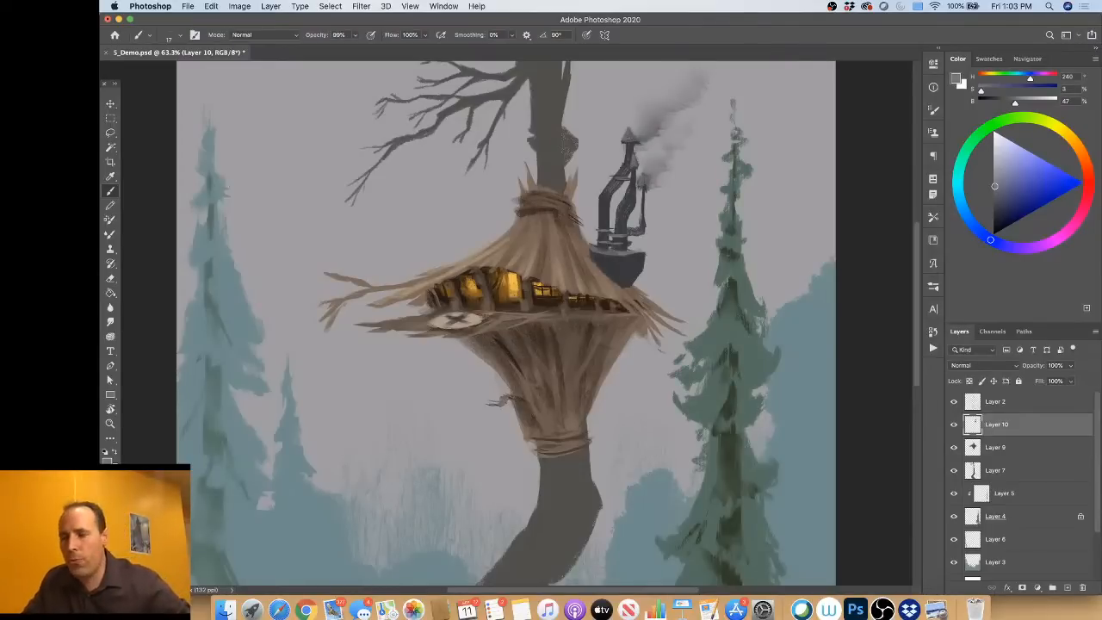
# Step: Paint two glowing orange-red windows at hue 13 on the chimney base and divide them with thin dark bars
pyautogui.moveTo(613, 260); pyautogui.dragTo(623, 267)
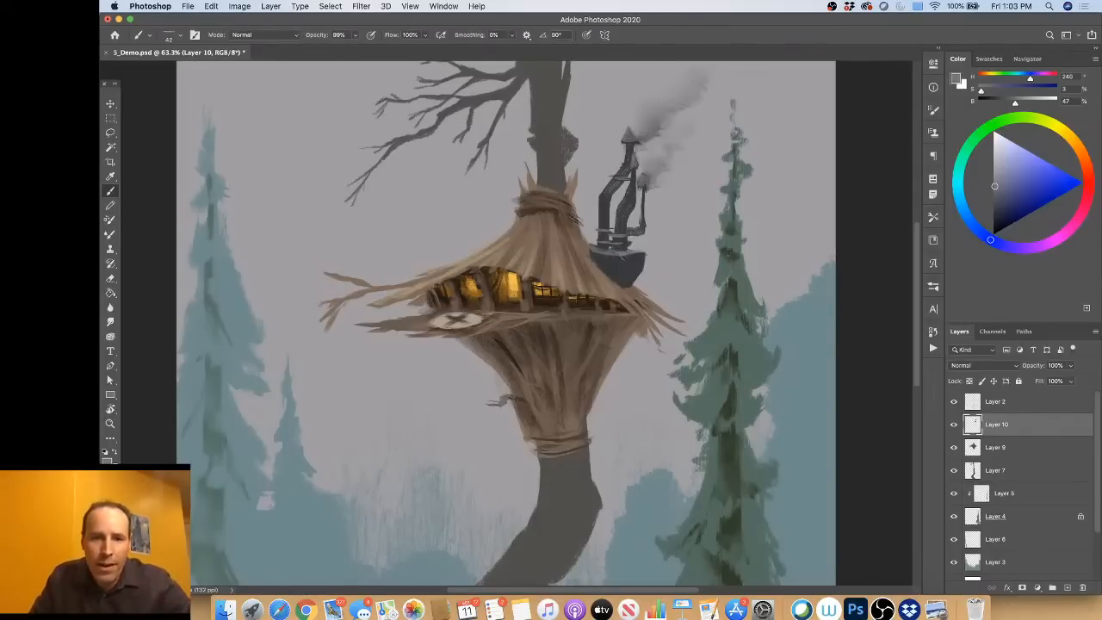
pyautogui.keyDown('alt'); pyautogui.click(620, 262); pyautogui.keyUp('alt')
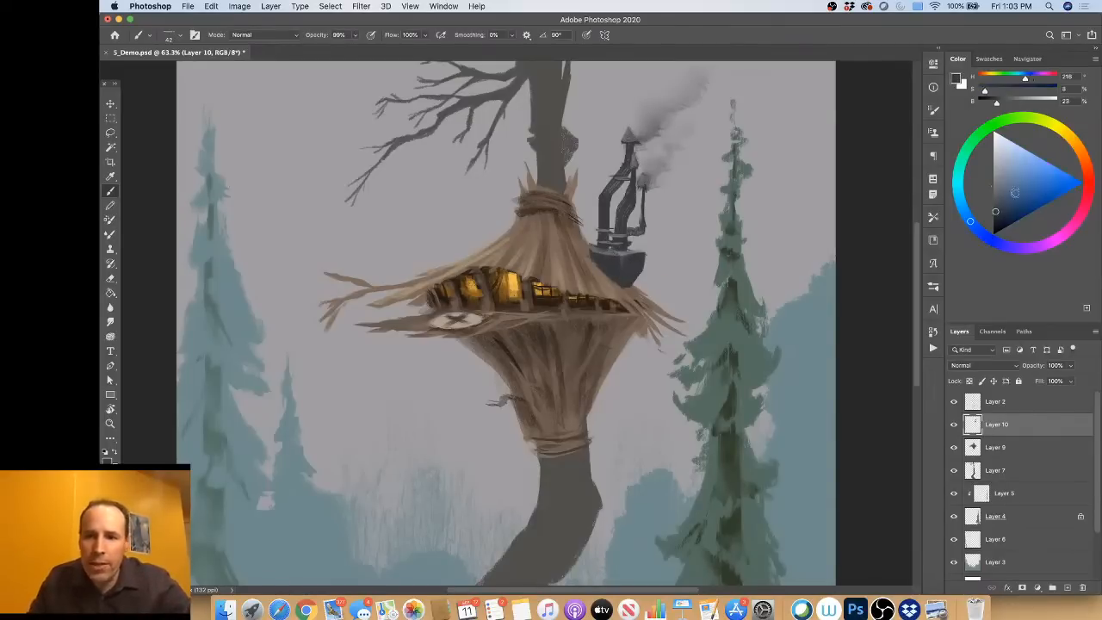
pyautogui.click(1087, 167)
pyautogui.moveTo(1039, 198); pyautogui.dragTo(1059, 182)
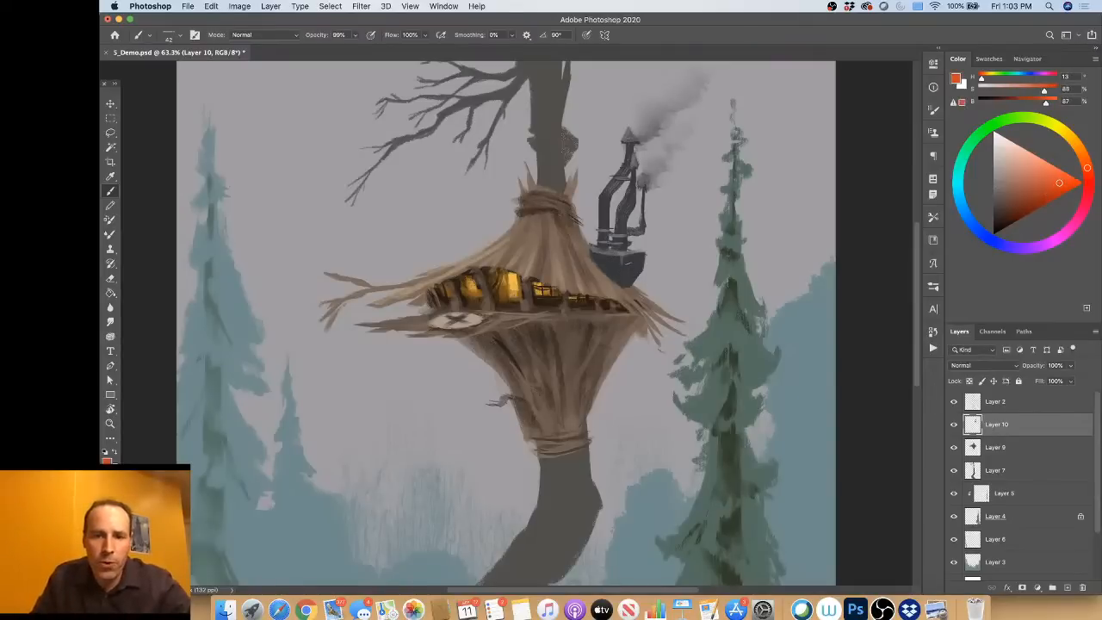
pyautogui.moveTo(627, 263)
pyautogui.mouseDown()
pyautogui.moveTo(634, 274)
pyautogui.moveTo(613, 272)
pyautogui.mouseUp()
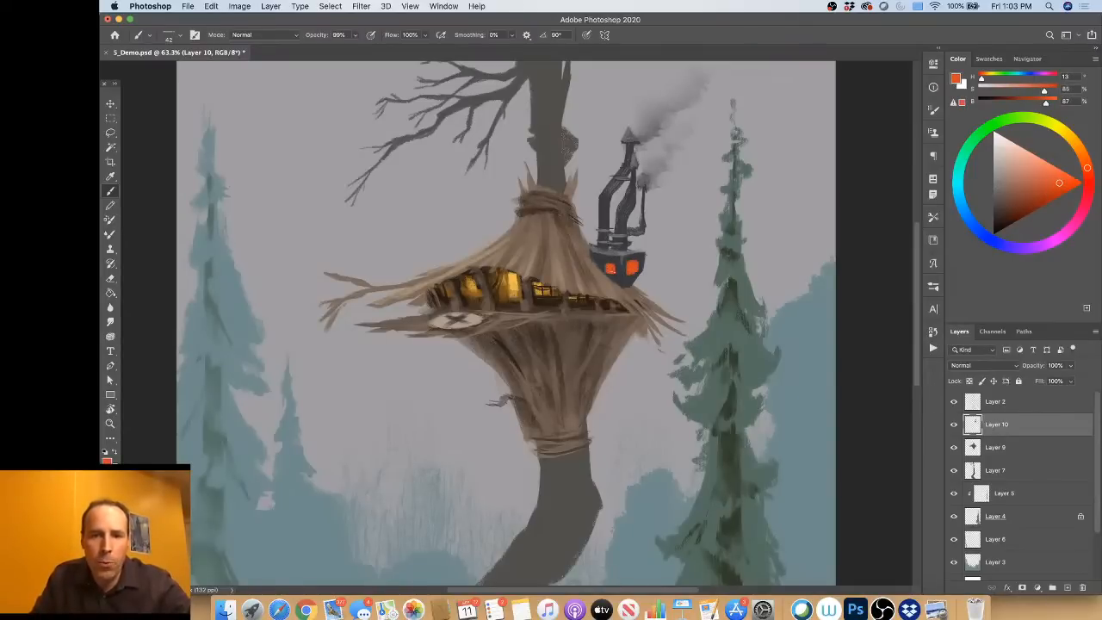
pyautogui.keyDown('alt'); pyautogui.click(619, 271); pyautogui.keyUp('alt')
pyautogui.moveTo(616, 265); pyautogui.dragTo(621, 274)
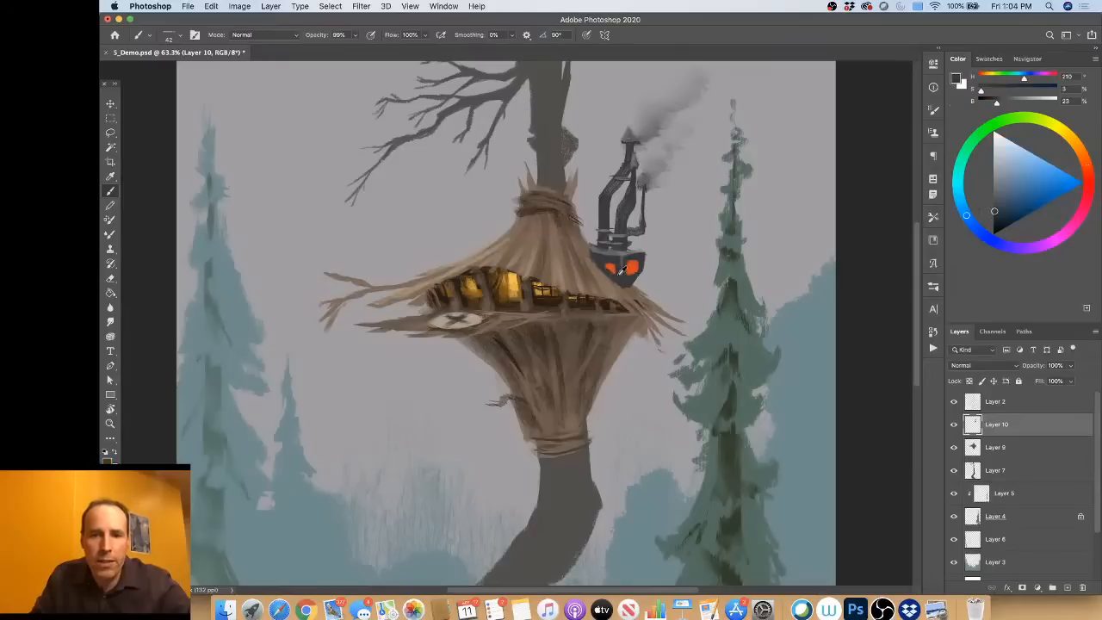
pyautogui.keyDown('alt'); pyautogui.click(622, 270); pyautogui.keyUp('alt')
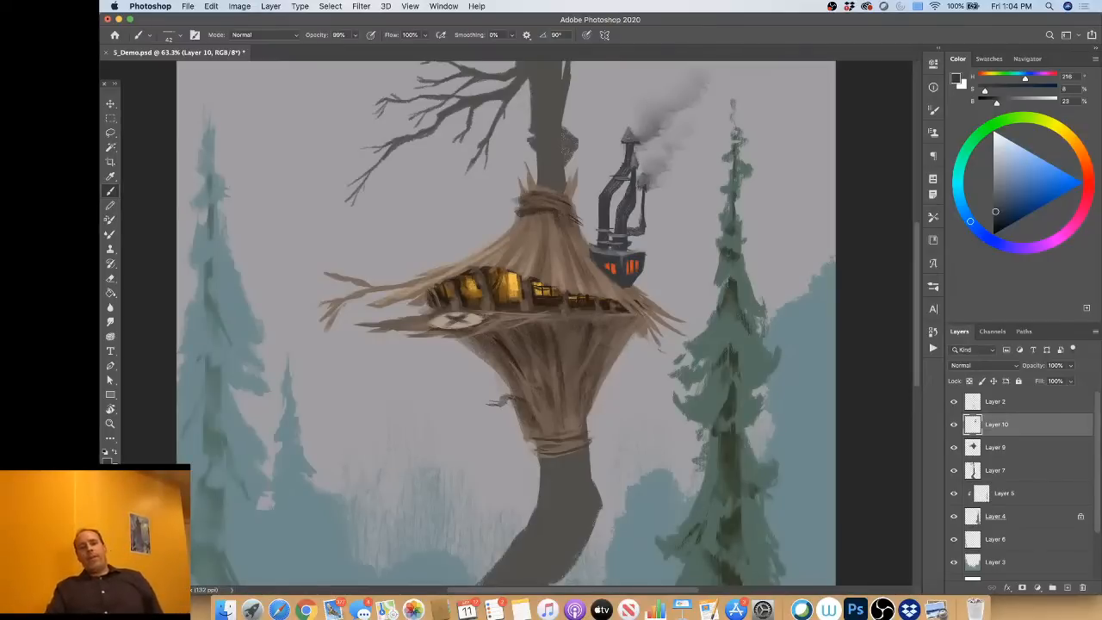
# Step: Add lighter grey edge highlights along the crooked chimney pipes to give them a rounded metal look
pyautogui.keyDown('alt'); pyautogui.click(607, 207); pyautogui.keyUp('alt')
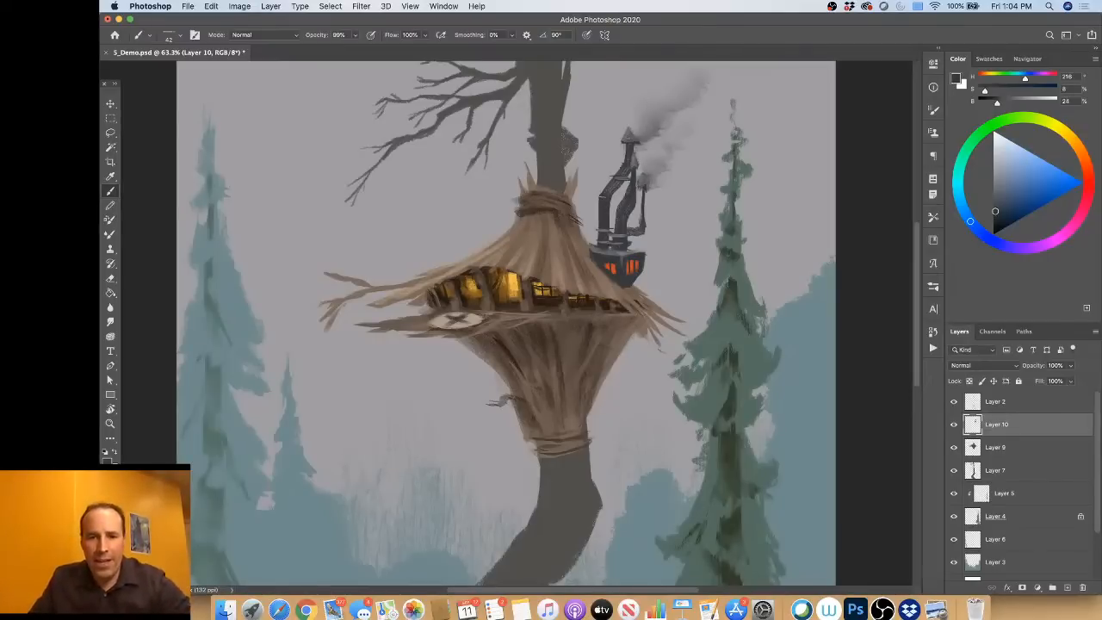
pyautogui.keyDown('alt'); pyautogui.click(634, 128); pyautogui.keyUp('alt')
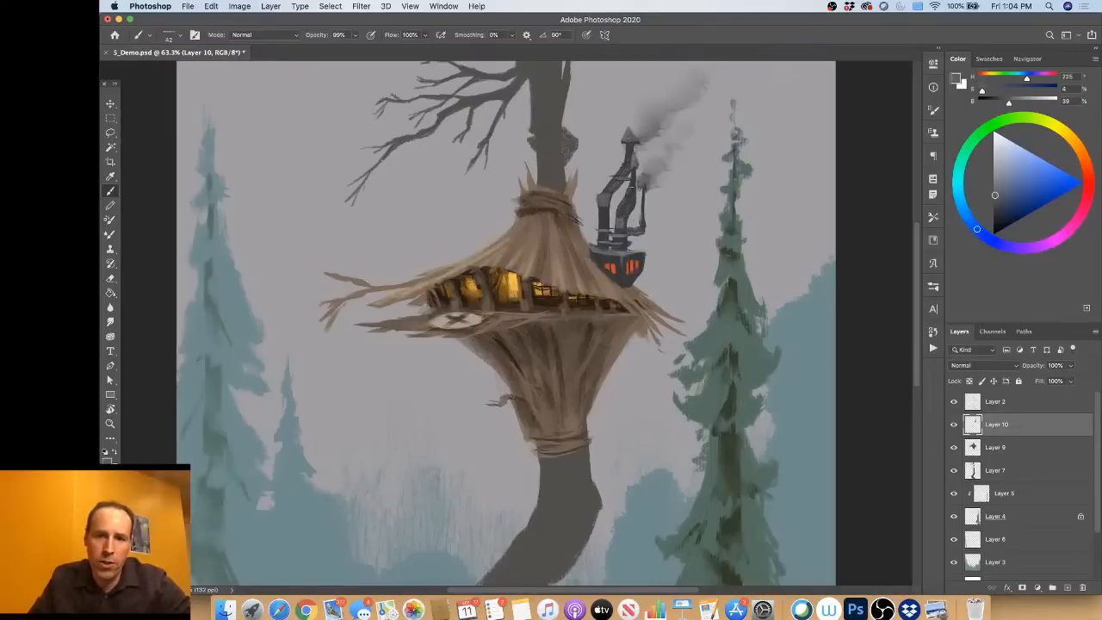
pyautogui.keyDown('alt'); pyautogui.click(636, 210); pyautogui.keyUp('alt')
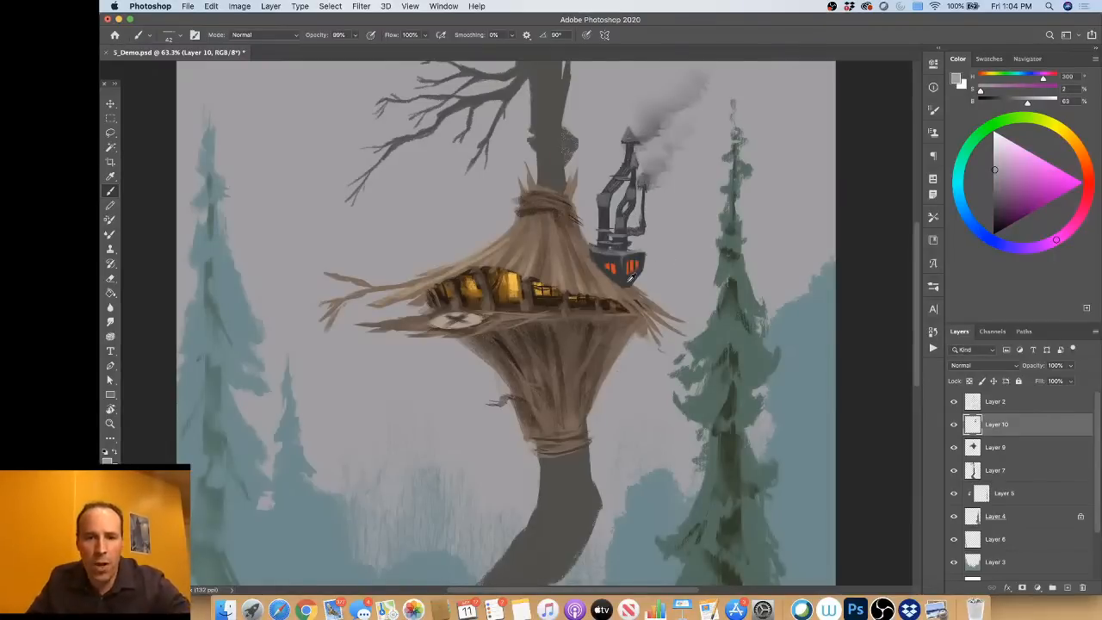
# Step: Paint a dark pipe running from the chimney base down to the roof edge and highlight it in grey
pyautogui.keyDown('alt'); pyautogui.click(629, 276); pyautogui.keyUp('alt')
pyautogui.moveTo(601, 278); pyautogui.dragTo(587, 301)
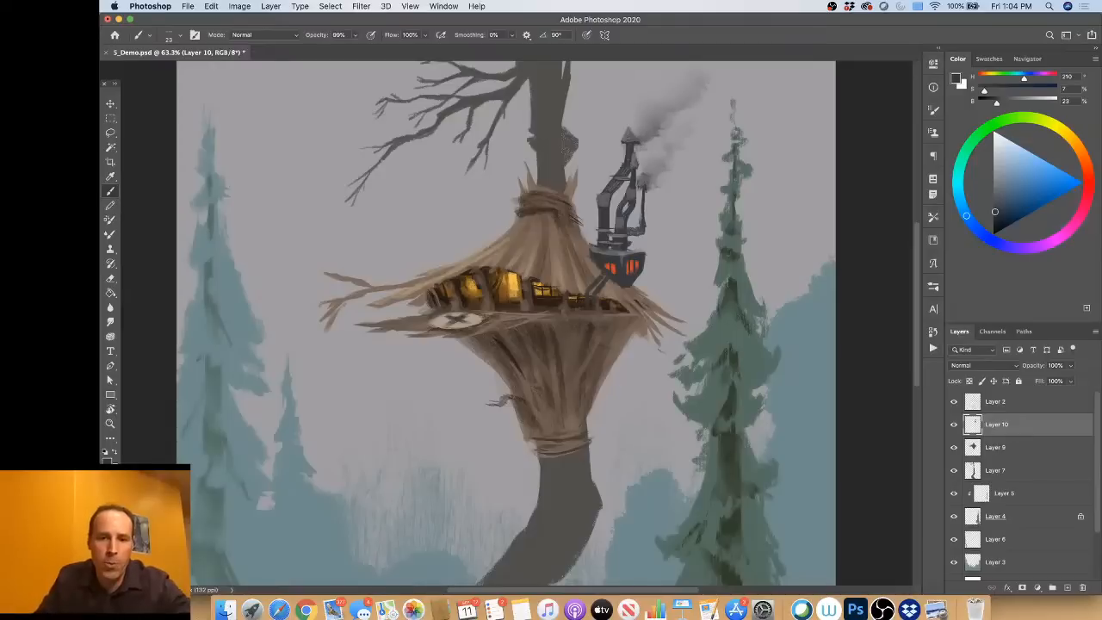
pyautogui.keyDown('alt'); pyautogui.click(612, 248); pyautogui.keyUp('alt')
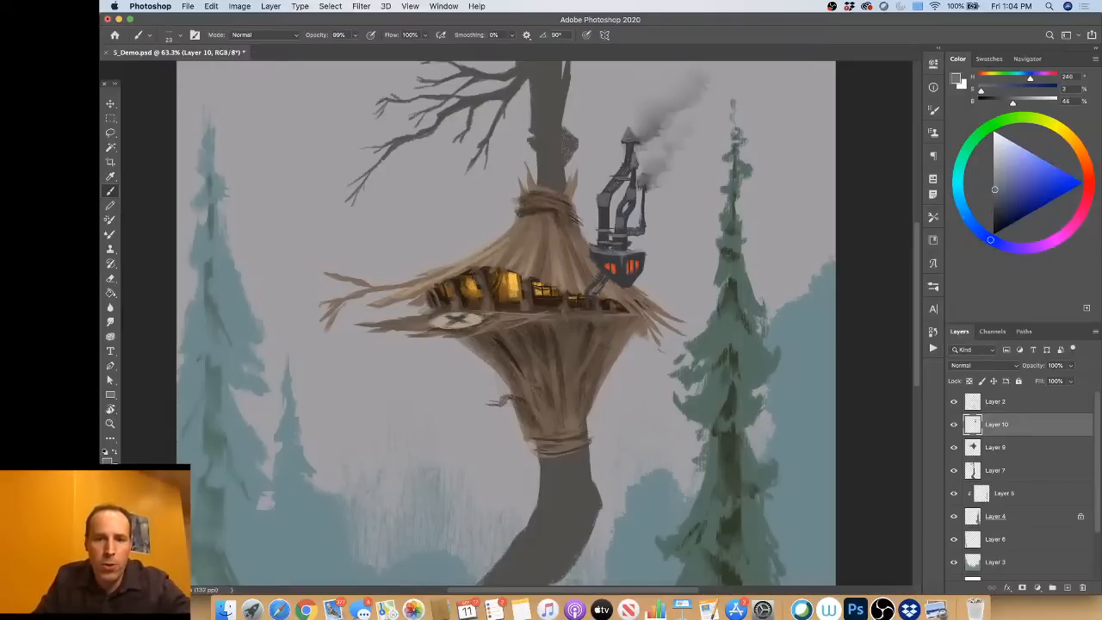
# Step: Round off the chimney base's right end, repaint its window as a circular orange opening with a dark grille, and touch up the glow
pyautogui.keyDown('alt'); pyautogui.click(634, 272); pyautogui.keyUp('alt')
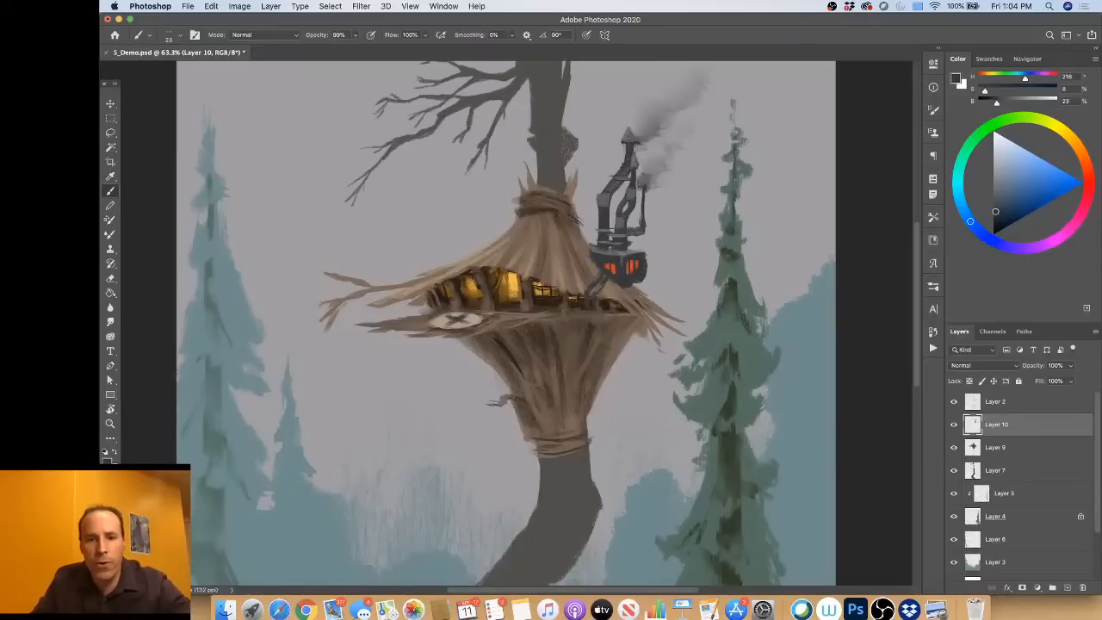
pyautogui.keyDown('alt'); pyautogui.click(638, 265); pyautogui.keyUp('alt')
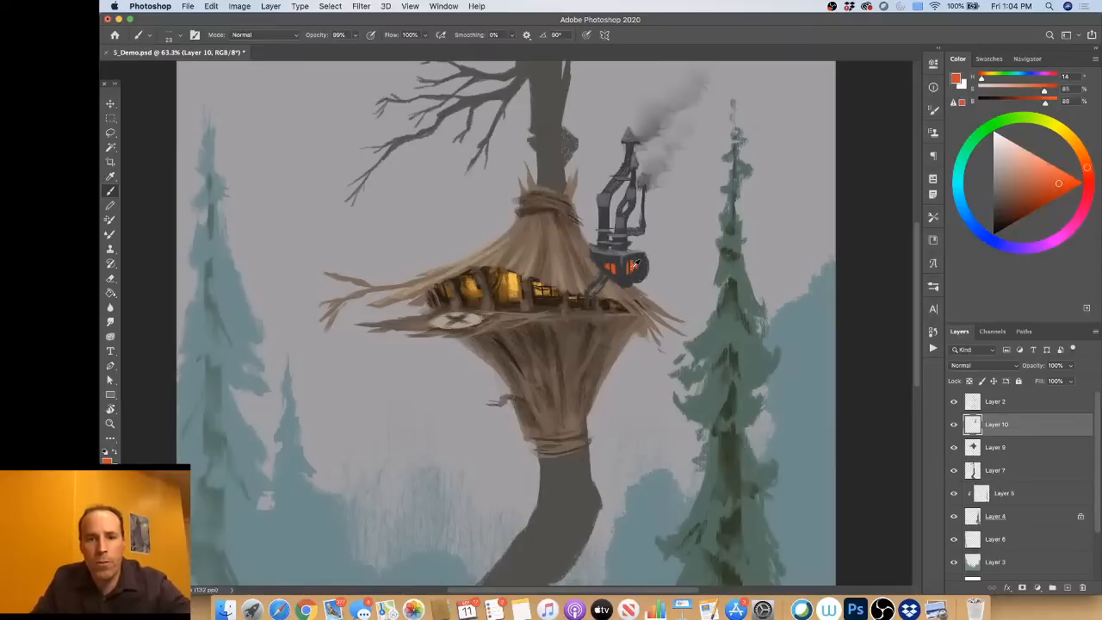
pyautogui.moveTo(632, 269); pyautogui.dragTo(638, 269)
pyautogui.keyDown('alt'); pyautogui.click(634, 251); pyautogui.keyUp('alt')
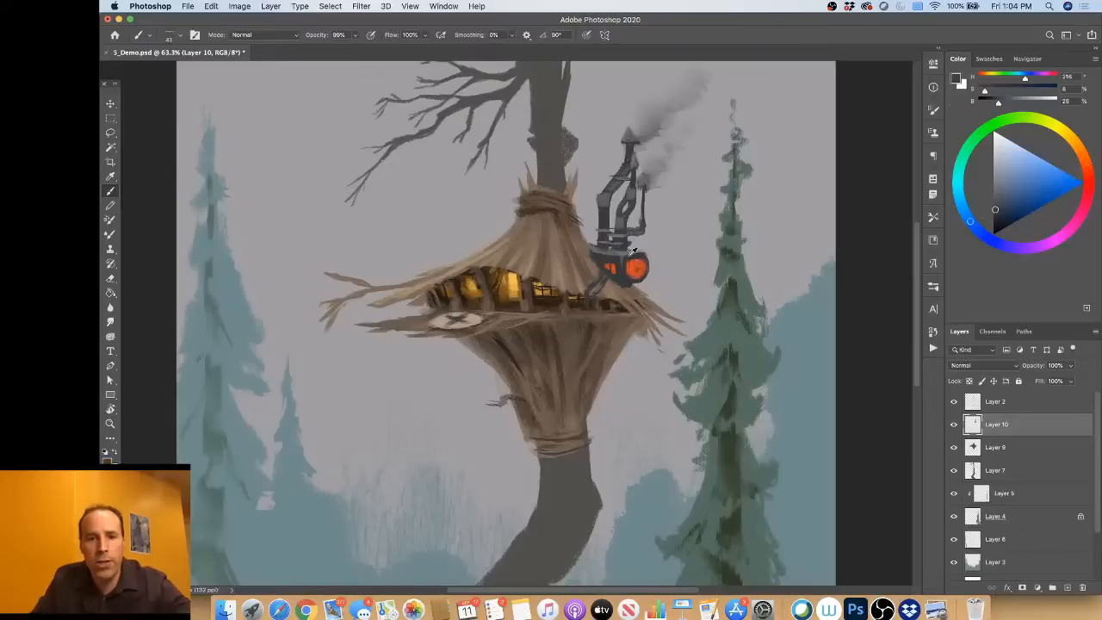
pyautogui.moveTo(630, 262)
pyautogui.mouseDown()
pyautogui.moveTo(627, 276)
pyautogui.moveTo(636, 269)
pyautogui.mouseUp()
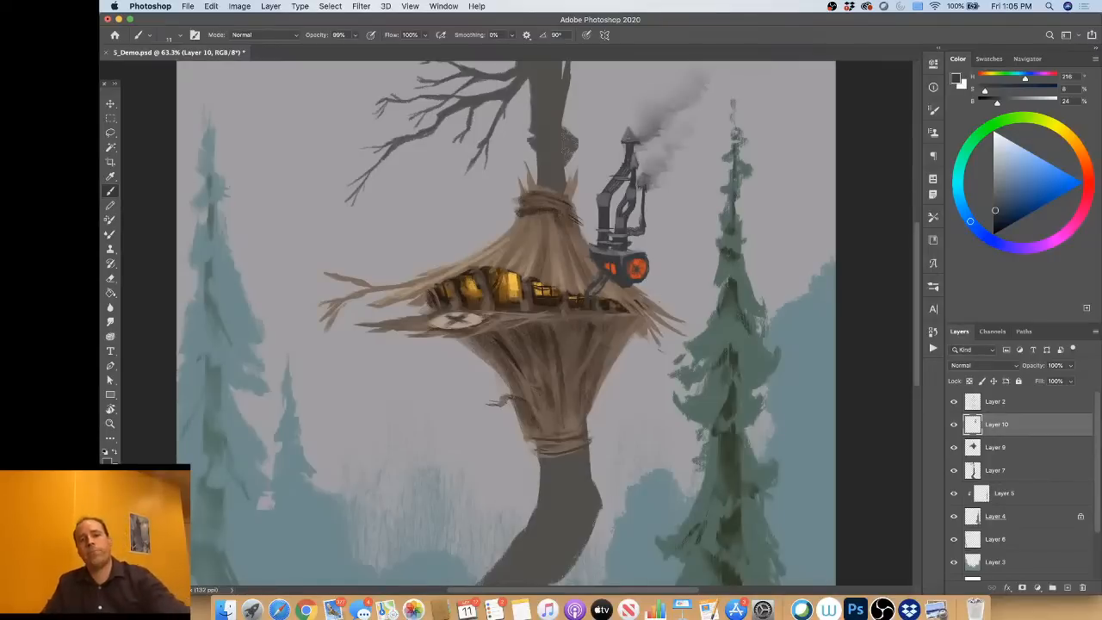
pyautogui.keyDown('alt'); pyautogui.click(621, 269); pyautogui.keyUp('alt')
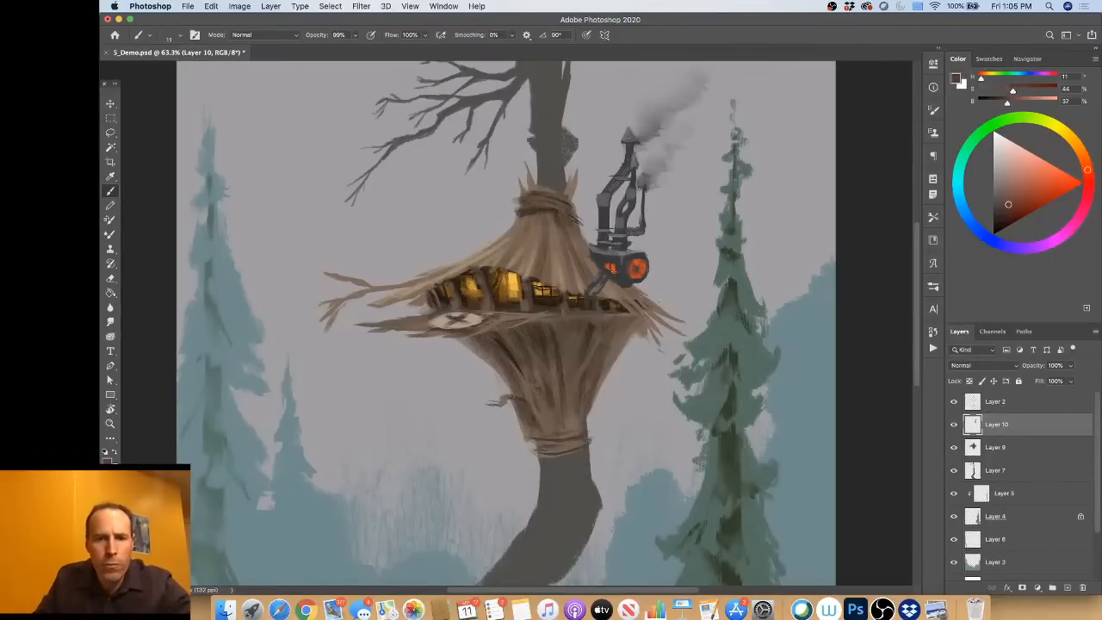
pyautogui.keyDown('alt'); pyautogui.click(641, 258); pyautogui.keyUp('alt')
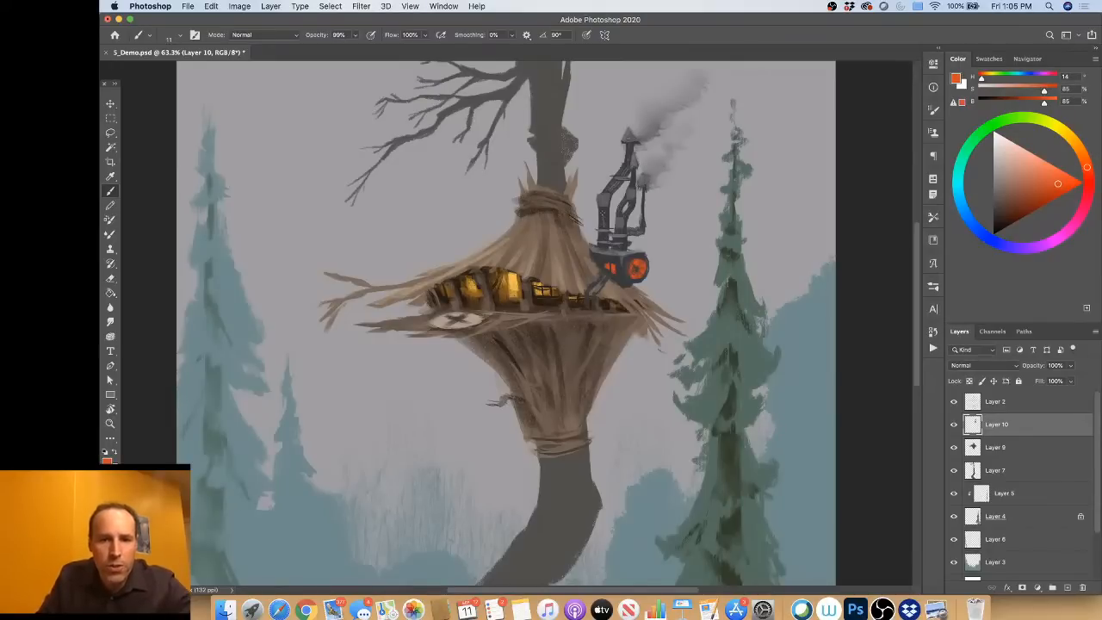
pyautogui.keyDown('alt'); pyautogui.click(606, 222); pyautogui.keyUp('alt')
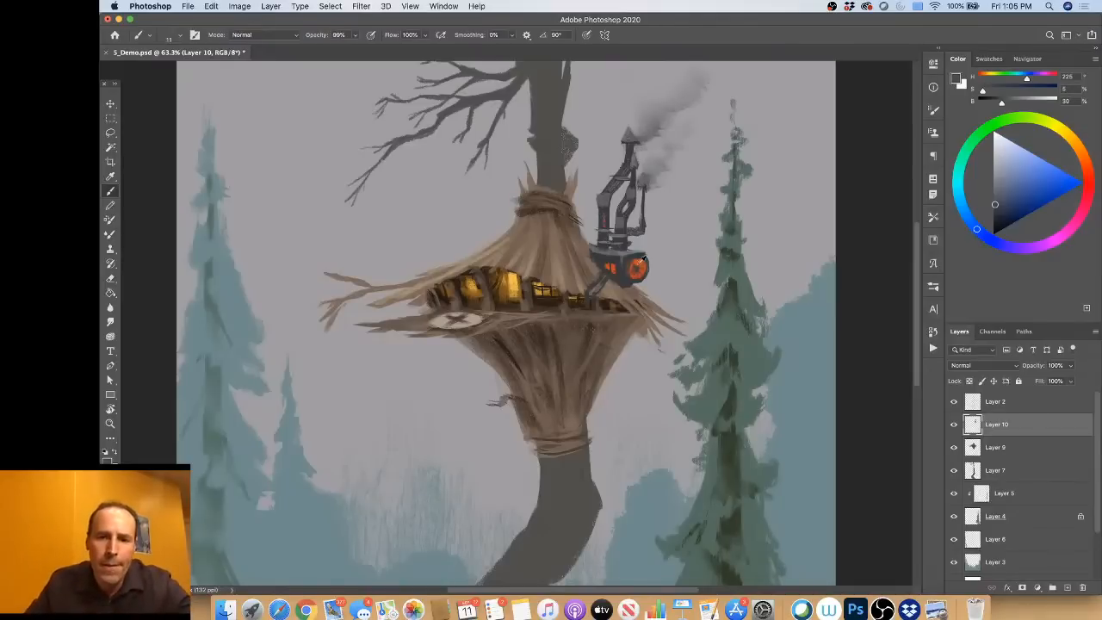
# Step: Extend the dark pipe from the chimney base down over the eave onto the top of the lower funnel
pyautogui.keyDown('alt'); pyautogui.click(622, 275); pyautogui.keyUp('alt')
pyautogui.moveTo(608, 296); pyautogui.dragTo(611, 296)
pyautogui.moveTo(596, 301); pyautogui.dragTo(588, 323)
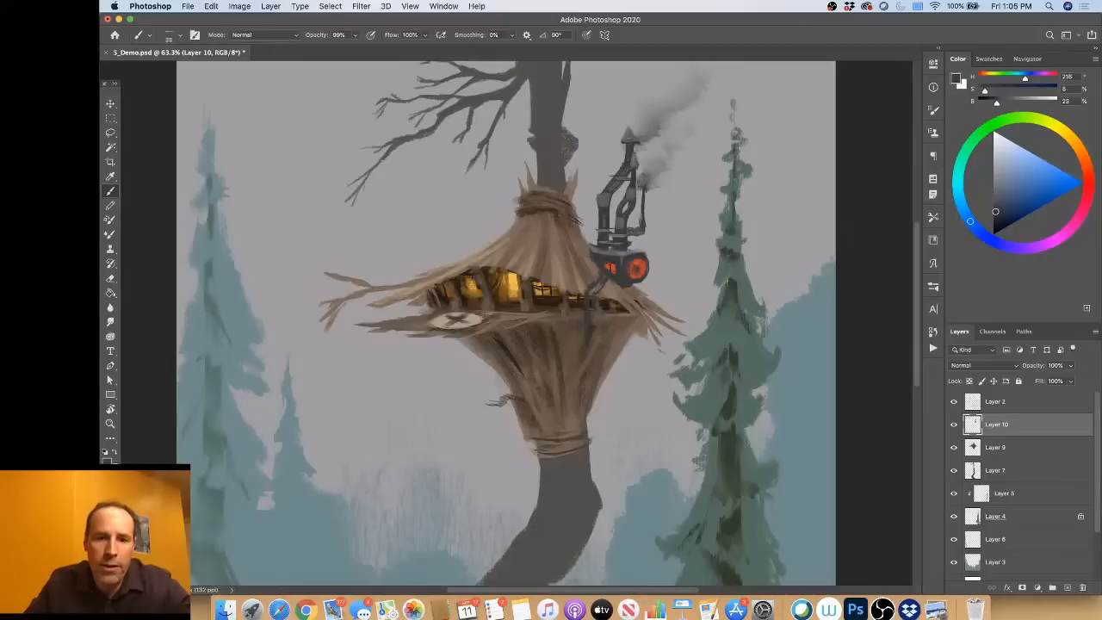
# Step: Paint a dark metal tank under the right eave with a bent pipe joining it to the lower funnel
pyautogui.moveTo(615, 379)
pyautogui.mouseDown()
pyautogui.moveTo(619, 389)
pyautogui.moveTo(620, 339)
pyautogui.mouseUp()
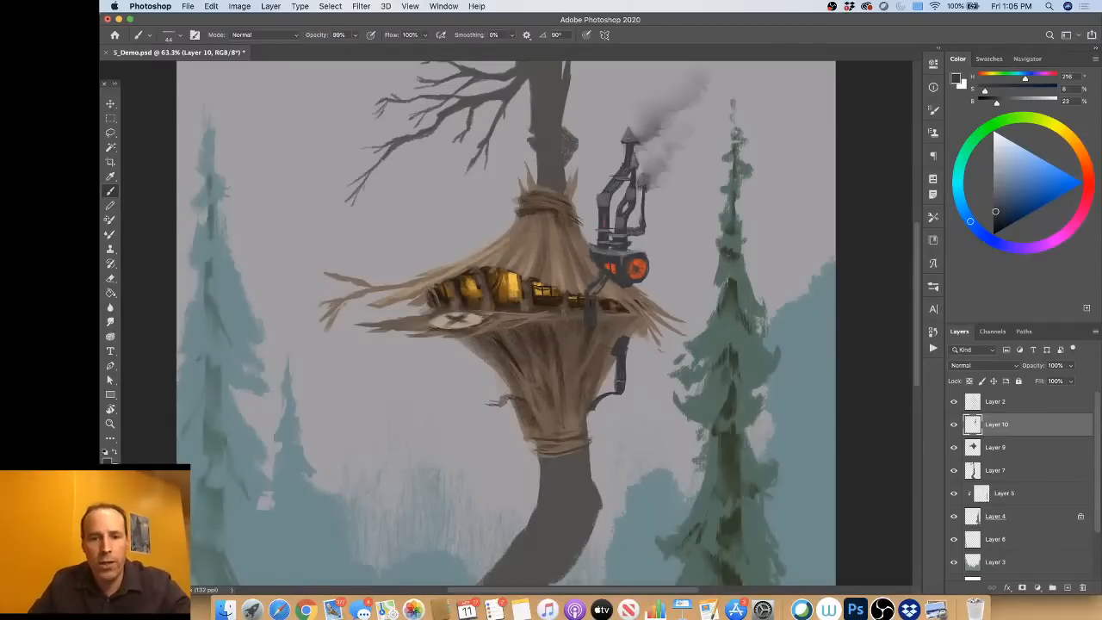
pyautogui.moveTo(615, 357)
pyautogui.mouseDown()
pyautogui.moveTo(616, 380)
pyautogui.moveTo(630, 345)
pyautogui.mouseUp()
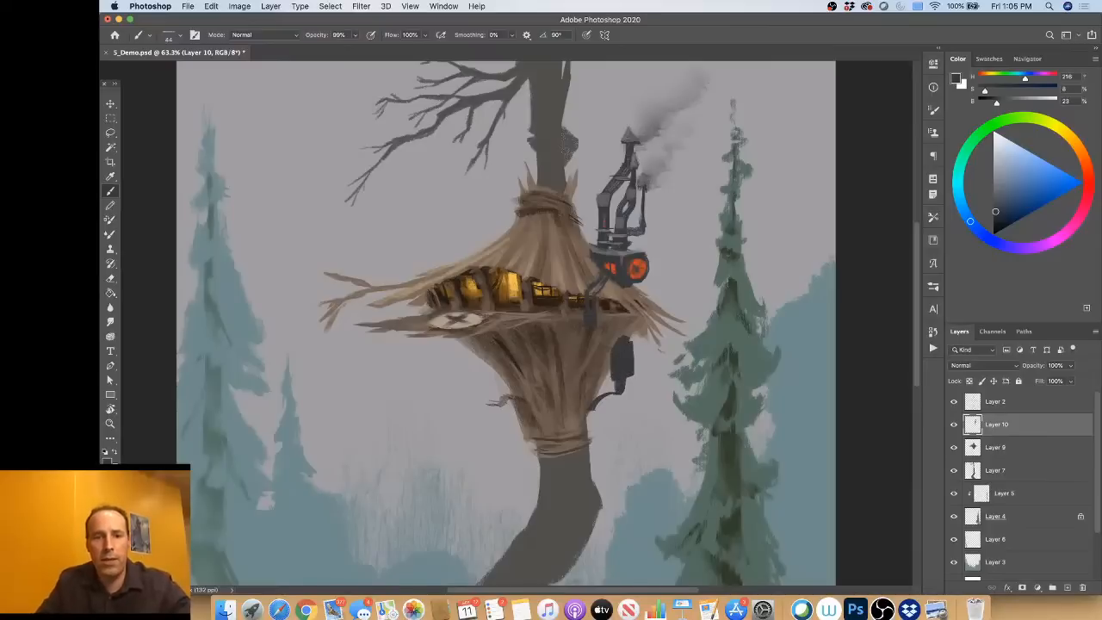
pyautogui.moveTo(454, 169); pyautogui.dragTo(434, 456)
pyautogui.press('super+z')
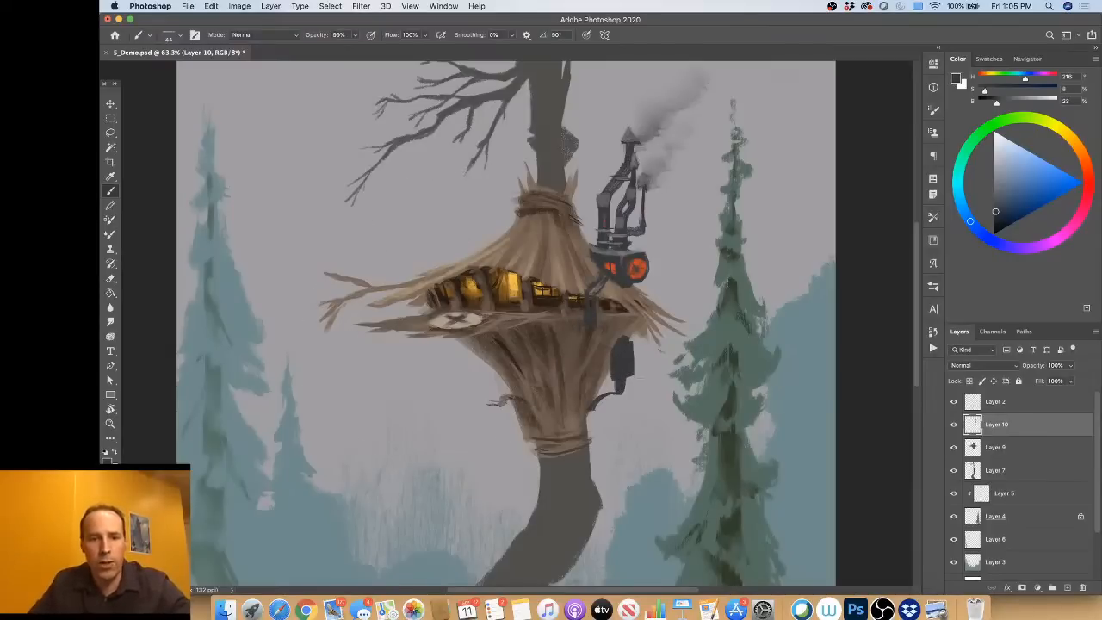
pyautogui.moveTo(612, 356); pyautogui.dragTo(616, 349)
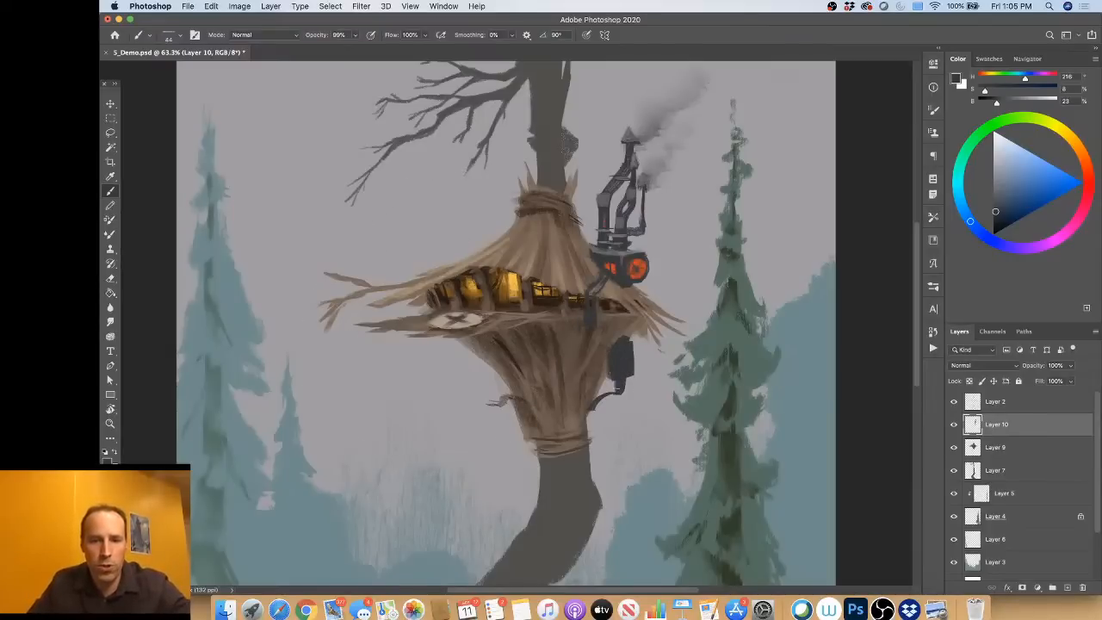
pyautogui.moveTo(618, 392)
pyautogui.mouseDown()
pyautogui.moveTo(601, 395)
pyautogui.moveTo(589, 417)
pyautogui.moveTo(587, 406)
pyautogui.mouseUp()
# Step: Paint lighter grey faces and highlights on the tank and its bent pipe, starting from hue 216
pyautogui.click(999, 180)
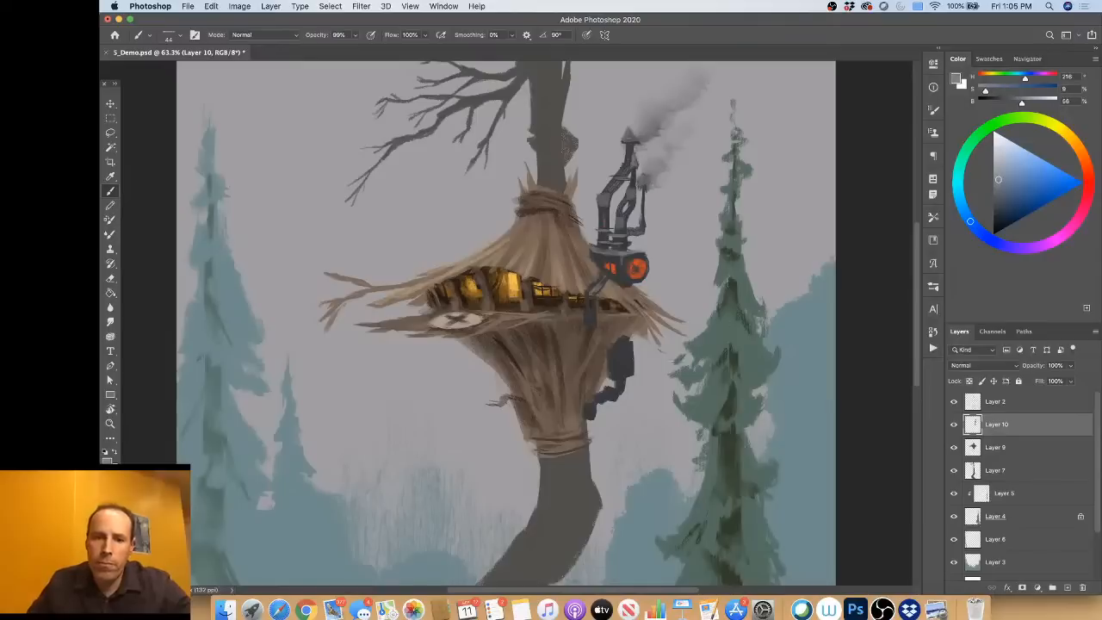
pyautogui.moveTo(611, 347)
pyautogui.mouseDown()
pyautogui.moveTo(618, 378)
pyautogui.moveTo(627, 356)
pyautogui.moveTo(630, 374)
pyautogui.moveTo(616, 370)
pyautogui.moveTo(631, 376)
pyautogui.moveTo(588, 418)
pyautogui.moveTo(632, 372)
pyautogui.mouseUp()
pyautogui.keyDown('alt'); pyautogui.click(620, 355); pyautogui.keyUp('alt')
pyautogui.keyDown('alt'); pyautogui.click(592, 412); pyautogui.keyUp('alt')
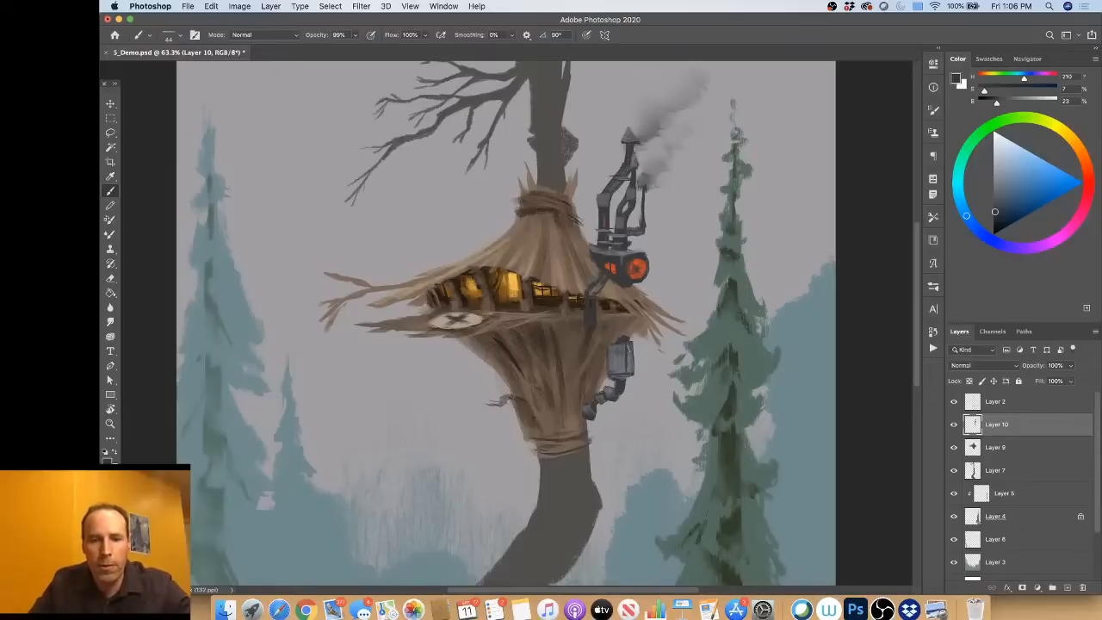
pyautogui.keyDown('alt'); pyautogui.click(617, 355); pyautogui.keyUp('alt')
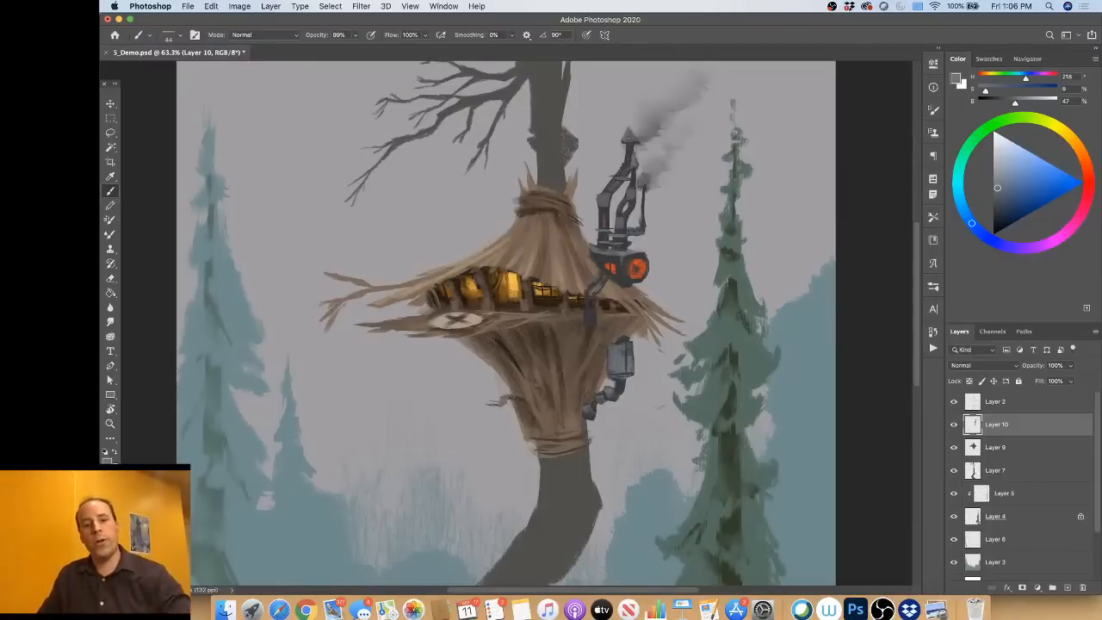
pyautogui.scroll(-5, 508, 272)
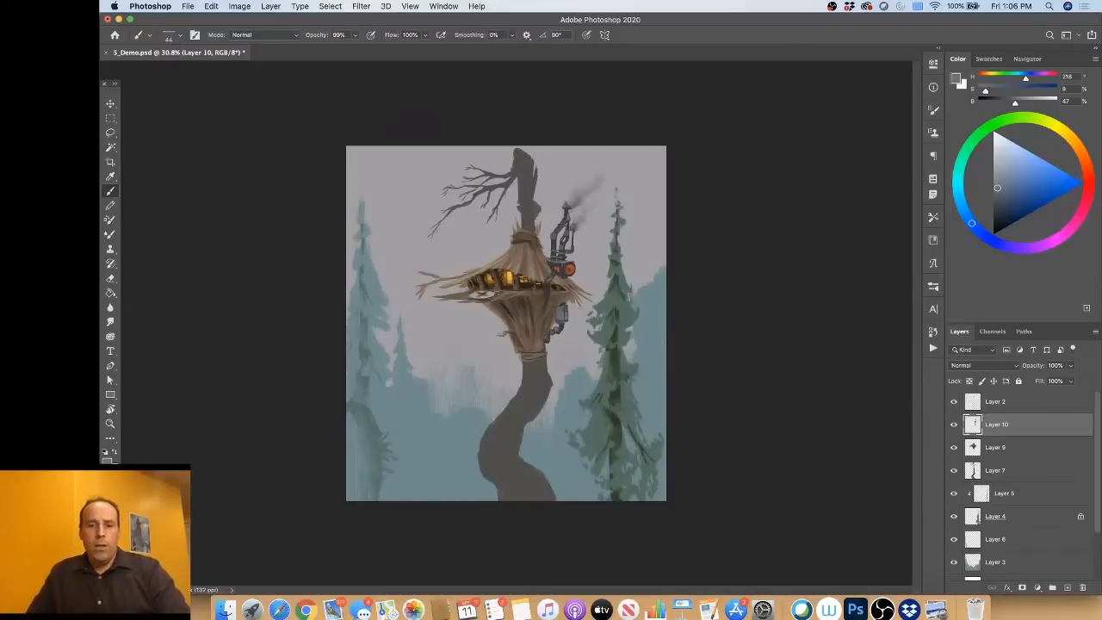
pyautogui.scroll(3, 506, 323)
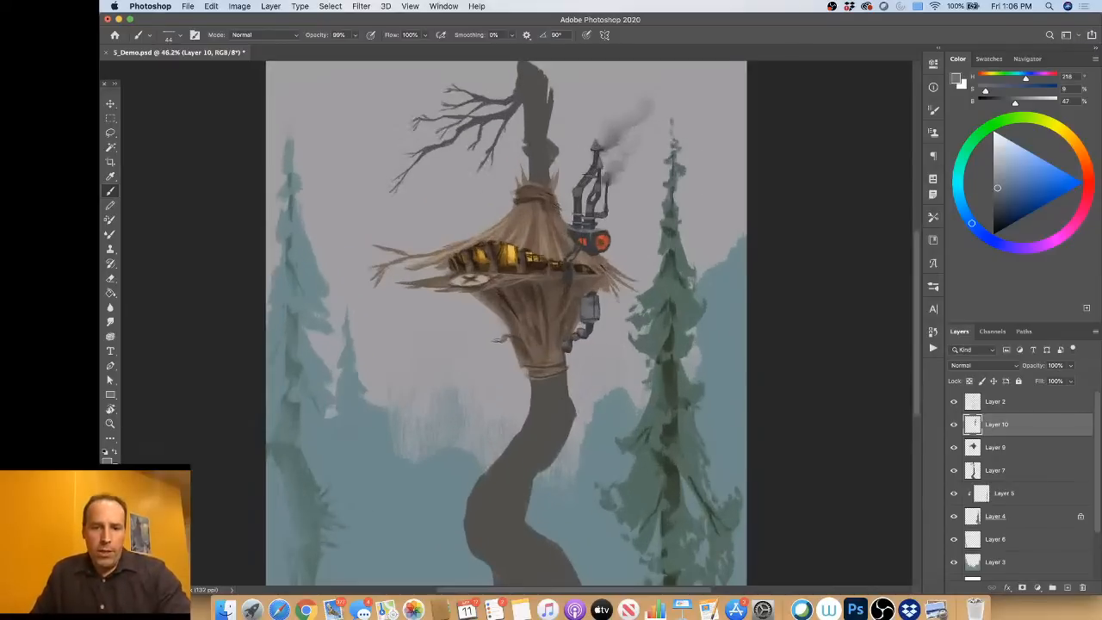
pyautogui.scroll(-1, 544, 410)
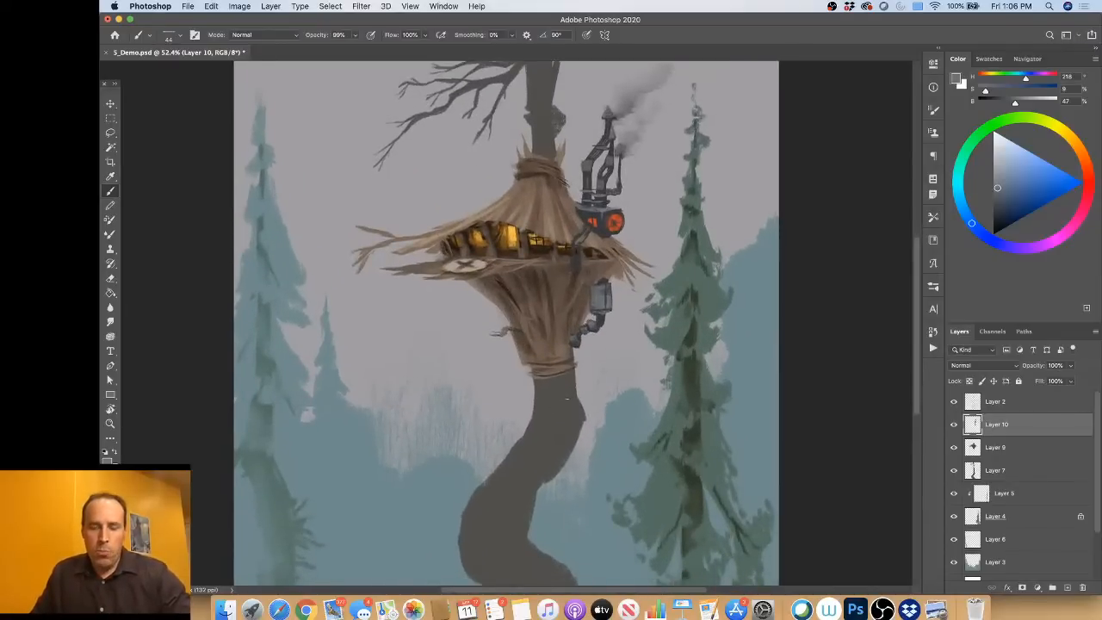
# Step: Raise the opacity of Layer 2 so the sketch lines show faintly over the painting
pyautogui.click(999, 401)
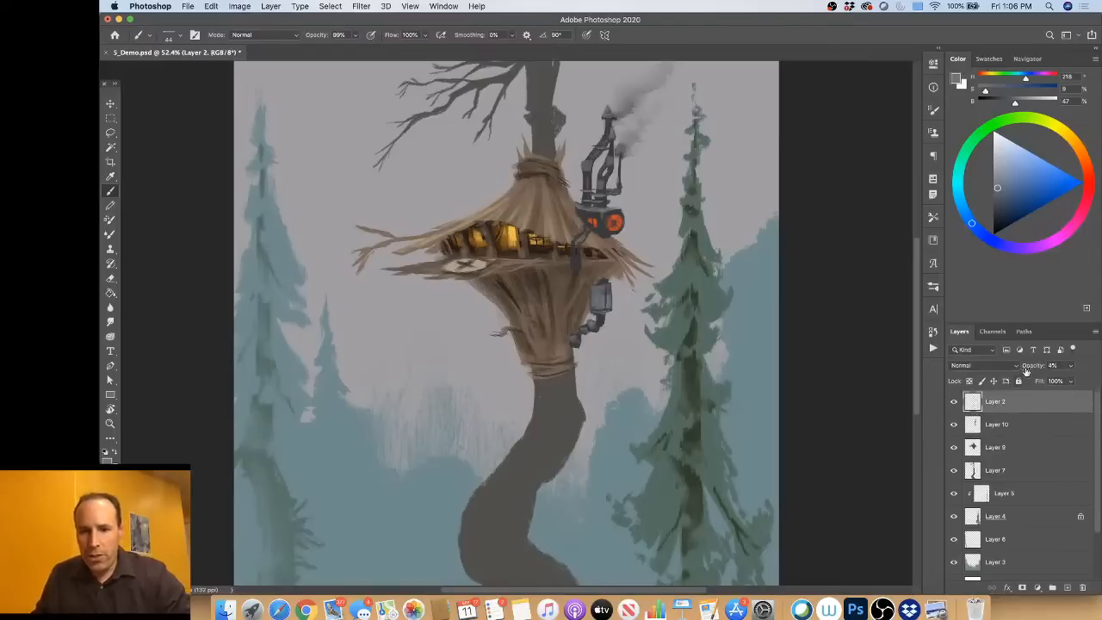
pyautogui.moveTo(1055, 366); pyautogui.dragTo(1038, 371)
pyautogui.click(1004, 424)
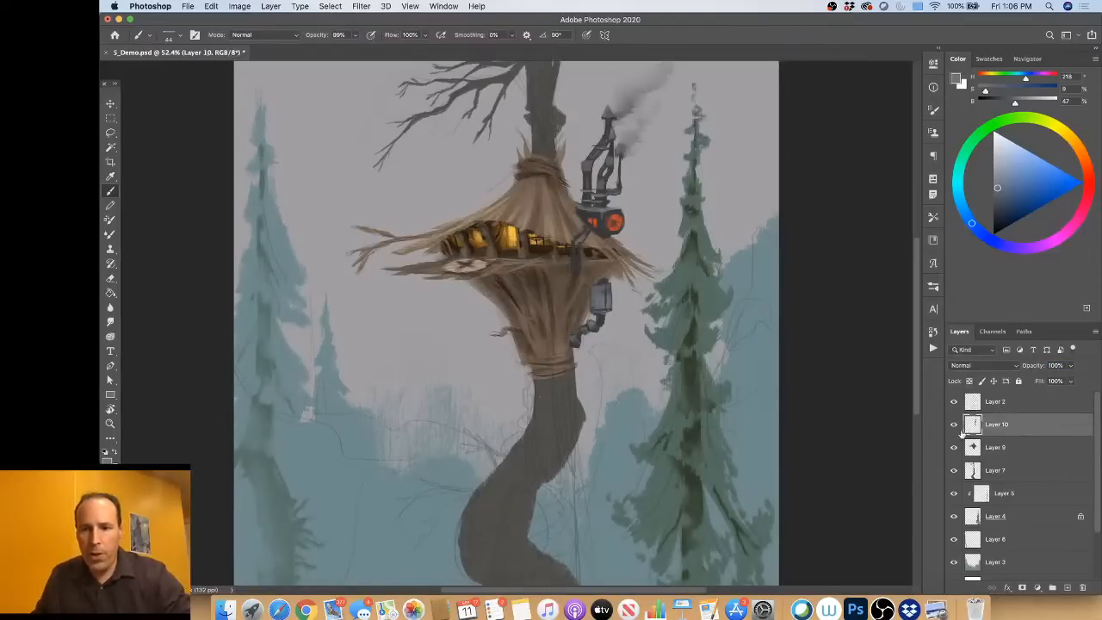
# Step: On Layer 7, paint lighter bark patches down the trunk below the shack in muted brown, hue 36, saturation 12, brightness 45
pyautogui.click(997, 471)
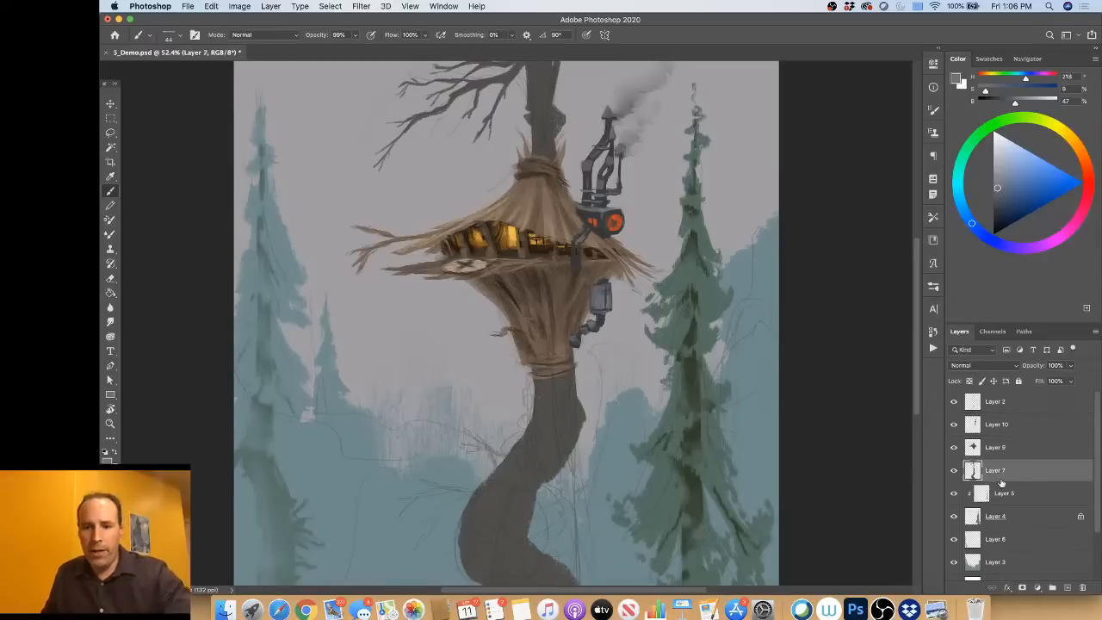
pyautogui.keyDown('alt'); pyautogui.click(566, 381); pyautogui.keyUp('alt')
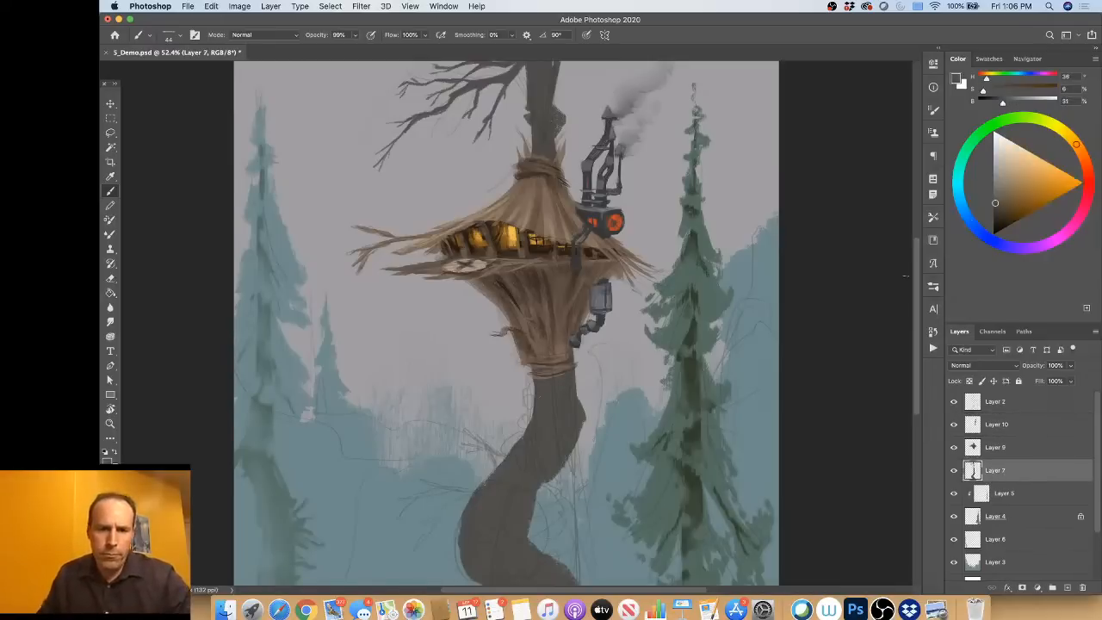
pyautogui.moveTo(1005, 191); pyautogui.dragTo(1002, 176)
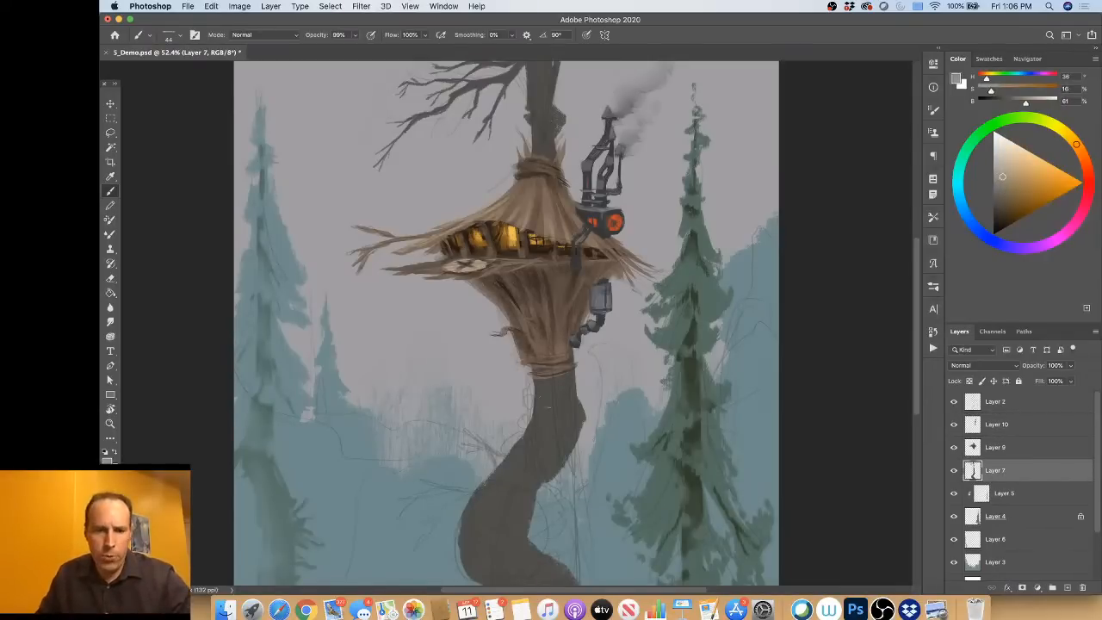
pyautogui.moveTo(546, 403)
pyautogui.mouseDown()
pyautogui.moveTo(543, 386)
pyautogui.moveTo(562, 388)
pyautogui.mouseUp()
pyautogui.press('super+z')
pyautogui.moveTo(1001, 181); pyautogui.dragTo(999, 190)
pyautogui.moveTo(540, 386)
pyautogui.mouseDown()
pyautogui.moveTo(550, 437)
pyautogui.moveTo(545, 422)
pyautogui.moveTo(532, 441)
pyautogui.moveTo(545, 454)
pyautogui.moveTo(513, 462)
pyautogui.moveTo(515, 451)
pyautogui.moveTo(505, 464)
pyautogui.moveTo(533, 467)
pyautogui.mouseUp()
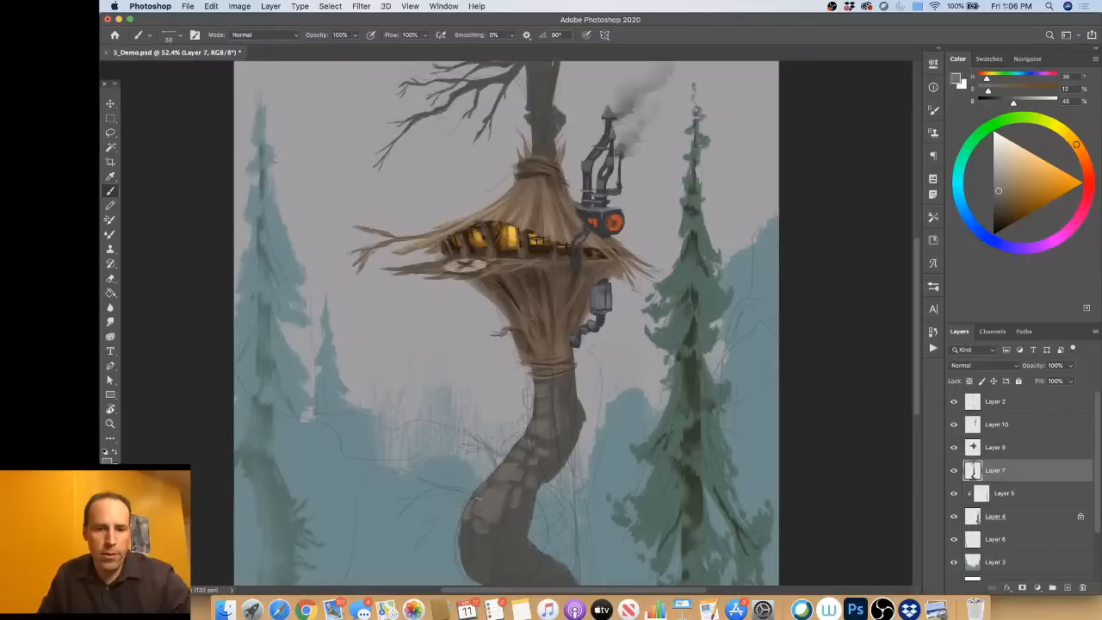
# Step: Paint two dark bare branches off the left side of the lower trunk and blend their bases with sampled bark colour
pyautogui.keyDown('alt'); pyautogui.click(520, 517); pyautogui.keyUp('alt')
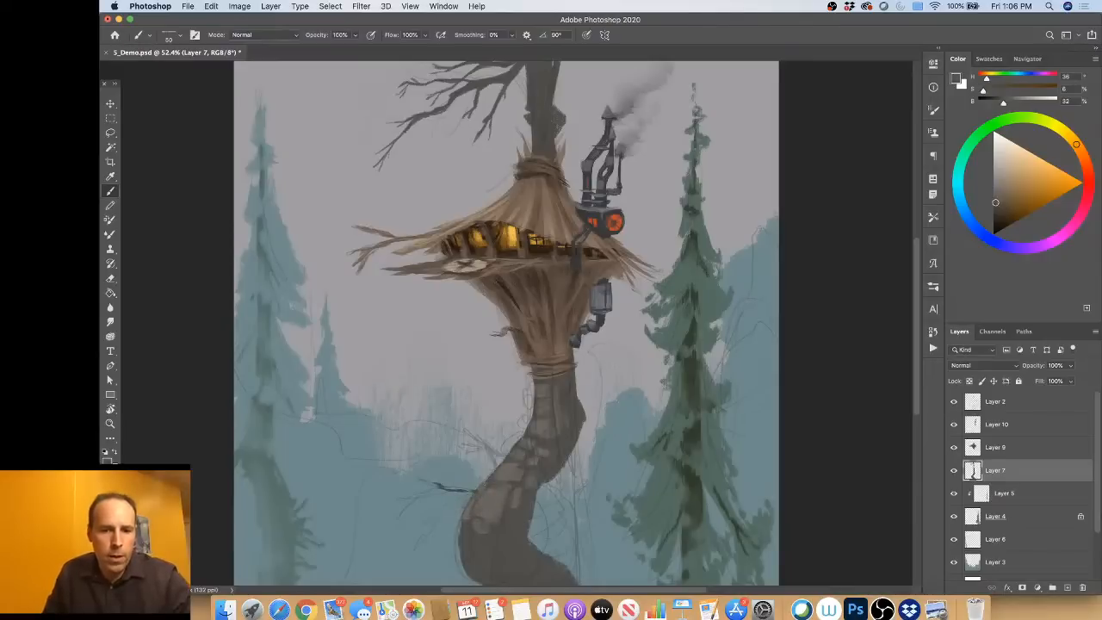
pyautogui.moveTo(474, 495); pyautogui.dragTo(436, 522)
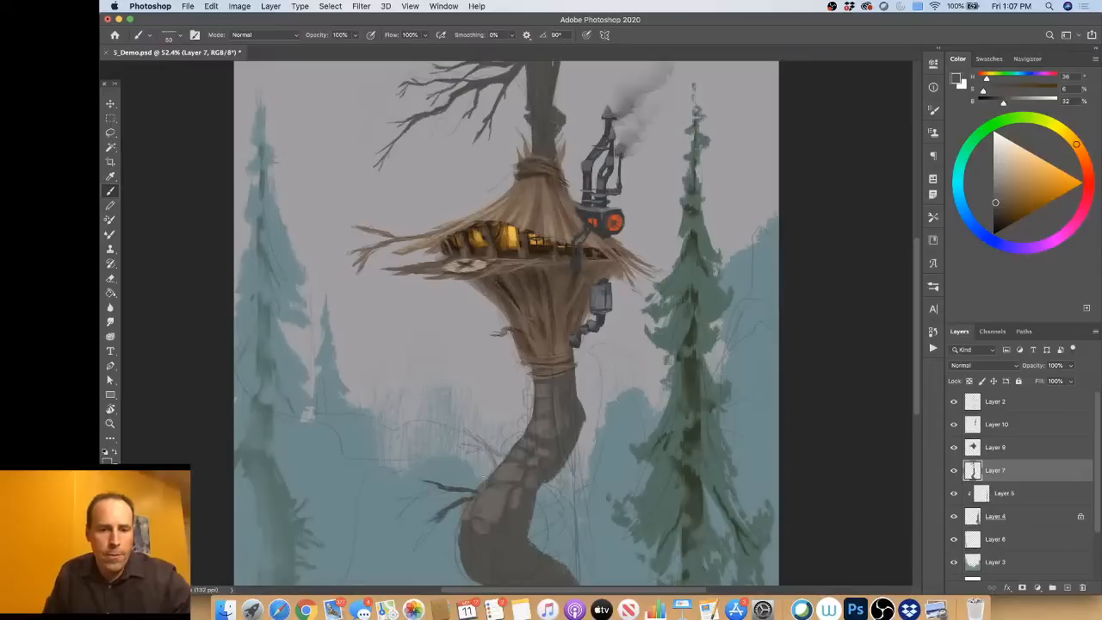
pyautogui.moveTo(495, 471); pyautogui.dragTo(473, 442)
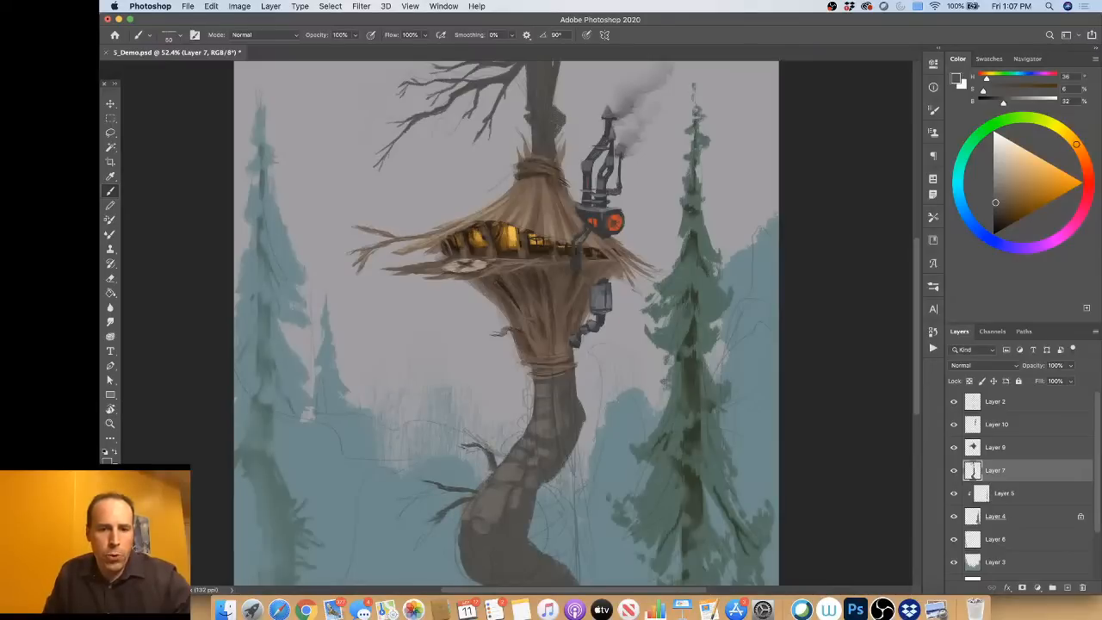
pyautogui.keyDown('alt'); pyautogui.click(489, 463); pyautogui.keyUp('alt')
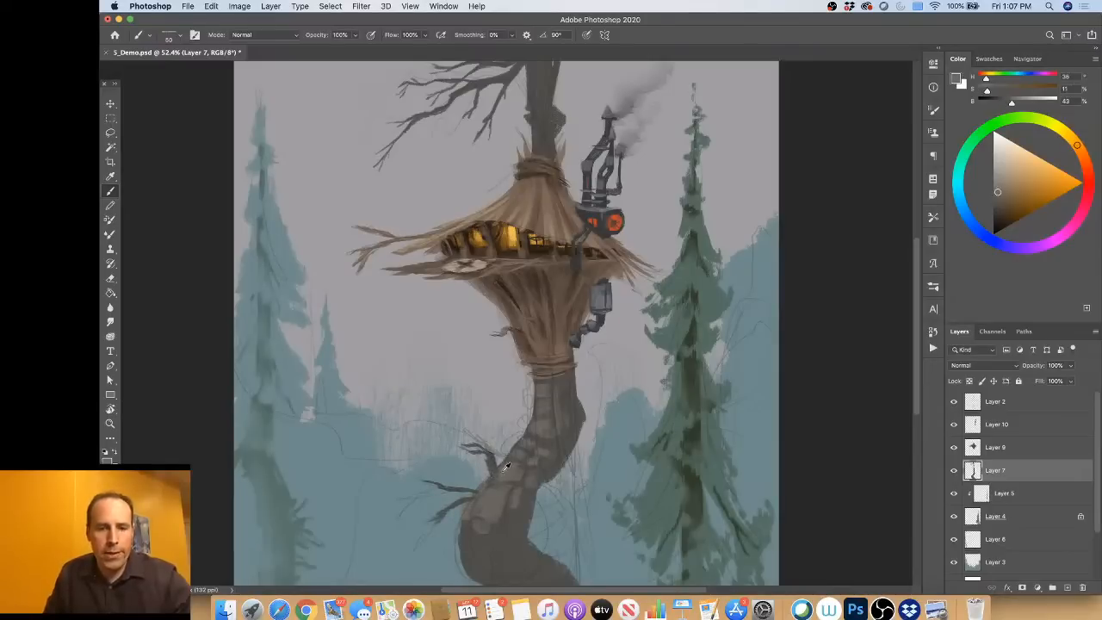
pyautogui.keyDown('alt'); pyautogui.click(493, 465); pyautogui.keyUp('alt')
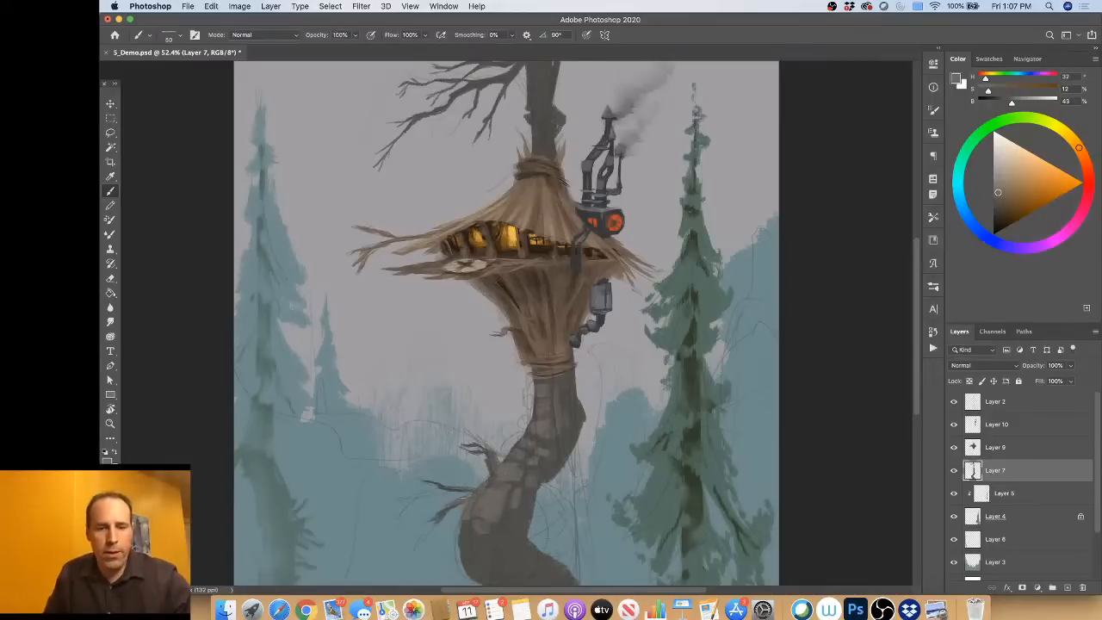
# Step: Enlarge the brush to about 65 px and soften the bark patches on the trunk's lower bend with sampled browns
pyautogui.keyDown('ctrl'); pyautogui.keyDown('alt'); pyautogui.moveTo(494, 509); pyautogui.dragTo(498, 512); pyautogui.keyUp('alt'); pyautogui.keyUp('ctrl')
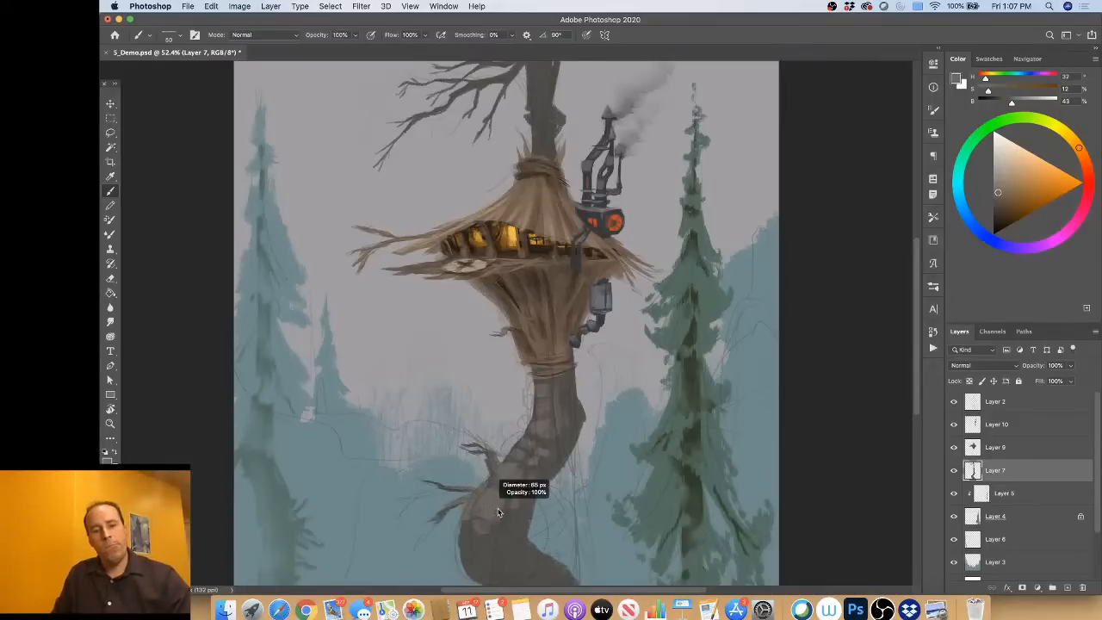
pyautogui.keyDown('alt'); pyautogui.click(515, 527); pyautogui.keyUp('alt')
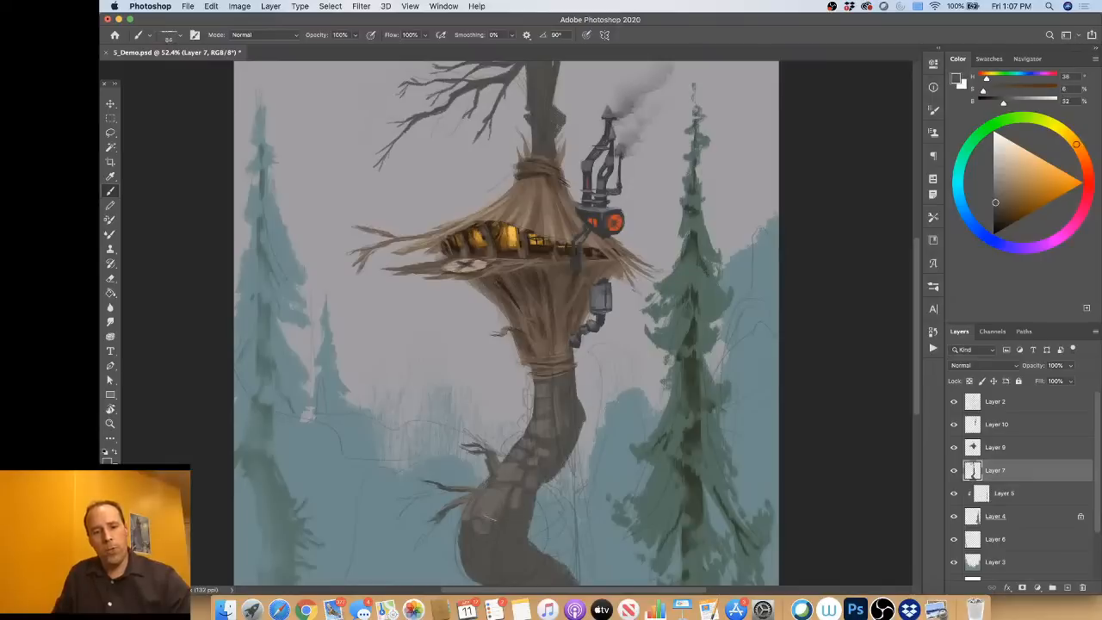
pyautogui.keyDown('ctrl'); pyautogui.keyDown('alt'); pyautogui.moveTo(518, 477); pyautogui.dragTo(522, 472); pyautogui.keyUp('alt'); pyautogui.keyUp('ctrl')
pyautogui.keyDown('alt'); pyautogui.click(512, 474); pyautogui.keyUp('alt')
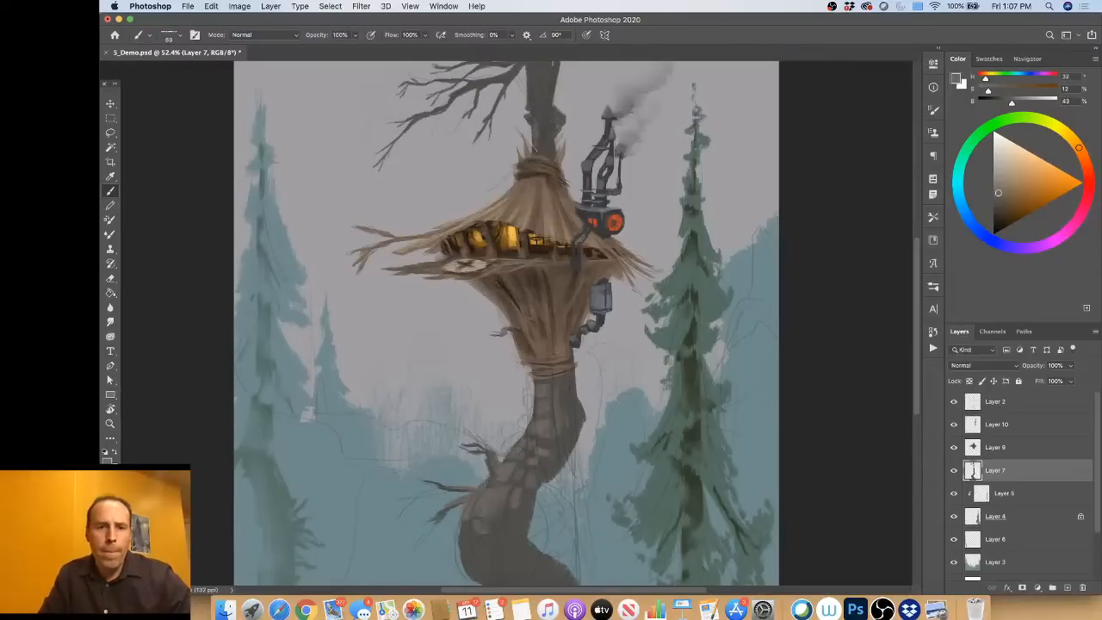
# Step: Paint lighter vertical bark strokes down the upper trunk above the roof
pyautogui.moveTo(541, 82); pyautogui.dragTo(539, 106)
pyautogui.scroll(5, 534, 104)
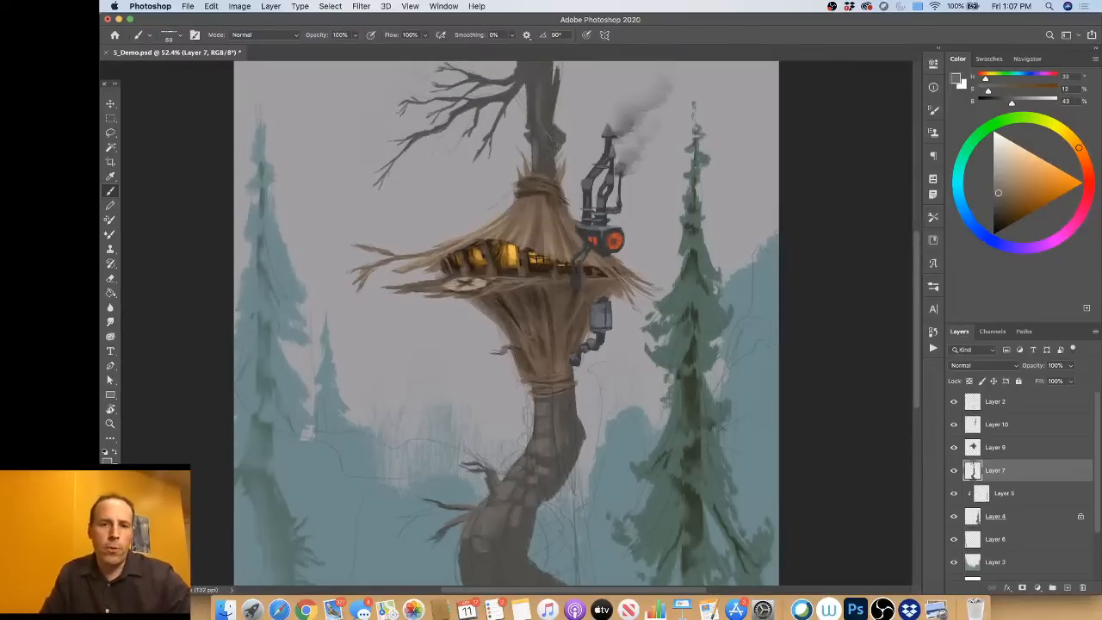
pyautogui.moveTo(526, 91); pyautogui.dragTo(530, 167)
pyautogui.moveTo(533, 109); pyautogui.dragTo(536, 139)
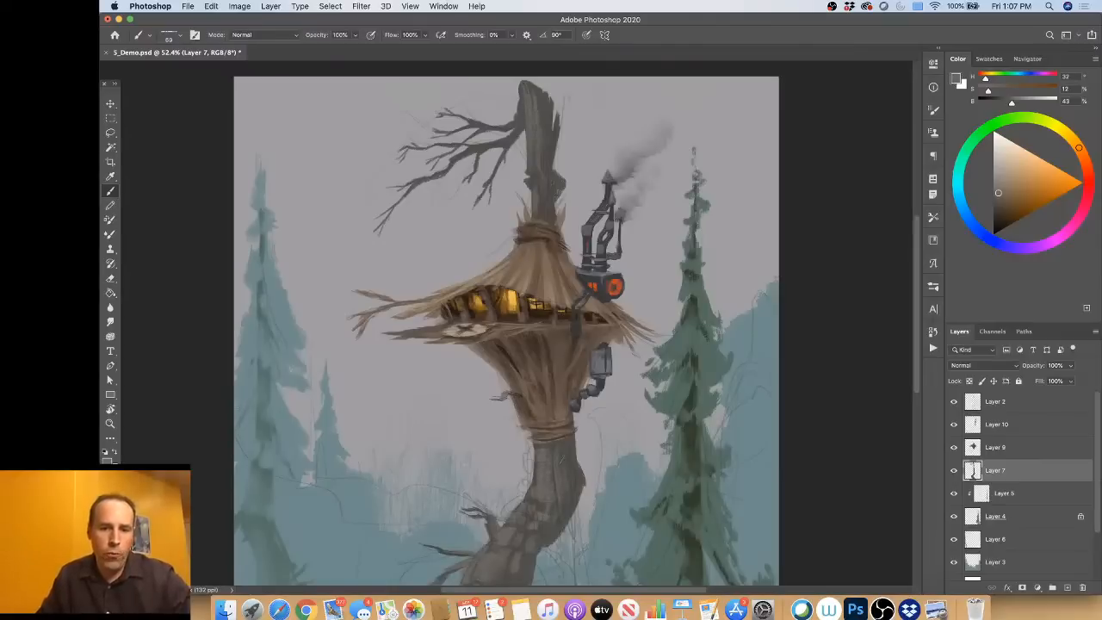
# Step: Blend light and dark bark strokes on the trunk just below the lower funnel, alternating sampled browns
pyautogui.keyDown('alt'); pyautogui.click(579, 478); pyautogui.keyUp('alt')
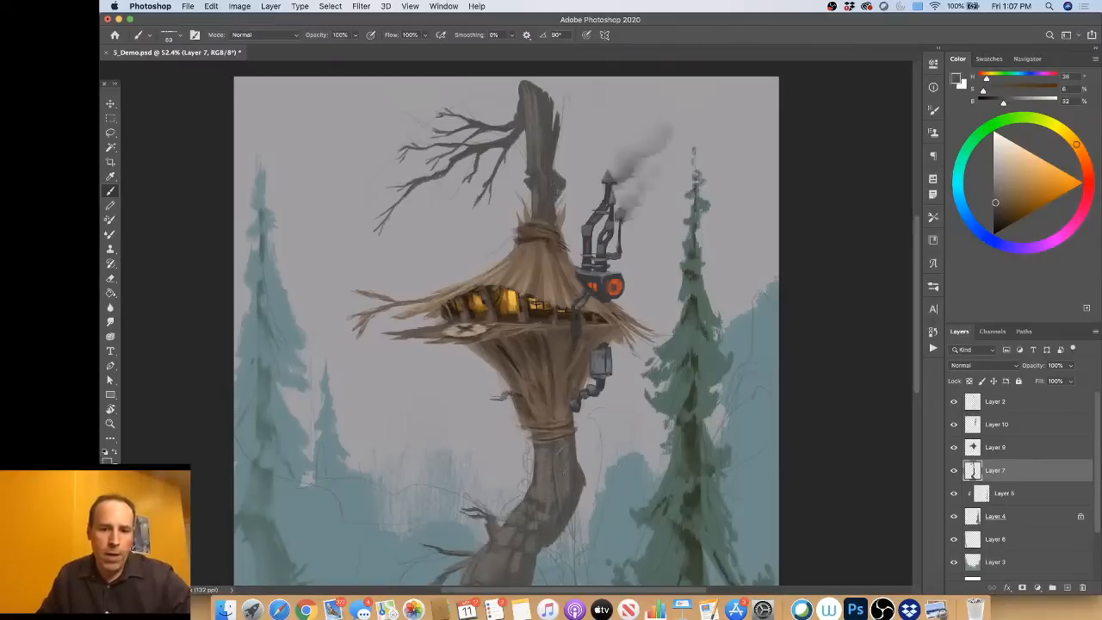
pyautogui.keyDown('alt'); pyautogui.click(549, 492); pyautogui.keyUp('alt')
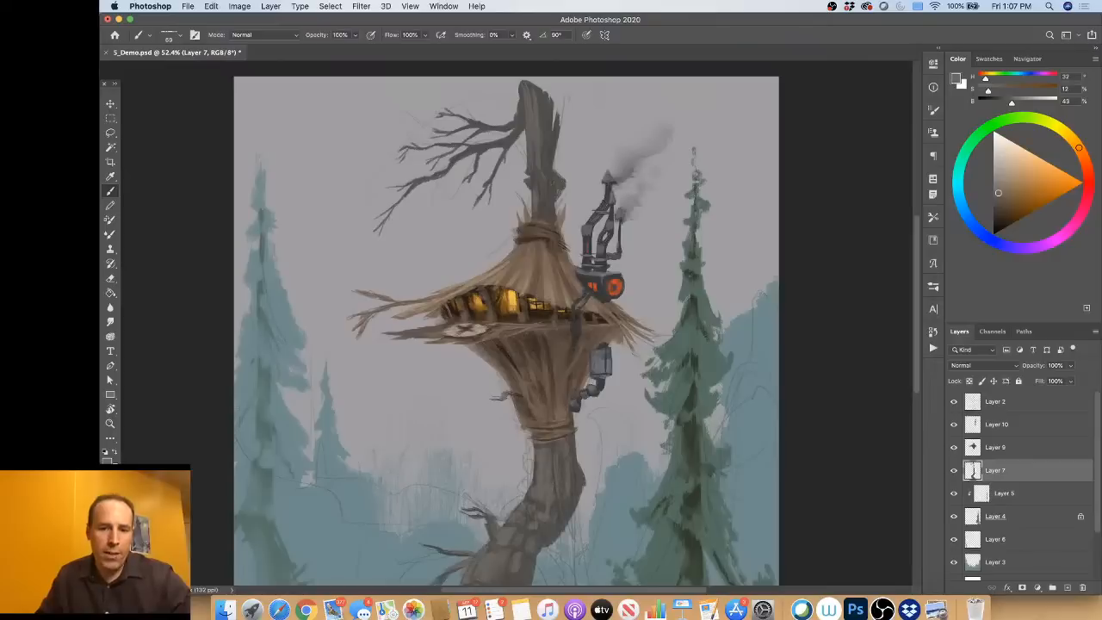
pyautogui.keyDown('alt'); pyautogui.click(556, 531); pyautogui.keyUp('alt')
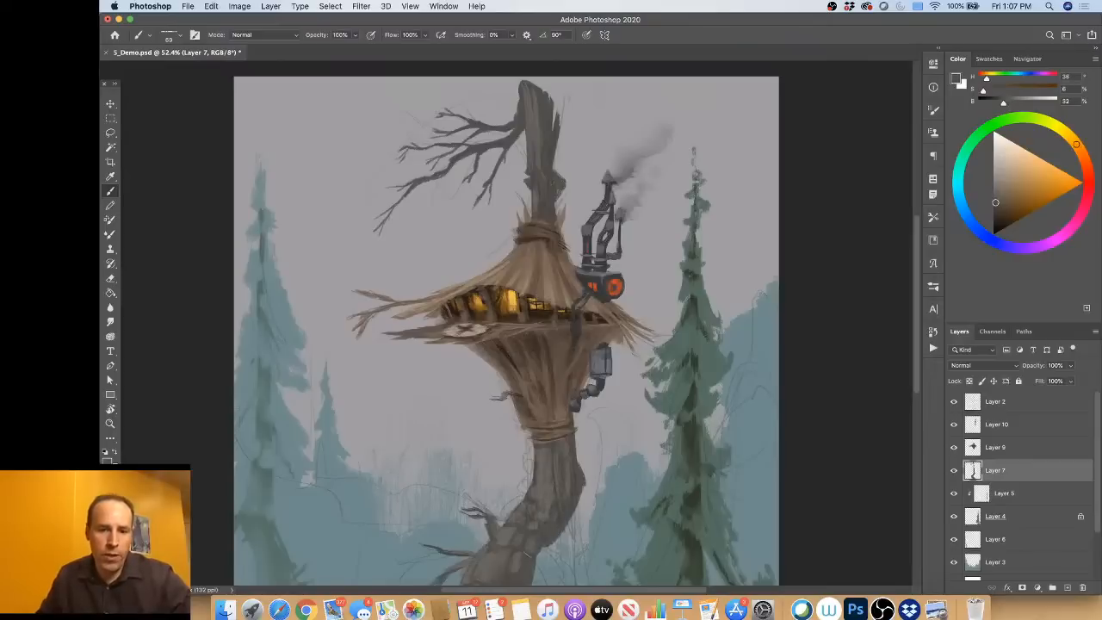
pyautogui.keyDown('alt'); pyautogui.click(552, 500); pyautogui.keyUp('alt')
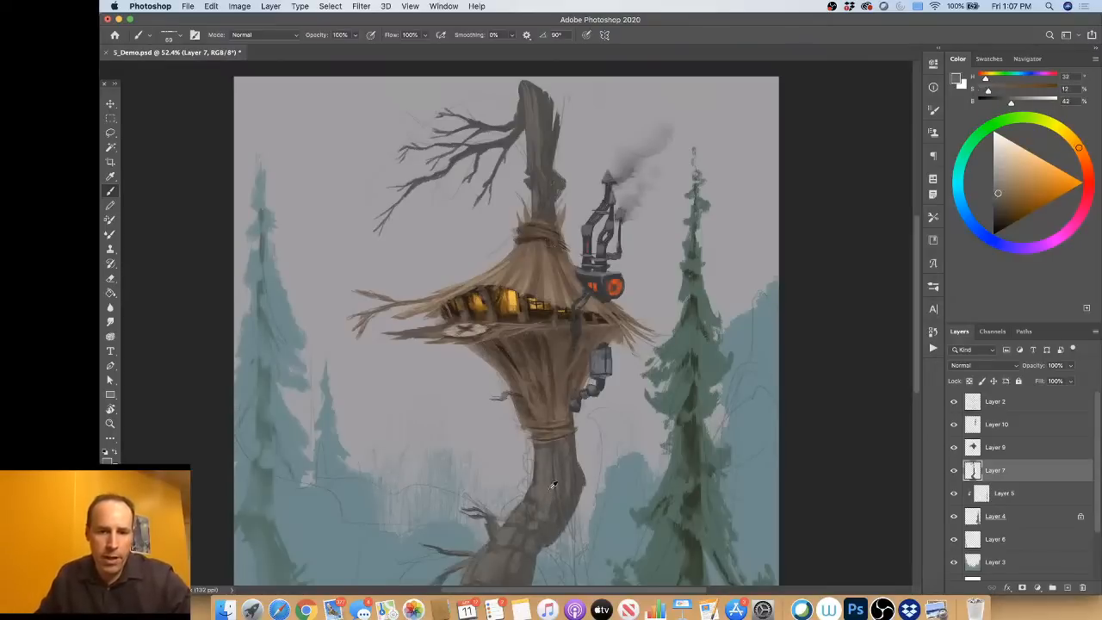
# Step: Model the knot and bark of the upper trunk above the roof with alternating sampled light and dark browns
pyautogui.moveTo(527, 170); pyautogui.dragTo(544, 176)
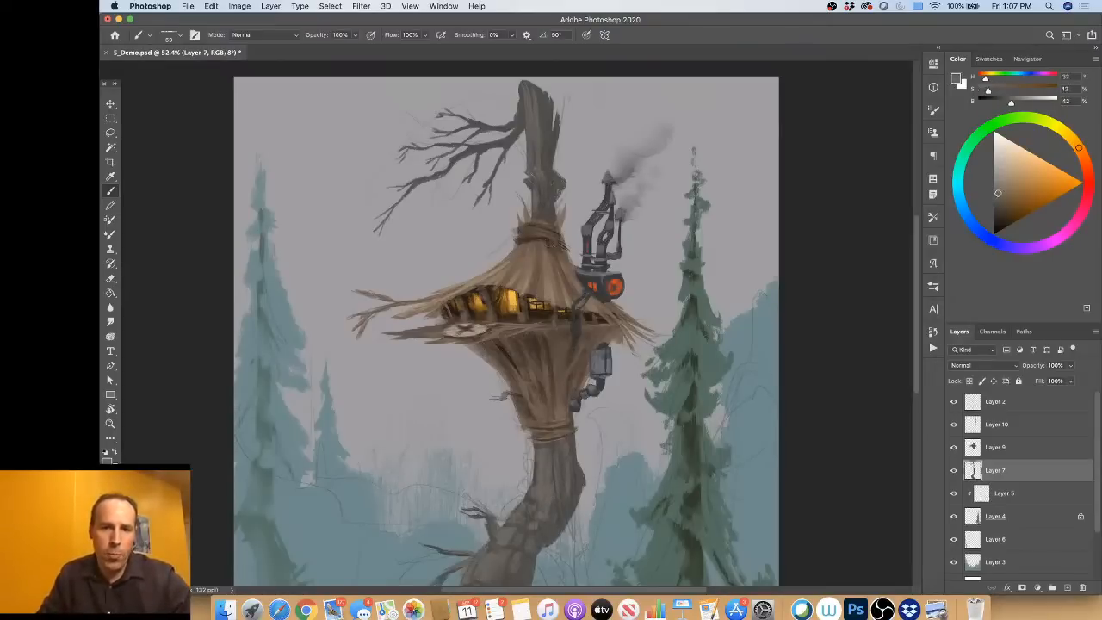
pyautogui.keyDown('alt'); pyautogui.click(551, 152); pyautogui.keyUp('alt')
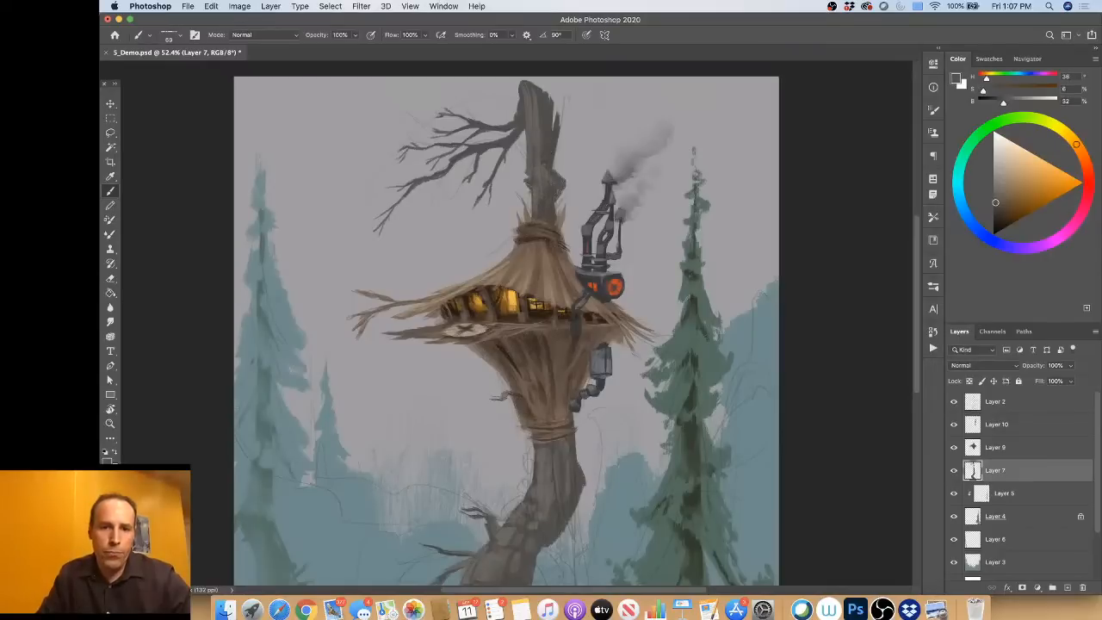
pyautogui.keyDown('alt'); pyautogui.click(541, 172); pyautogui.keyUp('alt')
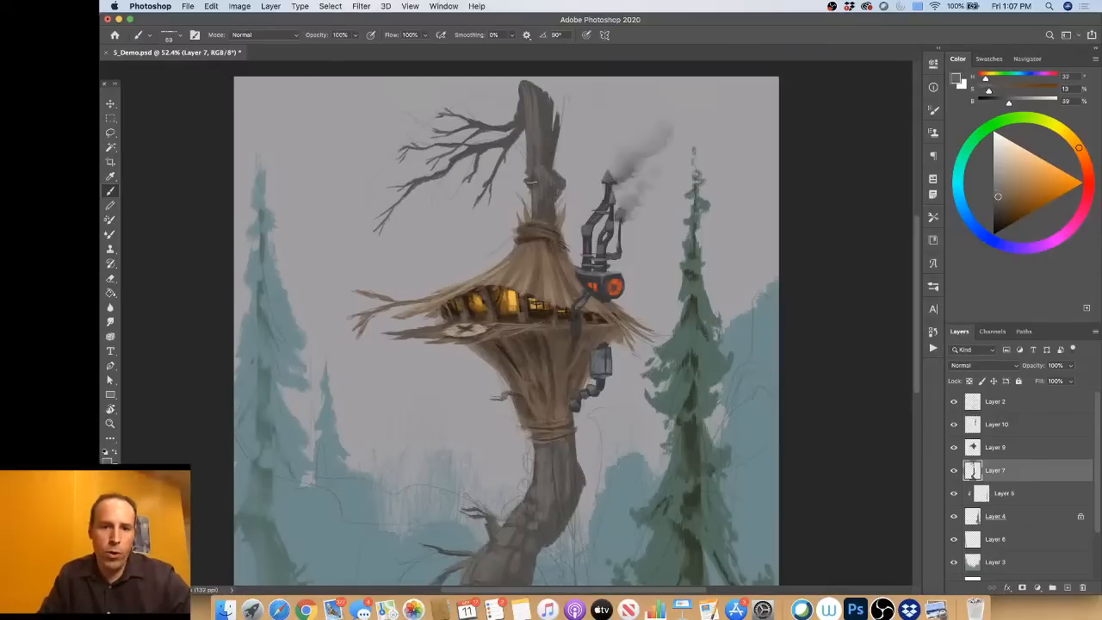
pyautogui.keyDown('alt'); pyautogui.click(548, 209); pyautogui.keyUp('alt')
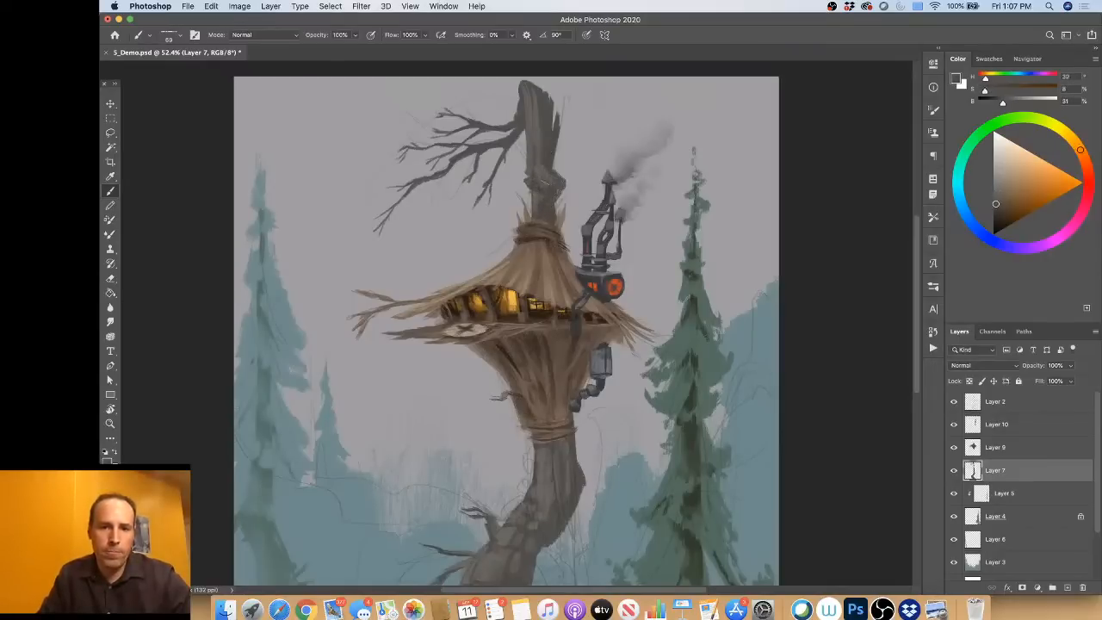
pyautogui.keyDown('alt'); pyautogui.click(546, 168); pyautogui.keyUp('alt')
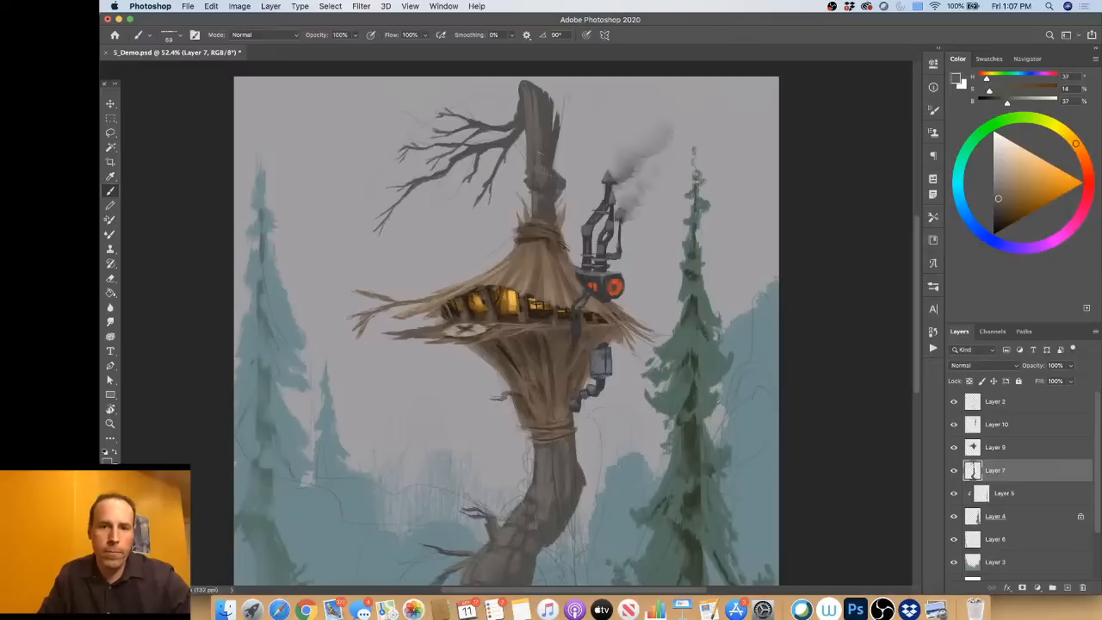
pyautogui.keyDown('alt'); pyautogui.click(538, 121); pyautogui.keyUp('alt')
pyautogui.moveTo(546, 100); pyautogui.dragTo(544, 128)
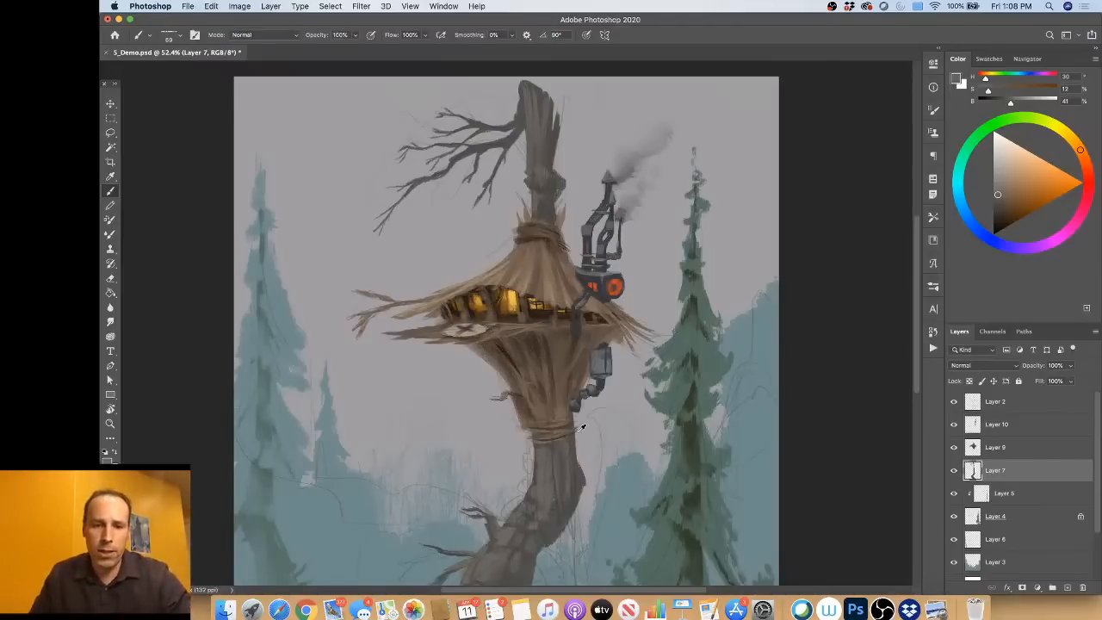
# Step: Paint a dark brown shadow, hue 36, saturation 20, brightness 23, down the right side of the trunk below the funnel
pyautogui.keyDown('alt'); pyautogui.click(581, 483); pyautogui.keyUp('alt')
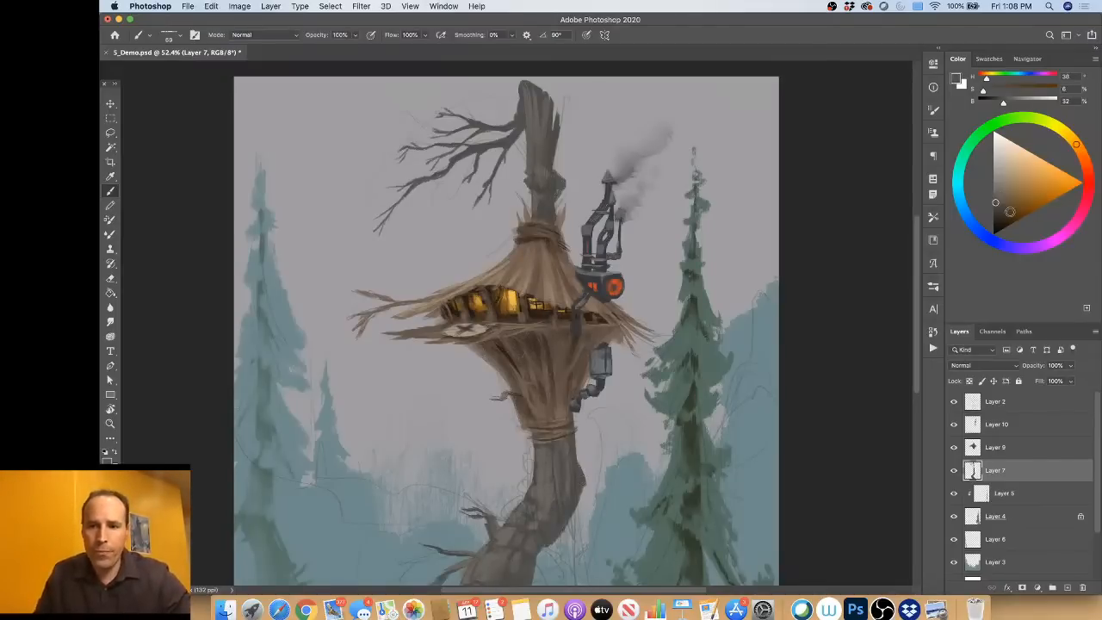
pyautogui.moveTo(1010, 212); pyautogui.dragTo(997, 213)
pyautogui.moveTo(567, 441)
pyautogui.mouseDown()
pyautogui.moveTo(577, 499)
pyautogui.moveTo(546, 541)
pyautogui.mouseUp()
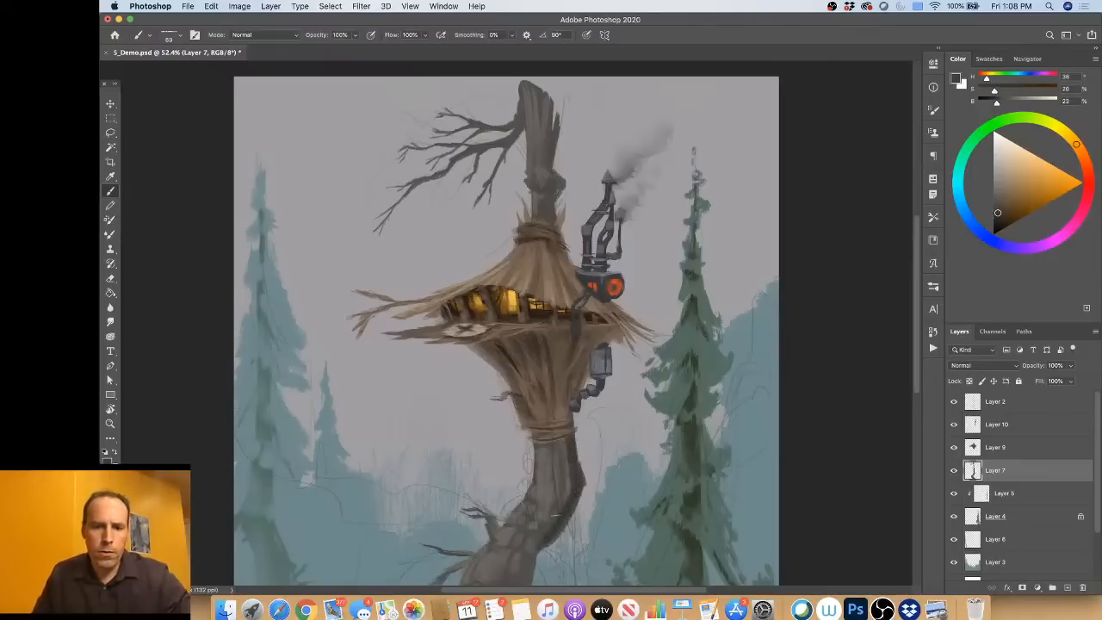
# Step: Continue the dark brown shading down the trunk's lower bend and across its base
pyautogui.scroll(-3, 547, 491)
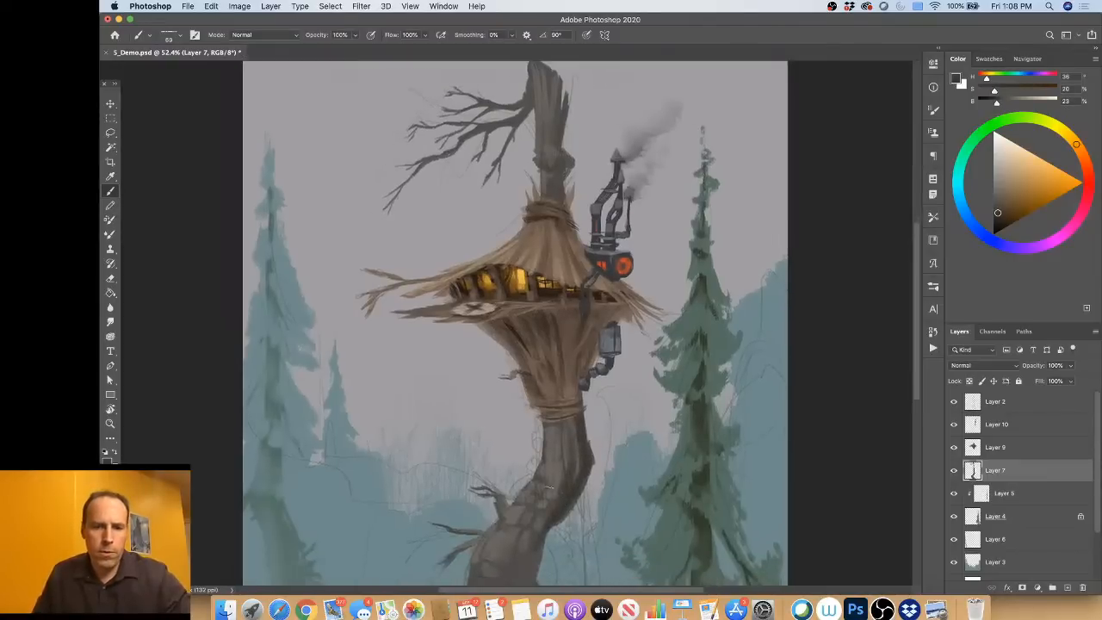
pyautogui.scroll(-3, 534, 457)
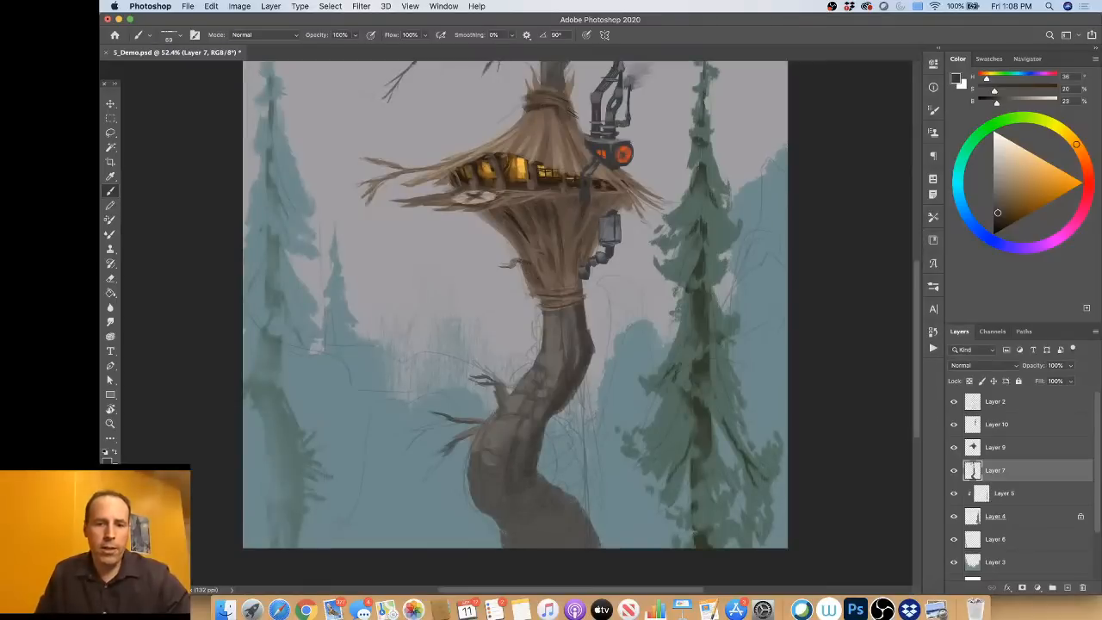
pyautogui.moveTo(543, 479)
pyautogui.mouseDown()
pyautogui.moveTo(586, 535)
pyautogui.moveTo(570, 542)
pyautogui.mouseUp()
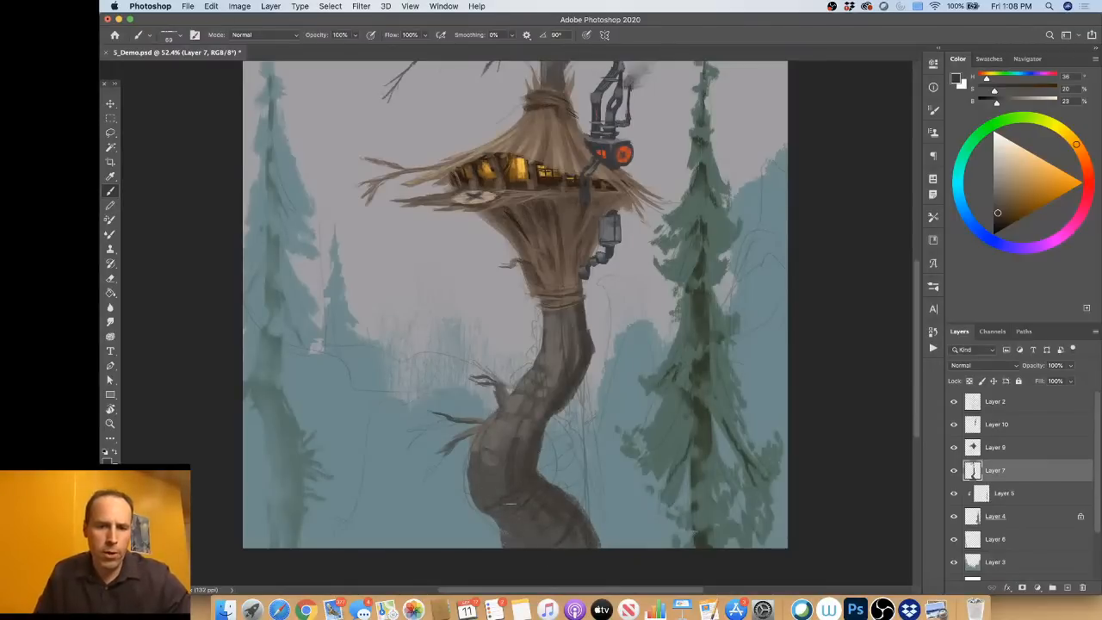
pyautogui.moveTo(503, 497)
pyautogui.mouseDown()
pyautogui.moveTo(514, 498)
pyautogui.moveTo(489, 511)
pyautogui.moveTo(500, 473)
pyautogui.mouseUp()
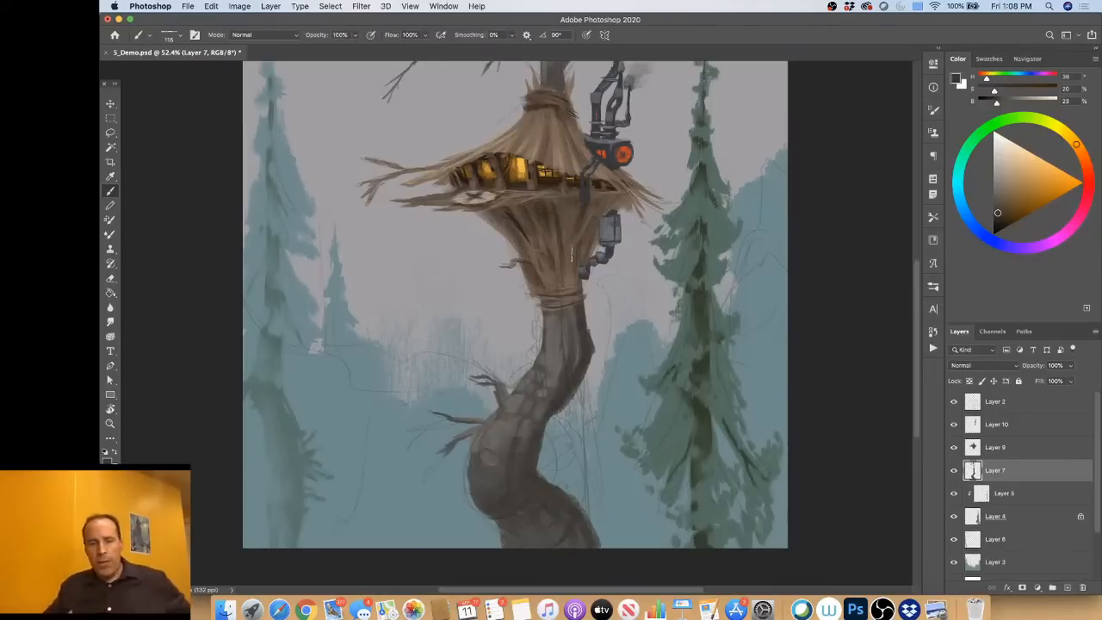
# Step: Sample the dark blue-grey of the metal box under the roof pipe, hue 216, saturation 8, brightness 23, for a 77 px brush
pyautogui.scroll(5, 570, 255)
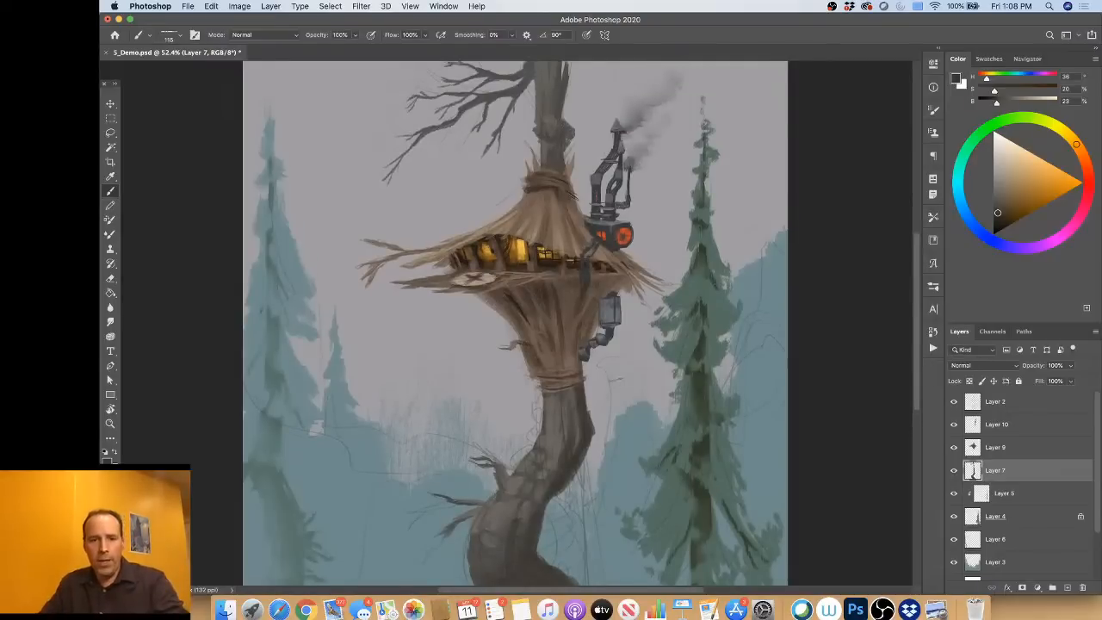
pyautogui.scroll(6, 616, 380)
pyautogui.scroll(2, 600, 295)
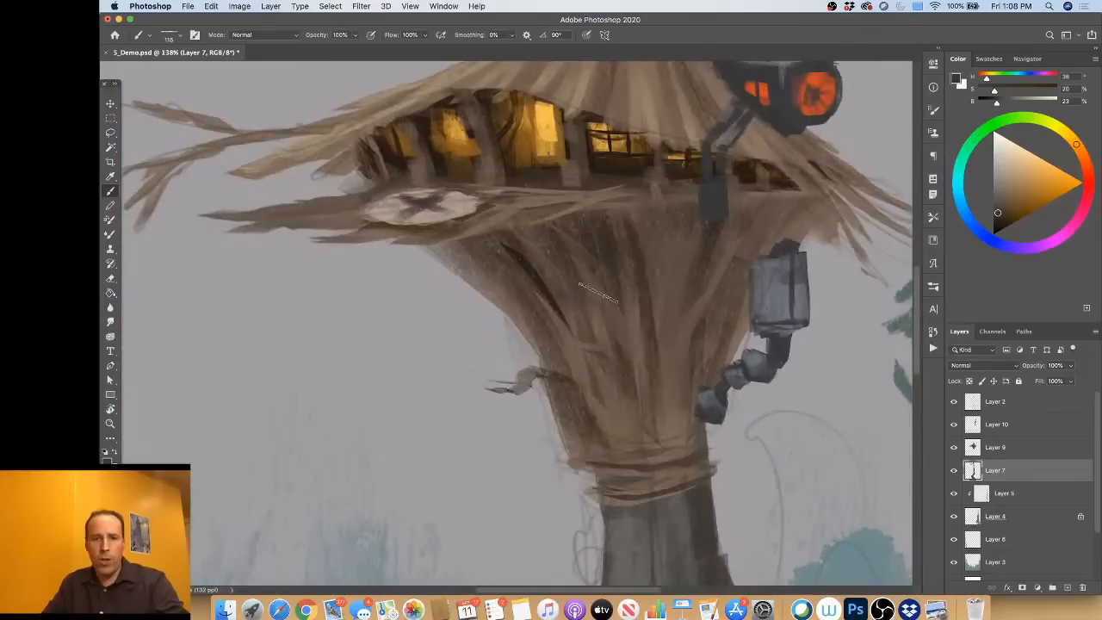
pyautogui.scroll(2, 600, 295)
pyautogui.scroll(5, 597, 294)
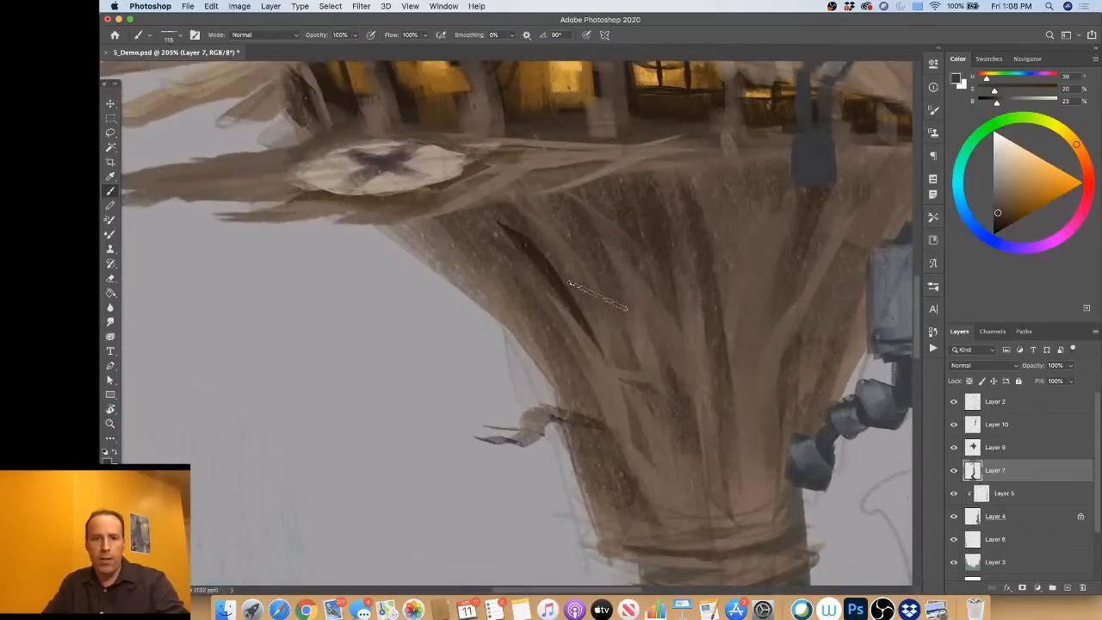
pyautogui.scroll(4, 599, 294)
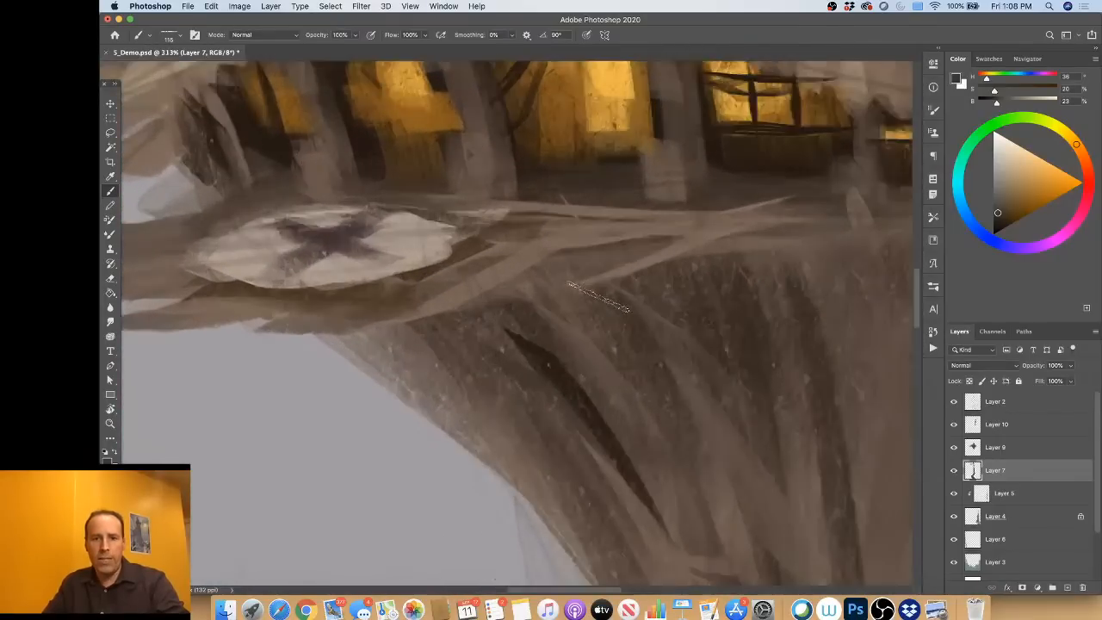
pyautogui.scroll(3, 542, 270)
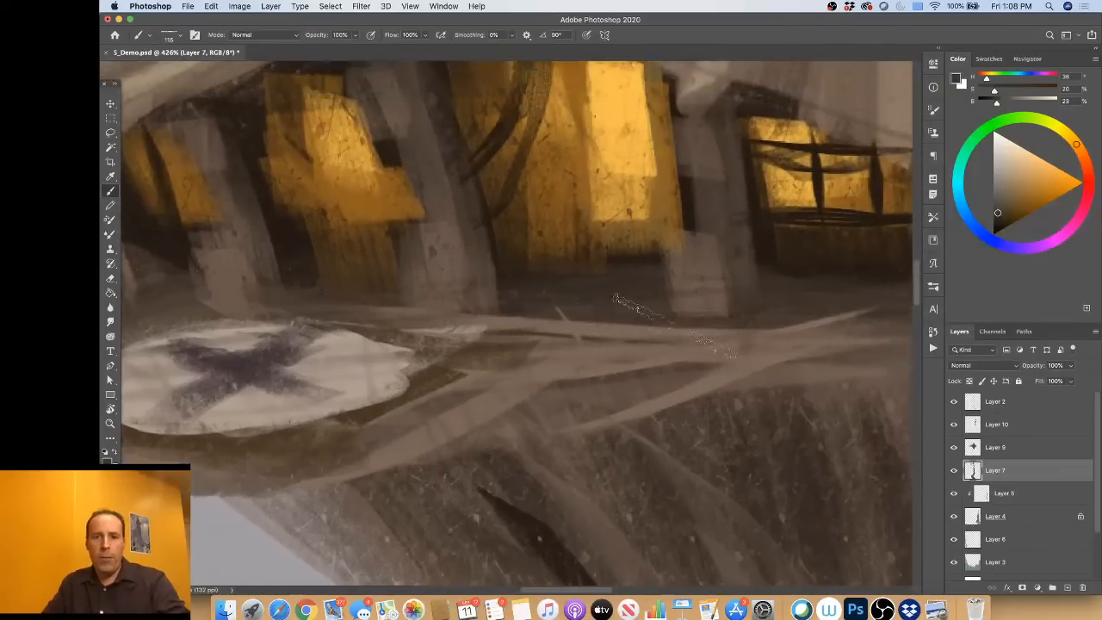
pyautogui.keyDown('alt'); pyautogui.click(713, 368); pyautogui.keyUp('alt')
pyautogui.moveTo(728, 332); pyautogui.dragTo(708, 327)
pyautogui.hscroll(6, 708, 325)
pyautogui.scroll(2, 708, 325)
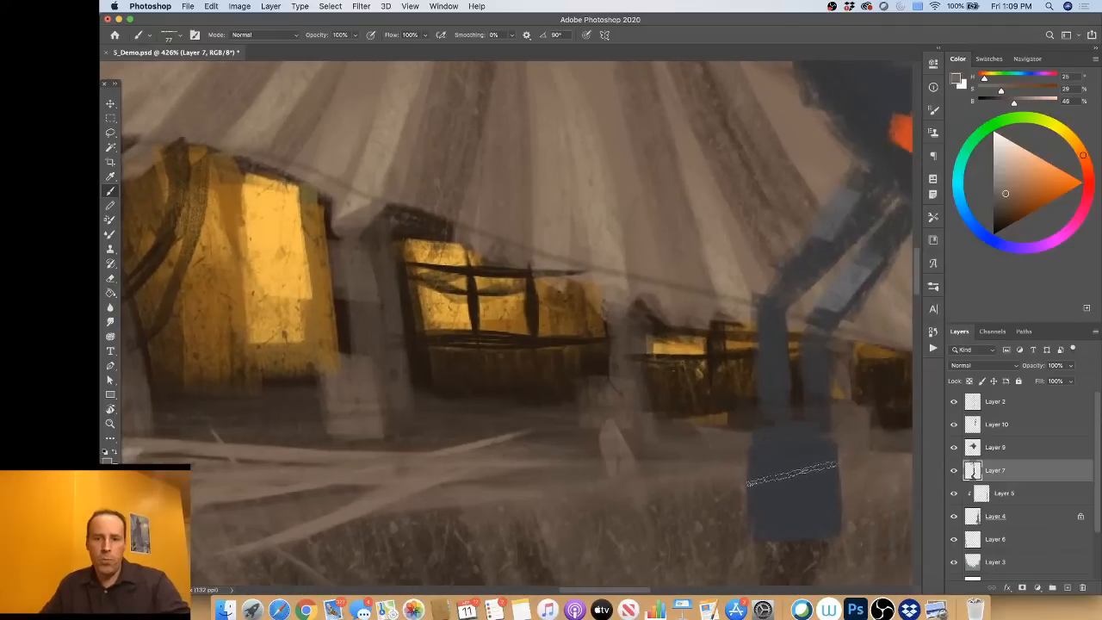
pyautogui.keyDown('alt'); pyautogui.click(806, 470); pyautogui.keyUp('alt')
pyautogui.hscroll(-1, 516, 420)
pyautogui.hscroll(-5, 509, 419)
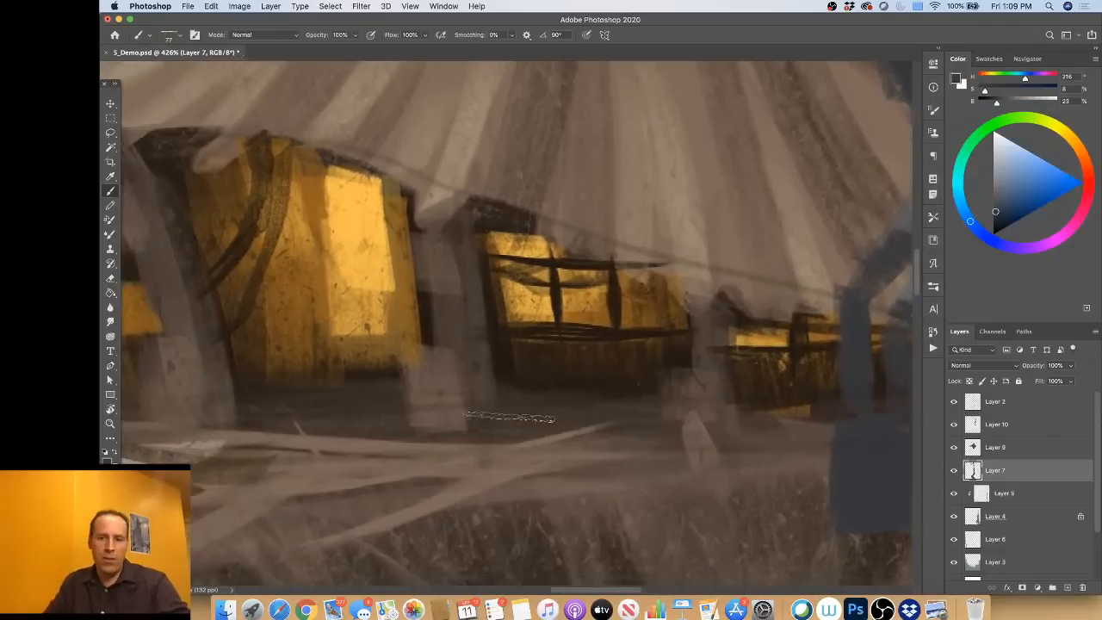
# Step: On Layer 9, block in a dark blue-grey machine over the post between the two main windows, shaping its notch with sampled amber
pyautogui.click(1025, 451)
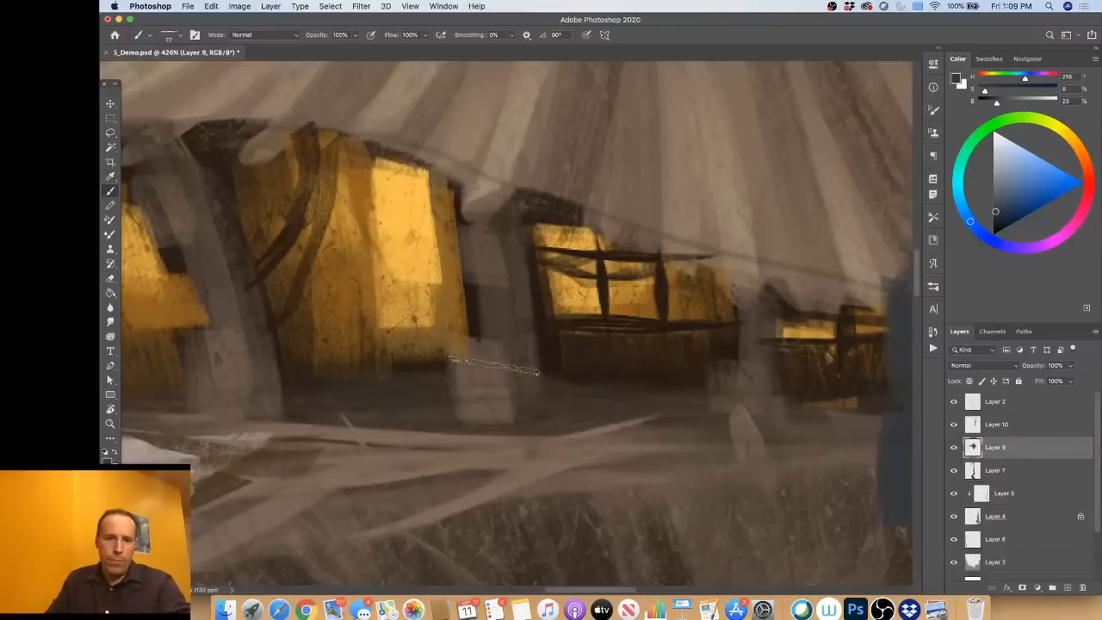
pyautogui.moveTo(477, 361)
pyautogui.mouseDown()
pyautogui.moveTo(493, 400)
pyautogui.moveTo(482, 403)
pyautogui.moveTo(491, 399)
pyautogui.moveTo(478, 379)
pyautogui.moveTo(475, 396)
pyautogui.moveTo(490, 419)
pyautogui.moveTo(501, 366)
pyautogui.moveTo(519, 404)
pyautogui.moveTo(501, 266)
pyautogui.moveTo(503, 293)
pyautogui.moveTo(484, 259)
pyautogui.moveTo(468, 309)
pyautogui.moveTo(448, 312)
pyautogui.moveTo(462, 276)
pyautogui.mouseUp()
pyautogui.press('super+z')
pyautogui.keyDown('alt'); pyautogui.click(468, 310); pyautogui.keyUp('alt')
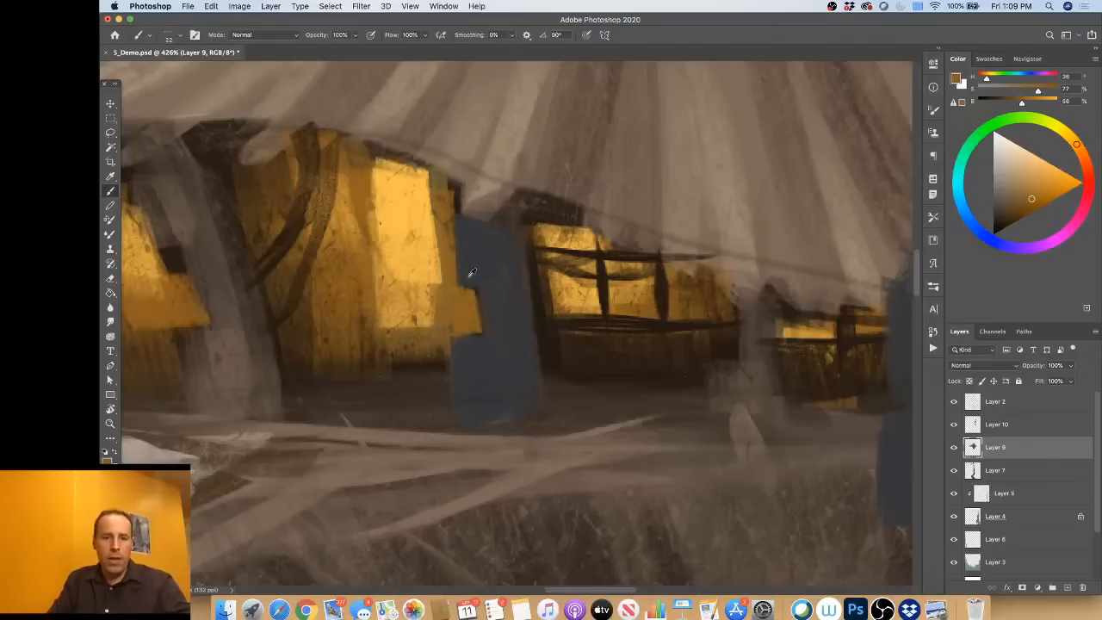
pyautogui.keyDown('alt'); pyautogui.click(463, 274); pyautogui.keyUp('alt')
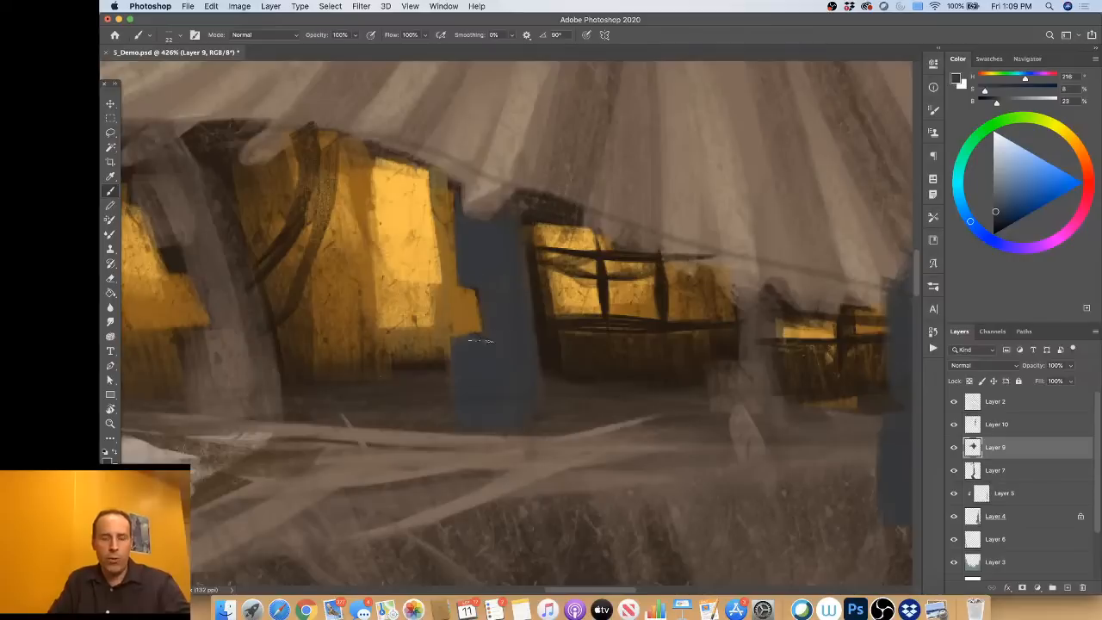
# Step: Paint lighter grey planes on the machine's front faces and ledge, using hue 240, saturation 3, brightness 42 sampled from the roof pipe
pyautogui.hscroll(3, 586, 331)
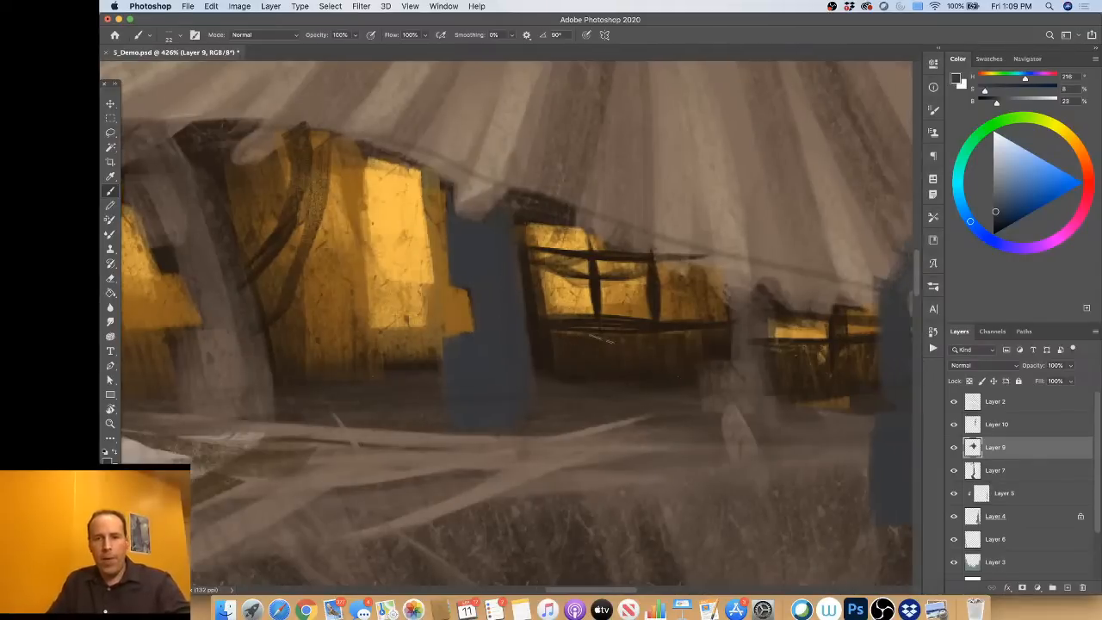
pyautogui.hscroll(5, 726, 341)
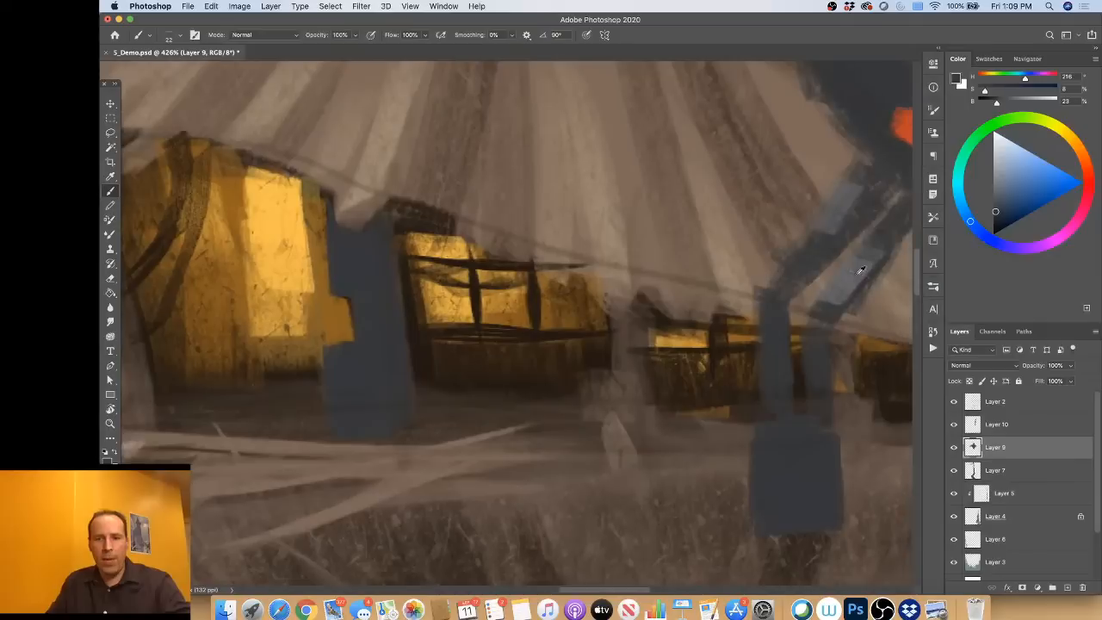
pyautogui.hscroll(1, 842, 283)
pyautogui.keyDown('alt'); pyautogui.click(831, 277); pyautogui.keyUp('alt')
pyautogui.keyDown('alt'); pyautogui.click(824, 278); pyautogui.keyUp('alt')
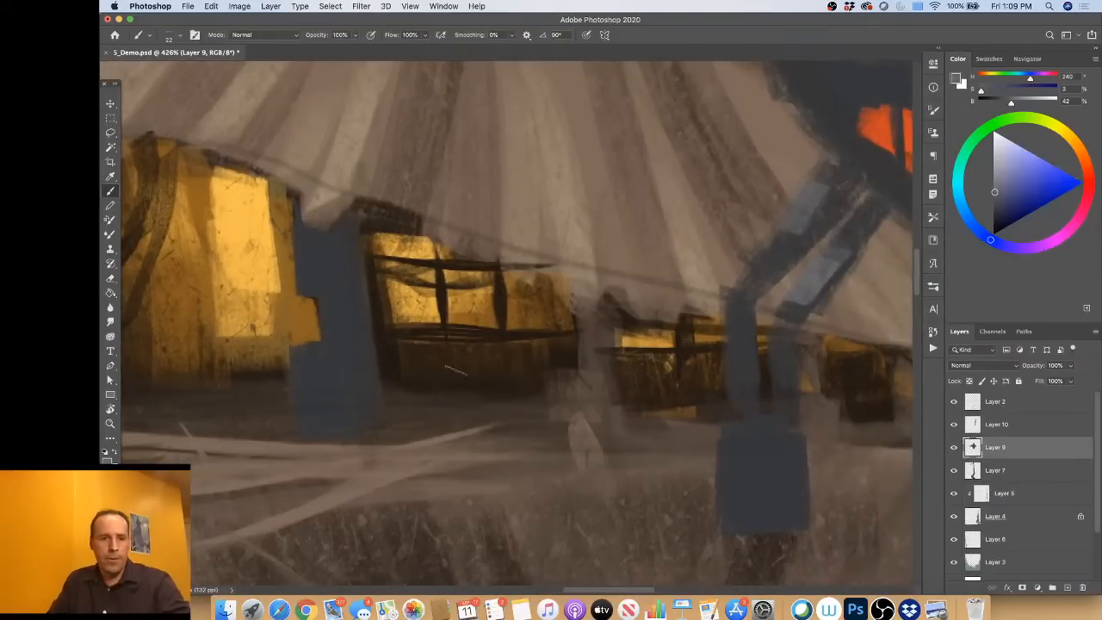
pyautogui.hscroll(-2, 459, 369)
pyautogui.hscroll(-5, 462, 368)
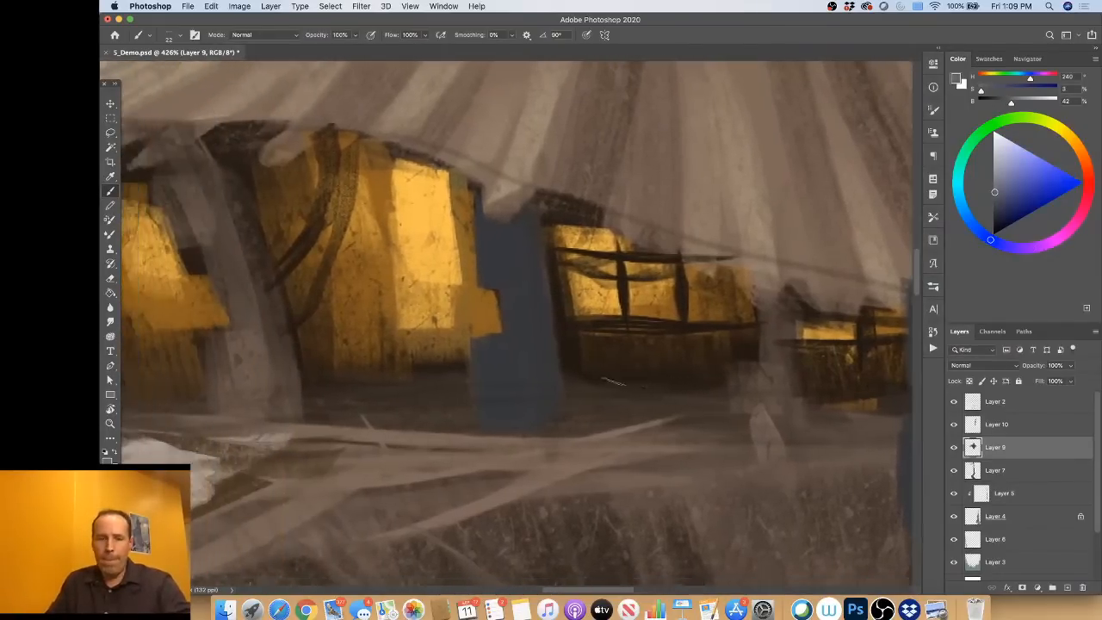
pyautogui.moveTo(504, 342)
pyautogui.mouseDown()
pyautogui.moveTo(509, 421)
pyautogui.moveTo(530, 425)
pyautogui.moveTo(499, 422)
pyautogui.moveTo(541, 420)
pyautogui.moveTo(499, 423)
pyautogui.moveTo(508, 420)
pyautogui.mouseUp()
pyautogui.moveTo(494, 343)
pyautogui.mouseDown()
pyautogui.moveTo(532, 348)
pyautogui.moveTo(514, 343)
pyautogui.moveTo(553, 334)
pyautogui.moveTo(533, 337)
pyautogui.mouseUp()
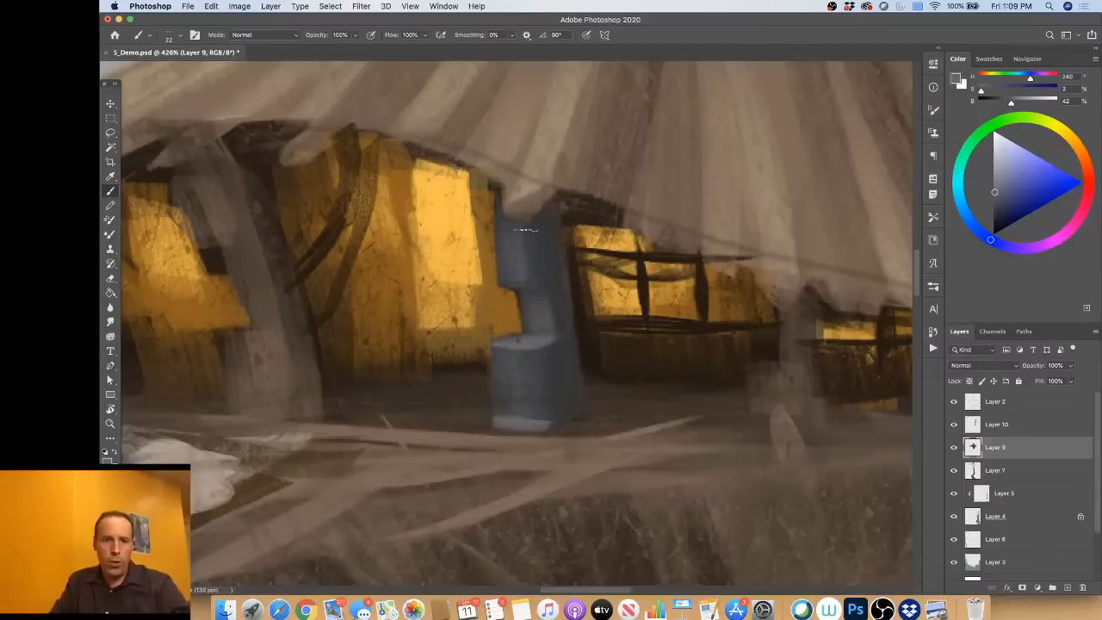
# Step: Refine the machine's upper block and the side edge of its recess with a 12 px brush, alternating sampled dark and light greys
pyautogui.keyDown('alt'); pyautogui.click(550, 243); pyautogui.keyUp('alt')
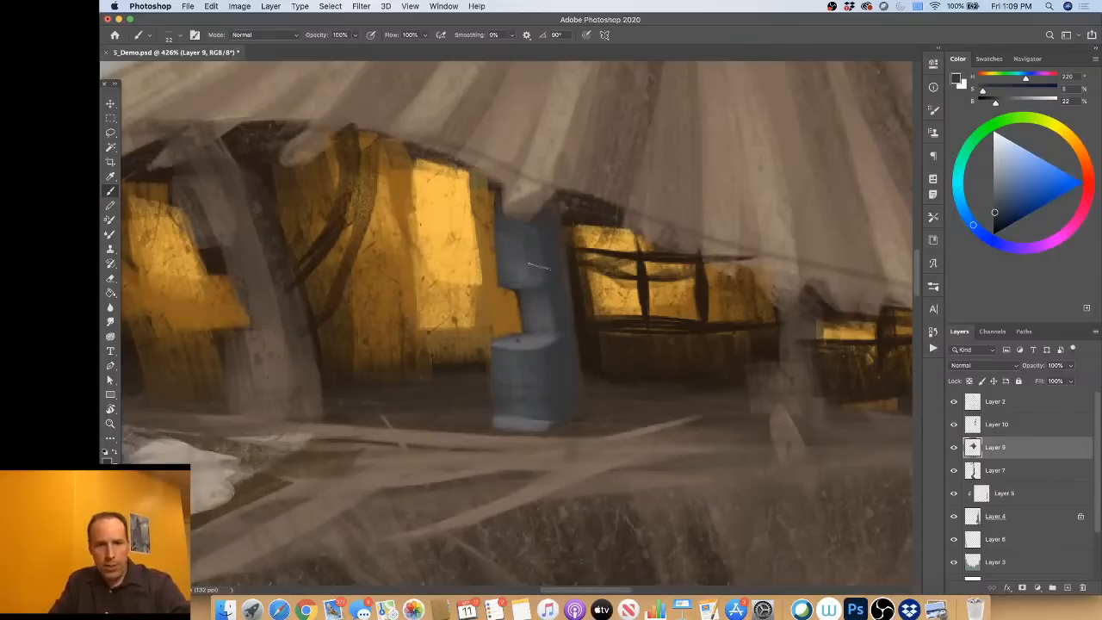
pyautogui.keyDown('alt'); pyautogui.click(527, 274); pyautogui.keyUp('alt')
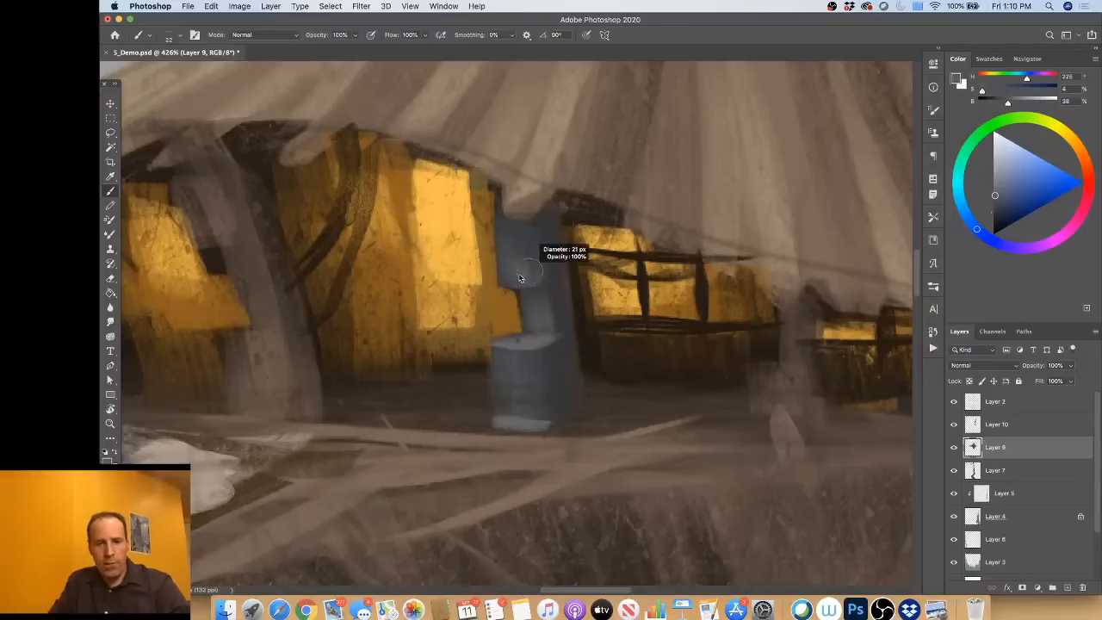
pyautogui.moveTo(518, 276); pyautogui.dragTo(506, 282)
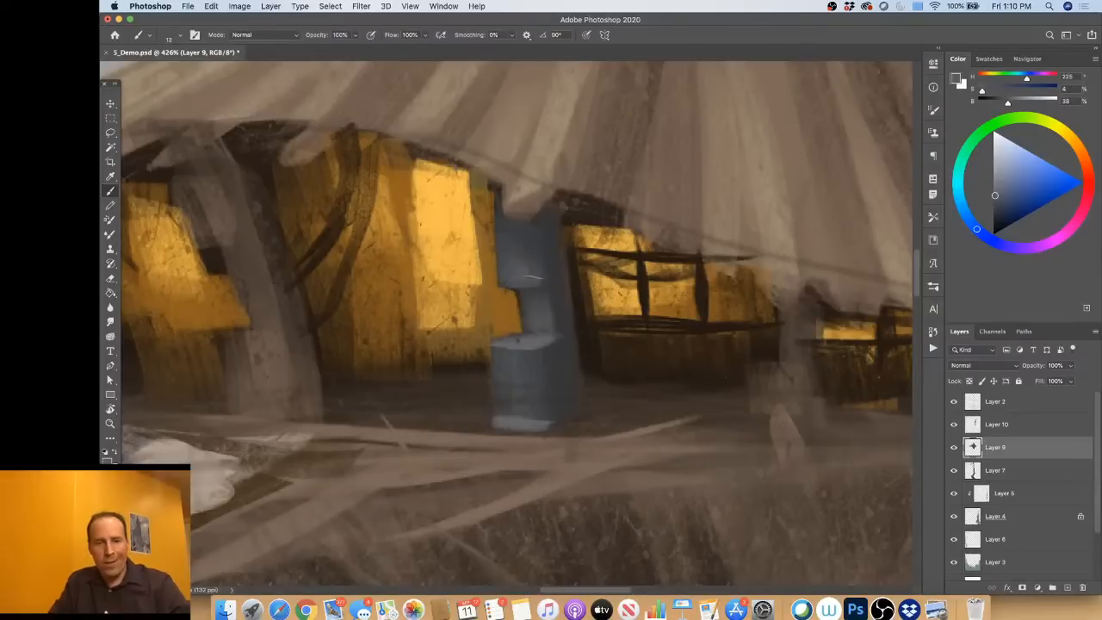
pyautogui.keyDown('alt'); pyautogui.click(558, 281); pyautogui.keyUp('alt')
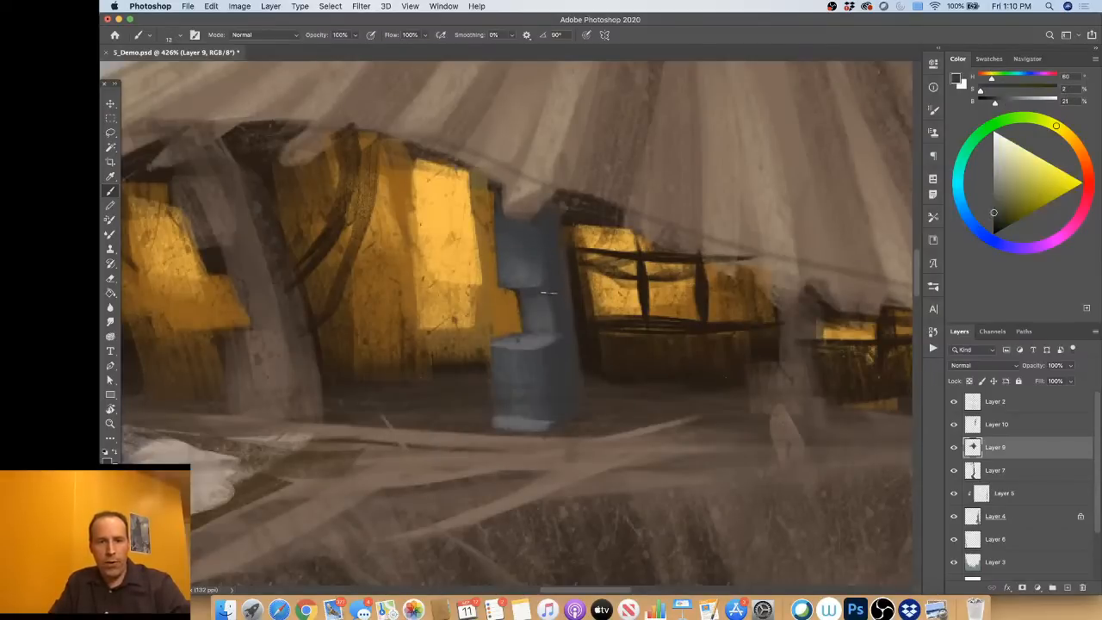
pyautogui.keyDown('alt'); pyautogui.click(558, 340); pyautogui.keyUp('alt')
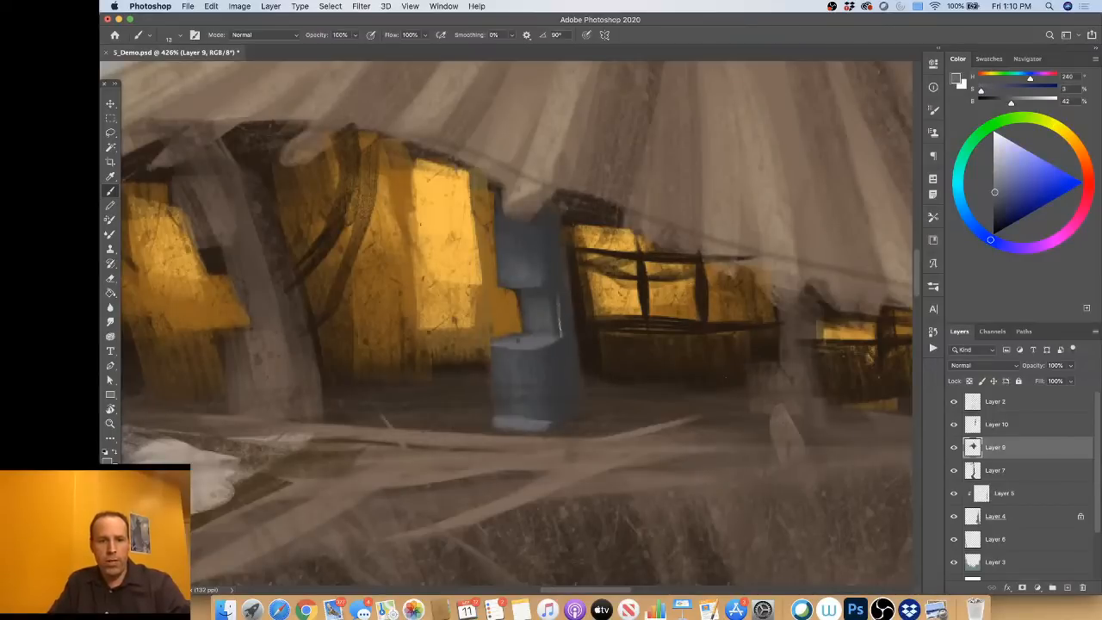
pyautogui.keyDown('alt'); pyautogui.click(560, 275); pyautogui.keyUp('alt')
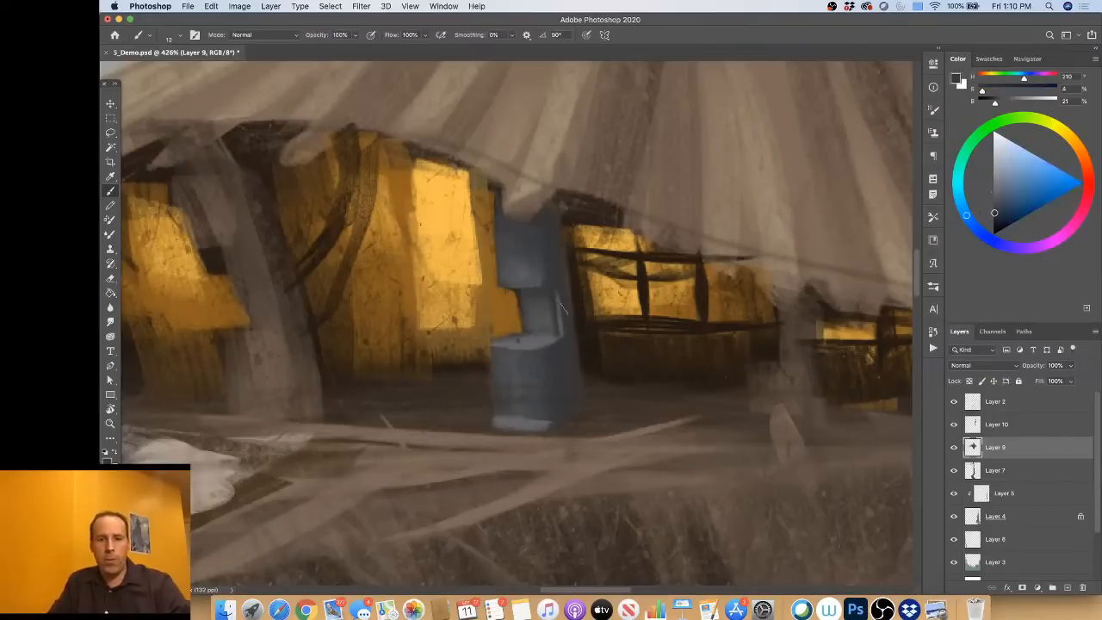
pyautogui.keyDown('alt'); pyautogui.click(545, 336); pyautogui.keyUp('alt')
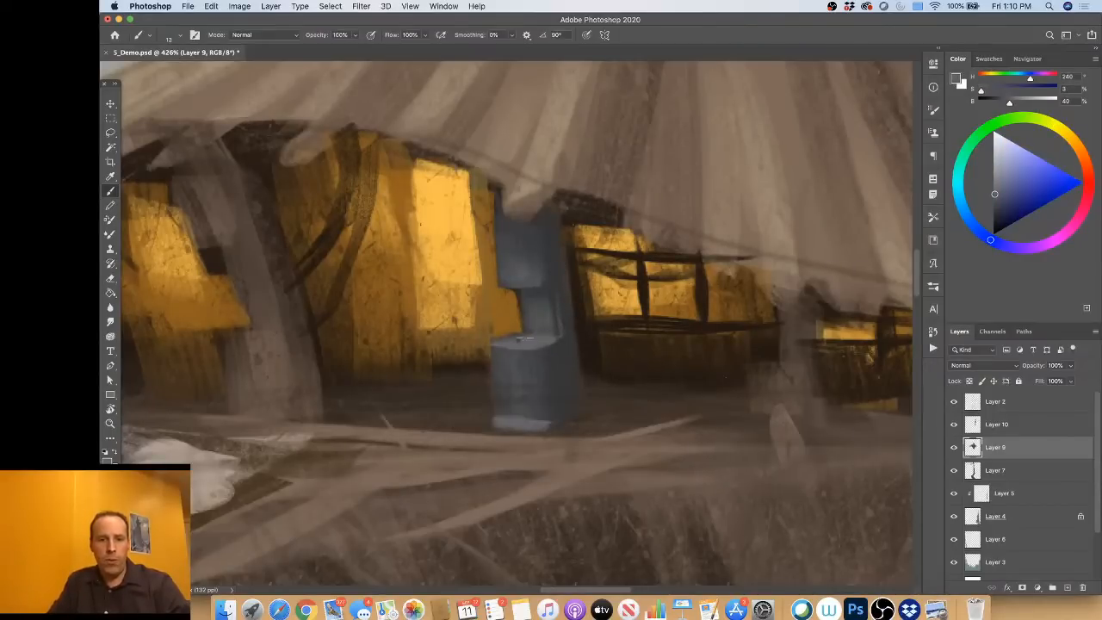
# Step: Paint thin vertical bars inside the machine's recess in sampled dark and light greys, narrowing the brush to 7 px for the fine strokes
pyautogui.keyDown('alt'); pyautogui.click(571, 315); pyautogui.keyUp('alt')
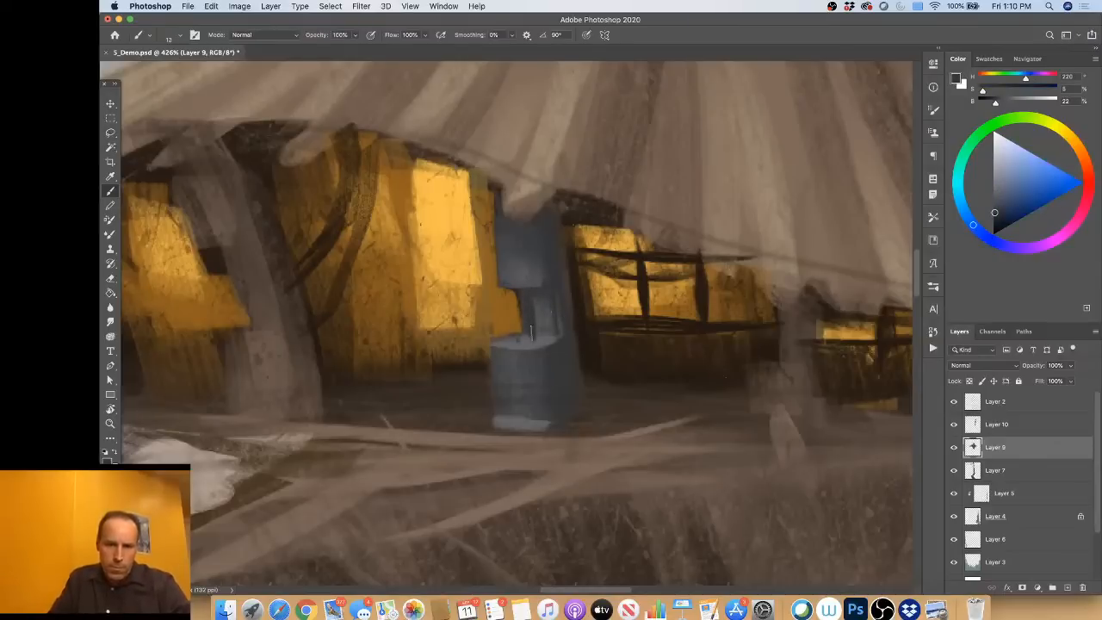
pyautogui.moveTo(546, 335)
pyautogui.mouseDown()
pyautogui.moveTo(540, 301)
pyautogui.moveTo(542, 339)
pyautogui.mouseUp()
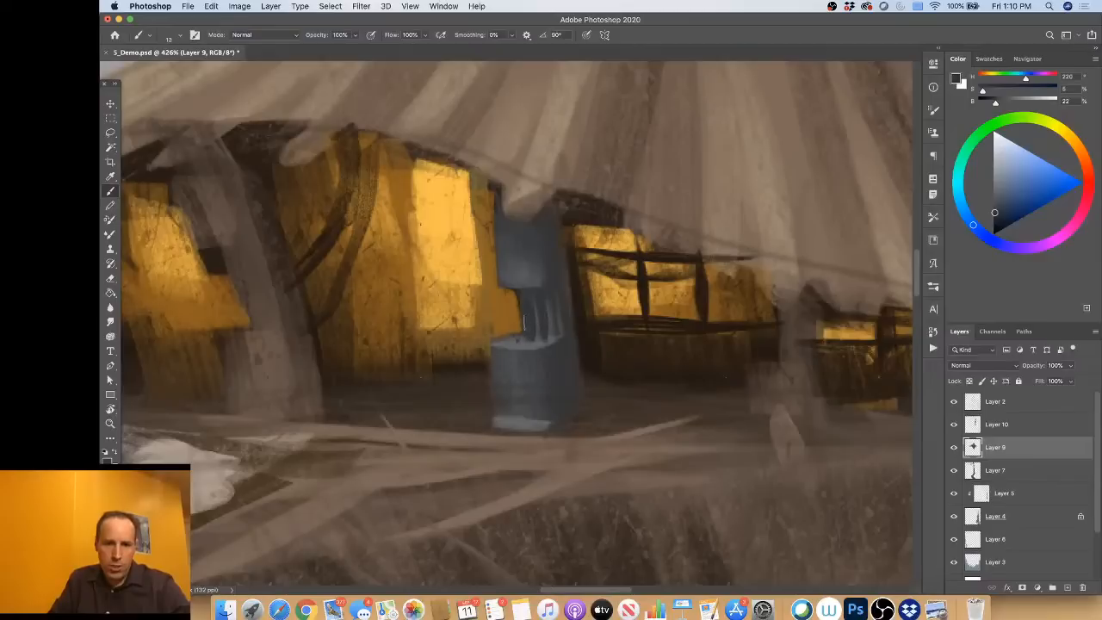
pyautogui.keyDown('alt'); pyautogui.click(534, 342); pyautogui.keyUp('alt')
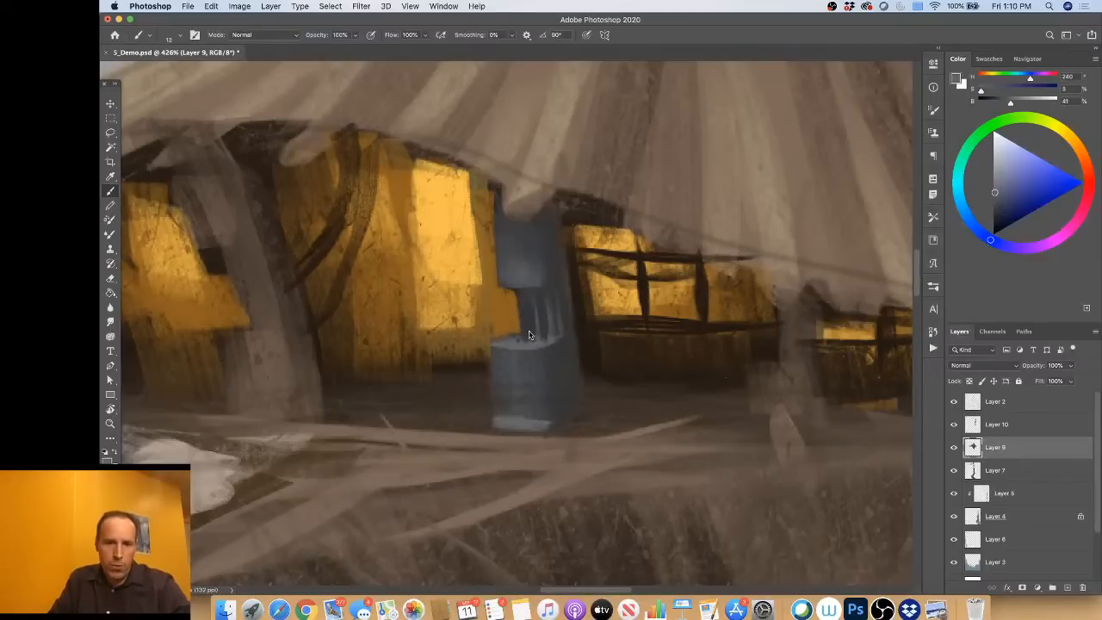
pyautogui.moveTo(527, 333); pyautogui.dragTo(519, 334)
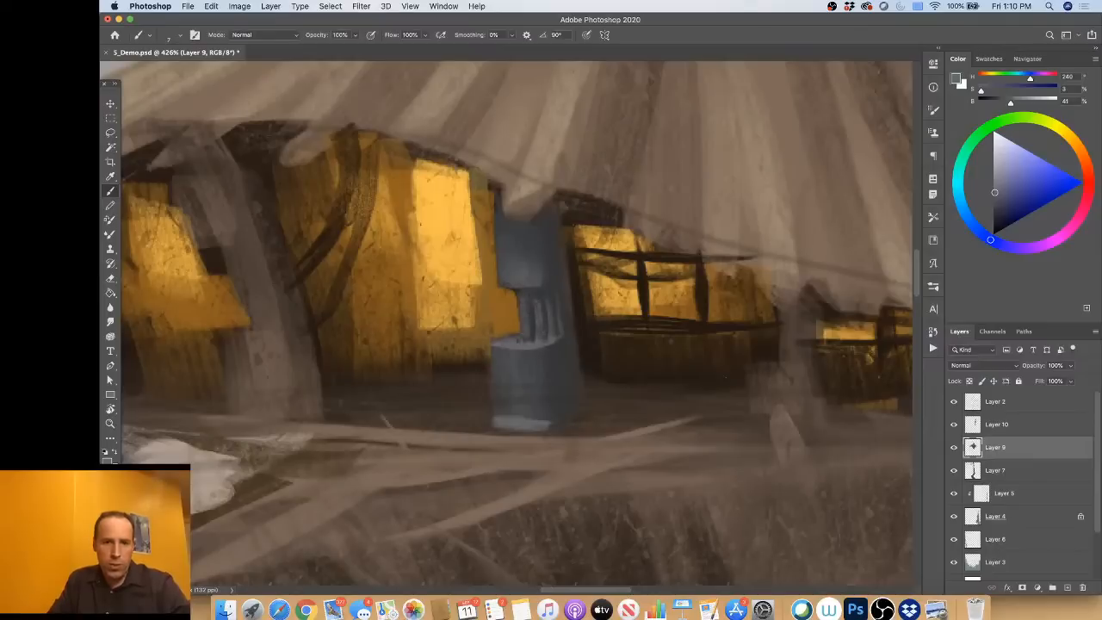
pyautogui.keyDown('alt'); pyautogui.click(544, 291); pyautogui.keyUp('alt')
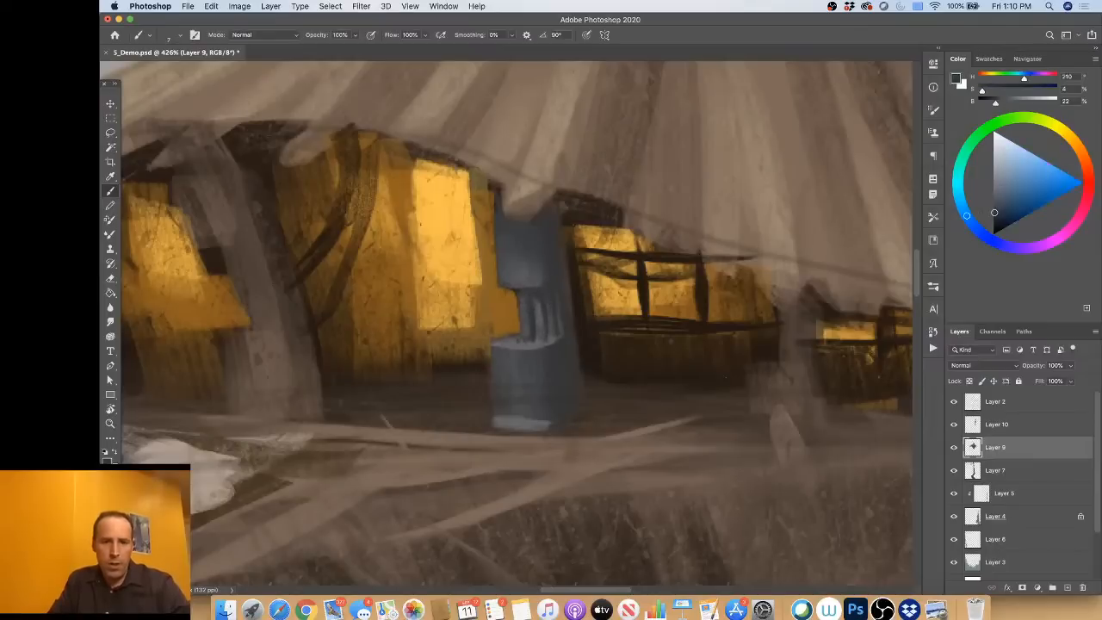
pyautogui.keyDown('alt'); pyautogui.click(528, 334); pyautogui.keyUp('alt')
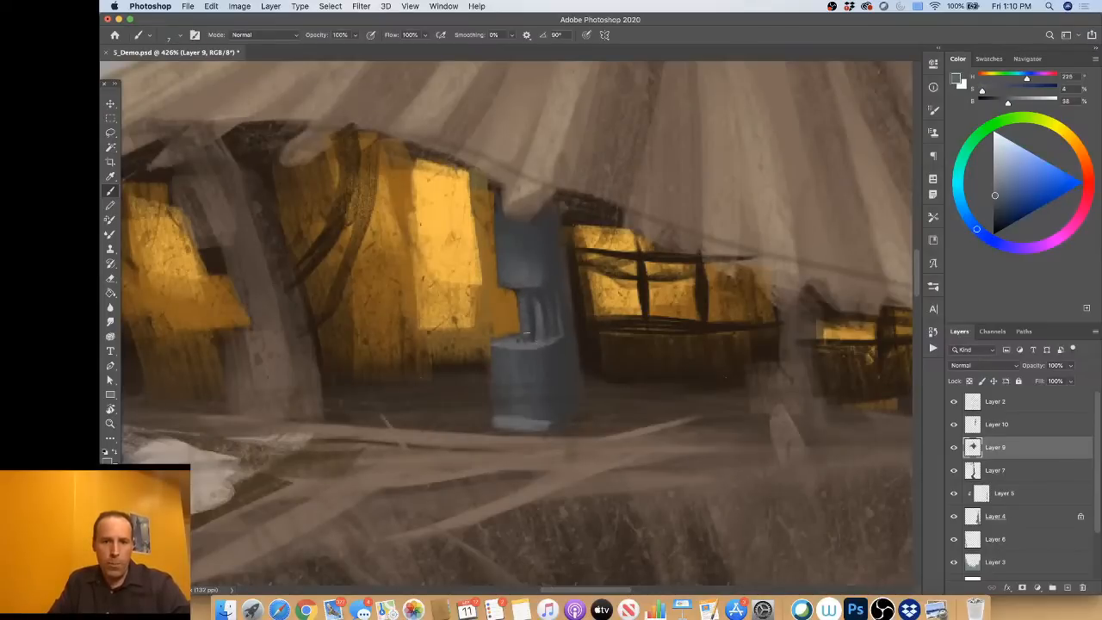
pyautogui.keyDown('alt'); pyautogui.click(558, 346); pyautogui.keyUp('alt')
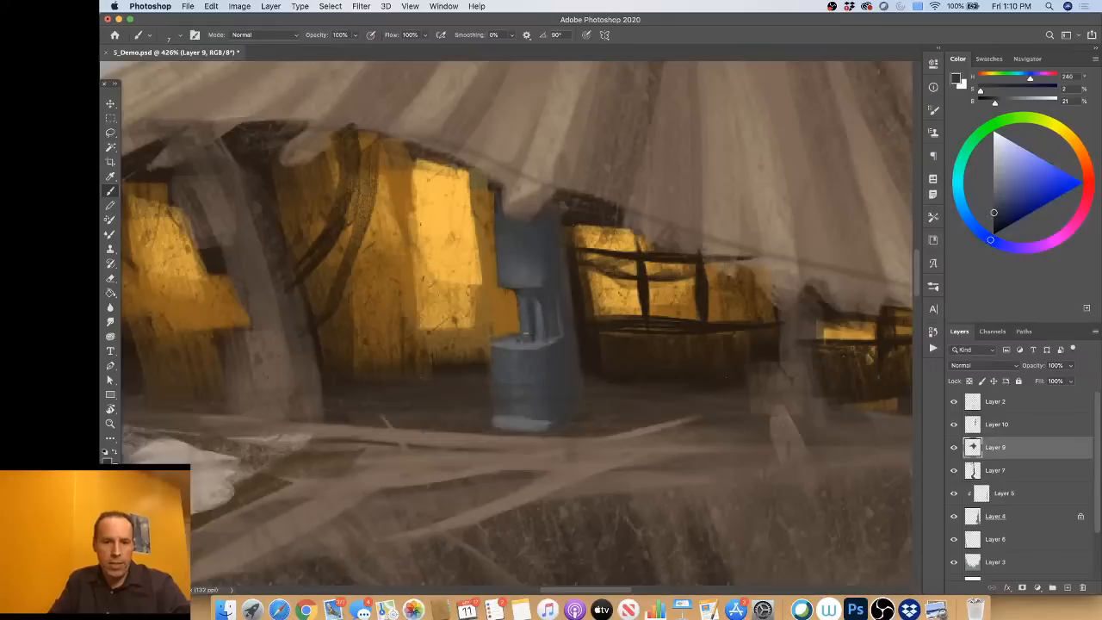
pyautogui.keyDown('alt'); pyautogui.click(556, 349); pyautogui.keyUp('alt')
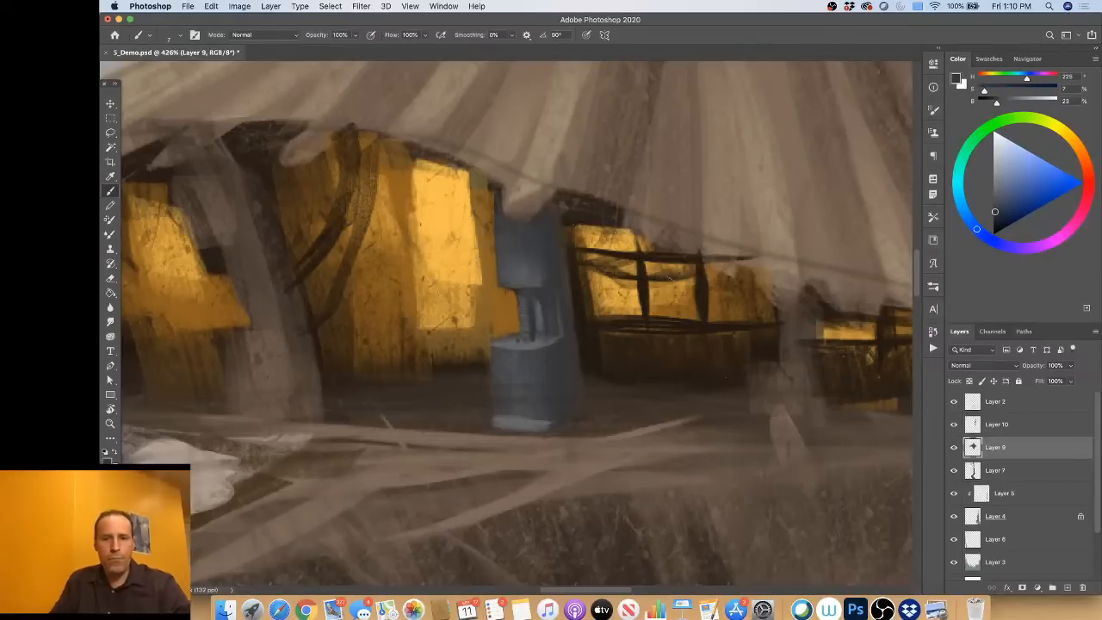
# Step: Repaint the horizontal ledge below the window beside the machine in dark grey, hue 300, saturation 2, brightness 22, undoing the last stroke
pyautogui.keyDown('alt'); pyautogui.click(560, 366); pyautogui.keyUp('alt')
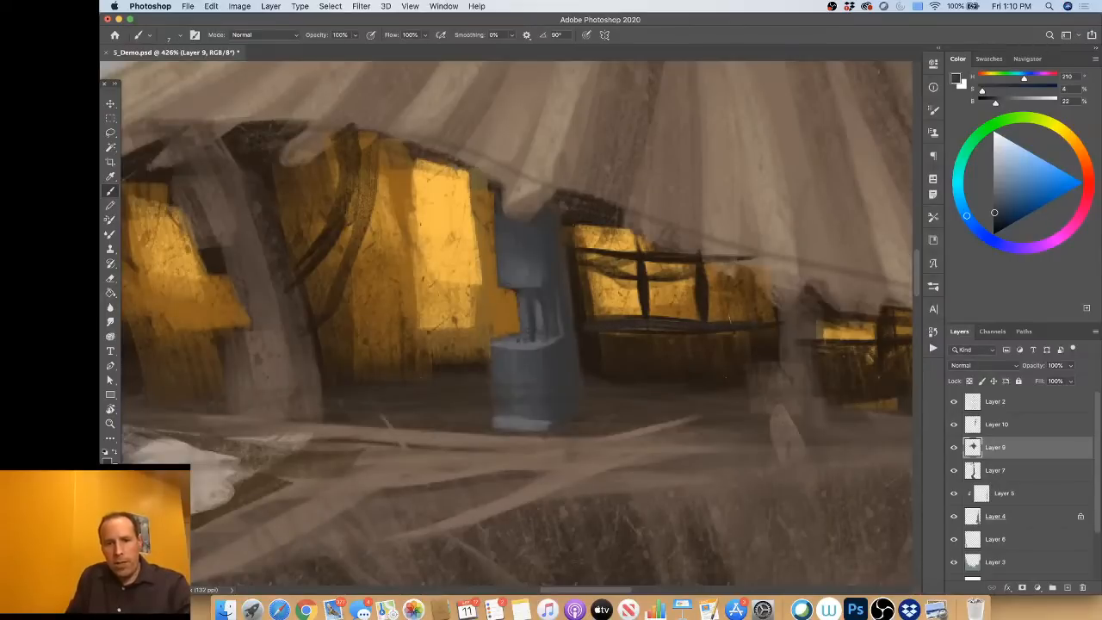
pyautogui.keyDown('alt'); pyautogui.click(629, 326); pyautogui.keyUp('alt')
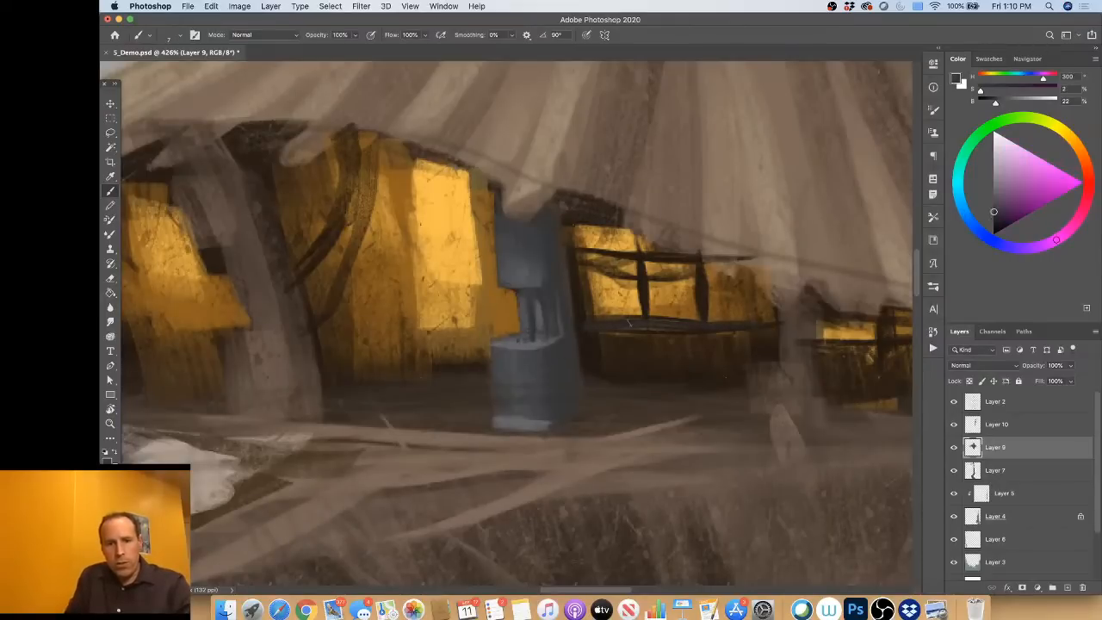
pyautogui.moveTo(680, 325)
pyautogui.mouseDown()
pyautogui.moveTo(697, 332)
pyautogui.moveTo(683, 333)
pyautogui.mouseUp()
pyautogui.moveTo(610, 327); pyautogui.dragTo(699, 330)
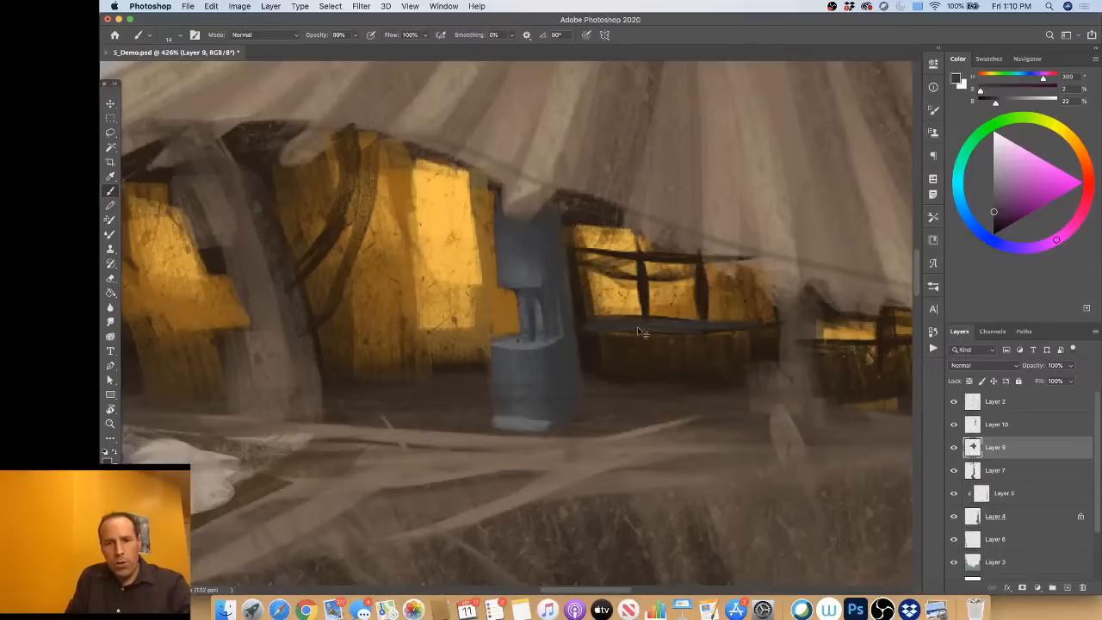
pyautogui.press('super+z')
# Step: Paint the two uprights and the crossbar above the window ledge in dark grey with a 14 px brush, adding supports below the ledge
pyautogui.moveTo(638, 260); pyautogui.dragTo(643, 312)
pyautogui.moveTo(696, 277); pyautogui.dragTo(699, 313)
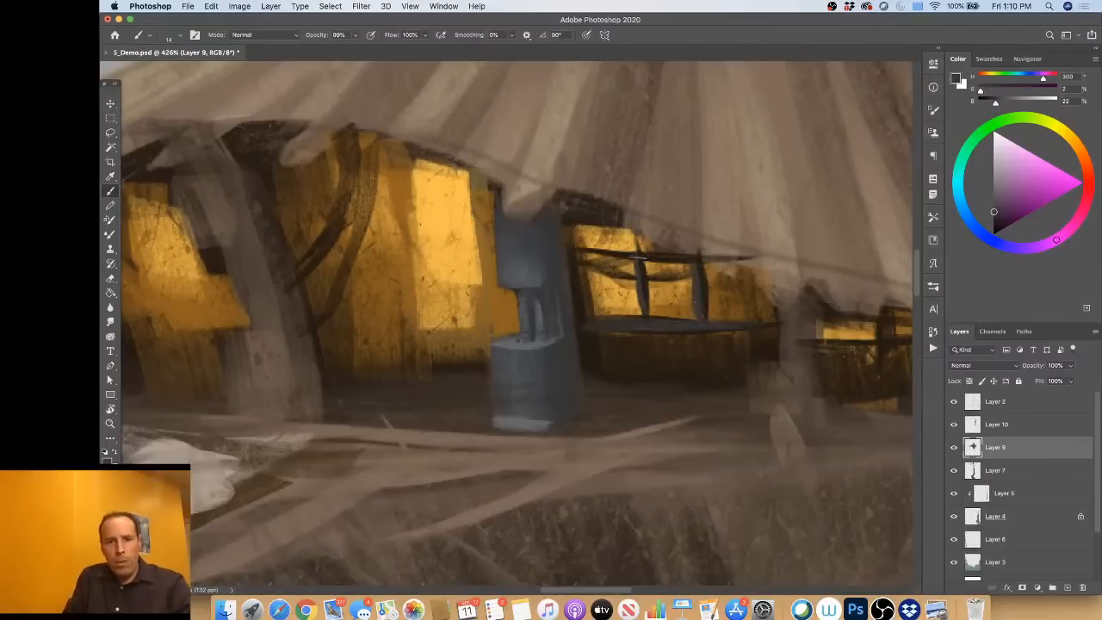
pyautogui.moveTo(639, 257); pyautogui.dragTo(692, 256)
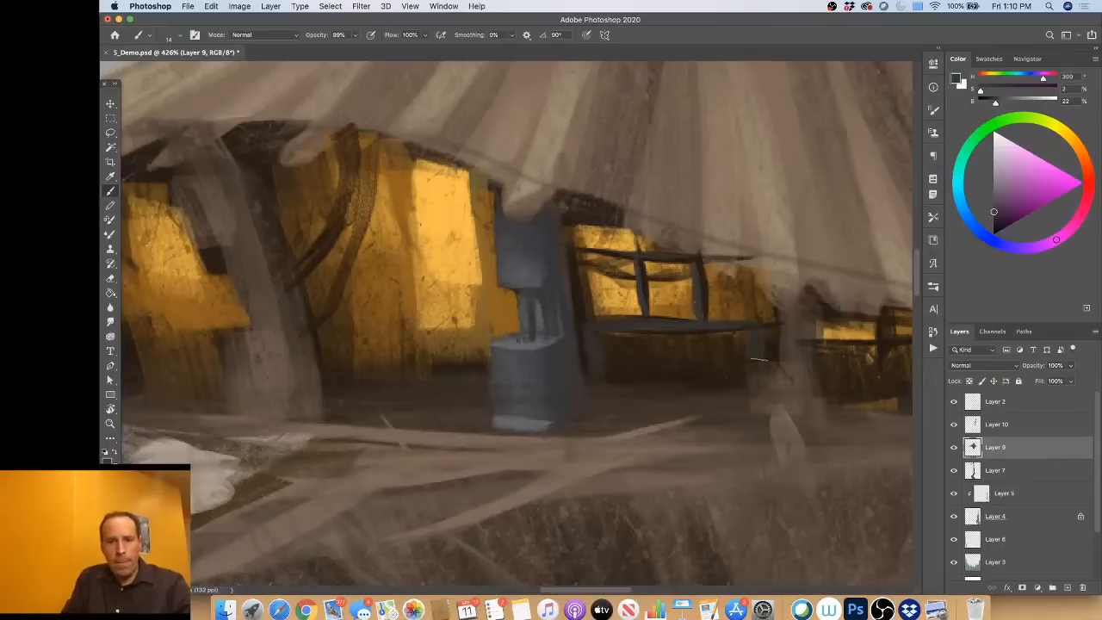
# Step: Darken the panel below the window ledge and define its edges with sampled dark browns, using the 14 px brush
pyautogui.keyDown('alt'); pyautogui.click(710, 417); pyautogui.keyUp('alt')
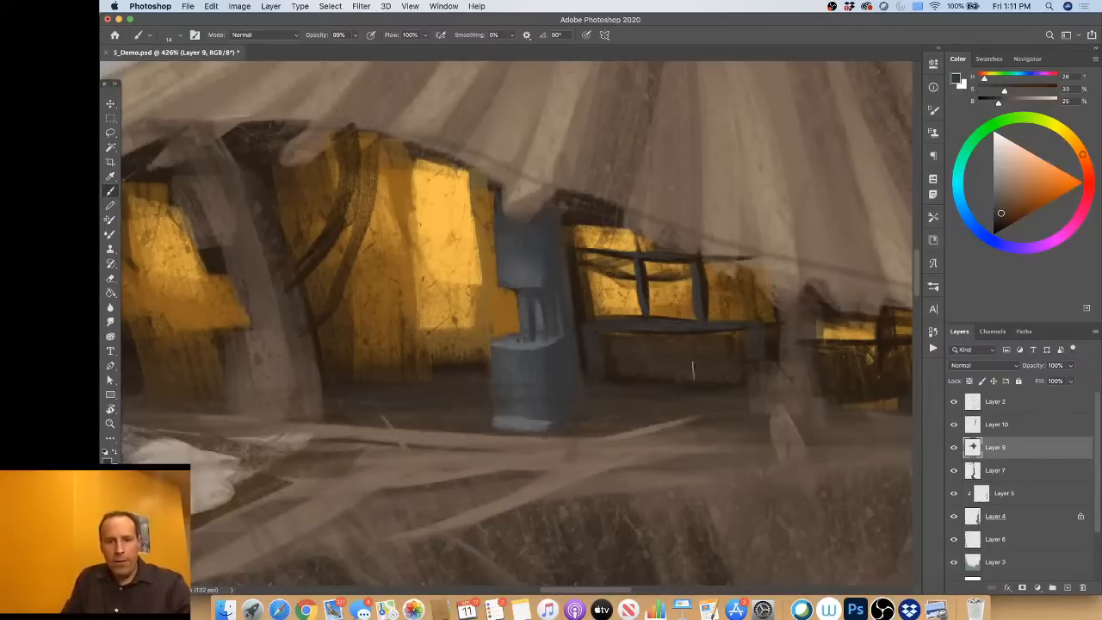
pyautogui.keyDown('alt'); pyautogui.click(754, 343); pyautogui.keyUp('alt')
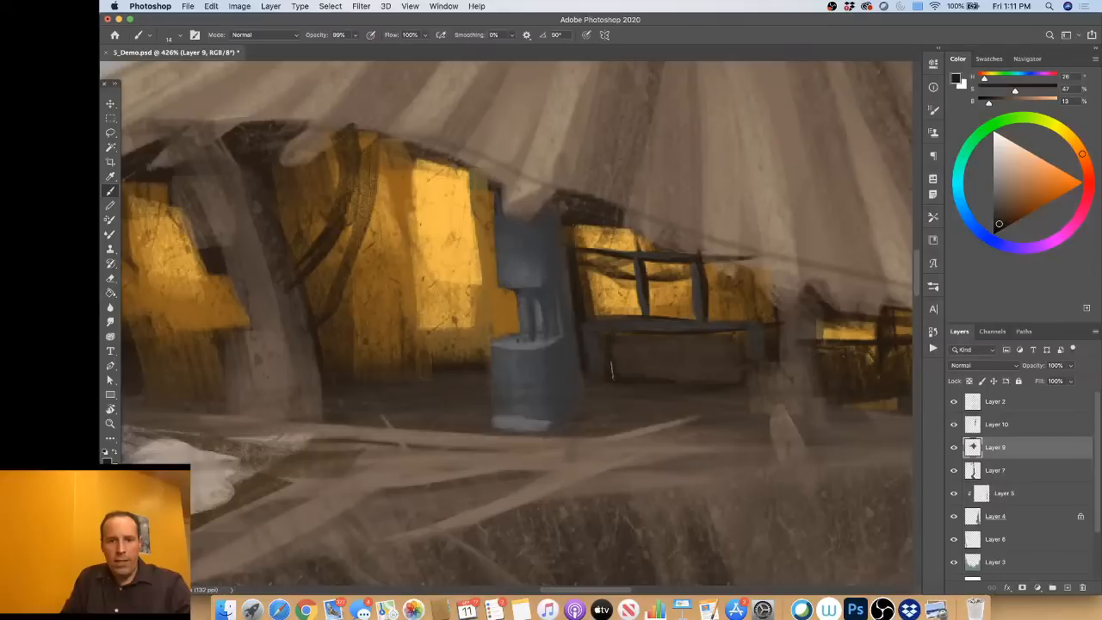
pyautogui.keyDown('alt'); pyautogui.click(573, 366); pyautogui.keyUp('alt')
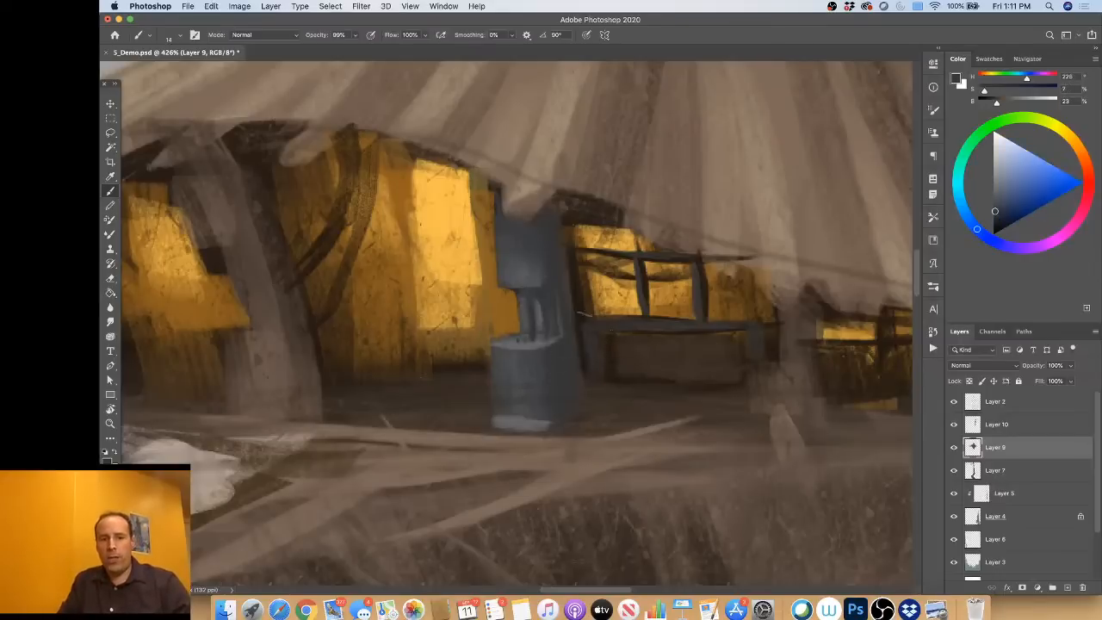
# Step: Repaint the leaning post across the large window as a second machine, with a dark grey side and lighter grey front faces, using a 22 px brush
pyautogui.keyDown('alt'); pyautogui.click(570, 366); pyautogui.keyUp('alt')
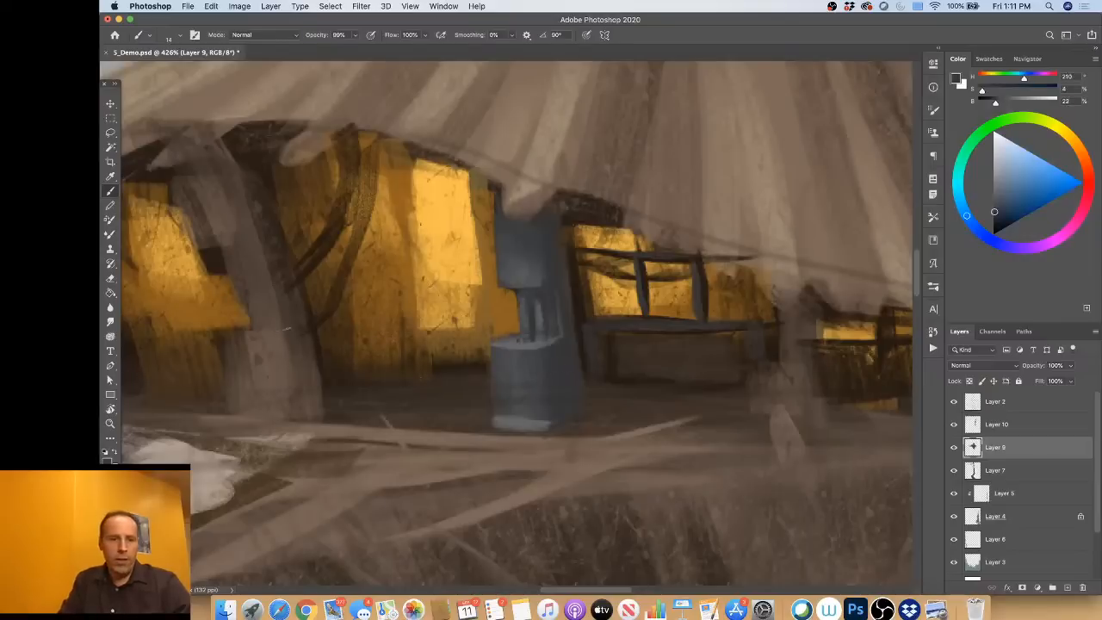
pyautogui.moveTo(286, 305); pyautogui.dragTo(293, 306)
pyautogui.moveTo(258, 207)
pyautogui.mouseDown()
pyautogui.moveTo(240, 165)
pyautogui.moveTo(228, 217)
pyautogui.moveTo(237, 211)
pyautogui.moveTo(263, 239)
pyautogui.moveTo(265, 228)
pyautogui.moveTo(291, 305)
pyautogui.moveTo(290, 362)
pyautogui.moveTo(280, 356)
pyautogui.moveTo(268, 375)
pyautogui.moveTo(258, 415)
pyautogui.mouseUp()
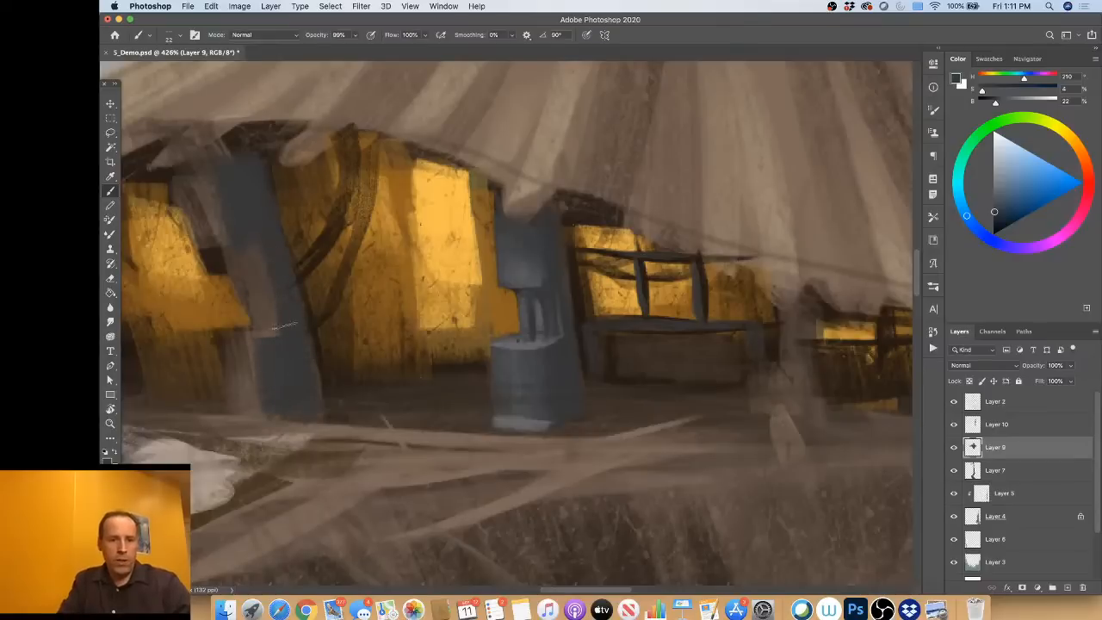
pyautogui.keyDown('alt'); pyautogui.click(529, 421); pyautogui.keyUp('alt')
pyautogui.moveTo(234, 339)
pyautogui.mouseDown()
pyautogui.moveTo(240, 385)
pyautogui.moveTo(258, 312)
pyautogui.moveTo(249, 243)
pyautogui.mouseUp()
pyautogui.moveTo(196, 171); pyautogui.dragTo(208, 219)
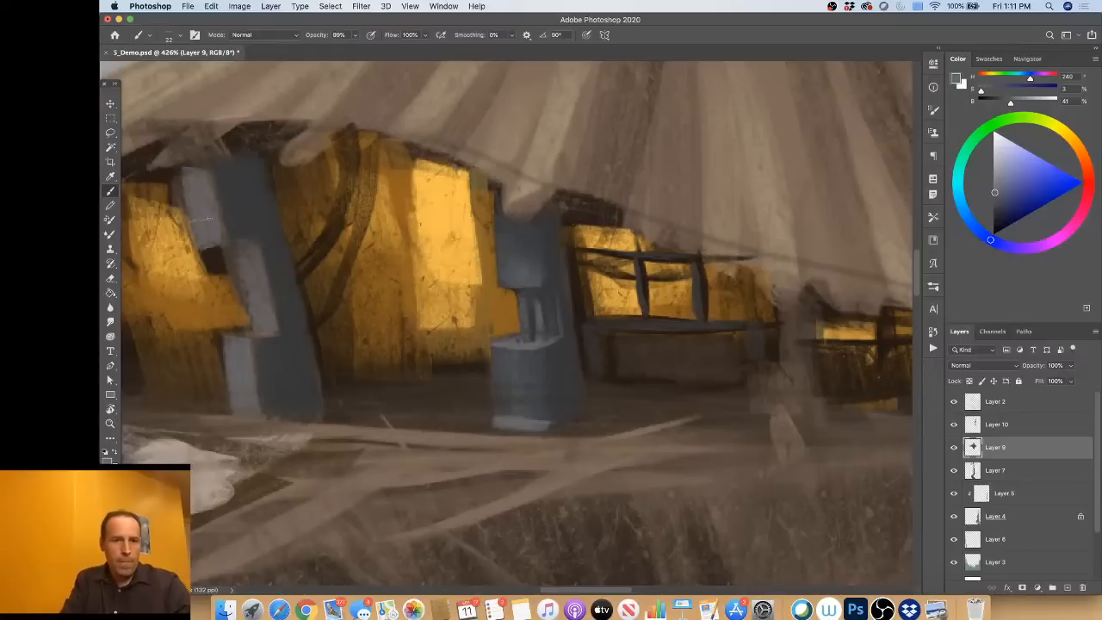
# Step: Extend the second machine's upper block downward and shade its underside and the top of its recess with sampled dark tones
pyautogui.keyDown('alt'); pyautogui.click(206, 283); pyautogui.keyUp('alt')
pyautogui.moveTo(207, 281)
pyautogui.mouseDown()
pyautogui.moveTo(222, 255)
pyautogui.moveTo(208, 272)
pyautogui.moveTo(269, 251)
pyautogui.moveTo(244, 222)
pyautogui.moveTo(244, 249)
pyautogui.moveTo(231, 249)
pyautogui.moveTo(266, 256)
pyautogui.moveTo(257, 293)
pyautogui.mouseUp()
pyautogui.keyDown('alt'); pyautogui.click(220, 241); pyautogui.keyUp('alt')
pyautogui.keyDown('alt'); pyautogui.click(465, 366); pyautogui.keyUp('alt')
pyautogui.keyDown('alt'); pyautogui.click(279, 277); pyautogui.keyUp('alt')
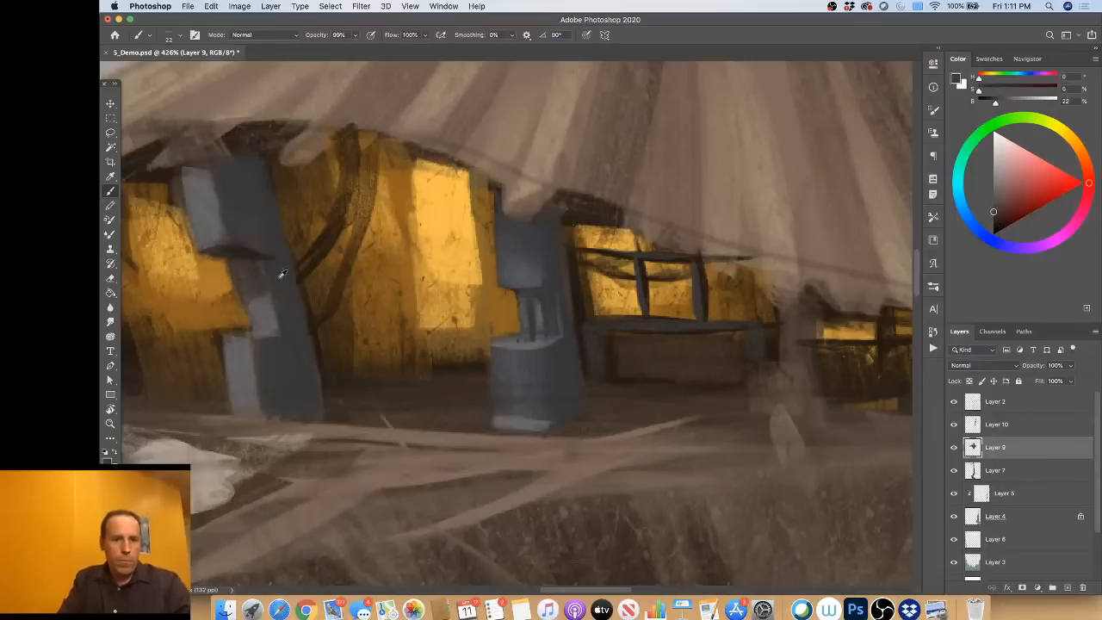
pyautogui.keyDown('alt'); pyautogui.click(250, 251); pyautogui.keyUp('alt')
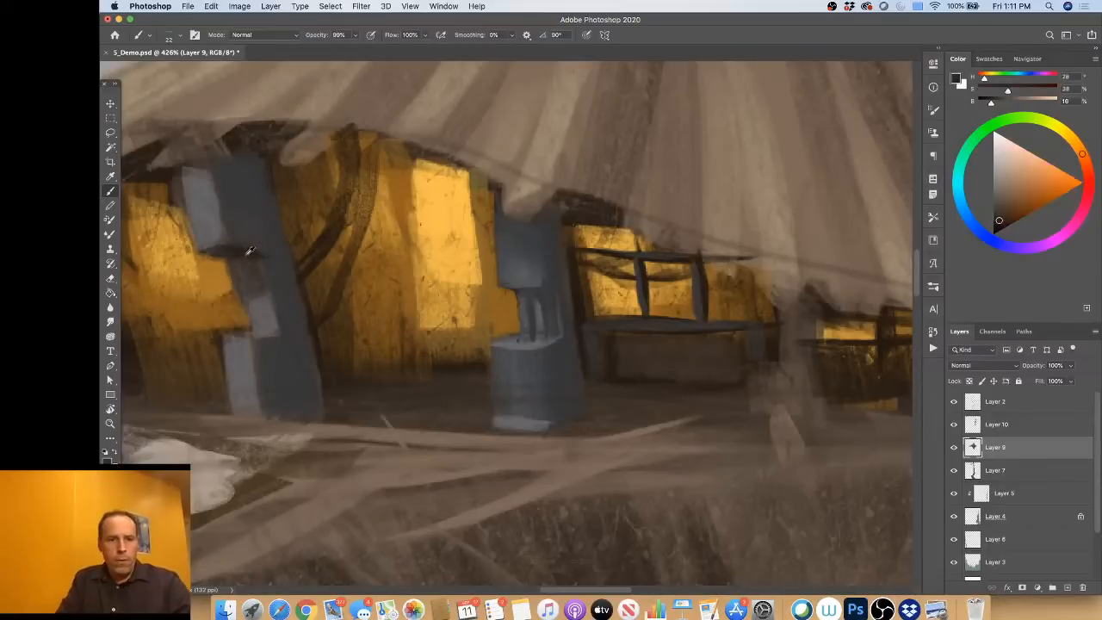
# Step: Paint thin vertical bars inside the second machine's recess with a 14 px brush, alternating sampled dark and light greys
pyautogui.moveTo(540, 304); pyautogui.dragTo(533, 304)
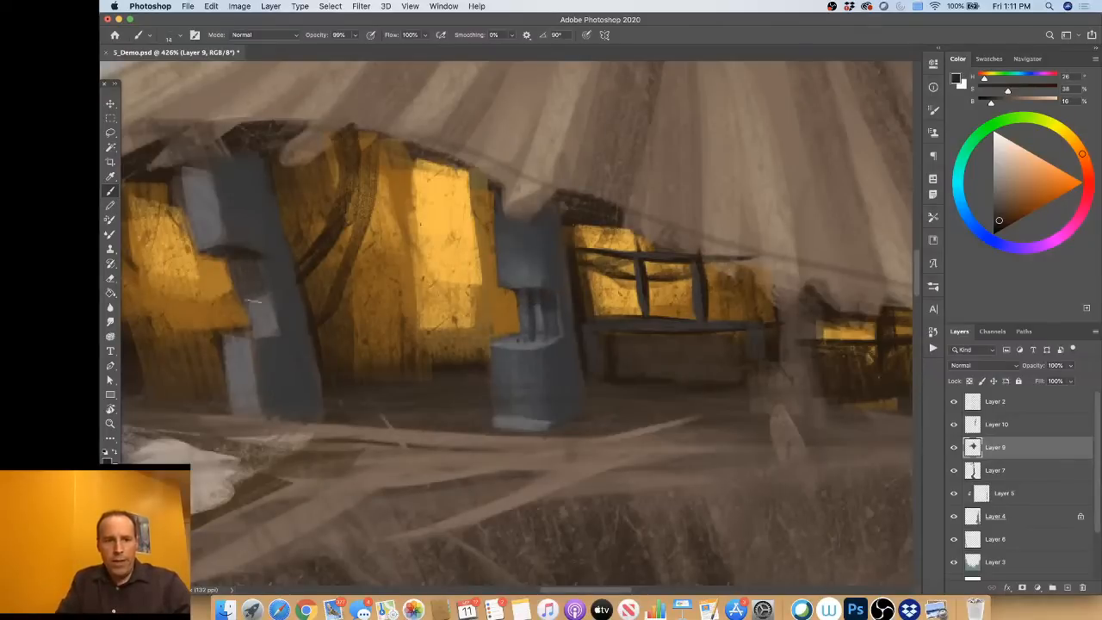
pyautogui.keyDown('alt'); pyautogui.click(244, 262); pyautogui.keyUp('alt')
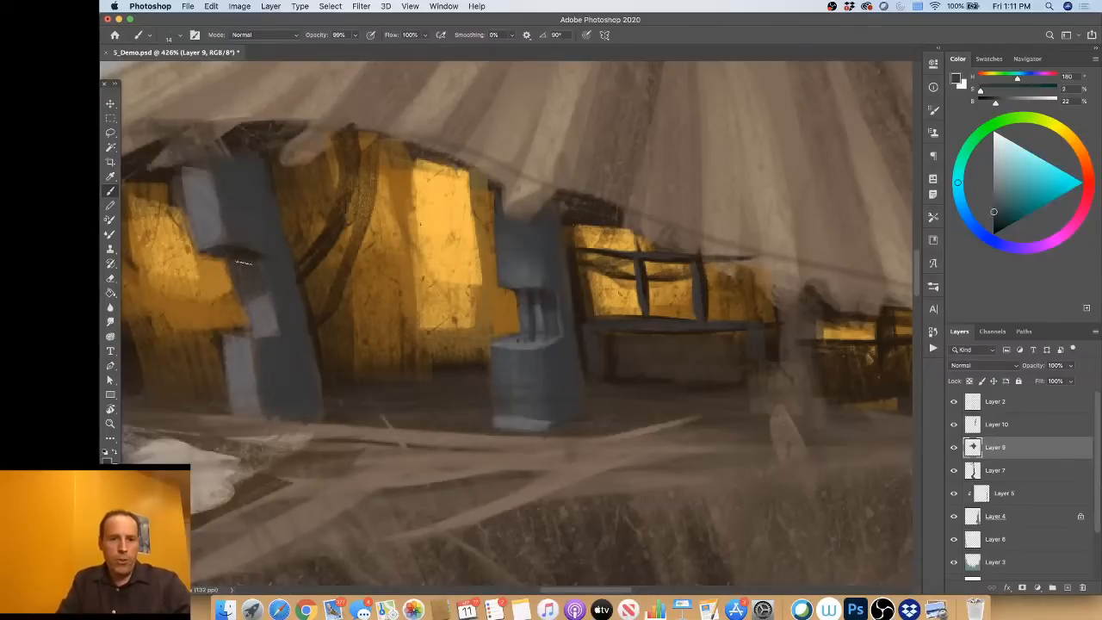
pyautogui.moveTo(245, 300)
pyautogui.mouseDown()
pyautogui.moveTo(271, 328)
pyautogui.moveTo(248, 307)
pyautogui.mouseUp()
pyautogui.keyDown('alt'); pyautogui.click(215, 223); pyautogui.keyUp('alt')
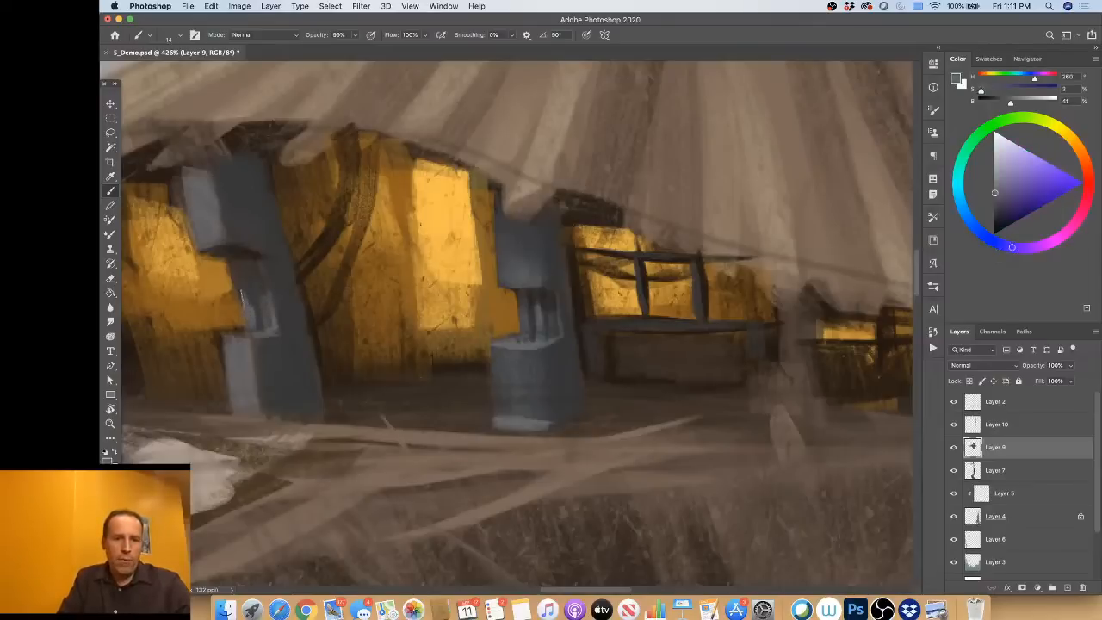
pyautogui.keyDown('alt'); pyautogui.click(244, 252); pyautogui.keyUp('alt')
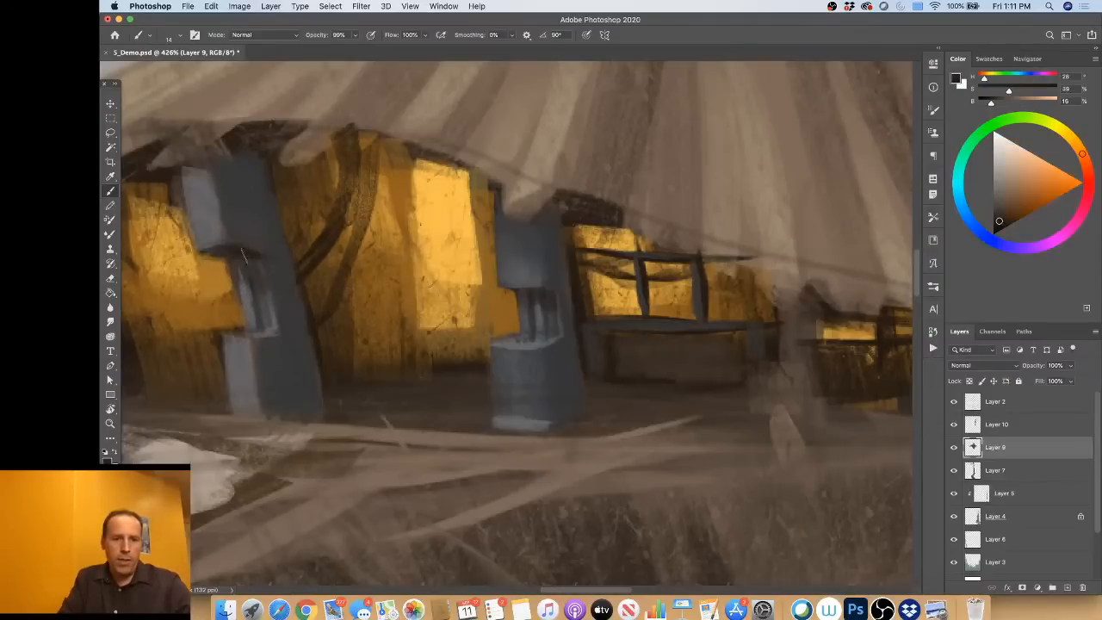
pyautogui.moveTo(248, 279); pyautogui.dragTo(252, 315)
pyautogui.keyDown('alt'); pyautogui.click(246, 212); pyautogui.keyUp('alt')
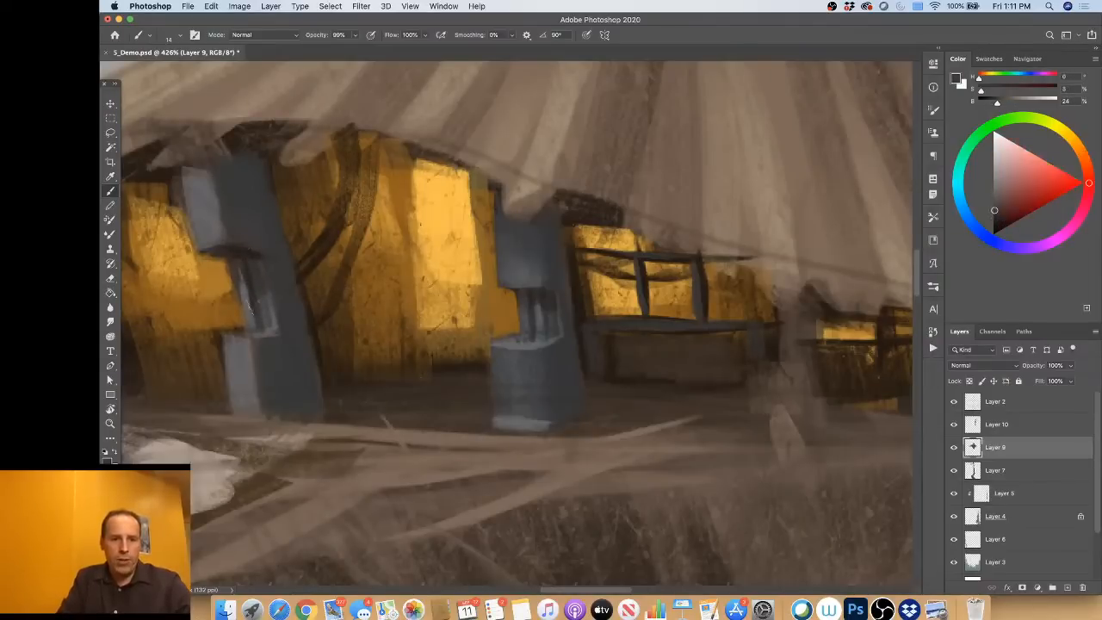
pyautogui.keyDown('alt'); pyautogui.click(250, 303); pyautogui.keyUp('alt')
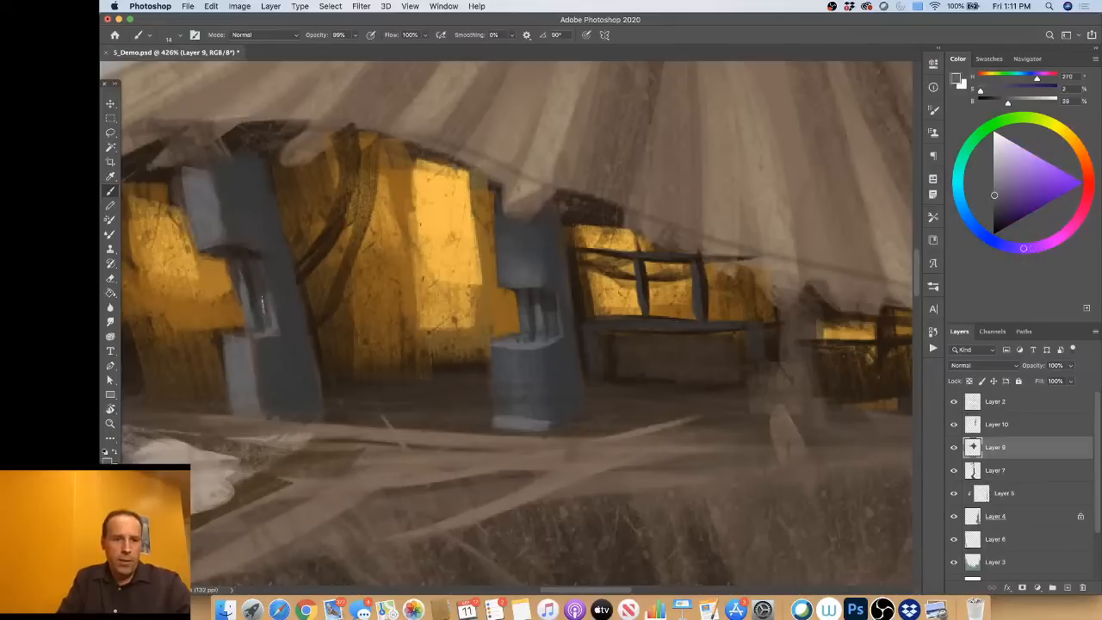
pyautogui.moveTo(262, 331); pyautogui.dragTo(257, 297)
# Step: Refine the second machine's recess, deepening the shadow under the upper block and cleaning up the bars with sampled browns and greys
pyautogui.keyDown('alt'); pyautogui.click(258, 267); pyautogui.keyUp('alt')
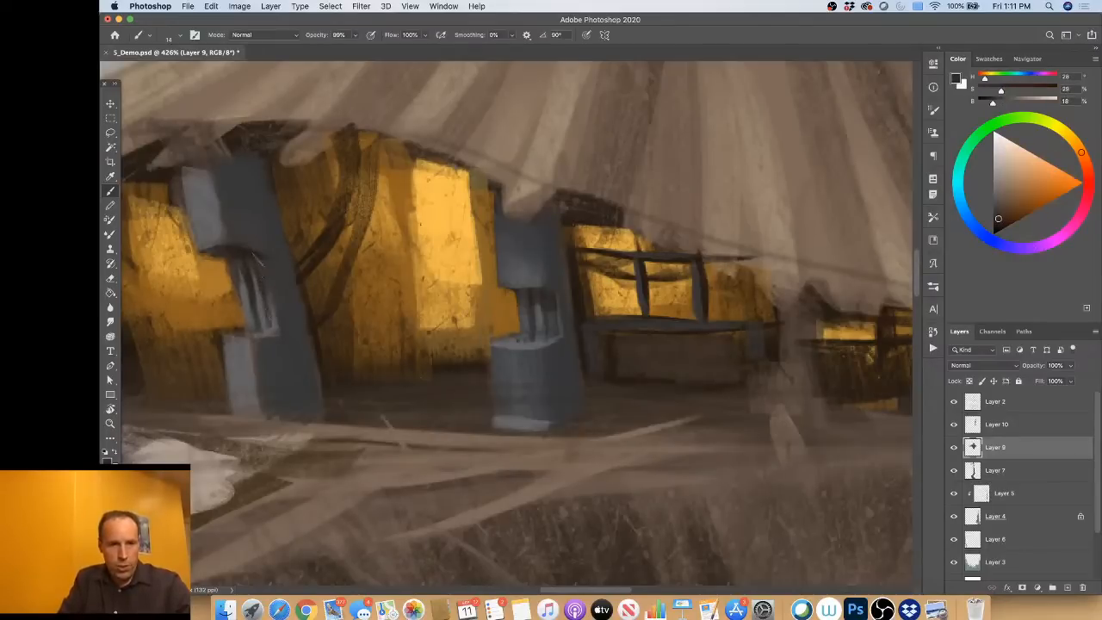
pyautogui.keyDown('alt'); pyautogui.click(245, 281); pyautogui.keyUp('alt')
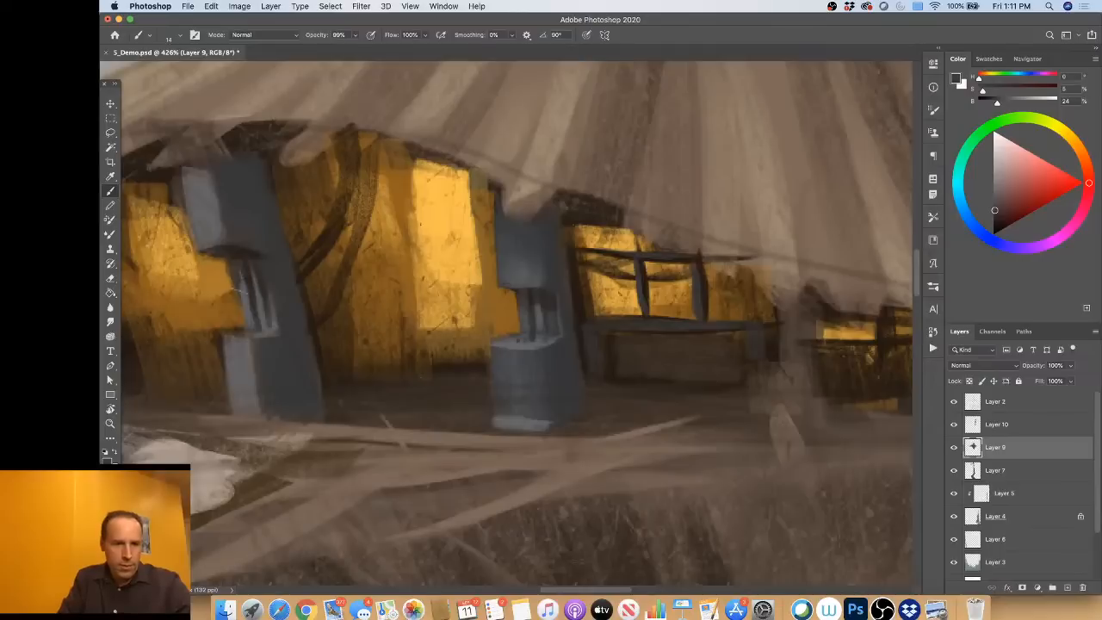
pyautogui.keyDown('alt'); pyautogui.click(249, 313); pyautogui.keyUp('alt')
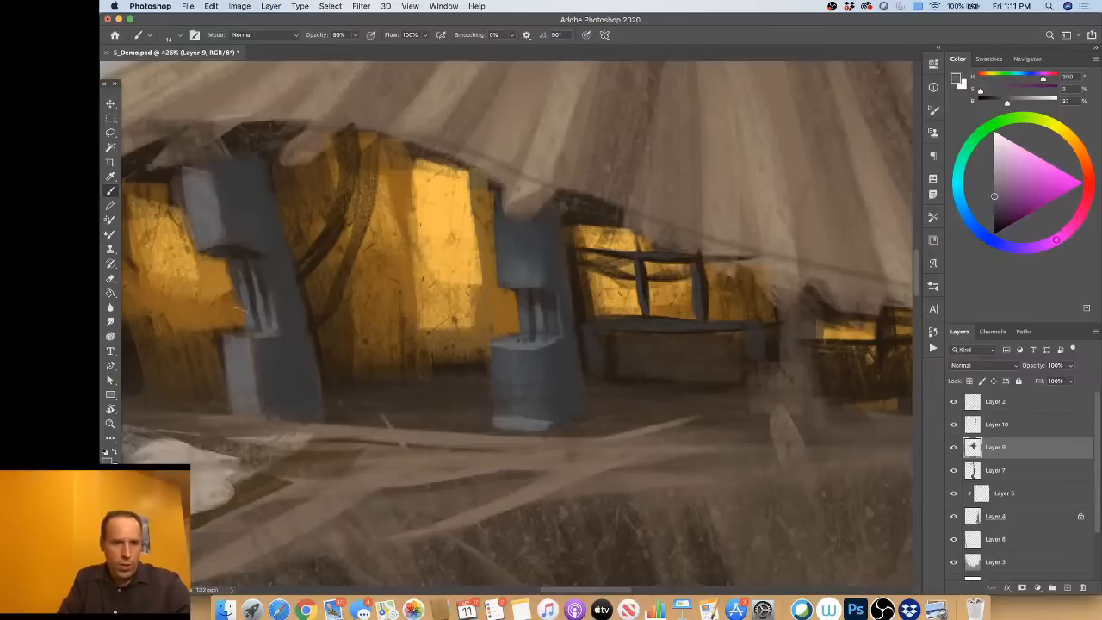
pyautogui.keyDown('alt'); pyautogui.click(244, 347); pyautogui.keyUp('alt')
pyautogui.keyDown('alt'); pyautogui.click(273, 283); pyautogui.keyUp('alt')
pyautogui.keyDown('alt'); pyautogui.click(266, 281); pyautogui.keyUp('alt')
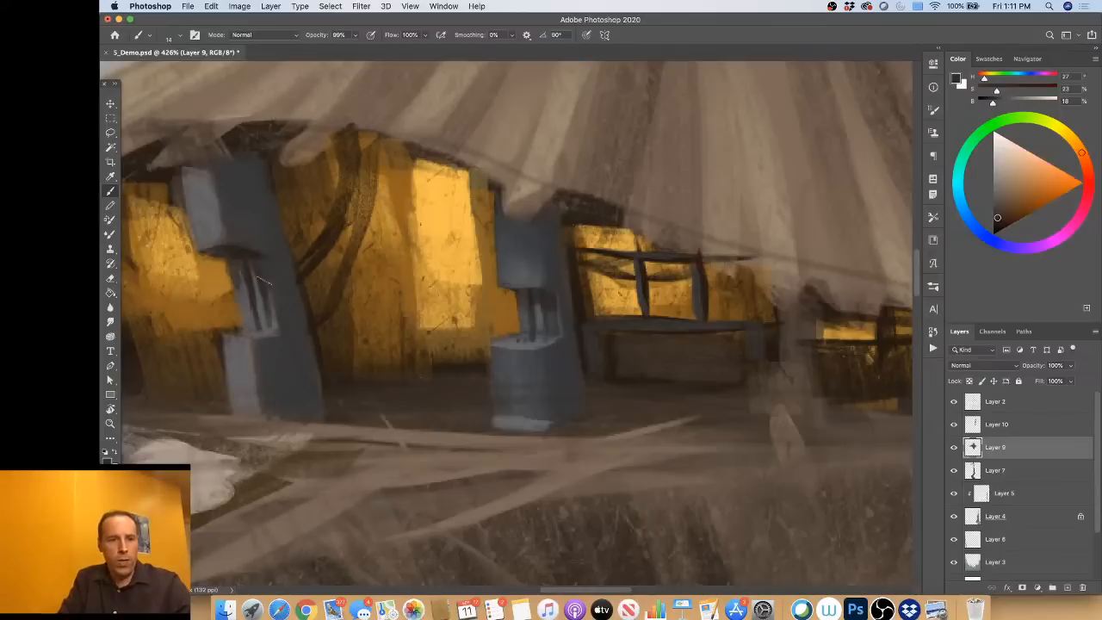
pyautogui.keyDown('alt'); pyautogui.click(253, 254); pyautogui.keyUp('alt')
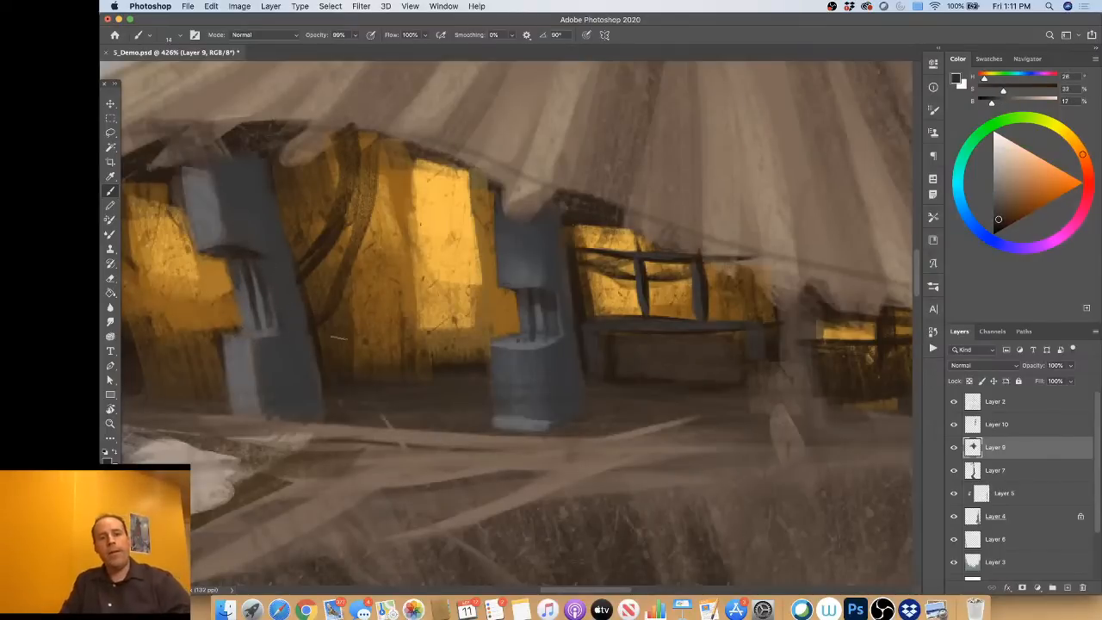
# Step: Trim the bottom edge of the second machine into a slanted base with sampled dark brown, then resample grey and floor brown
pyautogui.keyDown('alt'); pyautogui.click(327, 384); pyautogui.keyUp('alt')
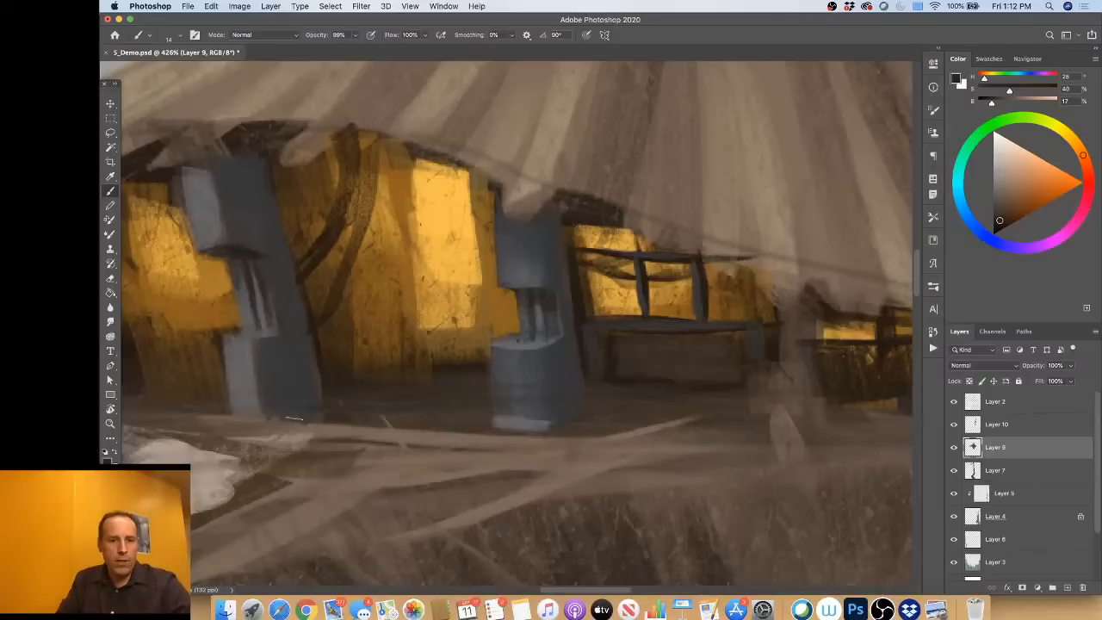
pyautogui.moveTo(294, 418)
pyautogui.mouseDown()
pyautogui.moveTo(277, 420)
pyautogui.moveTo(339, 410)
pyautogui.mouseUp()
pyautogui.keyDown('alt'); pyautogui.click(567, 368); pyautogui.keyUp('alt')
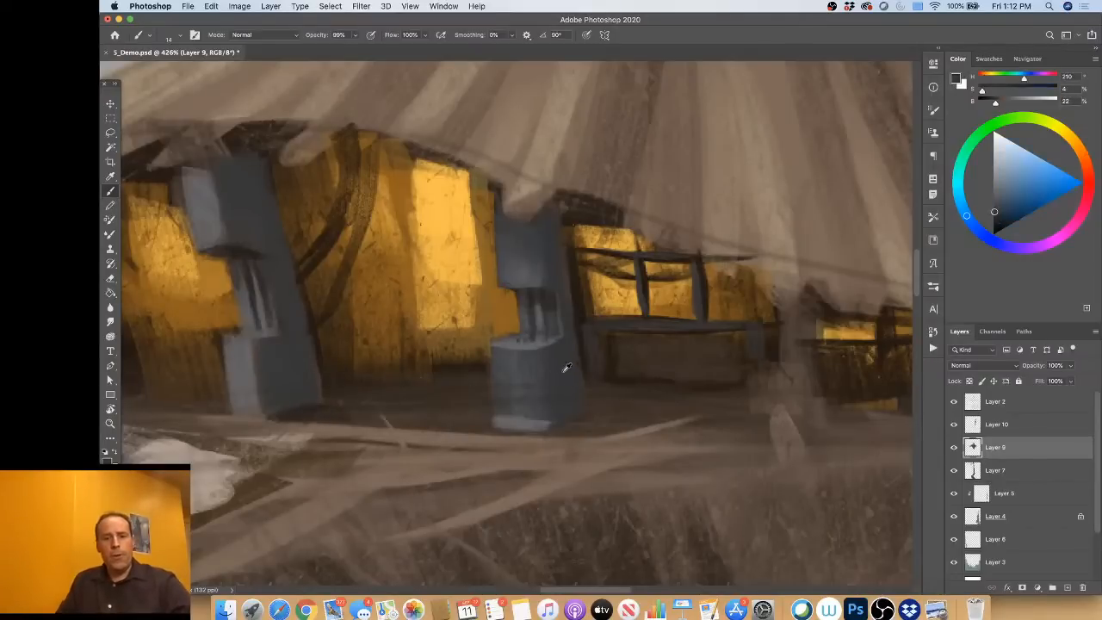
pyautogui.keyDown('alt'); pyautogui.click(606, 420); pyautogui.keyUp('alt')
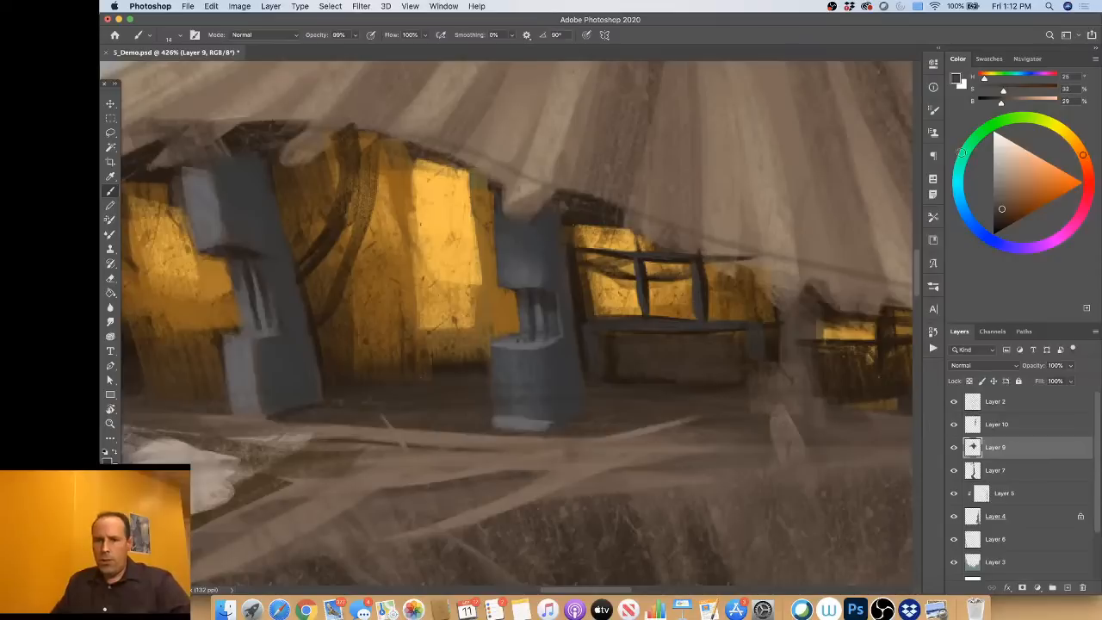
# Step: Choose a light blue paint colour, hue 215, saturation 43, brightness 93, and add a new layer above Layer 9
pyautogui.click(978, 231)
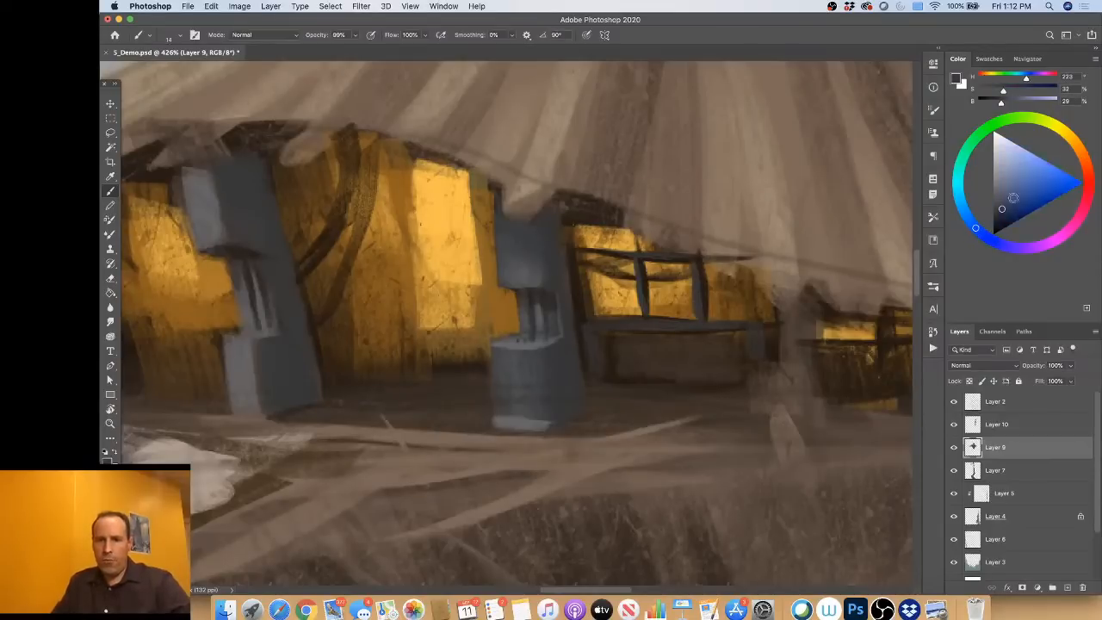
pyautogui.click(1025, 174)
pyautogui.moveTo(1025, 174); pyautogui.dragTo(1029, 160)
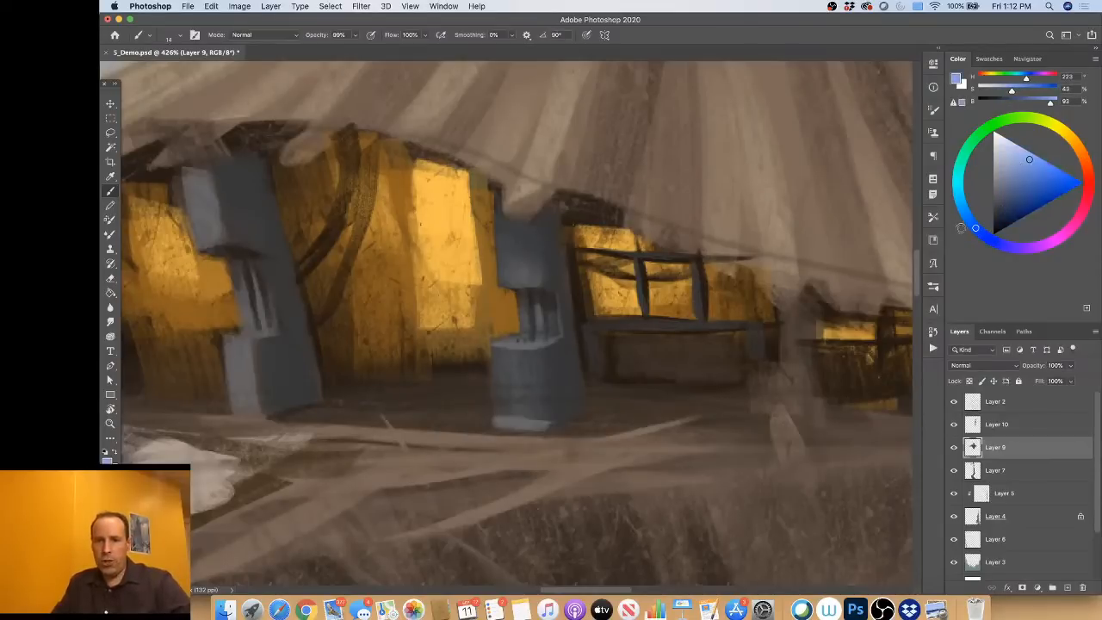
pyautogui.click(971, 220)
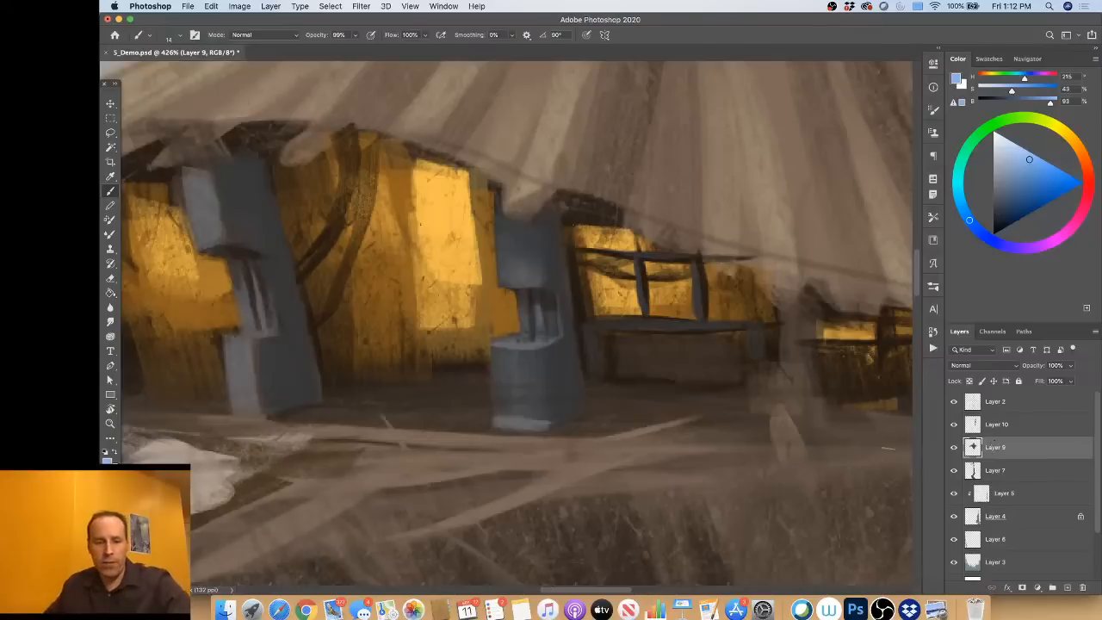
pyautogui.press('super+shift+n')
pyautogui.click(711, 268)
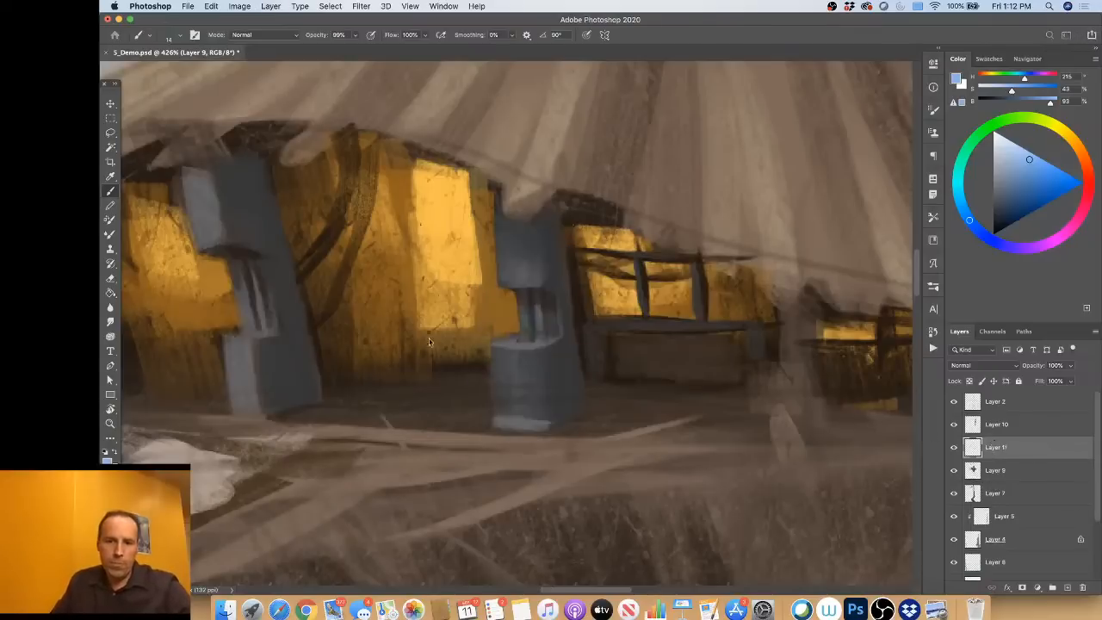
# Step: Paint a light blue glowing strip down the side face of each machine on Layer 11
pyautogui.moveTo(306, 356)
pyautogui.mouseDown()
pyautogui.moveTo(295, 369)
pyautogui.moveTo(308, 375)
pyautogui.moveTo(251, 155)
pyautogui.moveTo(313, 402)
pyautogui.mouseUp()
pyautogui.moveTo(555, 210)
pyautogui.mouseDown()
pyautogui.moveTo(576, 411)
pyautogui.moveTo(555, 211)
pyautogui.mouseUp()
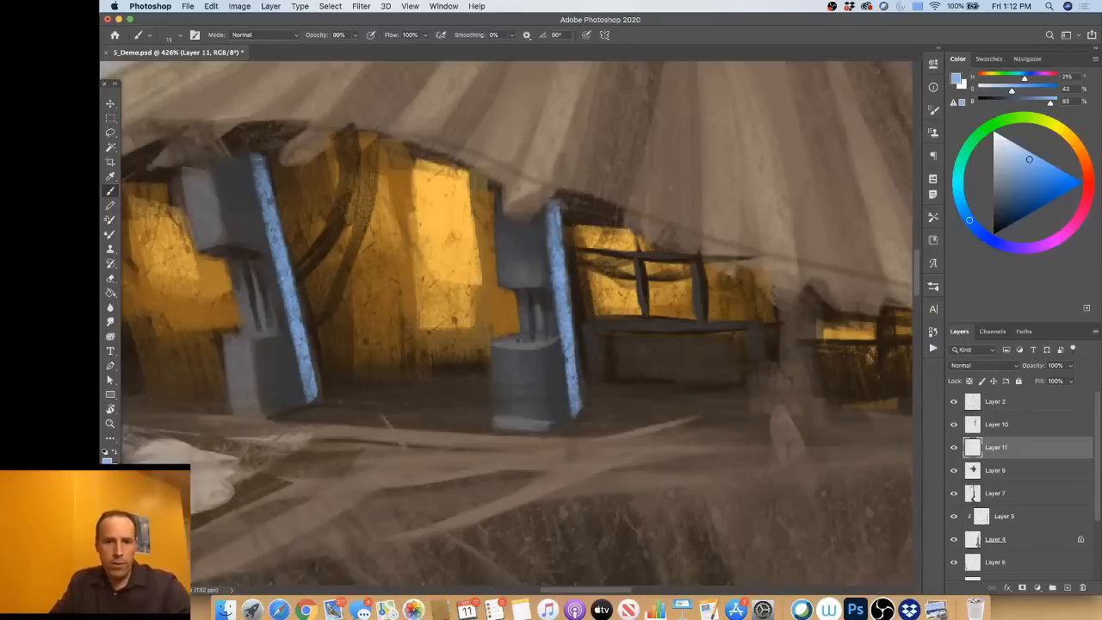
pyautogui.moveTo(284, 304); pyautogui.dragTo(315, 412)
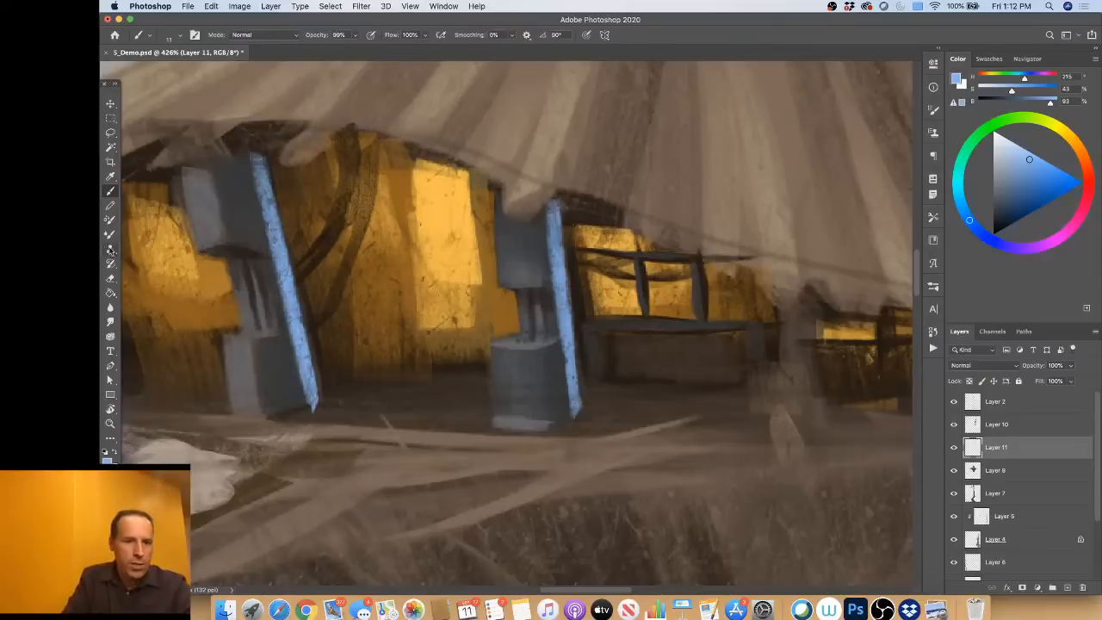
# Step: Erase the lower ends of both blue strips with a 14 px eraser so they line up with the machines' bases
pyautogui.click(111, 279)
pyautogui.moveTo(328, 418)
pyautogui.mouseDown()
pyautogui.moveTo(306, 416)
pyautogui.moveTo(318, 407)
pyautogui.mouseUp()
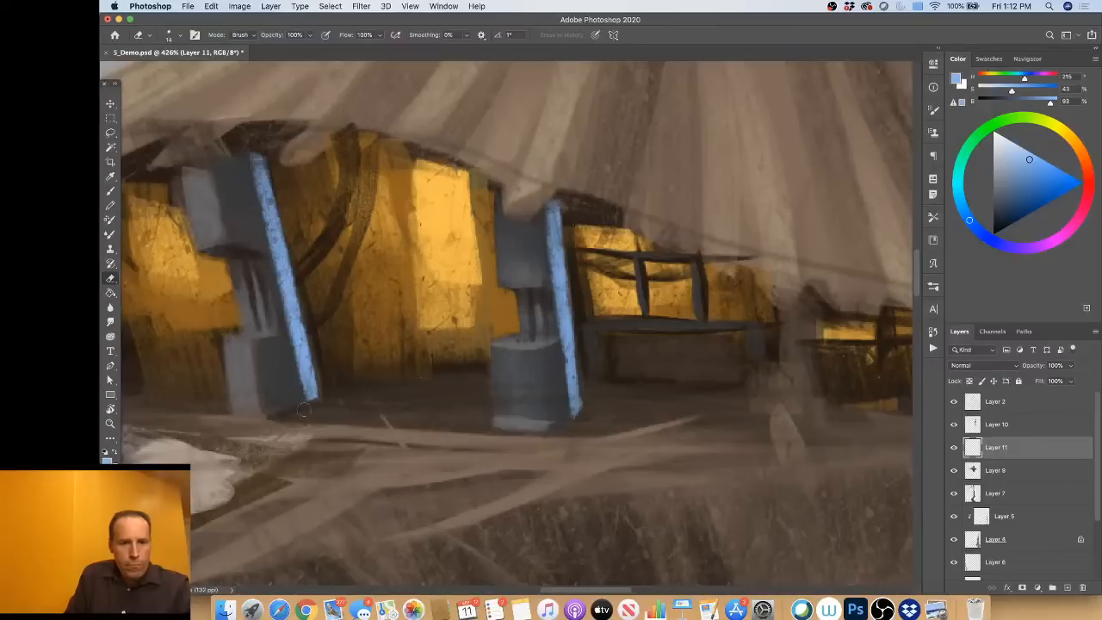
pyautogui.moveTo(556, 424); pyautogui.dragTo(586, 392)
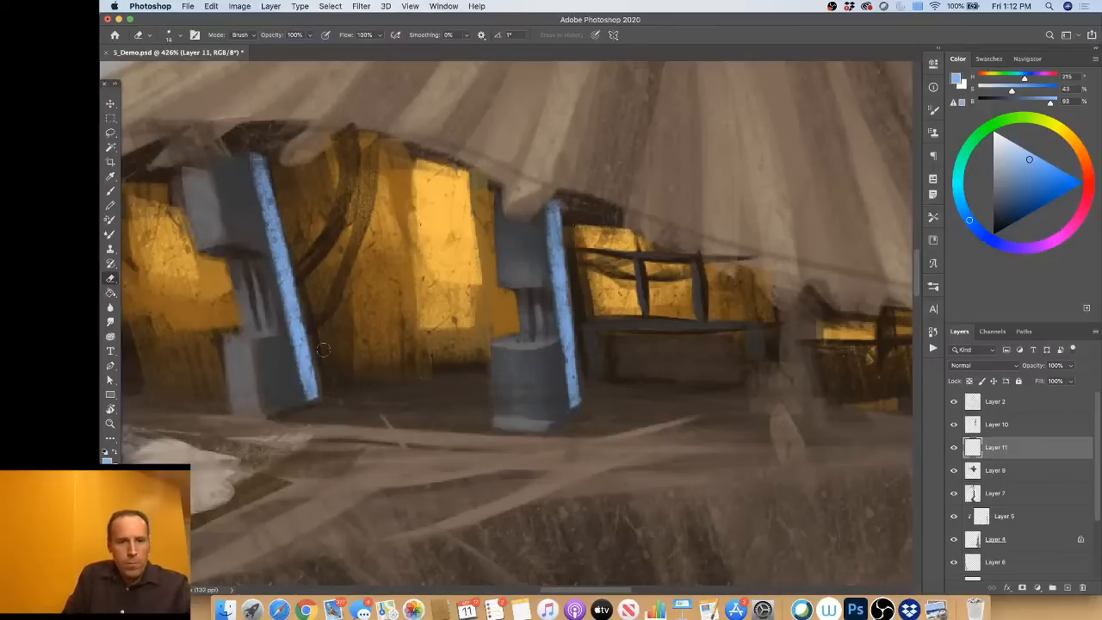
# Step: Cut the second machine's blue strip into small segments with a thin eraser, undoing a stray cut near the top
pyautogui.moveTo(323, 349); pyautogui.dragTo(310, 360)
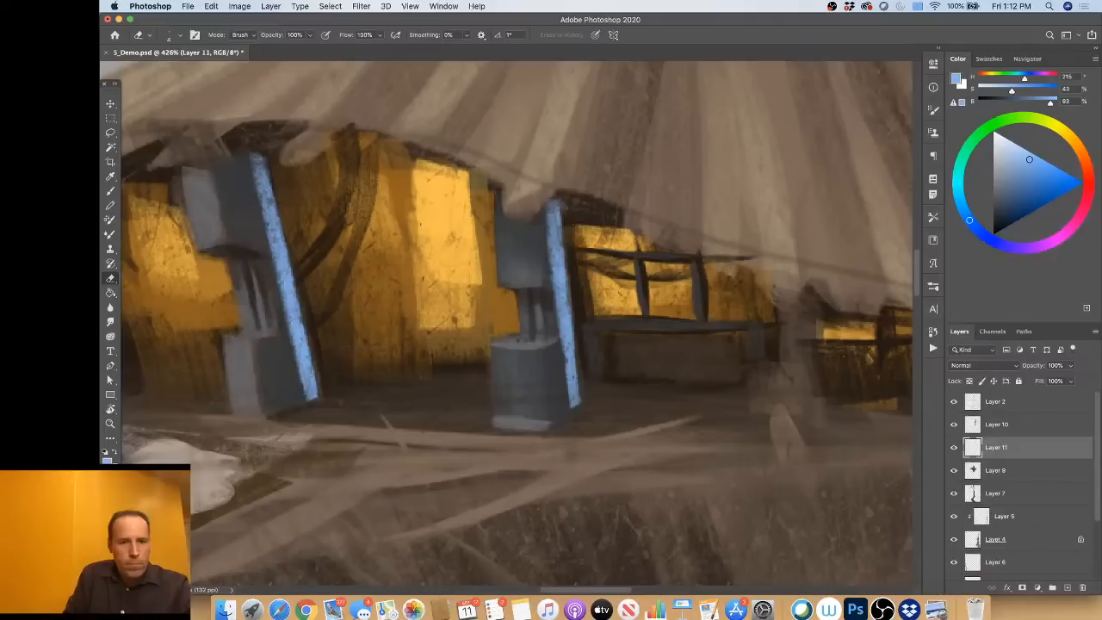
pyautogui.moveTo(315, 371)
pyautogui.mouseDown()
pyautogui.moveTo(302, 379)
pyautogui.moveTo(284, 310)
pyautogui.mouseUp()
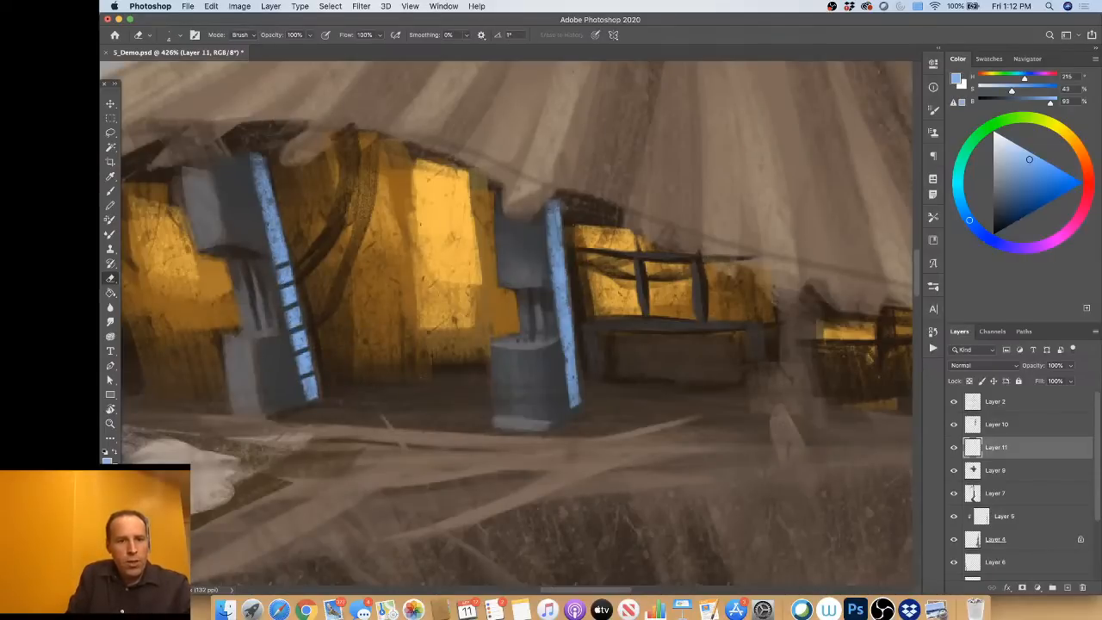
pyautogui.moveTo(291, 243); pyautogui.dragTo(271, 247)
pyautogui.press('super+z')
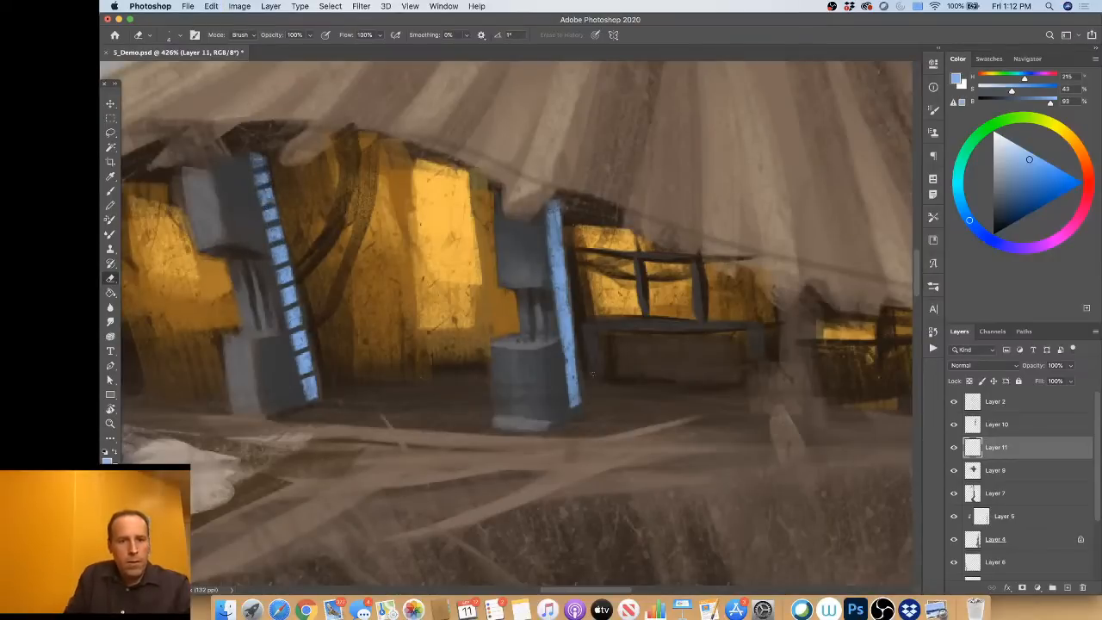
# Step: Narrow the first machine's blue strip and erase thin gaps across it from the base upward to divide it into segments
pyautogui.moveTo(580, 368); pyautogui.dragTo(565, 374)
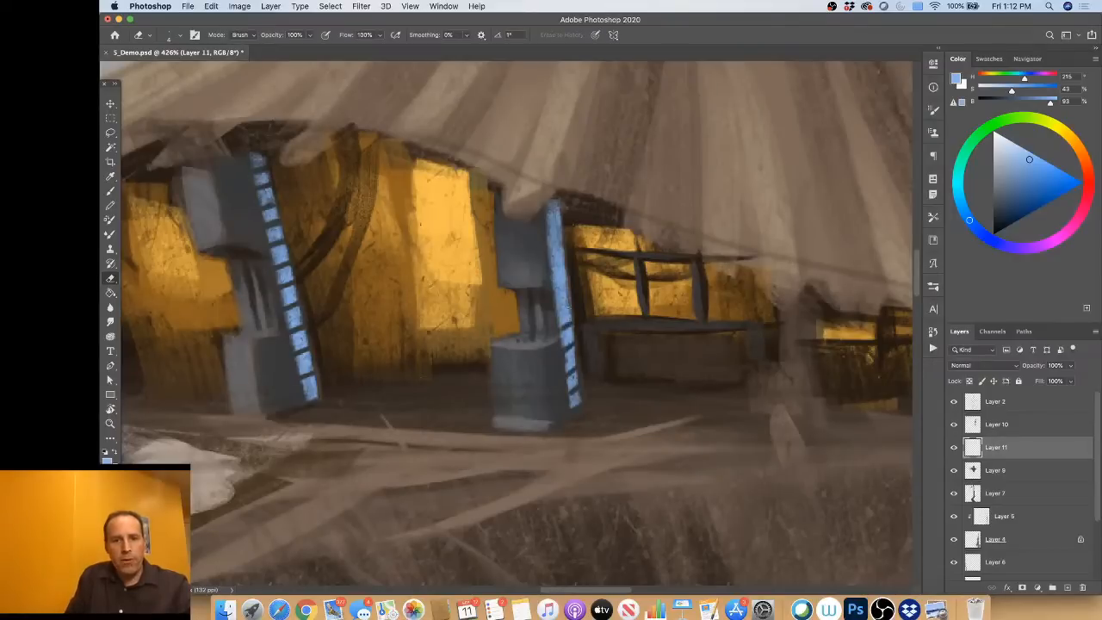
pyautogui.moveTo(548, 235); pyautogui.dragTo(565, 348)
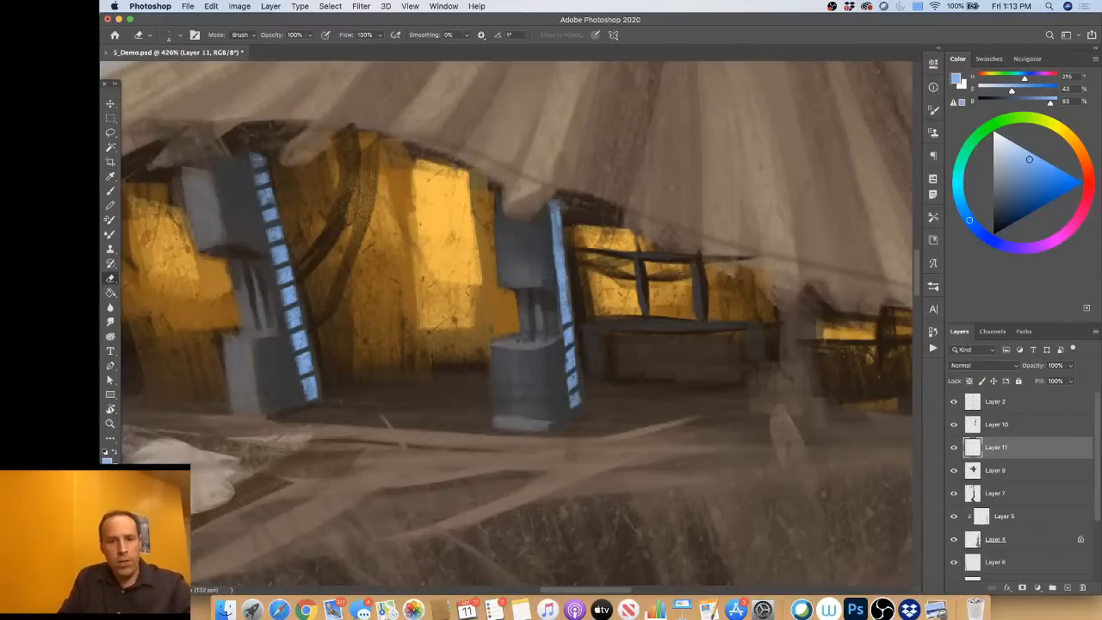
pyautogui.moveTo(572, 304); pyautogui.dragTo(559, 309)
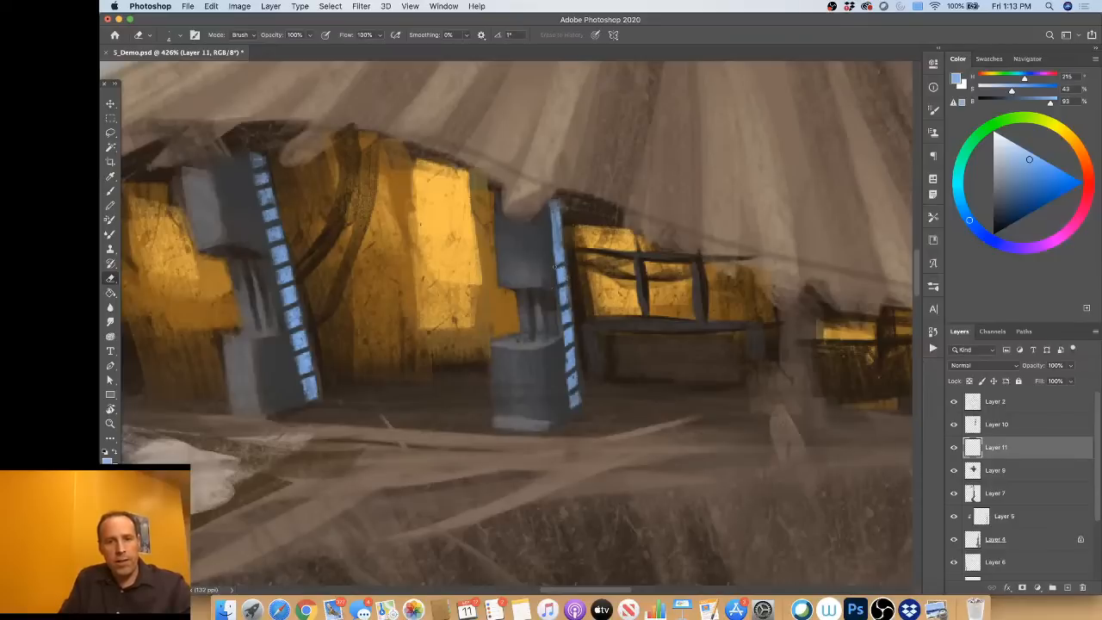
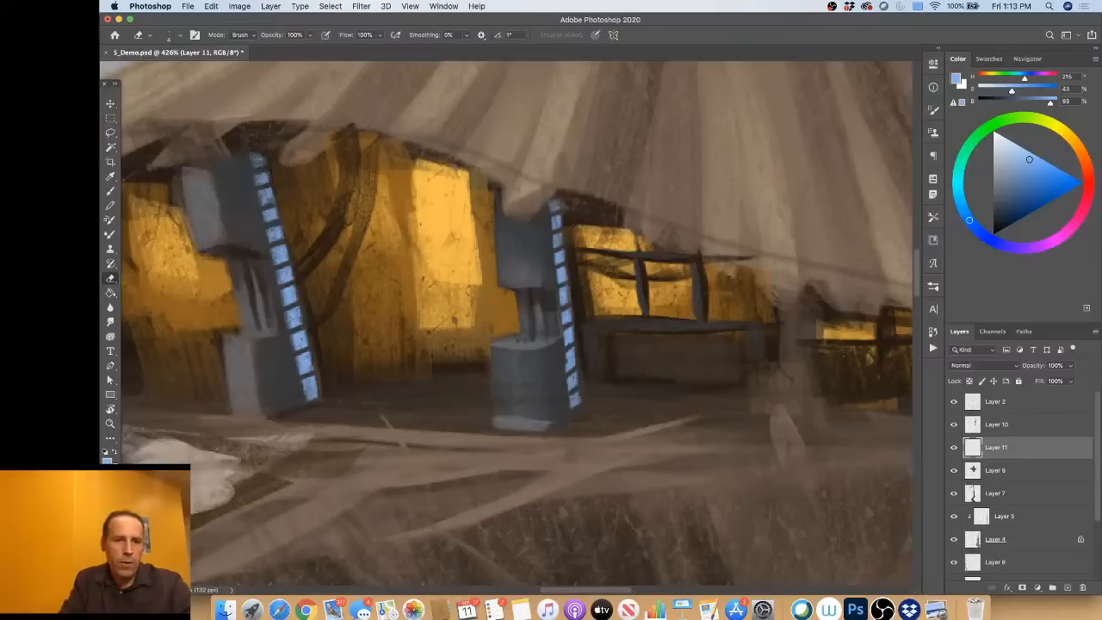
# Step: Erase a thin line lengthwise through both segmented blue strips and trim the first strip's inner edge, undoing one stray stroke near its base
pyautogui.moveTo(258, 155); pyautogui.dragTo(315, 402)
pyautogui.moveTo(260, 149); pyautogui.dragTo(316, 401)
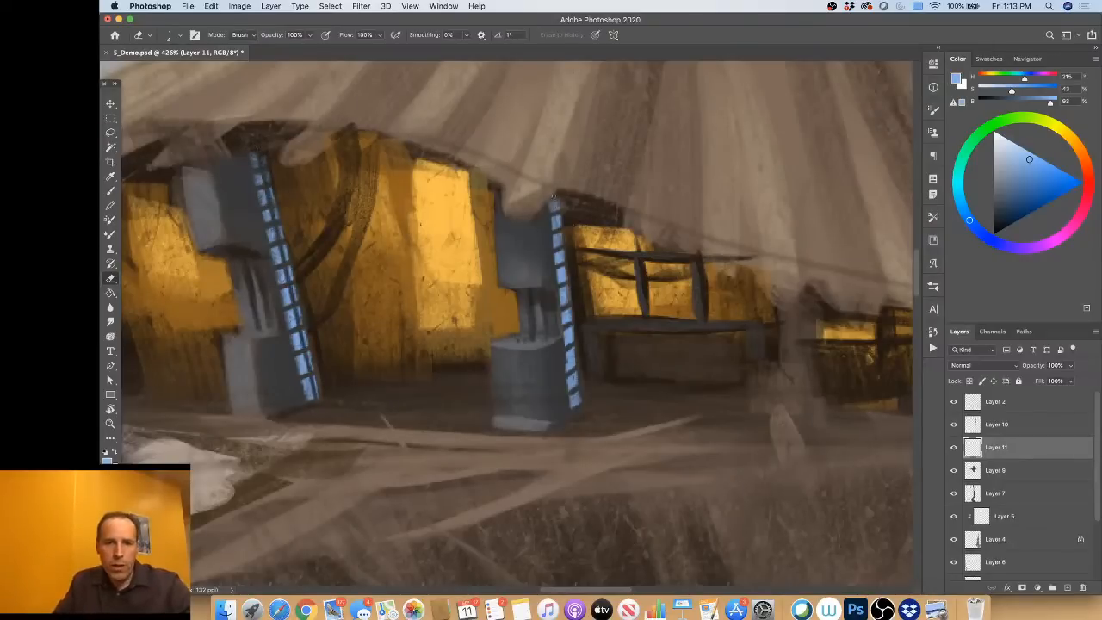
pyautogui.moveTo(554, 198); pyautogui.dragTo(577, 407)
pyautogui.moveTo(555, 201); pyautogui.dragTo(577, 406)
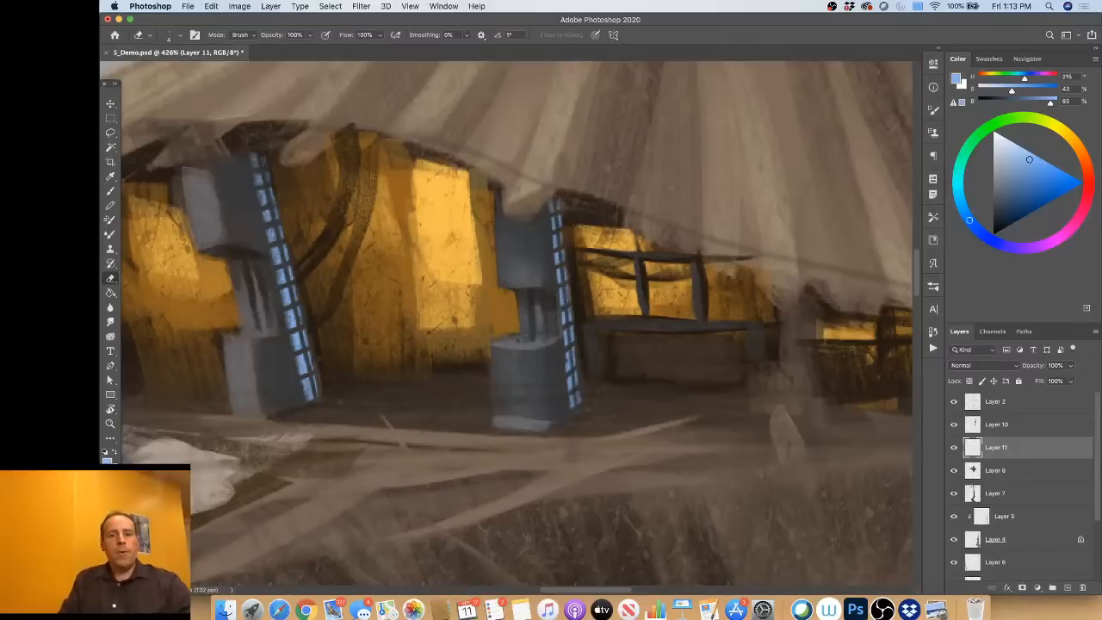
pyautogui.moveTo(297, 375); pyautogui.dragTo(306, 403)
pyautogui.press('super+z')
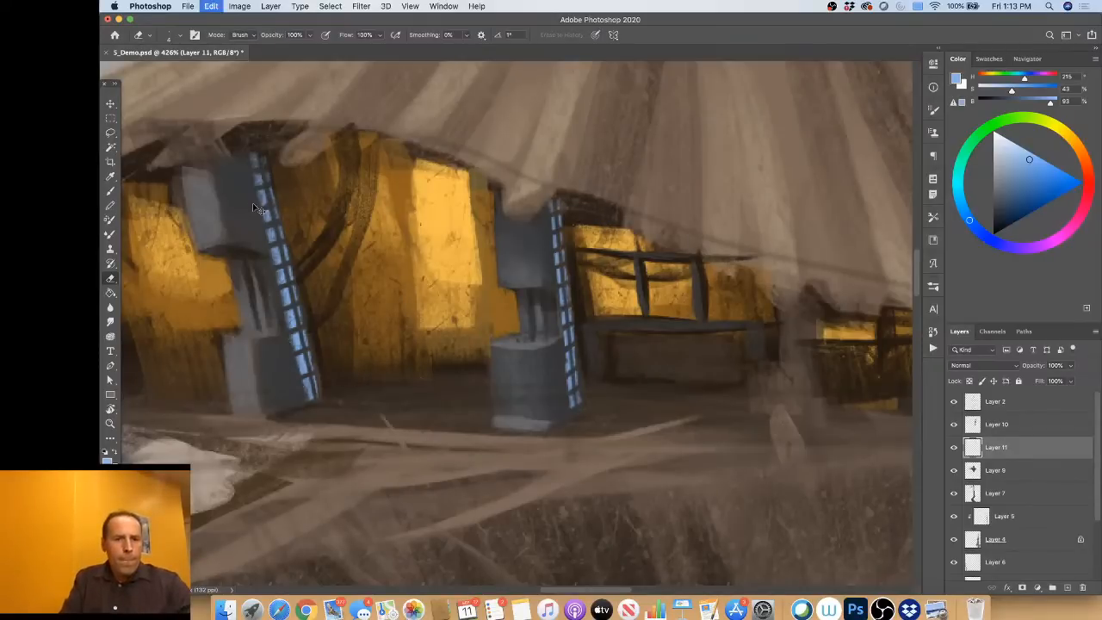
pyautogui.moveTo(258, 203)
pyautogui.mouseDown()
pyautogui.moveTo(250, 156)
pyautogui.moveTo(301, 375)
pyautogui.mouseUp()
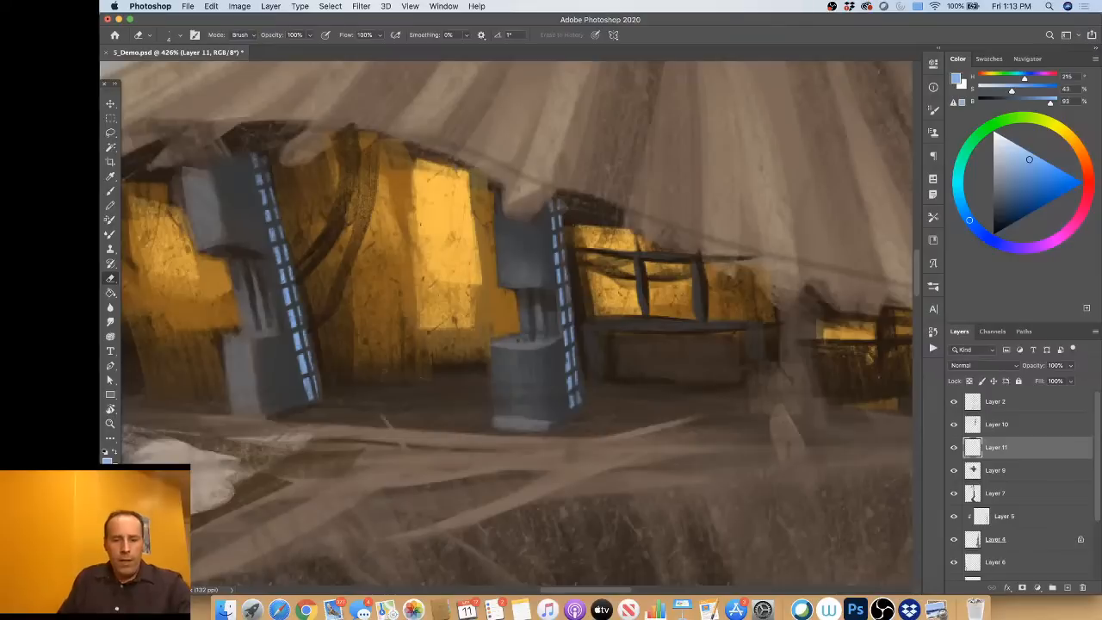
# Step: Add a new layer above Layer 11 and choose the Kyle Spatter brush
pyautogui.press('super+shift+n')
pyautogui.click(698, 269)
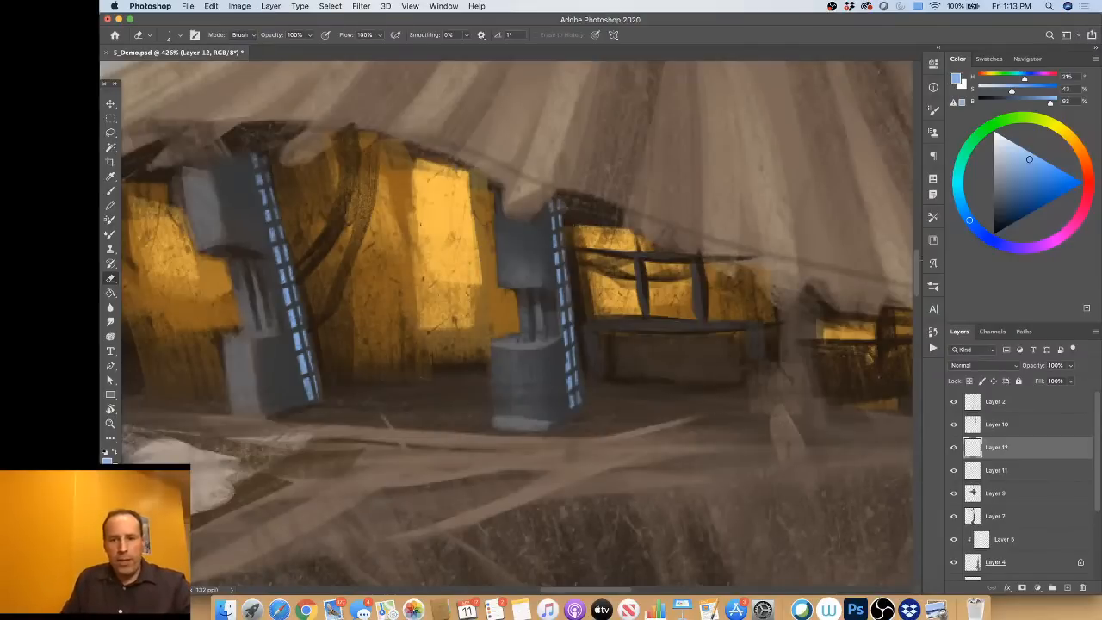
pyautogui.click(933, 290)
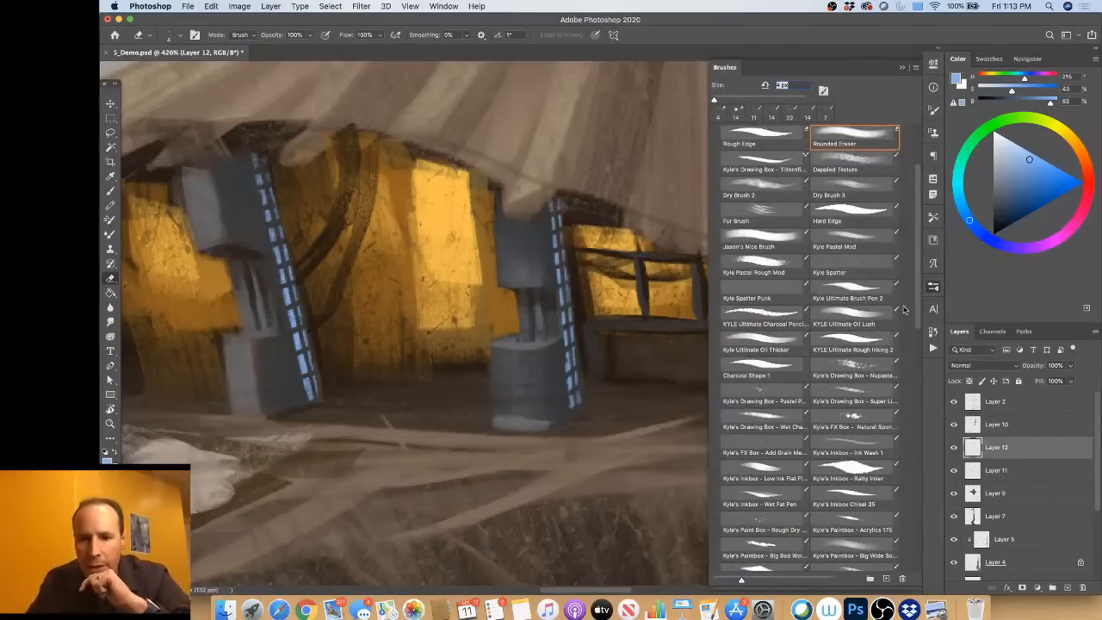
pyautogui.scroll(3, 920, 285)
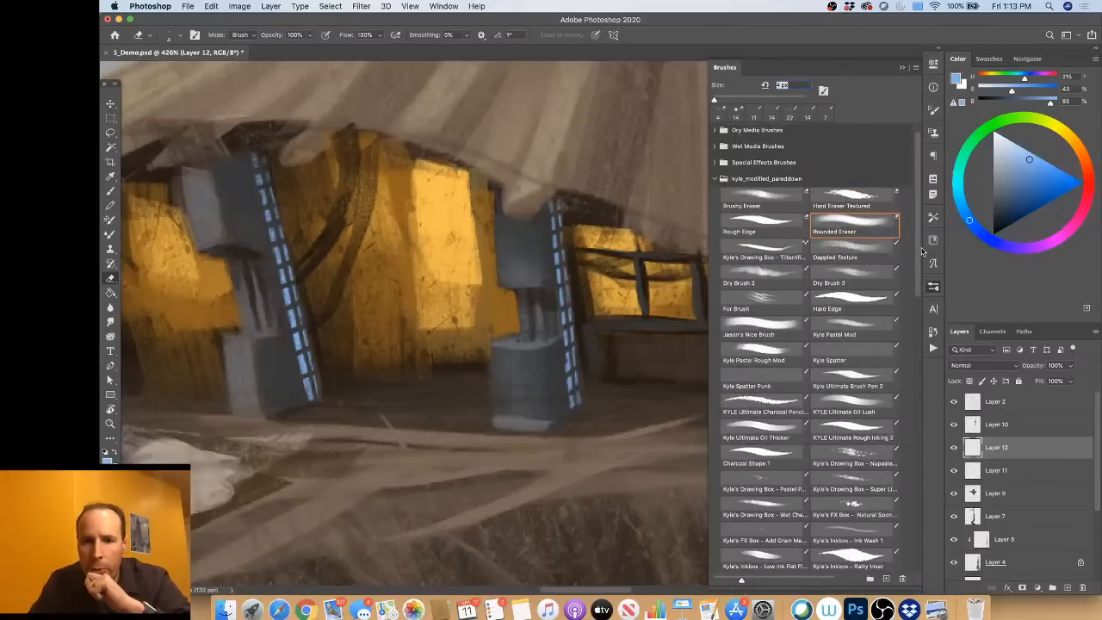
pyautogui.moveTo(921, 250)
pyautogui.mouseDown()
pyautogui.moveTo(912, 409)
pyautogui.moveTo(911, 383)
pyautogui.mouseUp()
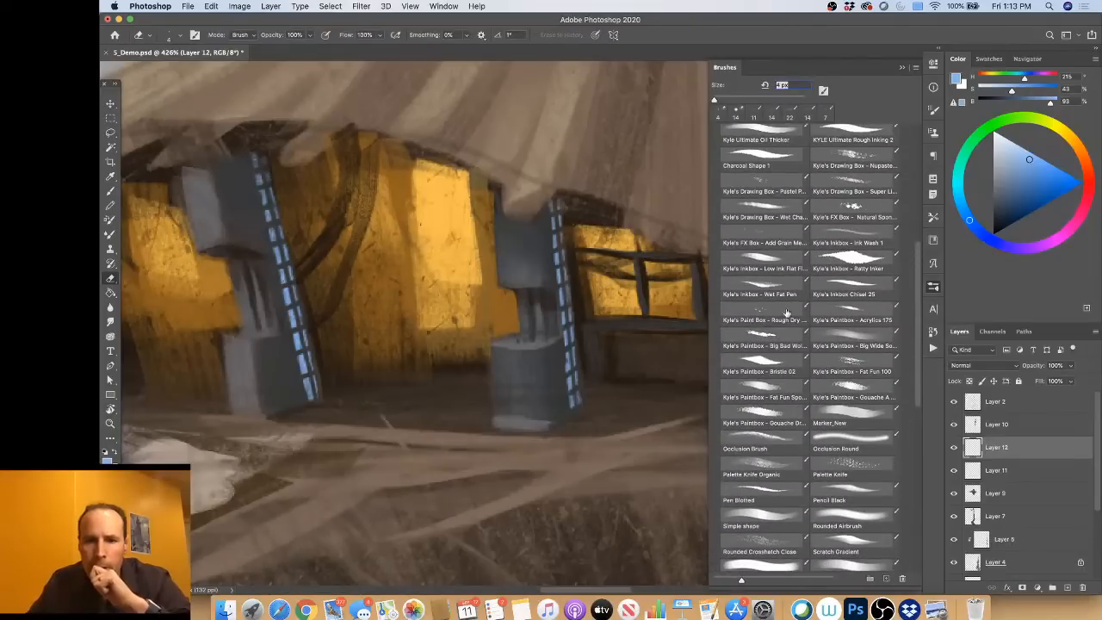
pyautogui.click(784, 314)
pyautogui.moveTo(919, 300); pyautogui.dragTo(915, 244)
pyautogui.click(858, 197)
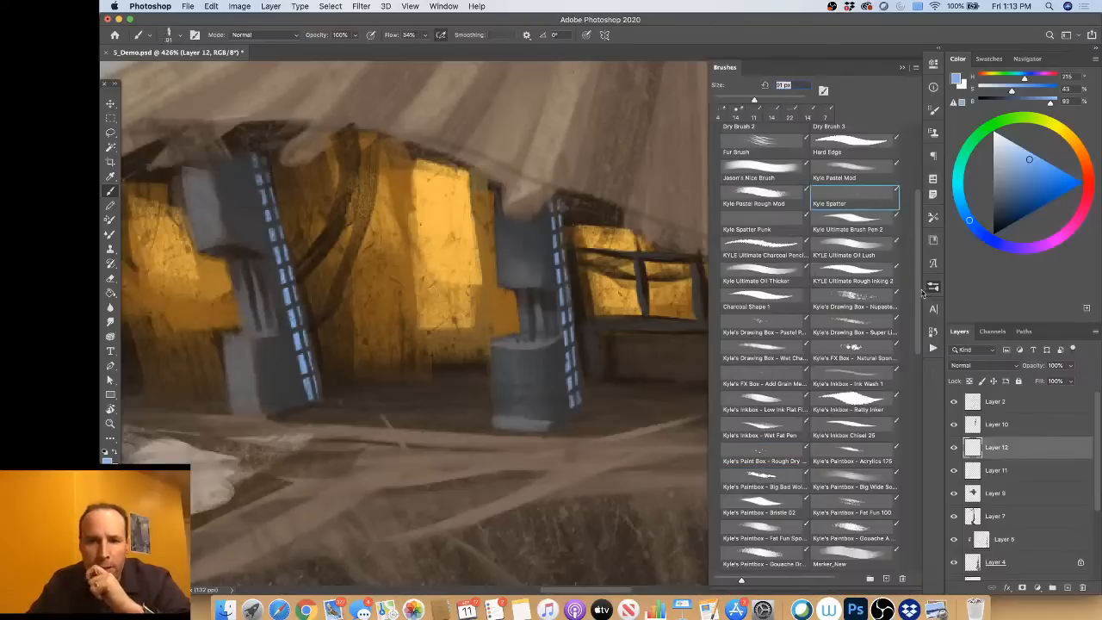
pyautogui.click(932, 293)
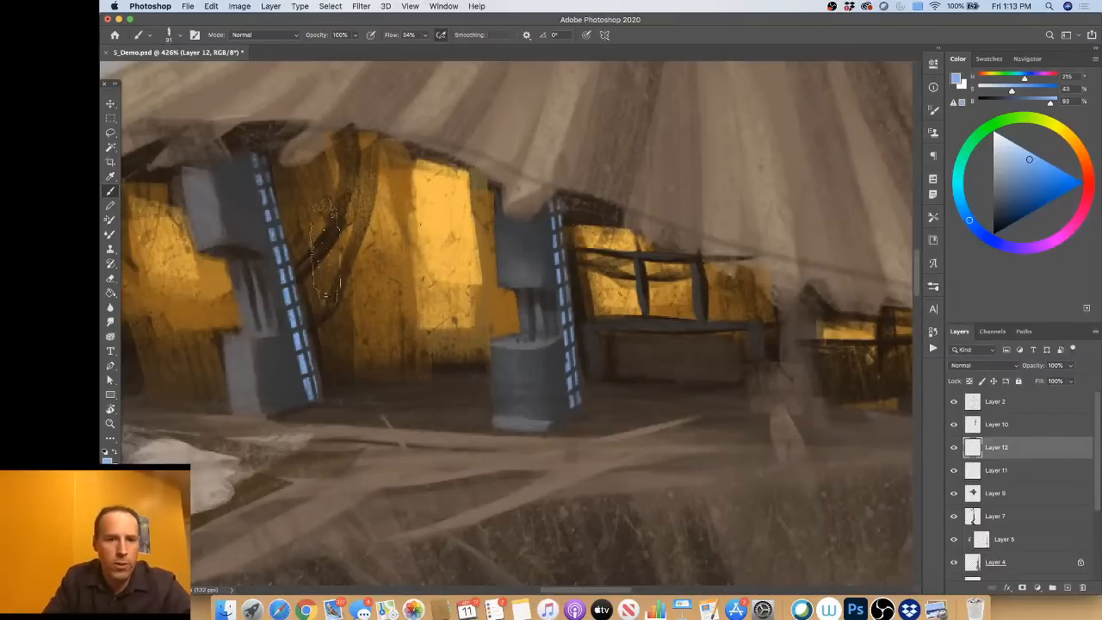
# Step: Spatter light blue specks over the window openings beside both machines
pyautogui.moveTo(321, 254)
pyautogui.mouseDown()
pyautogui.moveTo(346, 280)
pyautogui.moveTo(340, 241)
pyautogui.mouseUp()
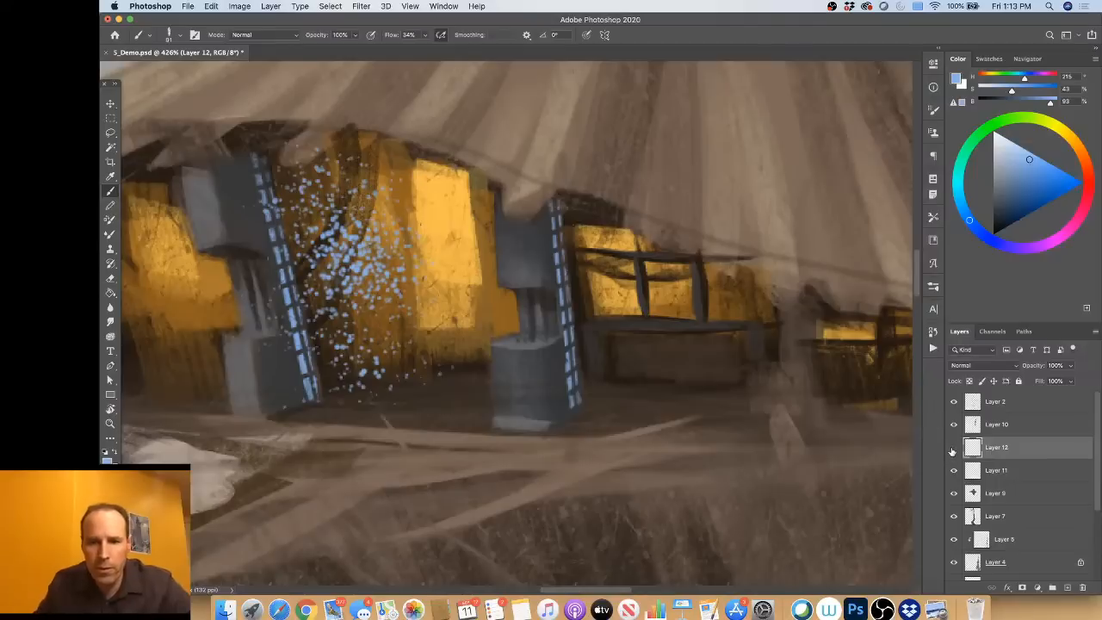
pyautogui.moveTo(465, 289)
pyautogui.mouseDown()
pyautogui.moveTo(452, 331)
pyautogui.moveTo(431, 185)
pyautogui.mouseUp()
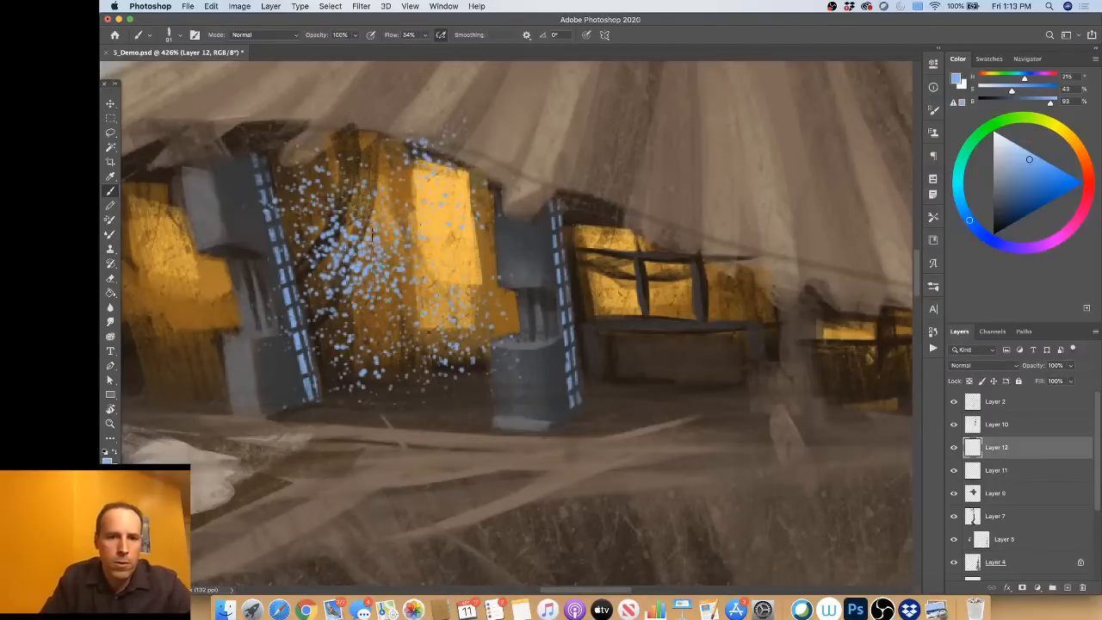
pyautogui.moveTo(362, 232); pyautogui.dragTo(332, 284)
pyautogui.moveTo(348, 323); pyautogui.dragTo(409, 388)
pyautogui.moveTo(585, 198)
pyautogui.mouseDown()
pyautogui.moveTo(594, 258)
pyautogui.moveTo(689, 328)
pyautogui.moveTo(775, 301)
pyautogui.moveTo(852, 362)
pyautogui.mouseUp()
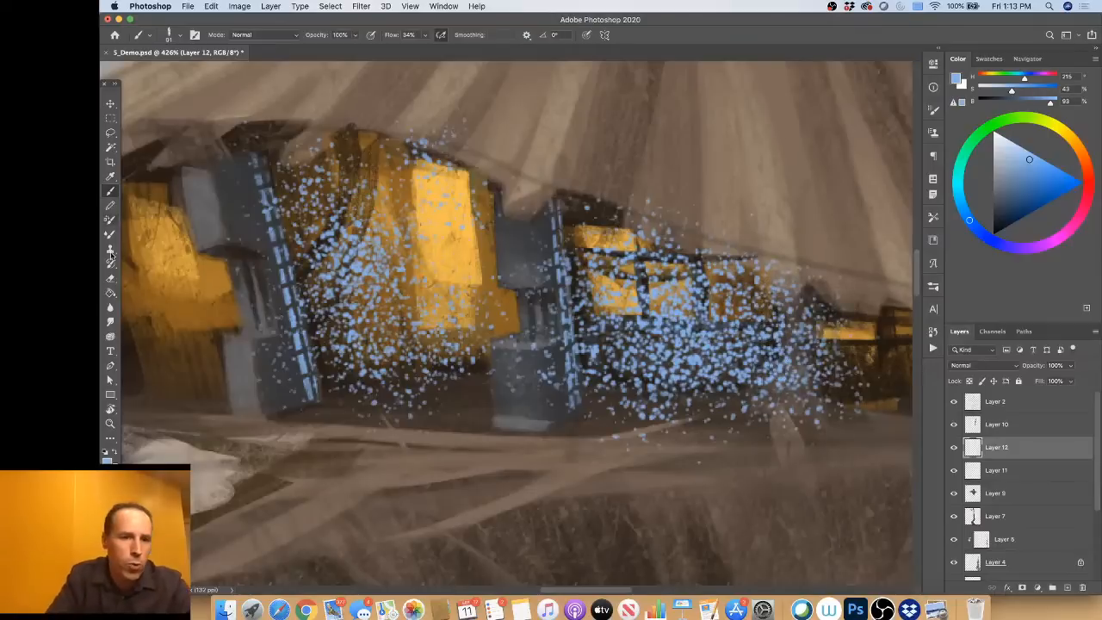
# Step: Erase the blue specks covering both machines and the roof edge, and thin them in the middle of the opening beside the second machine
pyautogui.click(111, 281)
pyautogui.moveTo(271, 213)
pyautogui.keyDown('ctrl'); pyautogui.keyDown('alt'); pyautogui.mouseDown()
pyautogui.moveTo(303, 218)
pyautogui.moveTo(270, 229)
pyautogui.moveTo(287, 336)
pyautogui.moveTo(280, 398)
pyautogui.mouseUp(); pyautogui.keyUp('alt'); pyautogui.keyUp('ctrl')
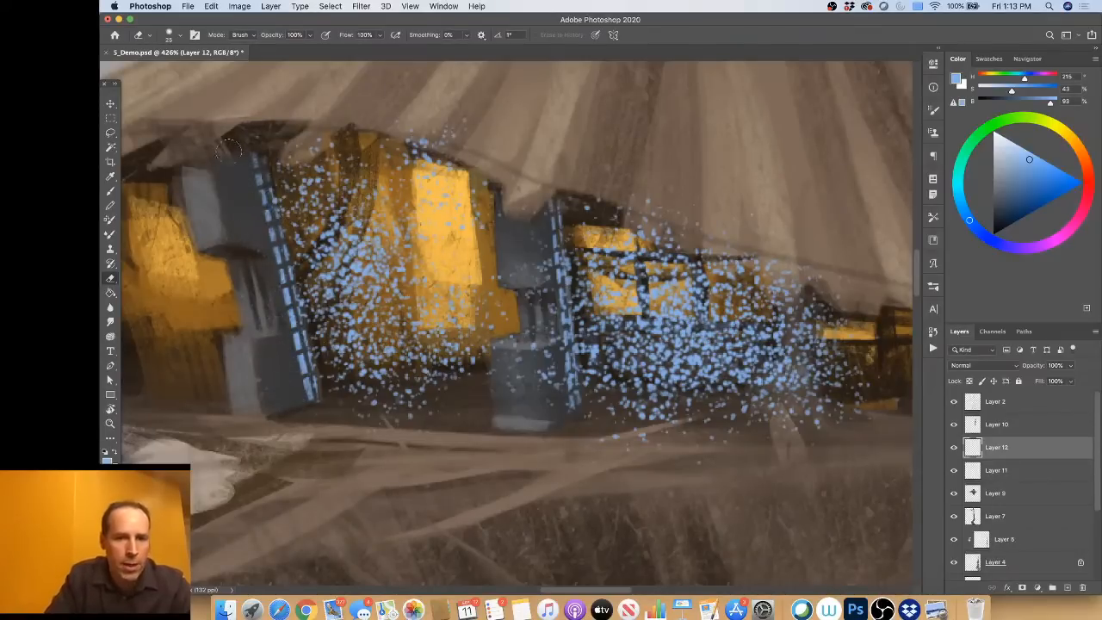
pyautogui.moveTo(510, 379)
pyautogui.mouseDown()
pyautogui.moveTo(517, 354)
pyautogui.moveTo(544, 351)
pyautogui.moveTo(552, 310)
pyautogui.moveTo(545, 256)
pyautogui.moveTo(528, 274)
pyautogui.moveTo(517, 195)
pyautogui.mouseUp()
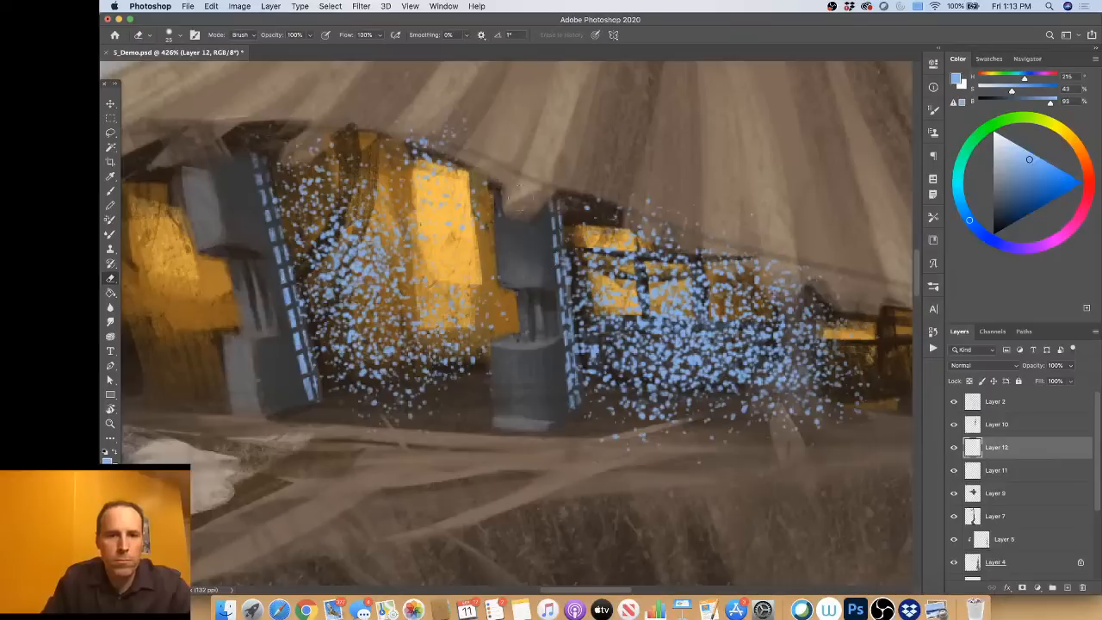
pyautogui.moveTo(484, 150)
pyautogui.mouseDown()
pyautogui.moveTo(492, 147)
pyautogui.moveTo(419, 141)
pyautogui.moveTo(444, 154)
pyautogui.mouseUp()
pyautogui.moveTo(347, 134); pyautogui.dragTo(305, 141)
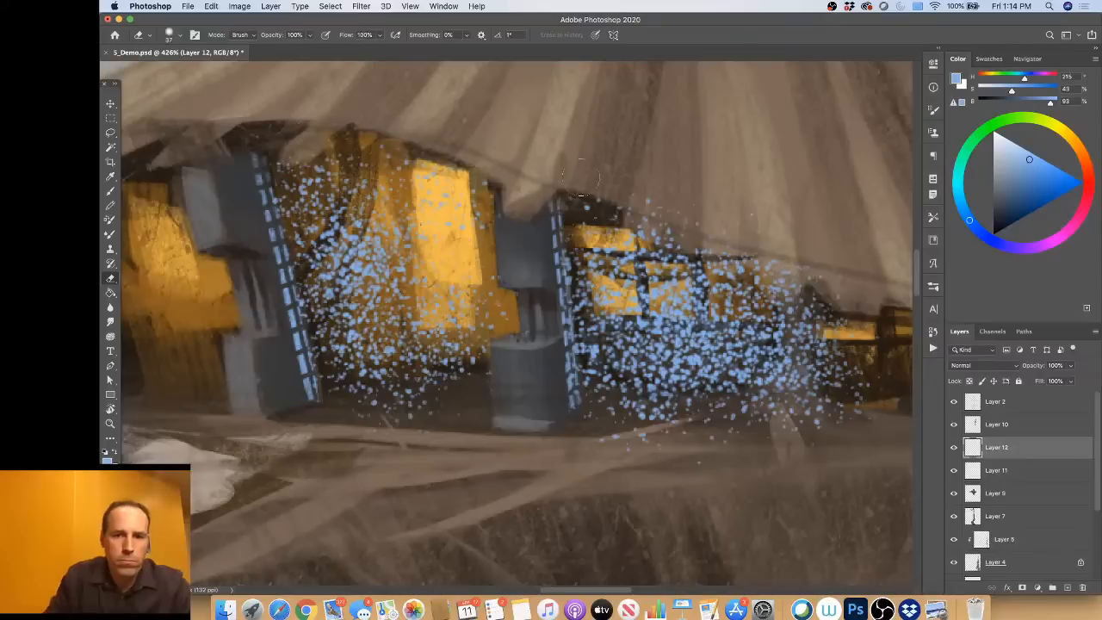
pyautogui.moveTo(670, 200)
pyautogui.mouseDown()
pyautogui.moveTo(686, 220)
pyautogui.moveTo(781, 266)
pyautogui.mouseUp()
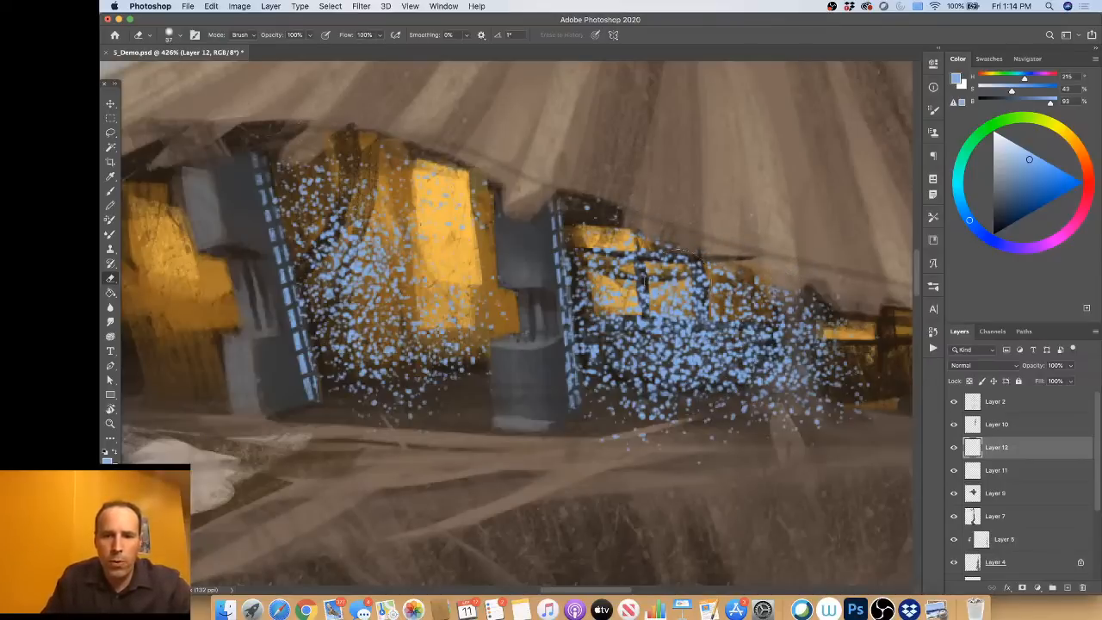
pyautogui.moveTo(668, 284); pyautogui.dragTo(678, 357)
# Step: Set the speck layer's blend mode to Screen and thin the specks further in both openings and around the right-hand post
pyautogui.click(999, 369)
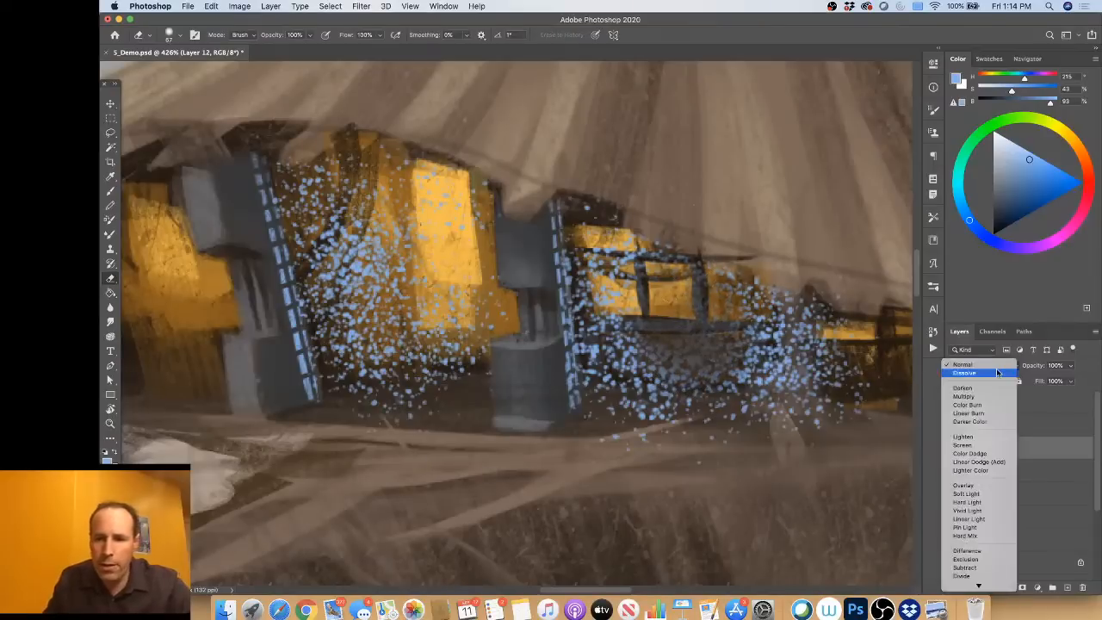
pyautogui.click(963, 445)
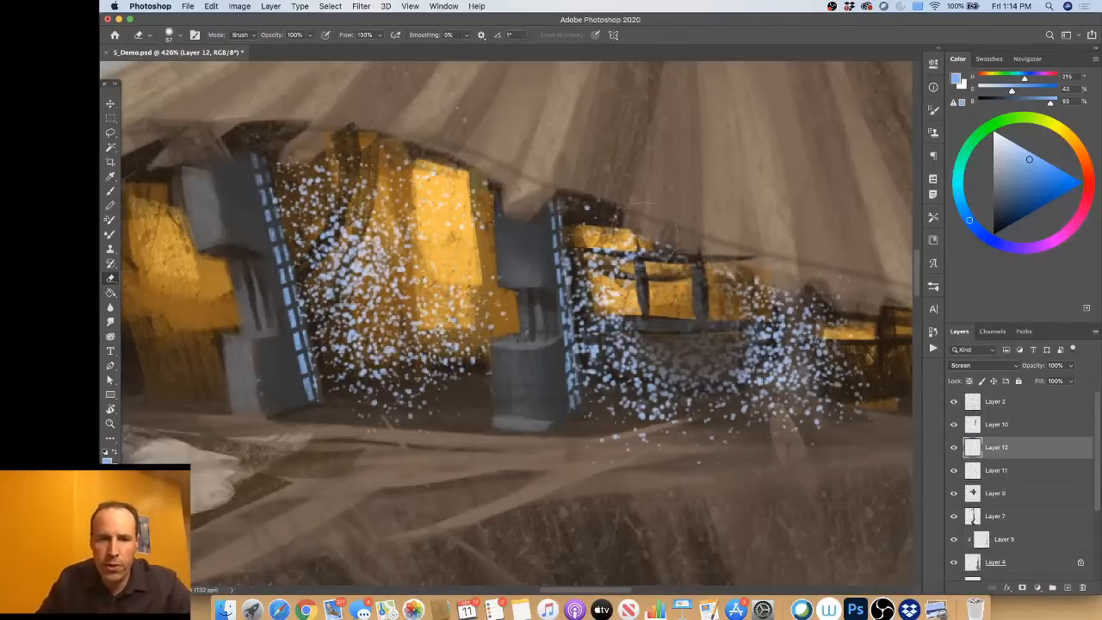
pyautogui.moveTo(636, 353)
pyautogui.mouseDown()
pyautogui.moveTo(685, 387)
pyautogui.moveTo(662, 436)
pyautogui.moveTo(600, 439)
pyautogui.moveTo(661, 445)
pyautogui.moveTo(600, 446)
pyautogui.moveTo(784, 439)
pyautogui.moveTo(827, 378)
pyautogui.mouseUp()
pyautogui.moveTo(810, 338)
pyautogui.mouseDown()
pyautogui.moveTo(792, 333)
pyautogui.moveTo(795, 324)
pyautogui.moveTo(797, 379)
pyautogui.moveTo(786, 389)
pyautogui.moveTo(810, 366)
pyautogui.mouseUp()
pyautogui.moveTo(863, 403); pyautogui.dragTo(823, 318)
pyautogui.moveTo(576, 373); pyautogui.dragTo(597, 368)
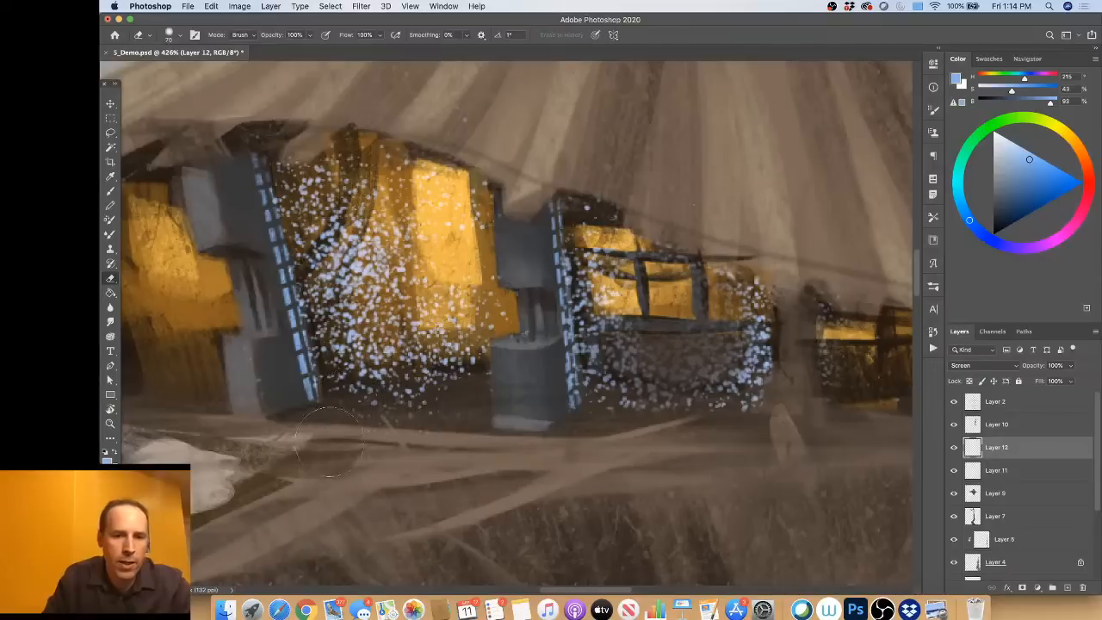
pyautogui.moveTo(334, 200)
pyautogui.mouseDown()
pyautogui.moveTo(355, 199)
pyautogui.moveTo(358, 276)
pyautogui.moveTo(417, 345)
pyautogui.moveTo(401, 258)
pyautogui.moveTo(301, 189)
pyautogui.mouseUp()
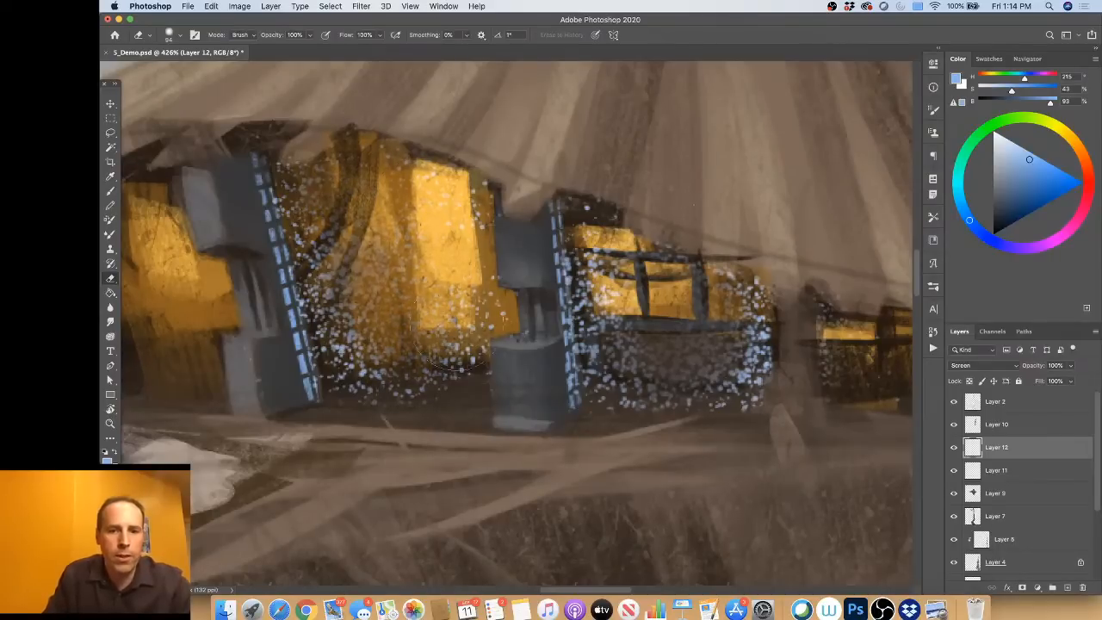
pyautogui.moveTo(435, 412); pyautogui.dragTo(413, 412)
# Step: Add a new layer above Layer 12 and choose the Occlusion Round brush
pyautogui.click(113, 192)
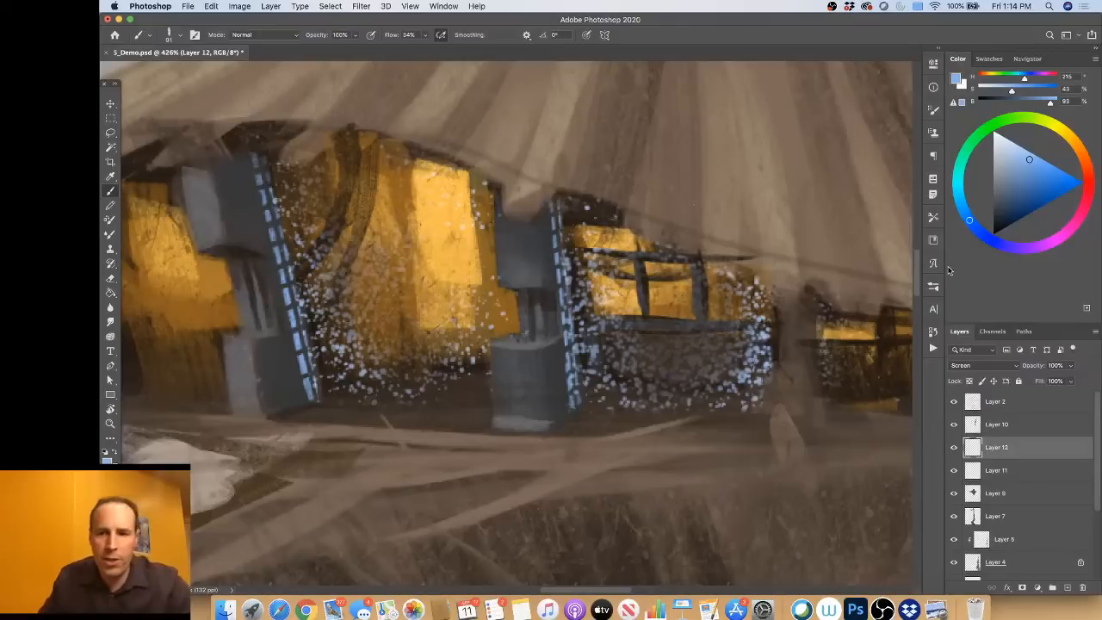
pyautogui.click(933, 290)
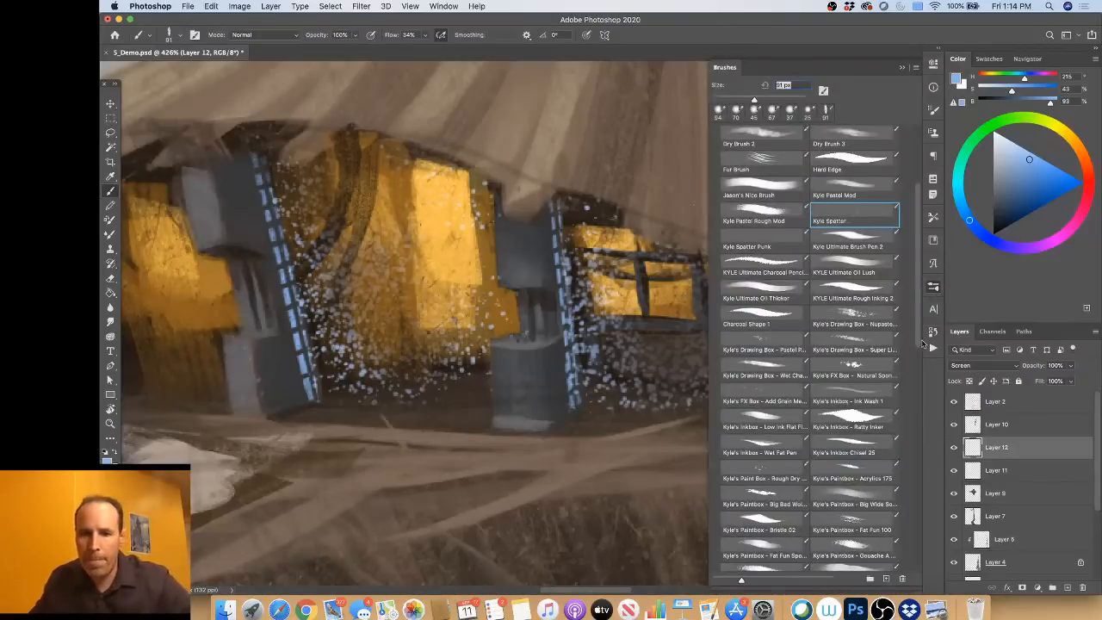
pyautogui.press('super+shift+n')
pyautogui.click(696, 270)
pyautogui.moveTo(919, 320)
pyautogui.mouseDown()
pyautogui.moveTo(920, 579)
pyautogui.moveTo(898, 435)
pyautogui.mouseUp()
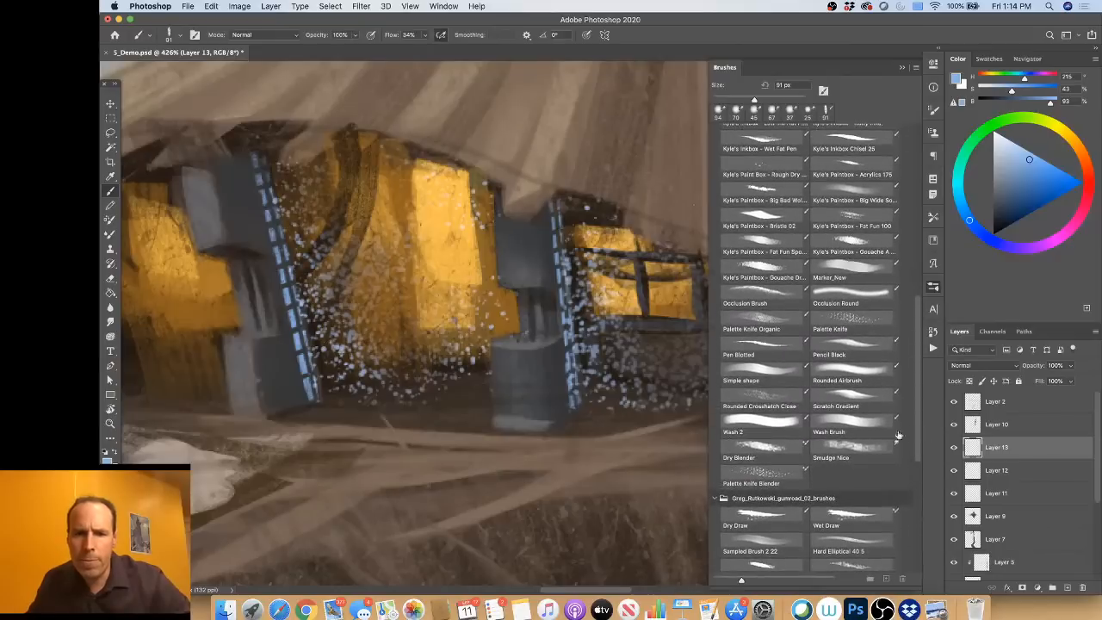
pyautogui.click(848, 295)
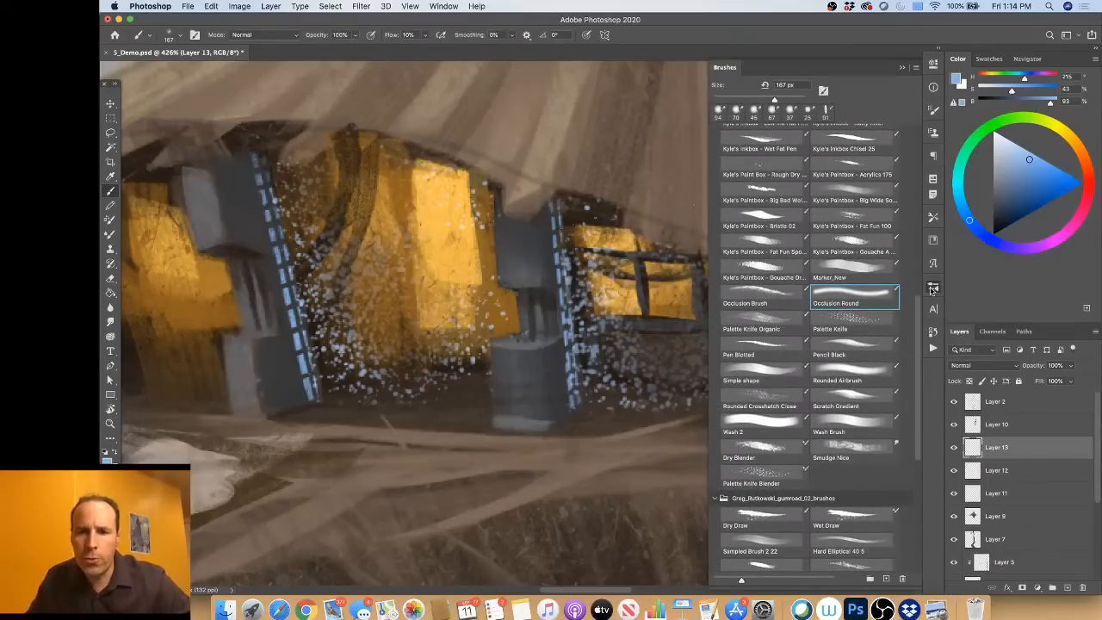
pyautogui.click(934, 290)
# Step: Choose a brighter, more saturated blue and set the new layer's blend mode to Screen
pyautogui.moveTo(1039, 175); pyautogui.dragTo(1062, 170)
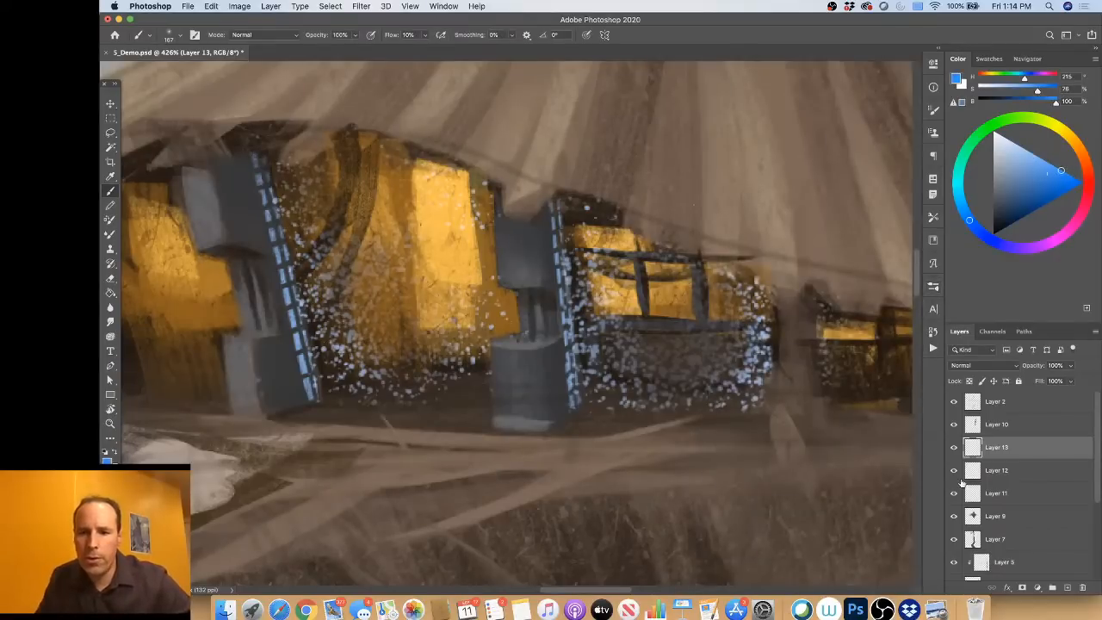
pyautogui.click(973, 369)
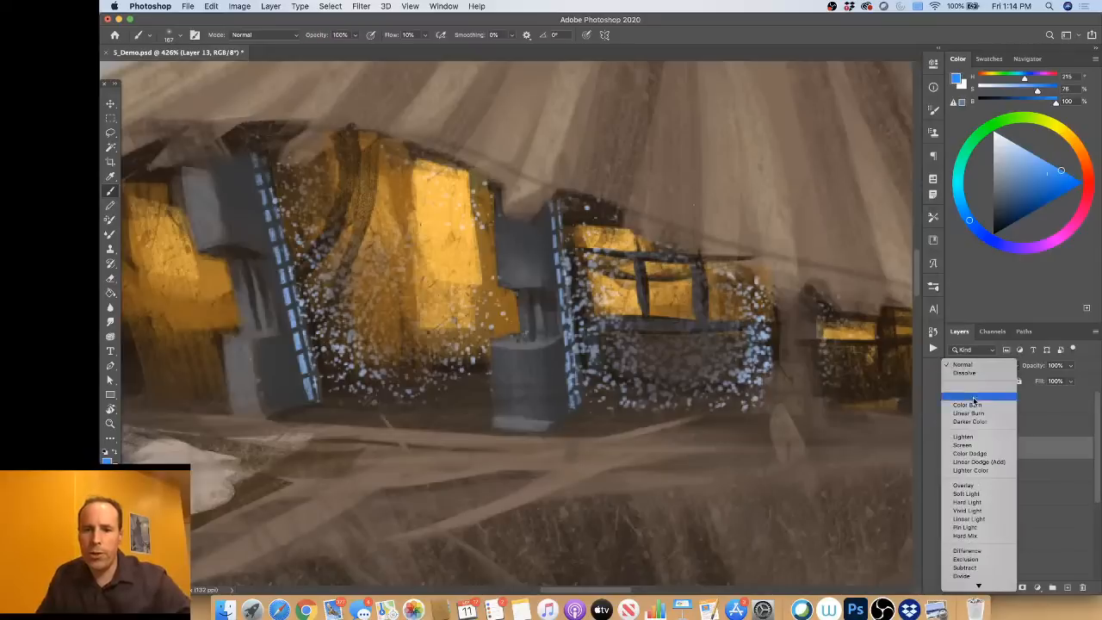
pyautogui.click(964, 445)
# Step: Paint a soft blue glow along both light strips and across the floor beside each machine, trimming the floor glow with the Eraser
pyautogui.moveTo(293, 215); pyautogui.dragTo(133, 231)
pyautogui.moveTo(260, 155)
pyautogui.mouseDown()
pyautogui.moveTo(314, 389)
pyautogui.moveTo(284, 254)
pyautogui.mouseUp()
pyautogui.moveTo(321, 397)
pyautogui.mouseDown()
pyautogui.moveTo(487, 399)
pyautogui.moveTo(395, 408)
pyautogui.moveTo(336, 400)
pyautogui.moveTo(502, 403)
pyautogui.mouseUp()
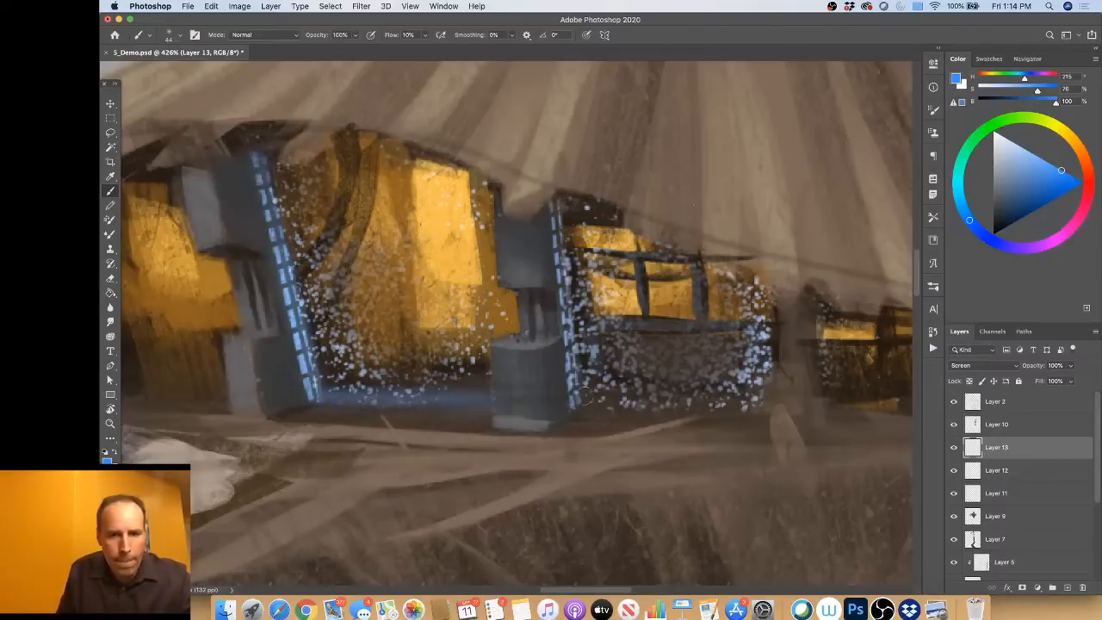
pyautogui.moveTo(585, 394)
pyautogui.mouseDown()
pyautogui.moveTo(761, 404)
pyautogui.moveTo(575, 399)
pyautogui.mouseUp()
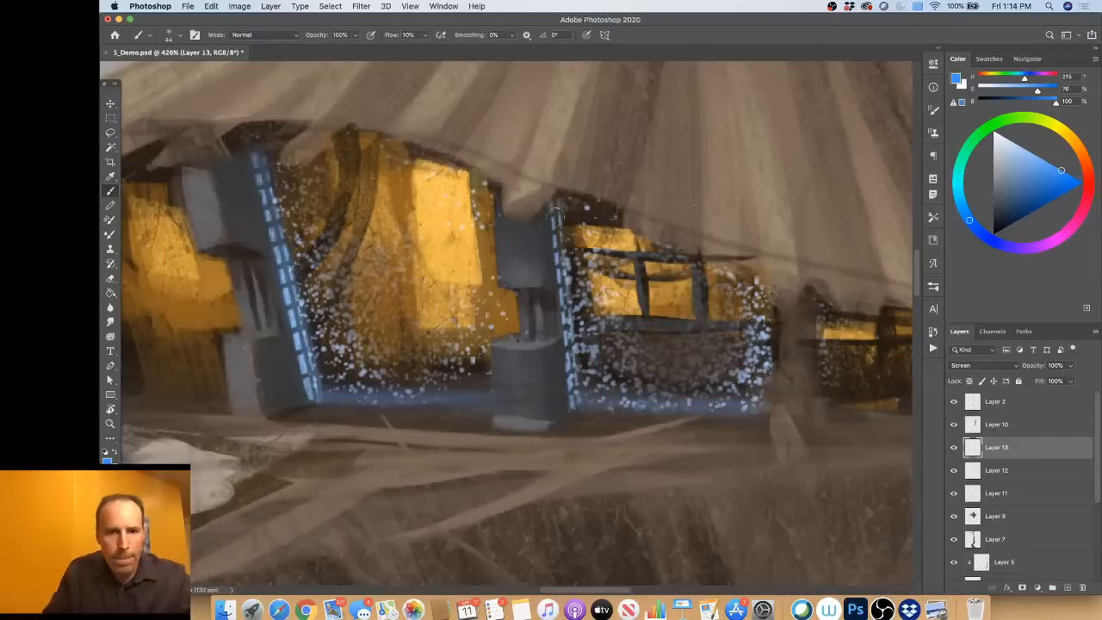
pyautogui.moveTo(555, 211); pyautogui.dragTo(577, 393)
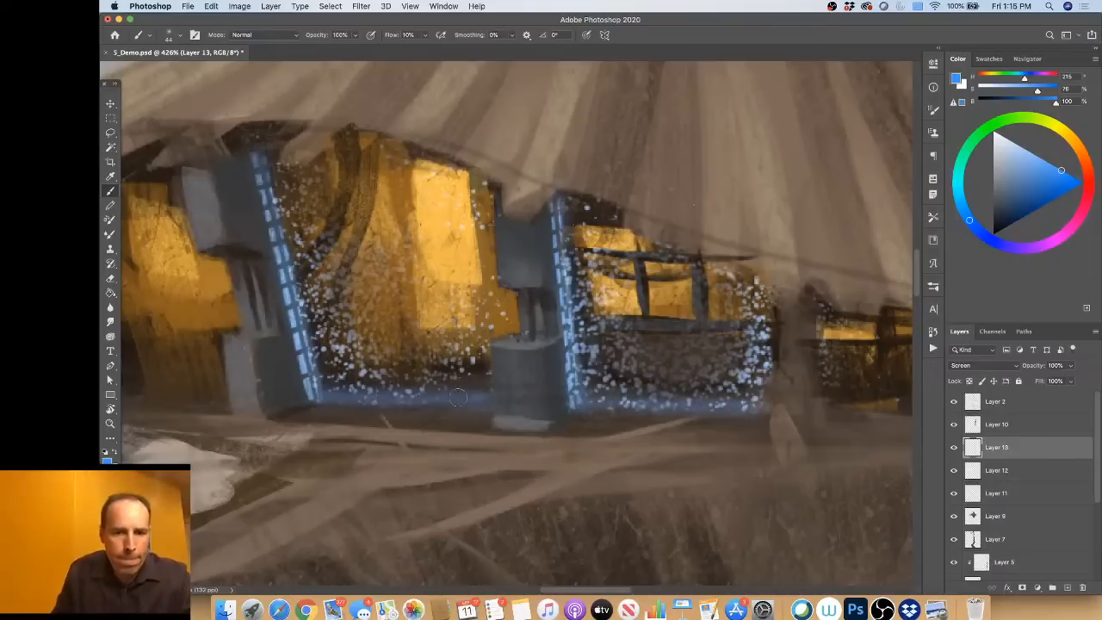
pyautogui.click(110, 250)
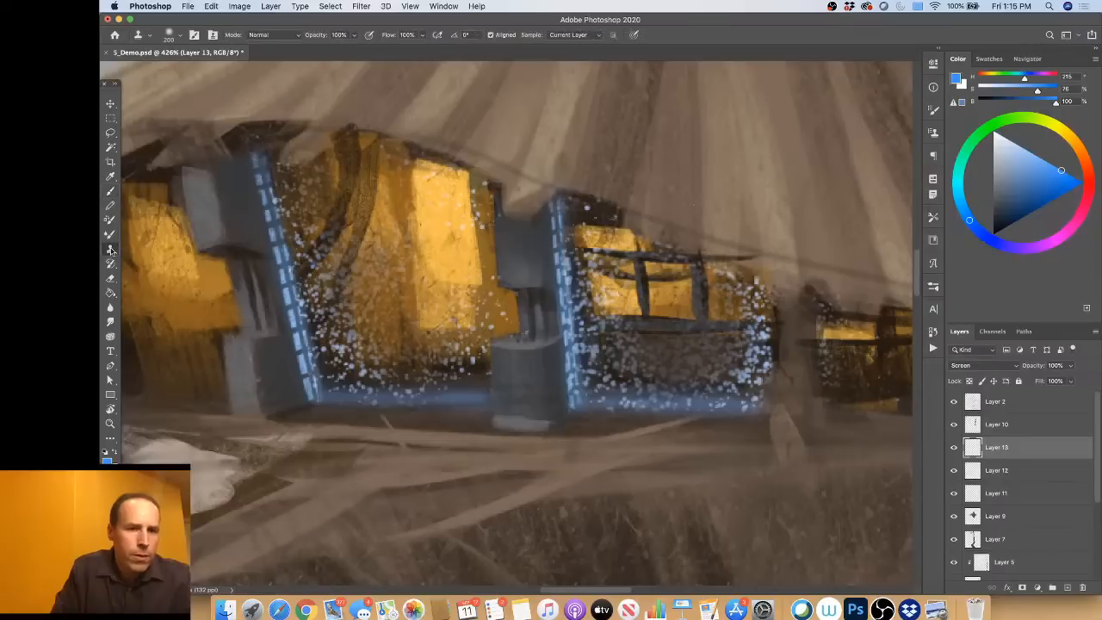
pyautogui.click(110, 278)
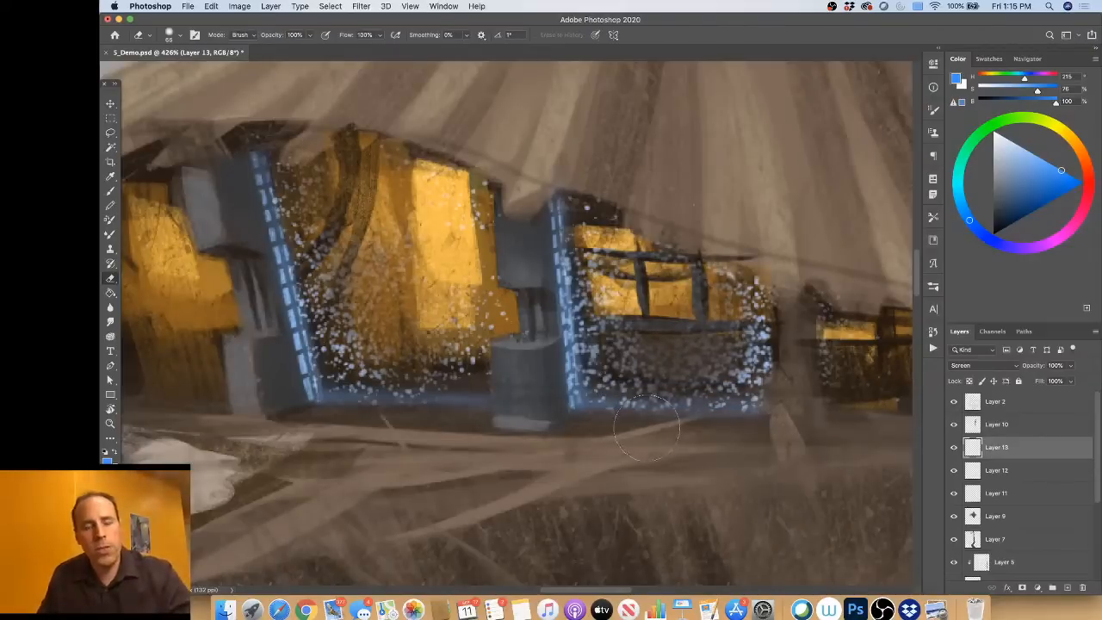
# Step: Zoom out to examine the finished hut lighting within the whole tree and forest painting
pyautogui.scroll(-8, 646, 428)
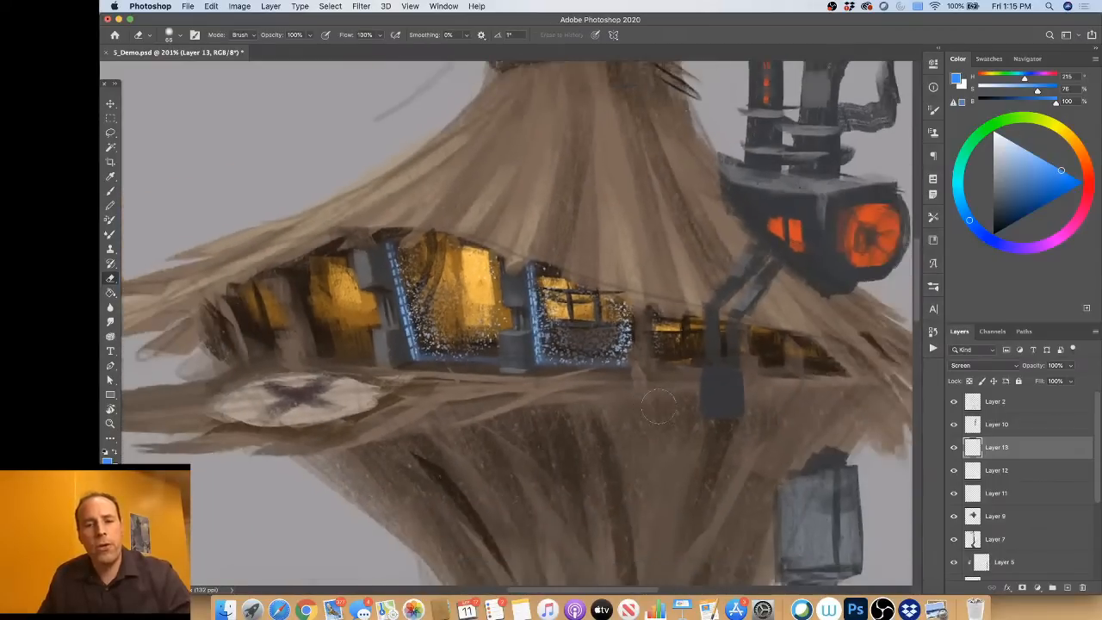
pyautogui.scroll(-3, 658, 409)
pyautogui.scroll(-2, 656, 412)
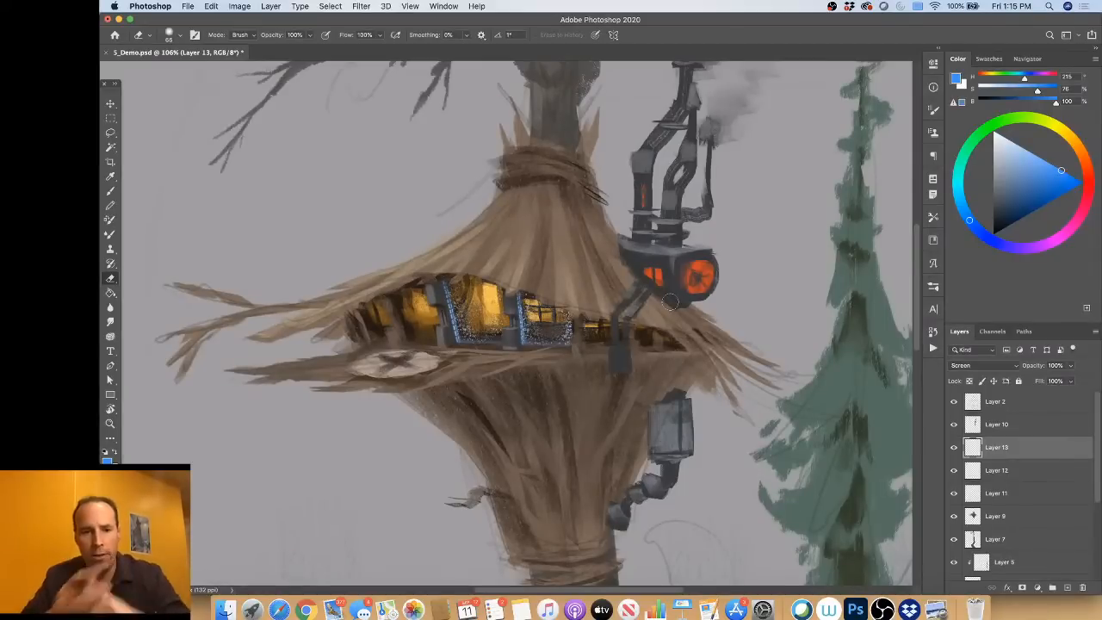
pyautogui.scroll(-1, 617, 373)
pyautogui.scroll(-4, 617, 374)
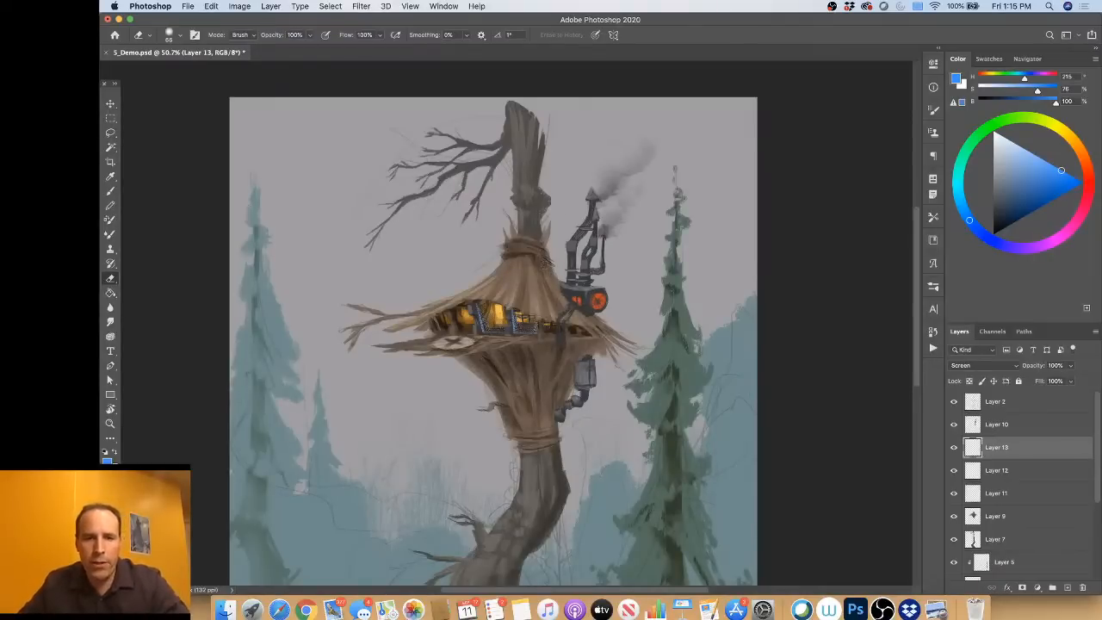
pyautogui.scroll(-2, 493, 331)
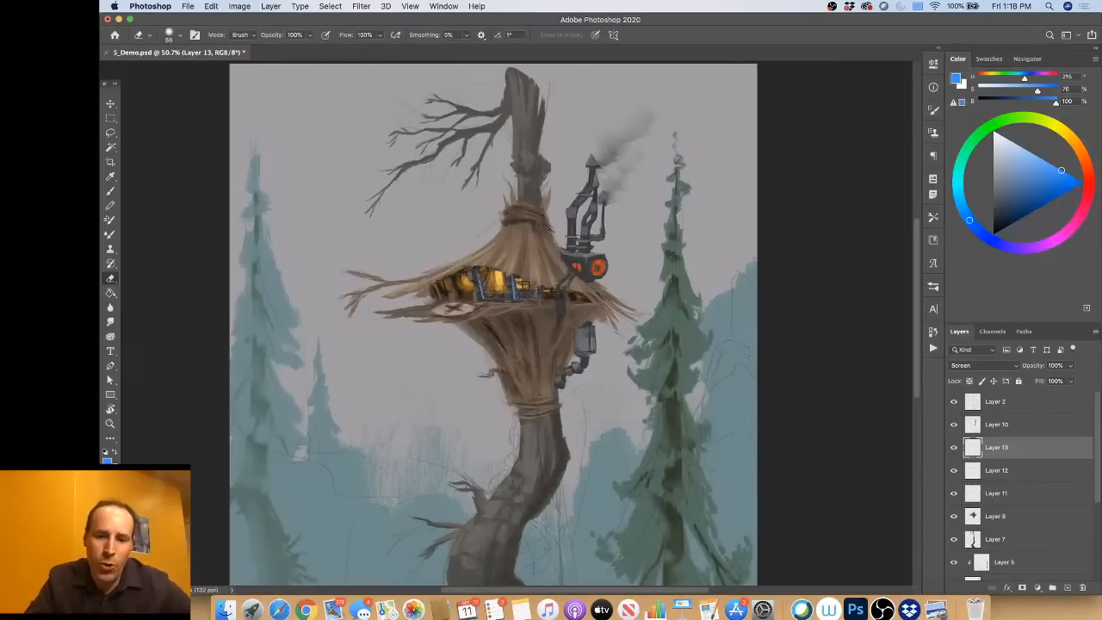
pyautogui.click(937, 610)
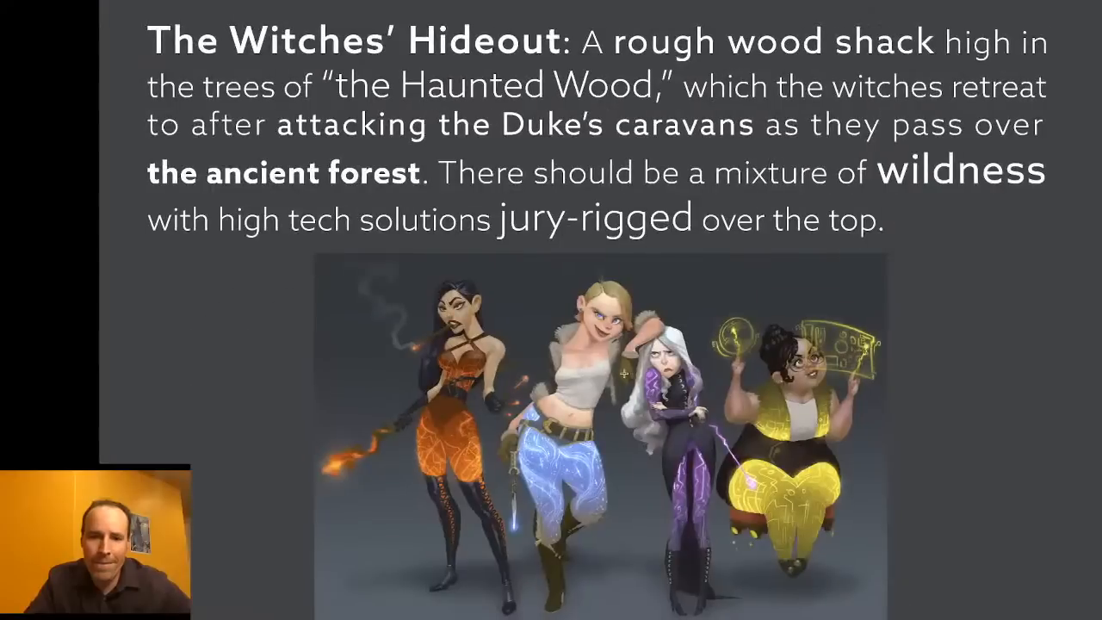
pyautogui.press('Right')
pyautogui.press('Right')
pyautogui.press('Right')
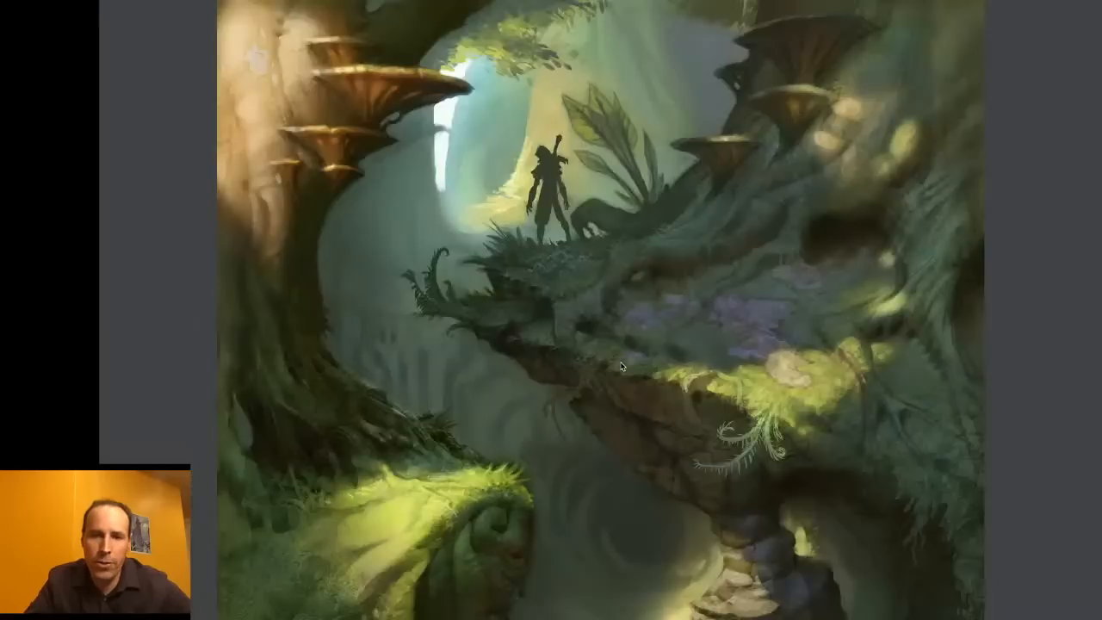
pyautogui.press('Right')
pyautogui.press('Right')
pyautogui.press('Right')
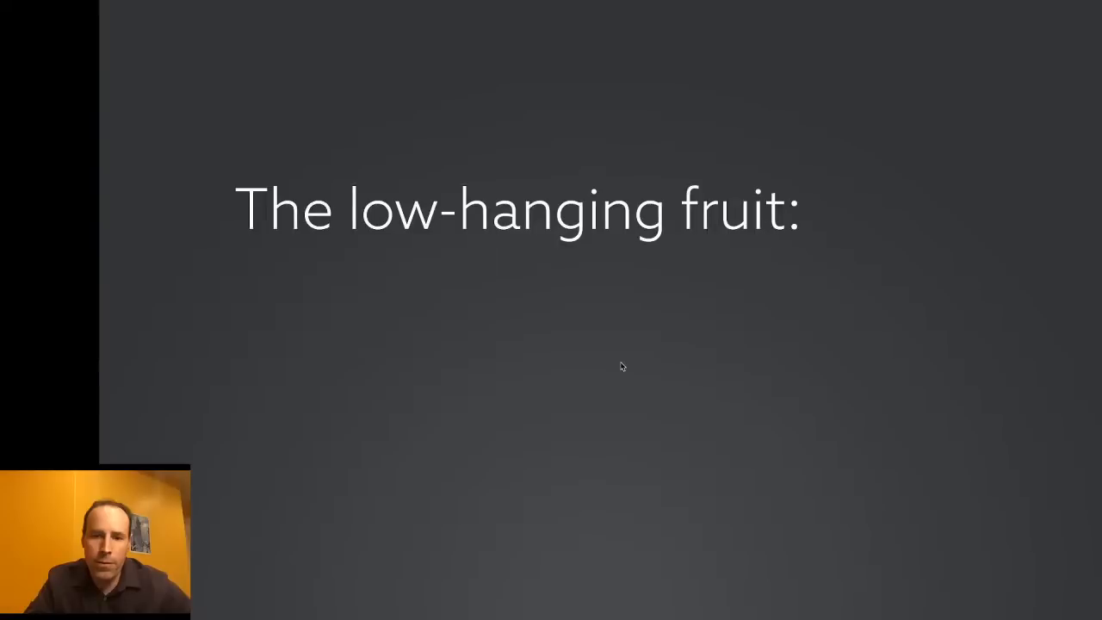
pyautogui.press('Right')
pyautogui.press('Right')
pyautogui.press('Right')
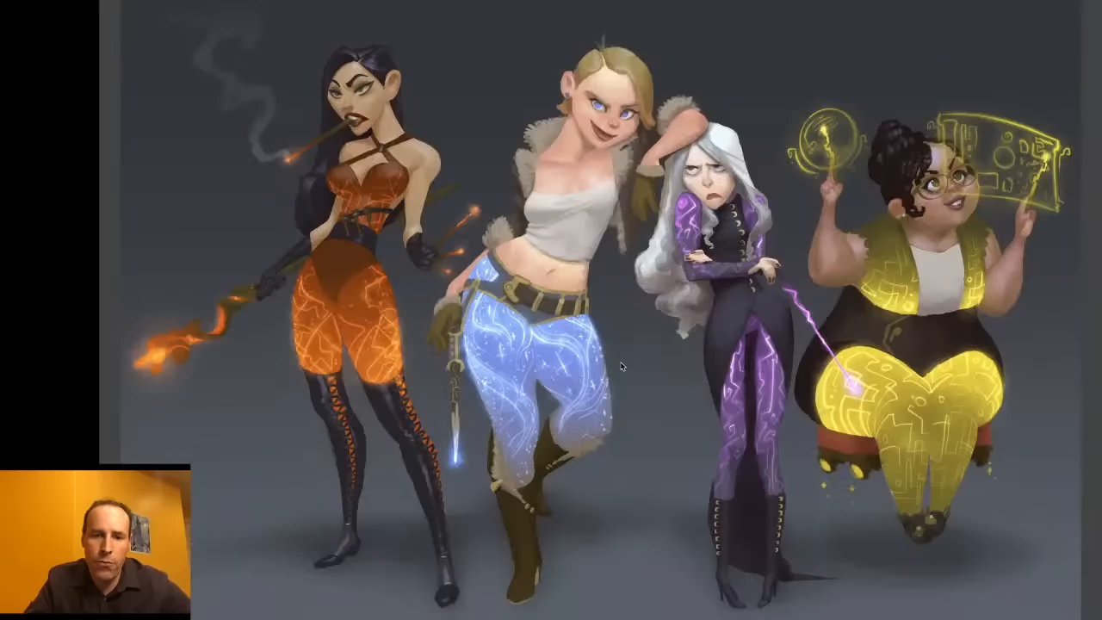